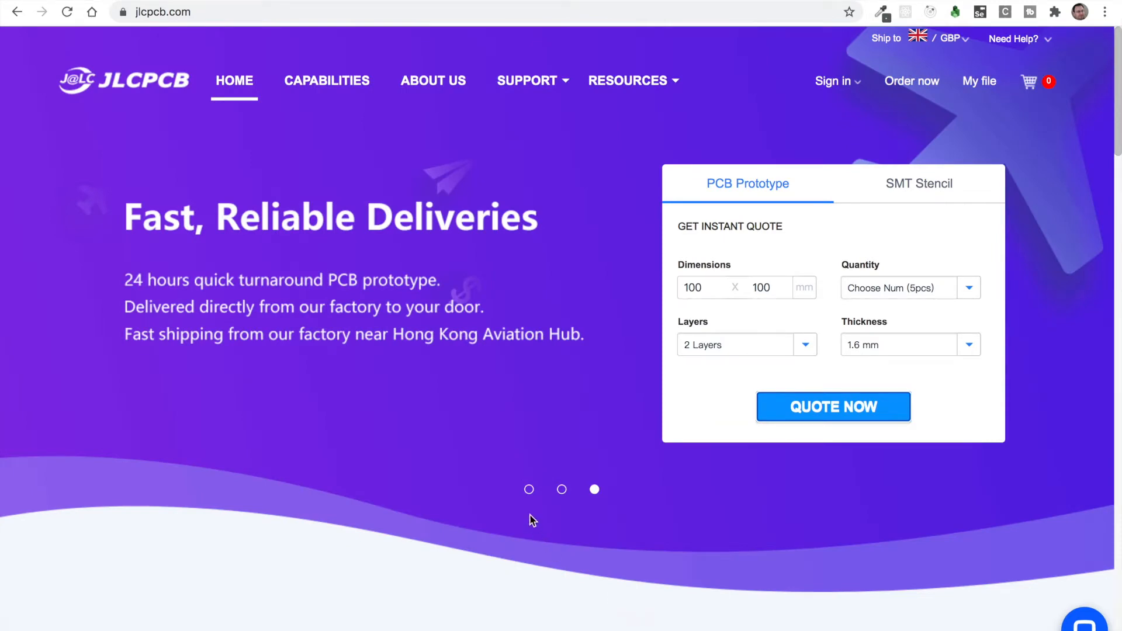
Step: View the rotating promotional banners on the JLCPCB homepage
{"action": "left_click", "coordinate": [529, 490]}
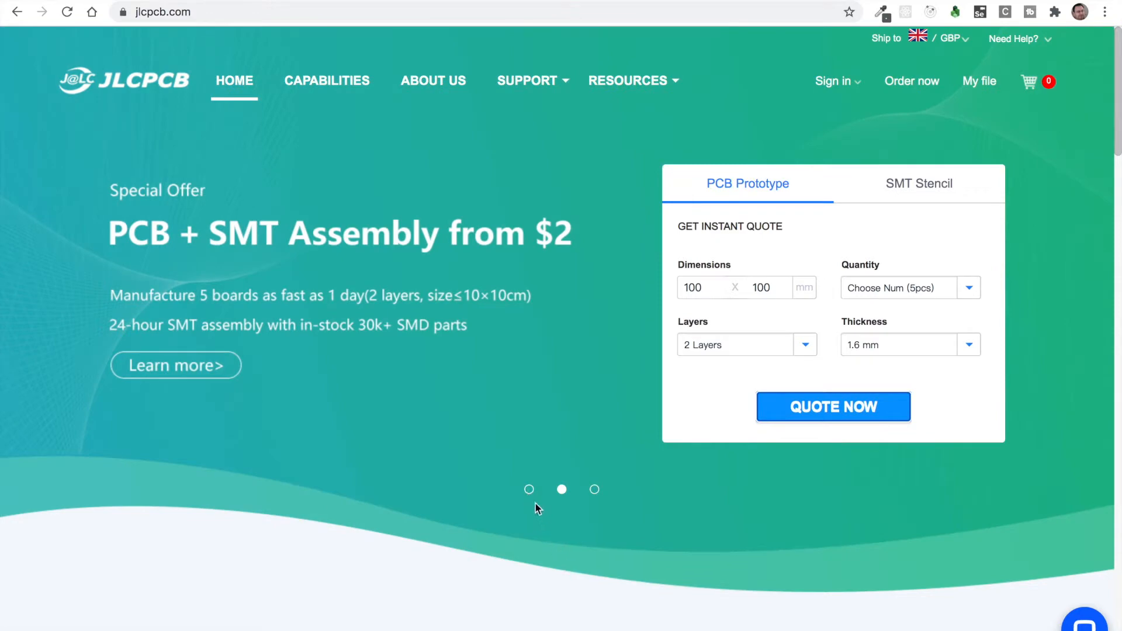
{"action": "left_click", "coordinate": [529, 490]}
{"action": "left_click", "coordinate": [528, 490]}
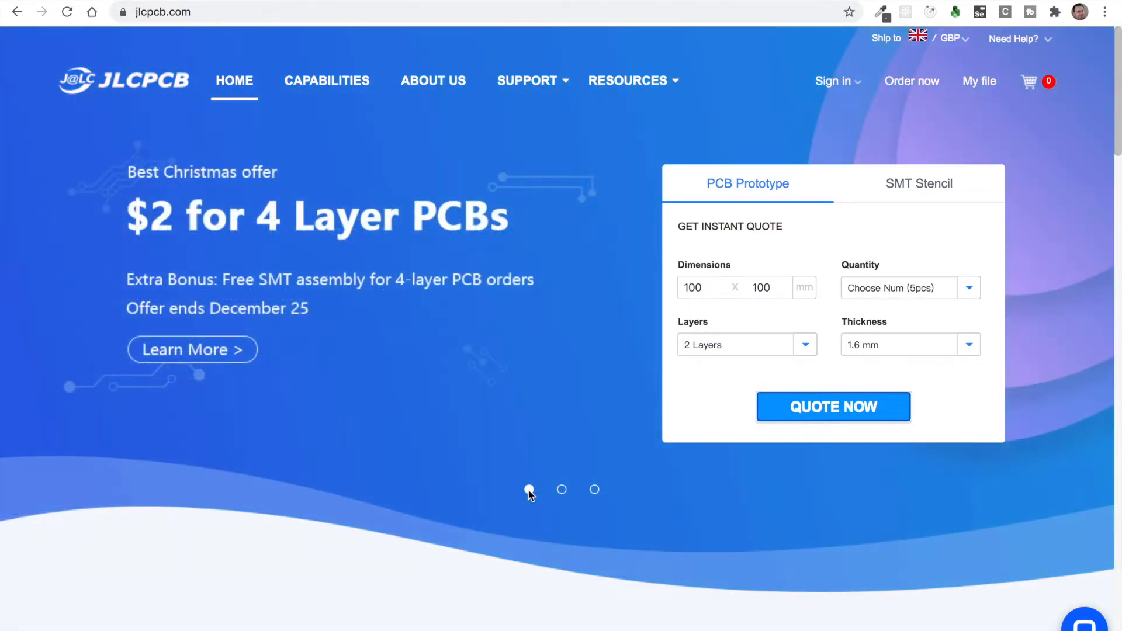
{"action": "left_click", "coordinate": [562, 491]}
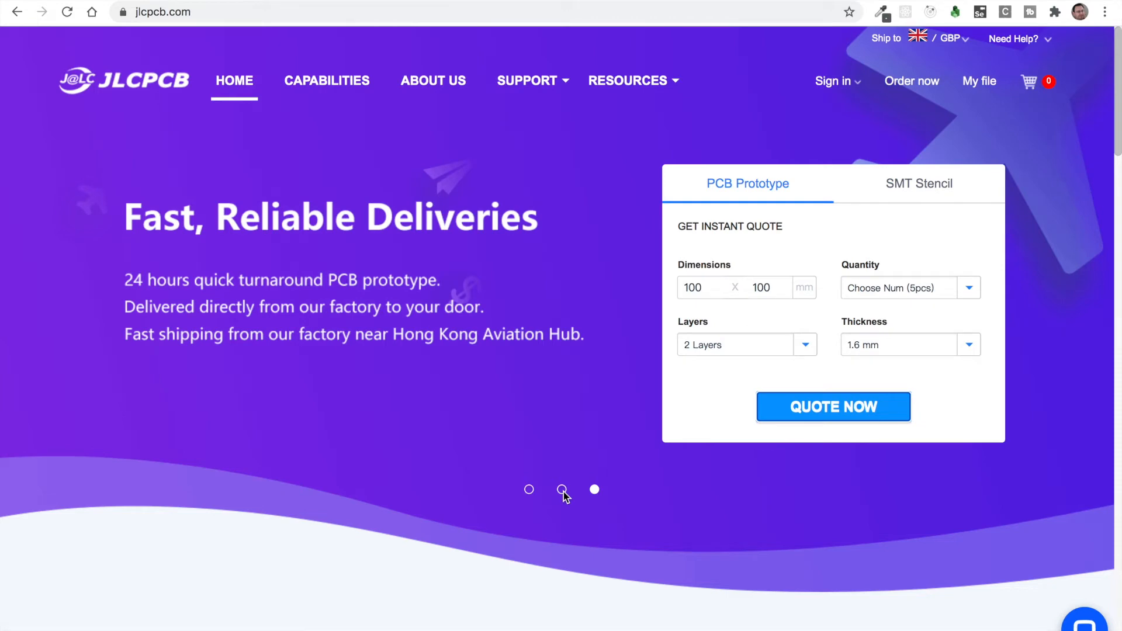
{"action": "left_click", "coordinate": [561, 491]}
Step: Request an instant PCB prototype quote for 5 two-layer boards, 100 x 100 mm and 1.6 mm thick
{"action": "left_click", "coordinate": [824, 417]}
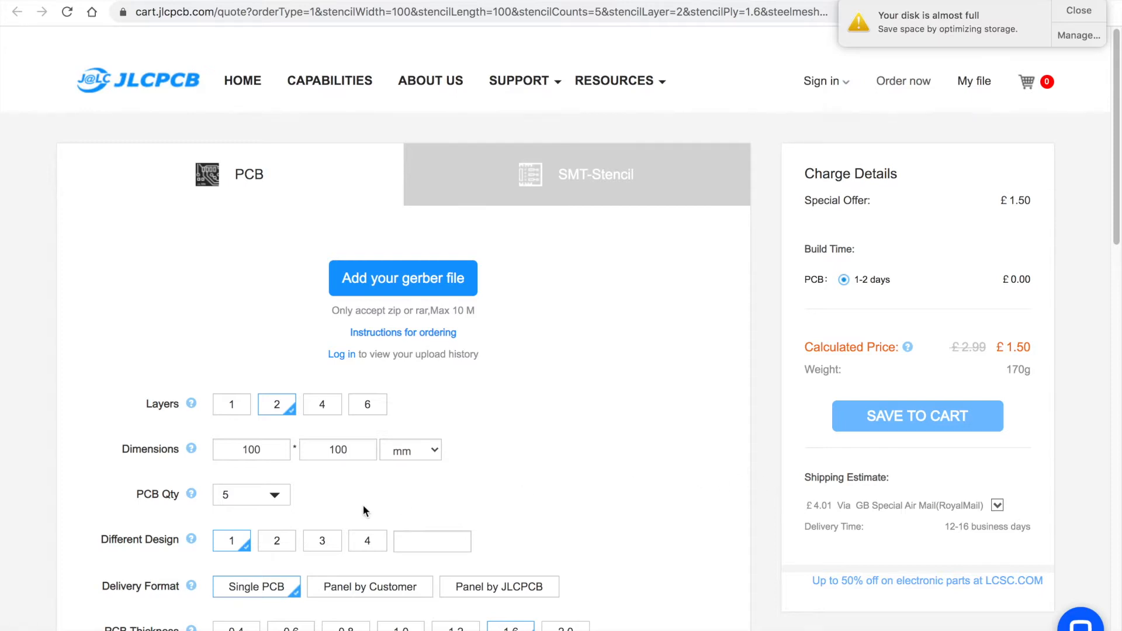
{"action": "scroll", "coordinate": [363, 507], "scroll_direction": "down", "scroll_amount": 3}
{"action": "scroll", "coordinate": [366, 513], "scroll_direction": "down", "scroll_amount": 2}
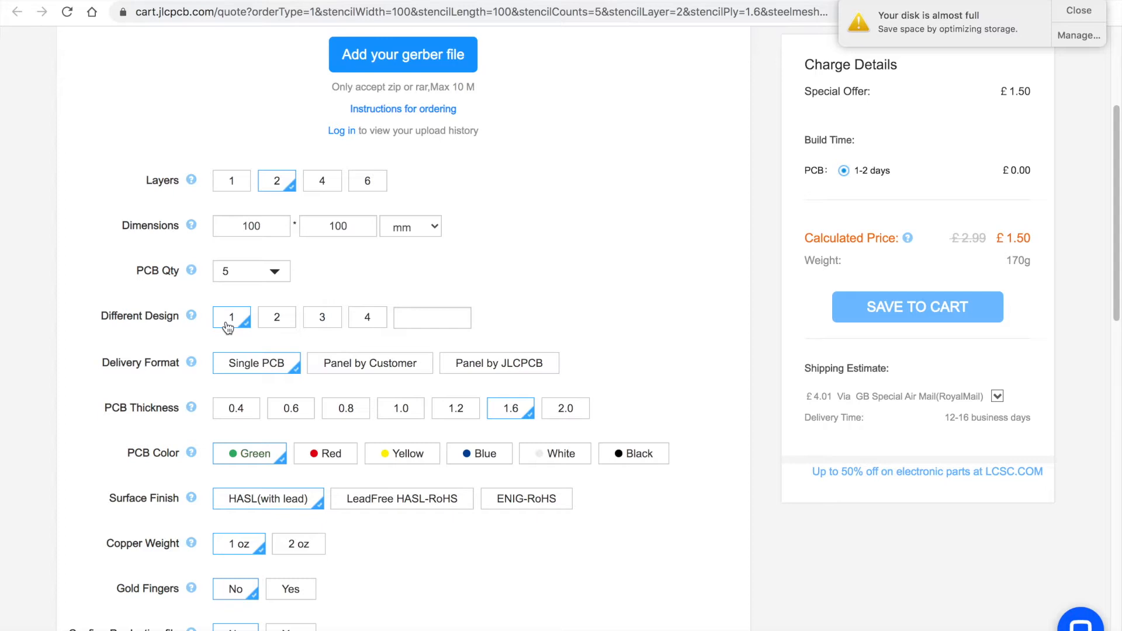
Step: Try 2 different designs in the quote to compare the price, and restore 1 design
{"action": "left_click", "coordinate": [279, 322]}
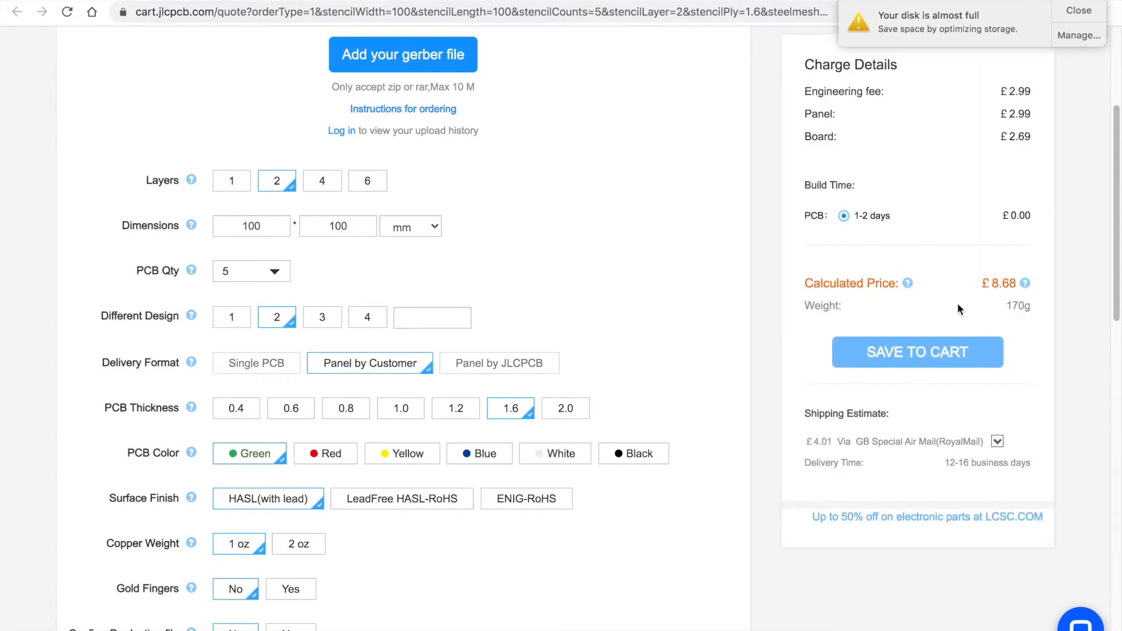
{"action": "left_click", "coordinate": [236, 319]}
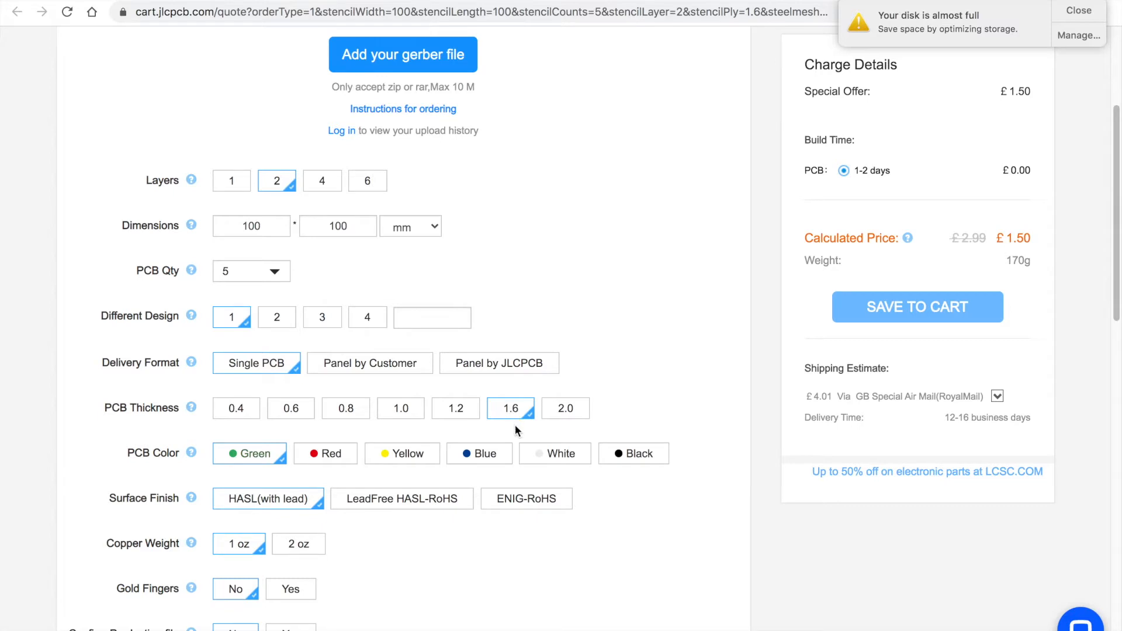
Step: Try PCB thicknesses of 2.0, 1.2, 1.0, 0.8, 0.6 and 0.4 mm, and restore 1.6 mm with the HASL(with lead) surface finish
{"action": "left_click", "coordinate": [575, 412]}
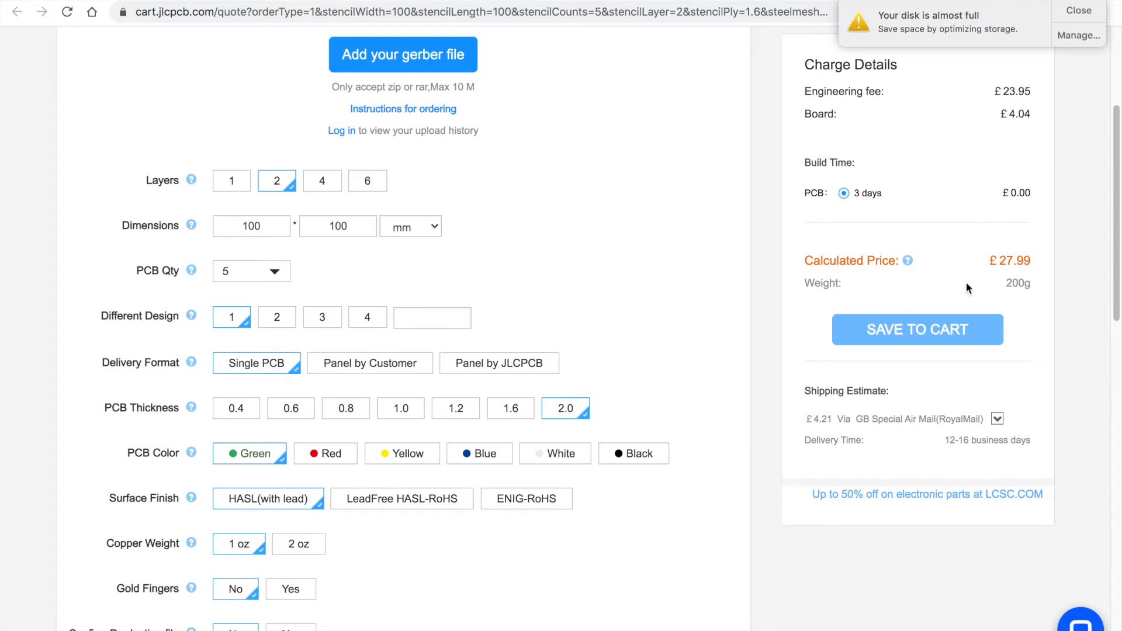
{"action": "left_click", "coordinate": [516, 417]}
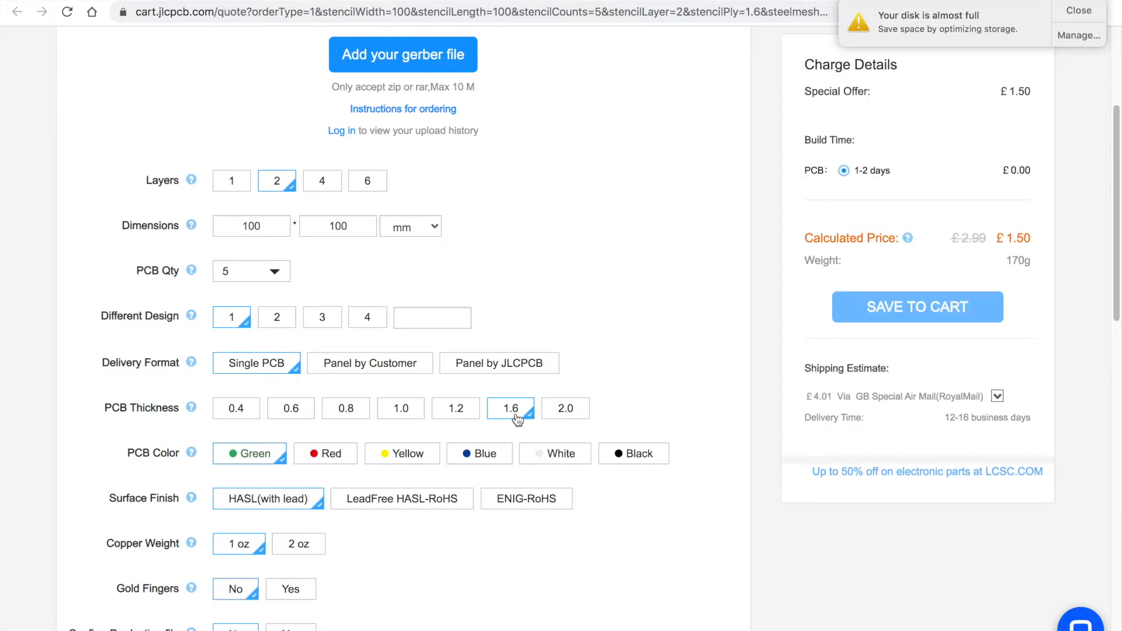
{"action": "left_click", "coordinate": [457, 413]}
{"action": "left_click", "coordinate": [390, 414]}
{"action": "left_click", "coordinate": [338, 417]}
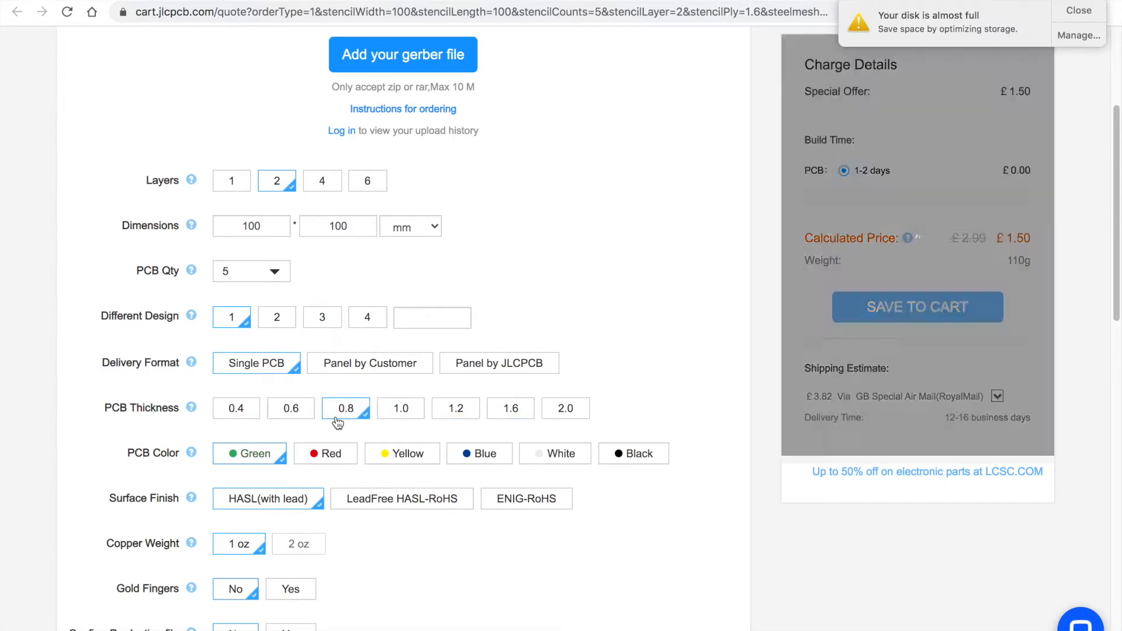
{"action": "left_click", "coordinate": [296, 414]}
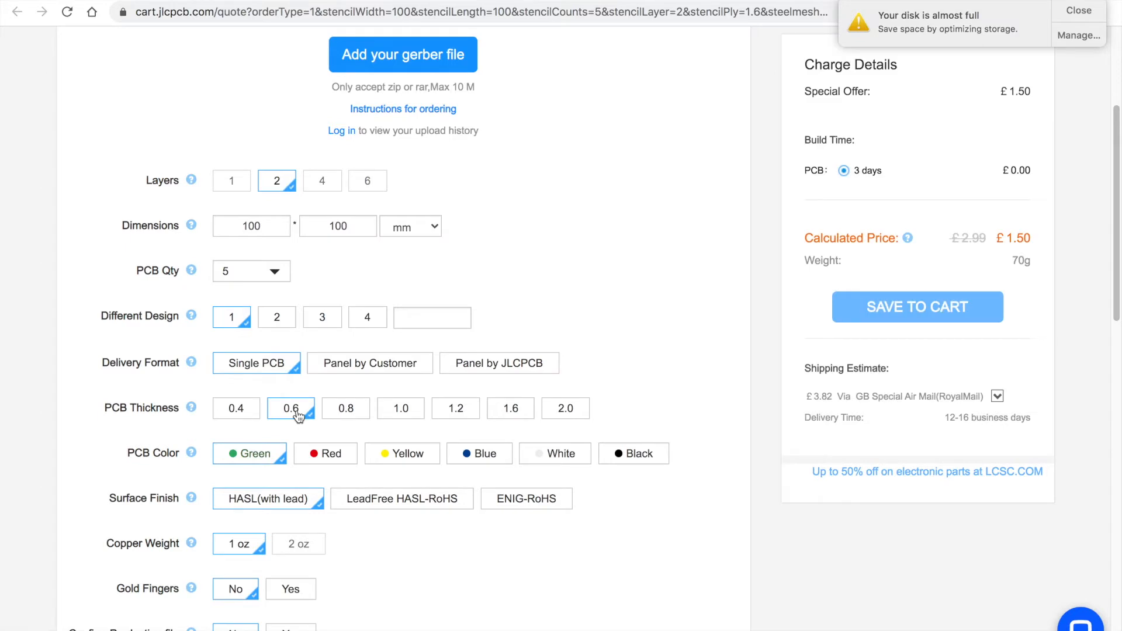
{"action": "left_click", "coordinate": [240, 413]}
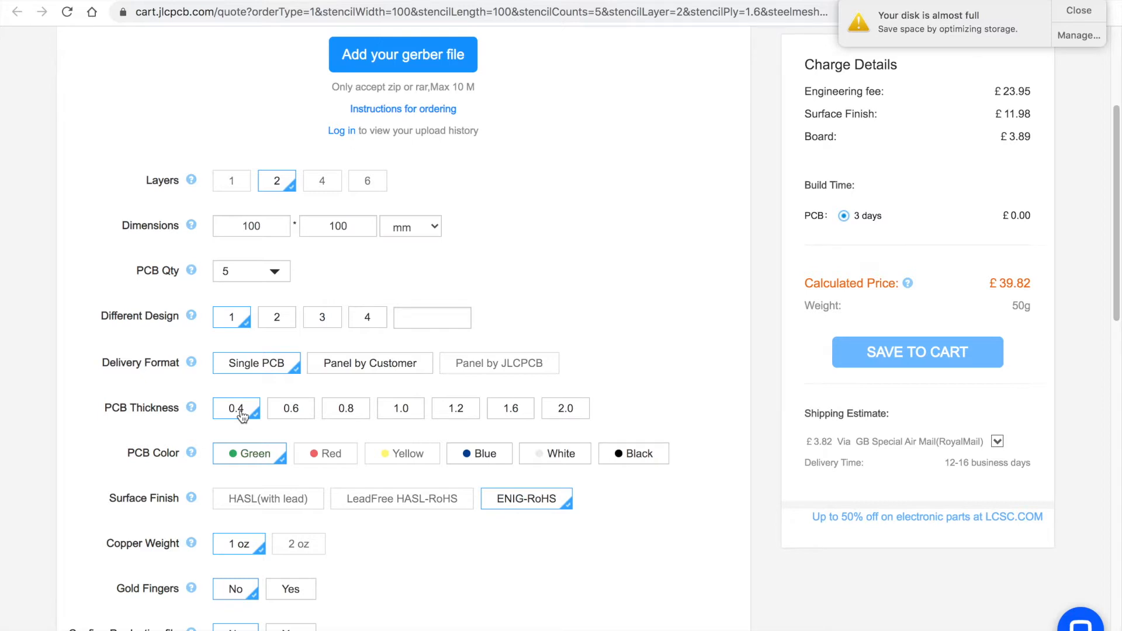
{"action": "left_click", "coordinate": [565, 412]}
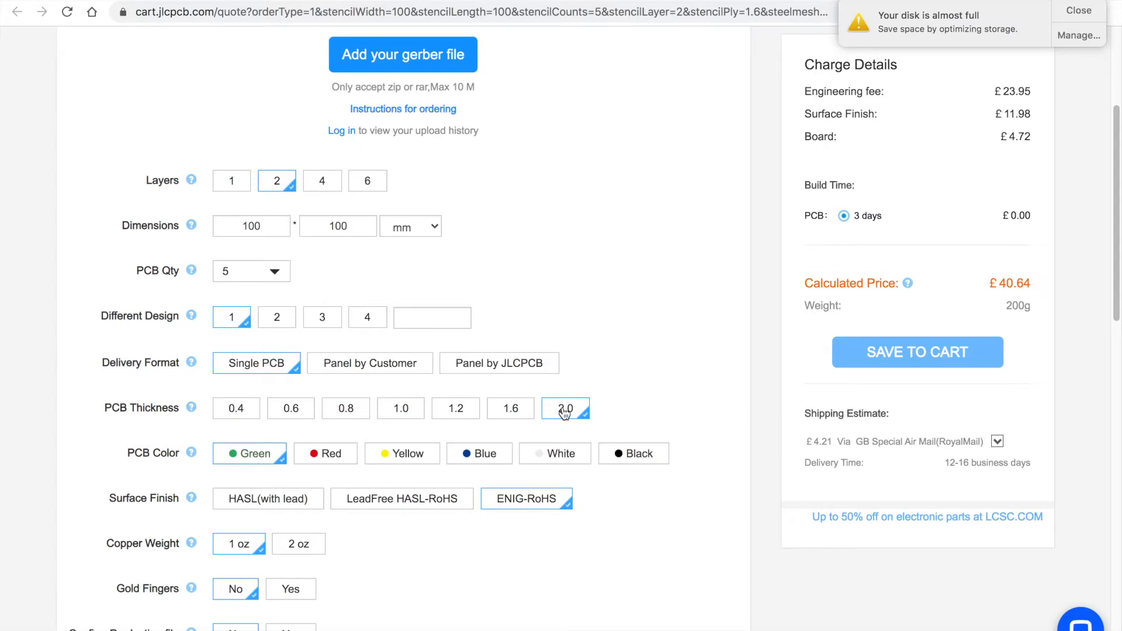
{"action": "left_click", "coordinate": [513, 410]}
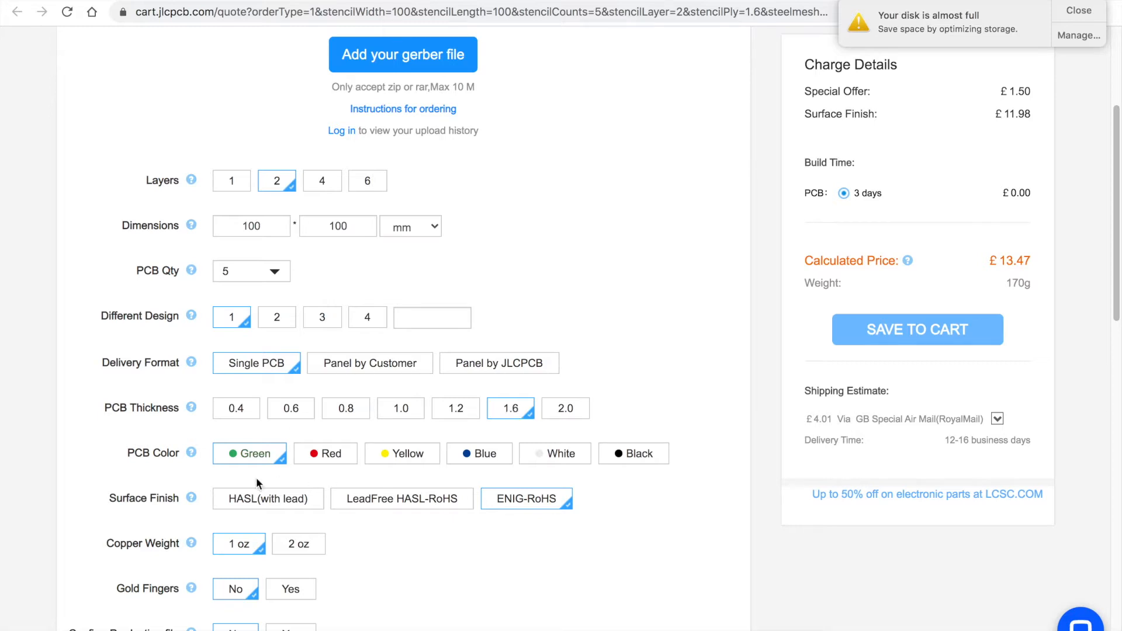
{"action": "left_click", "coordinate": [247, 500]}
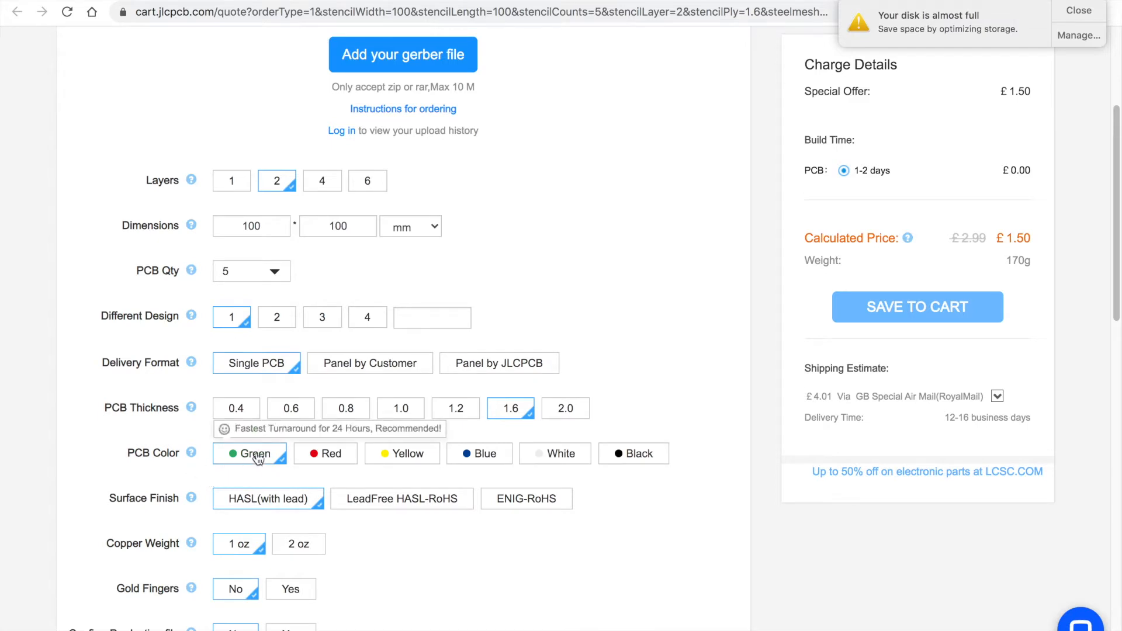
Step: Try the red, yellow, blue, white and black PCB colors, and settle on blue
{"action": "left_click", "coordinate": [329, 459]}
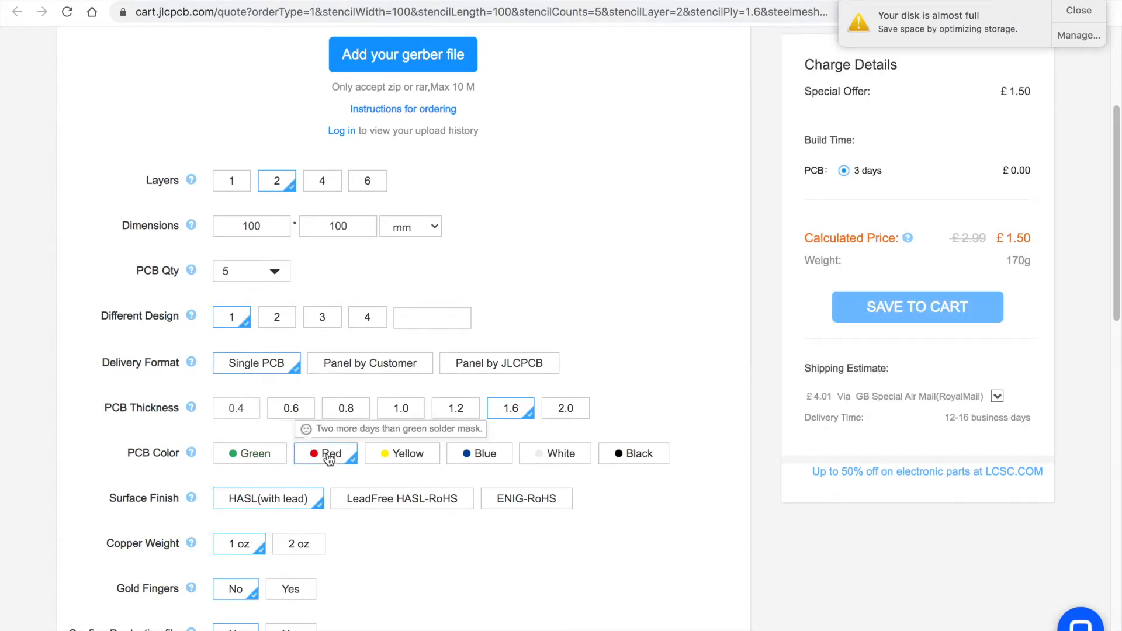
{"action": "left_click", "coordinate": [404, 456]}
{"action": "left_click", "coordinate": [483, 456]}
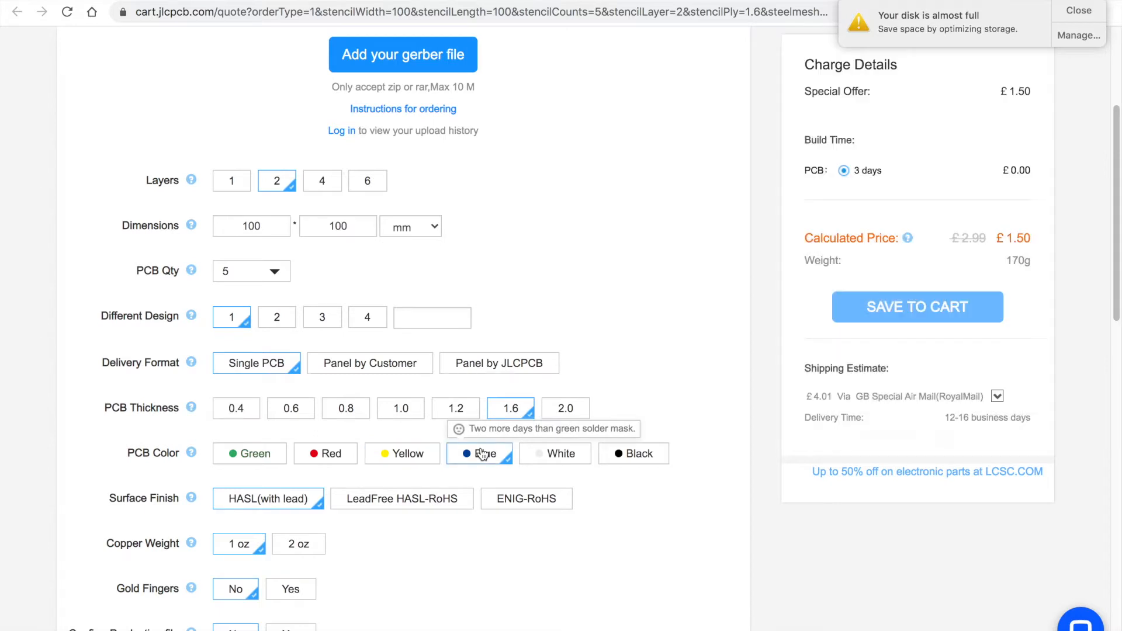
{"action": "left_click", "coordinate": [555, 455]}
{"action": "left_click", "coordinate": [628, 460]}
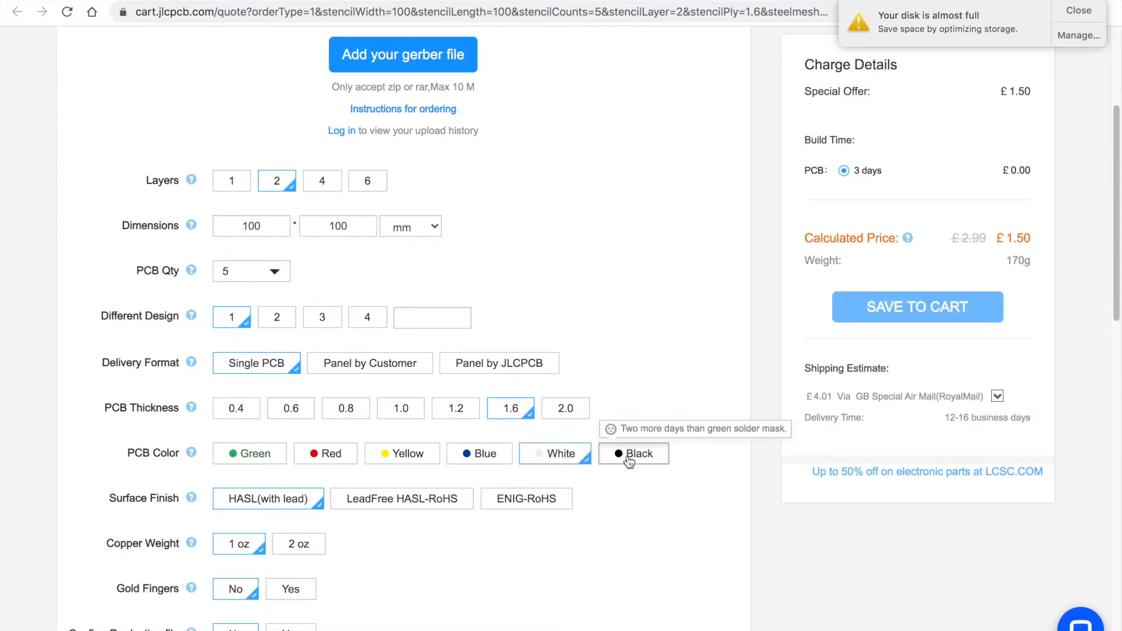
{"action": "left_click", "coordinate": [470, 465]}
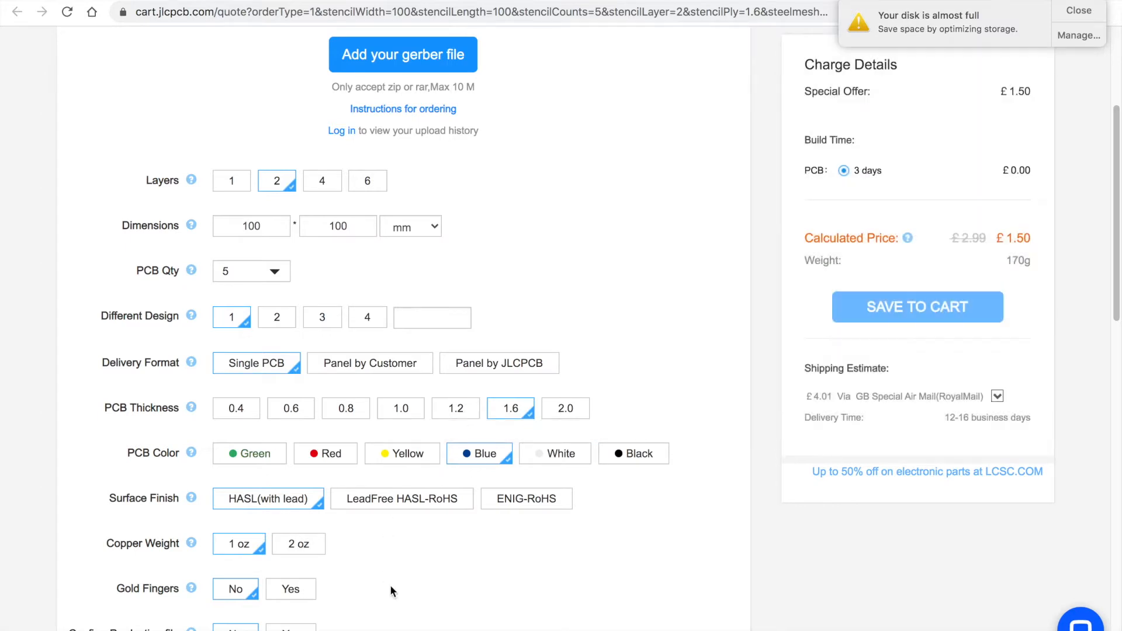
Step: Try the LeadFree HASL-RoHS and ENIG-RoHS surface finishes, accepting the green color recommendation, and restore HASL(with lead) and blue
{"action": "scroll", "coordinate": [392, 591], "scroll_direction": "down", "scroll_amount": 2}
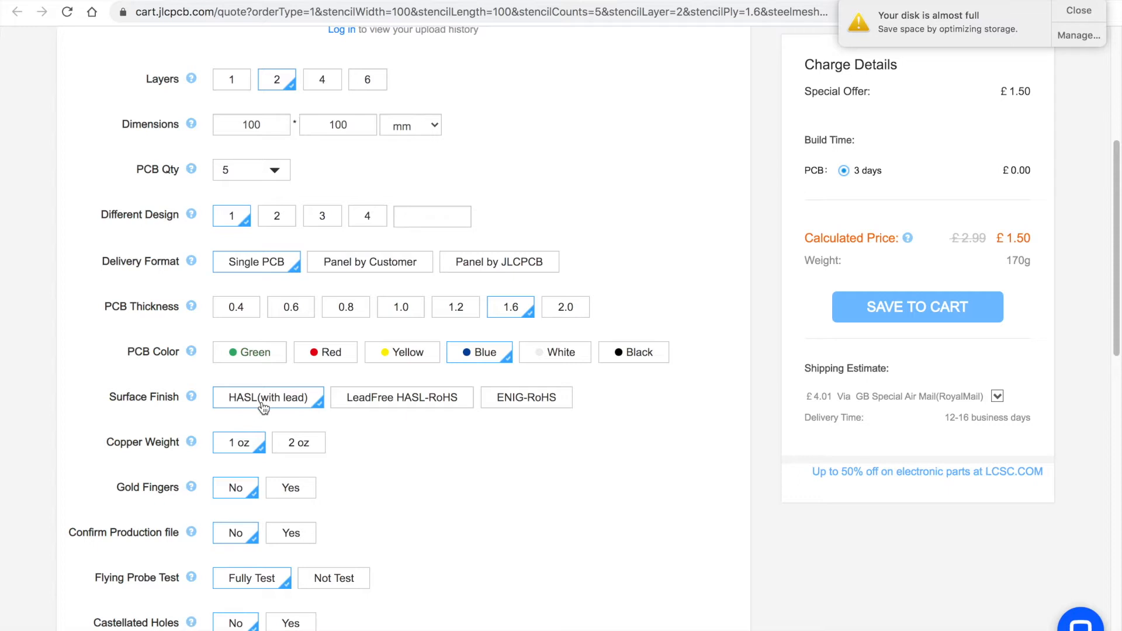
{"action": "left_click", "coordinate": [385, 406]}
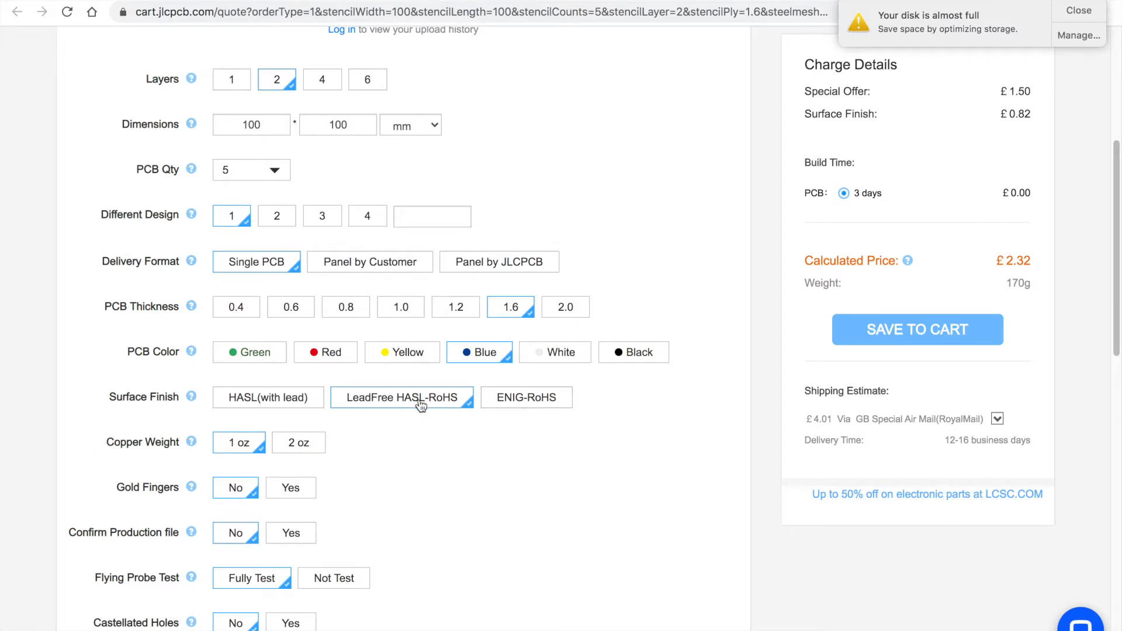
{"action": "left_click", "coordinate": [514, 402]}
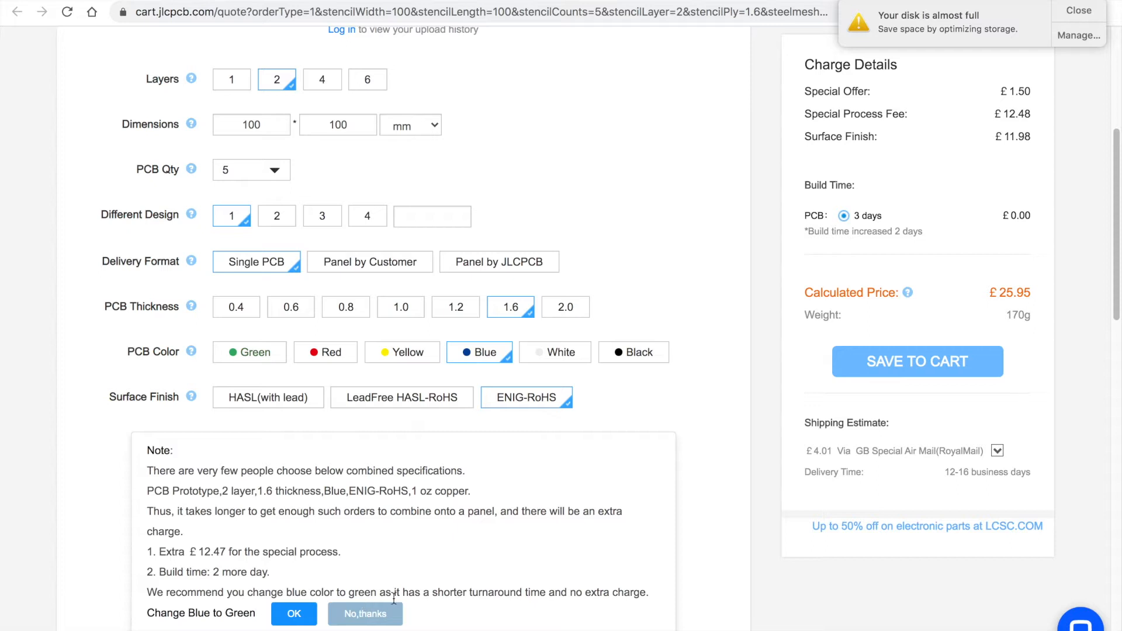
{"action": "left_click", "coordinate": [297, 614]}
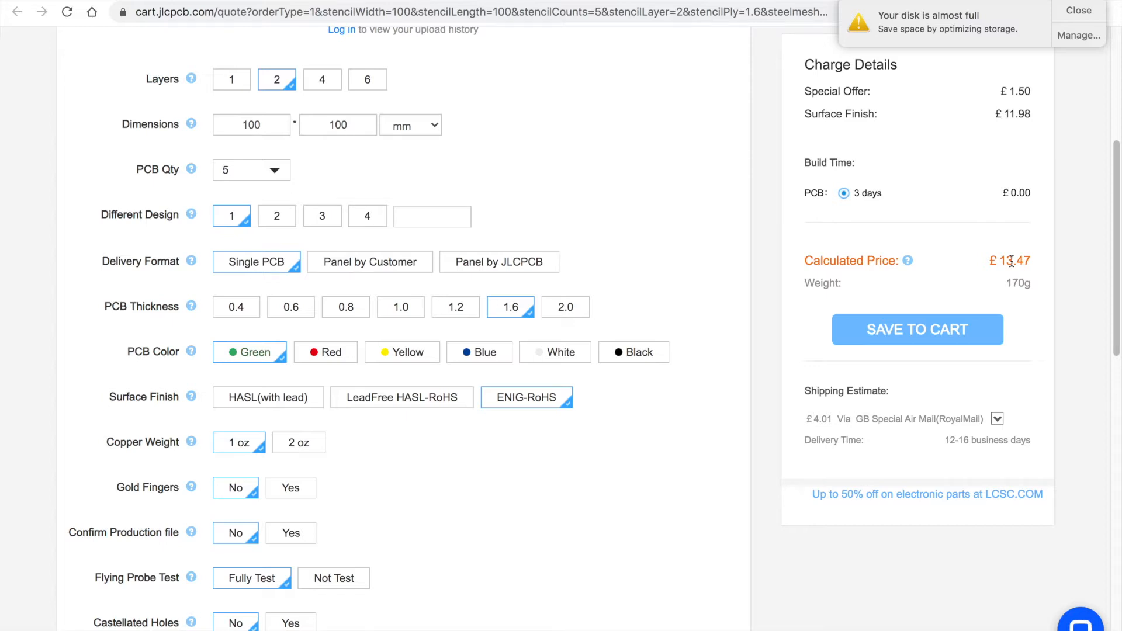
{"action": "left_click", "coordinate": [272, 403]}
{"action": "left_click", "coordinate": [471, 352]}
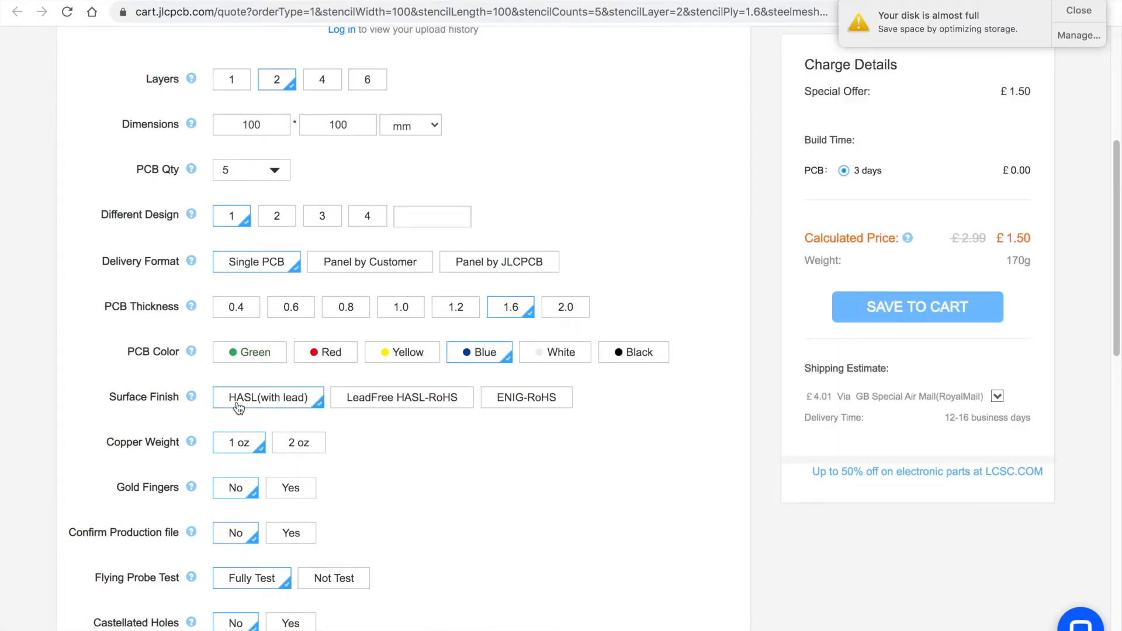
Step: Try a 2 oz copper weight, accepting the recommended change from blue to green, and restore 1 oz
{"action": "scroll", "coordinate": [395, 496], "scroll_direction": "down", "scroll_amount": 3}
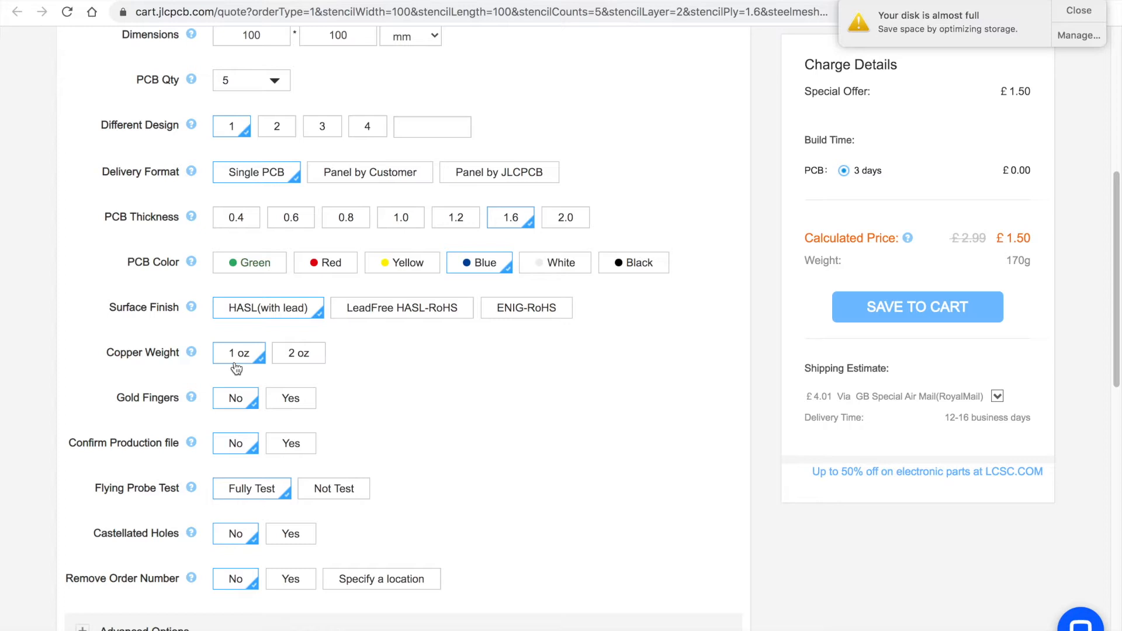
{"action": "left_click", "coordinate": [294, 361]}
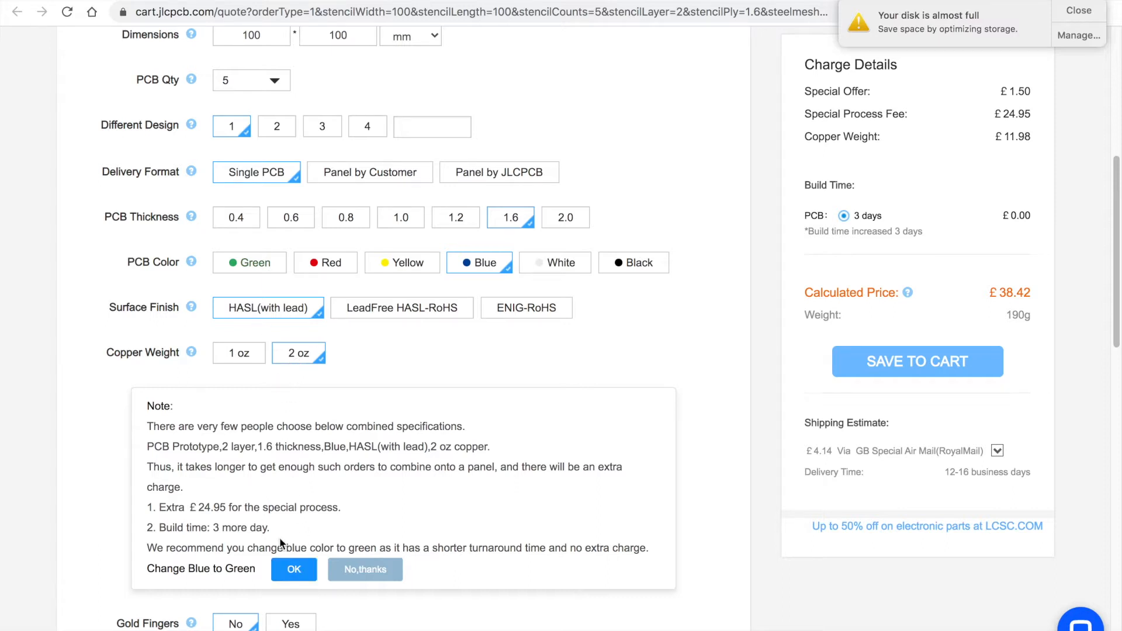
{"action": "left_click", "coordinate": [294, 570]}
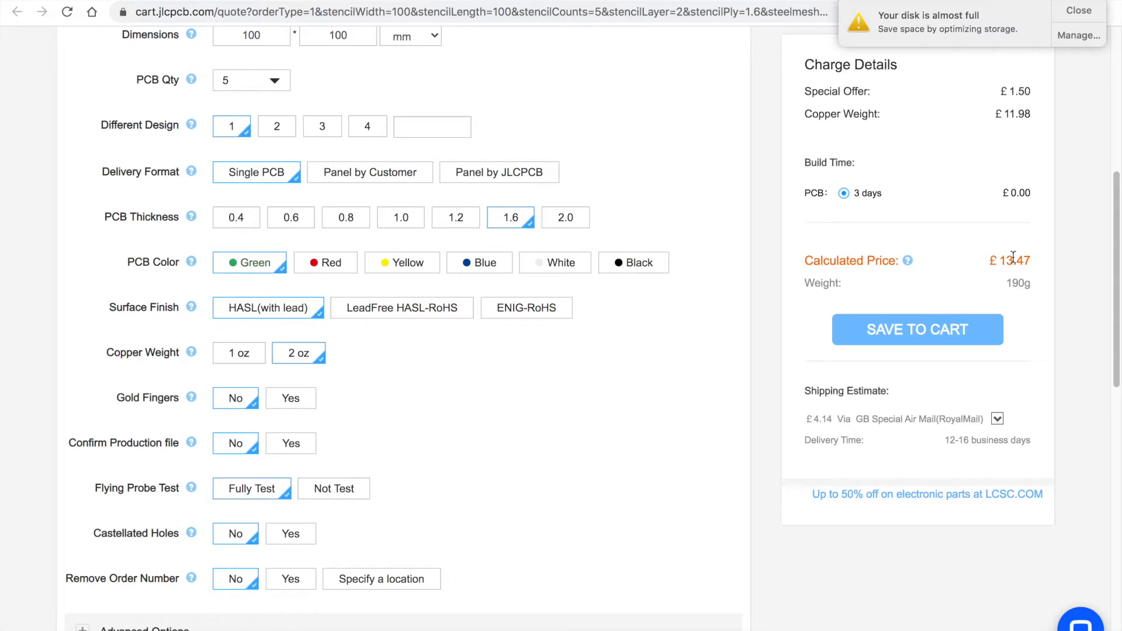
{"action": "left_click", "coordinate": [243, 357]}
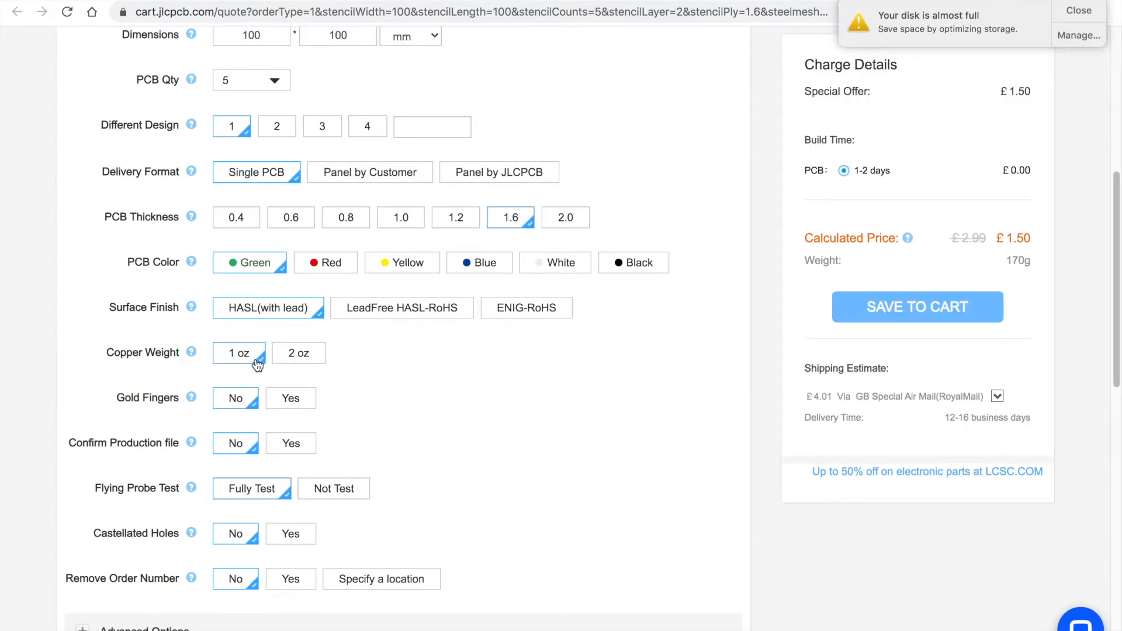
Step: Read the help notes for Gold Fingers, Confirm Production file and Castellated Holes, and try Not Test for Flying Probe Test before restoring Fully Test
{"action": "scroll", "coordinate": [381, 429], "scroll_direction": "down", "scroll_amount": 1}
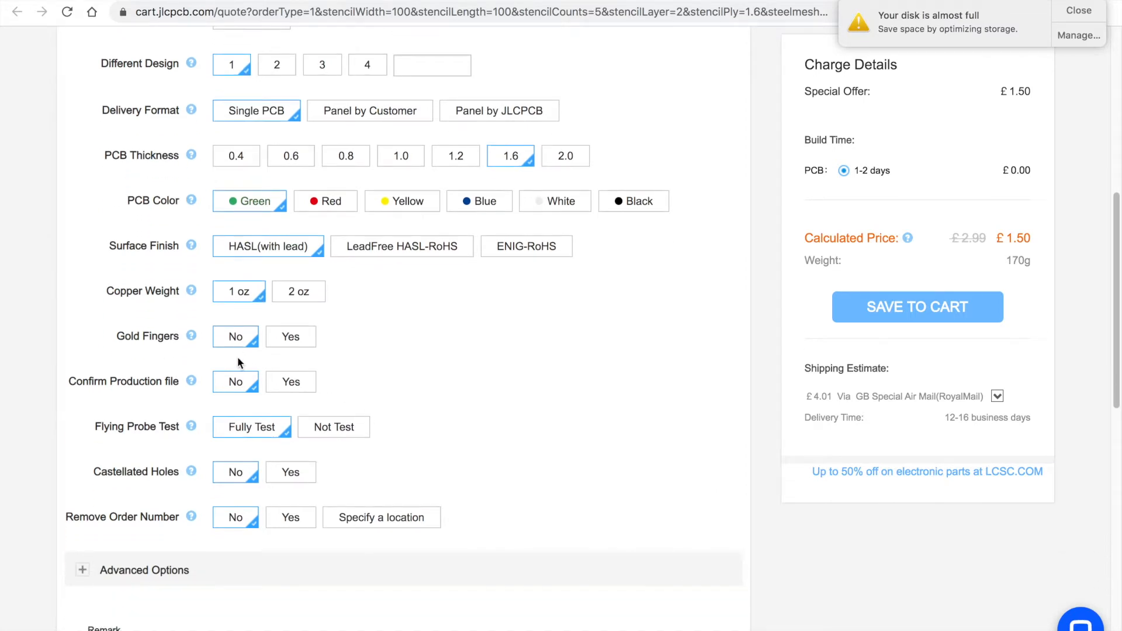
{"action": "mouse_move", "coordinate": [193, 339]}
{"action": "mouse_move", "coordinate": [191, 386]}
{"action": "left_click", "coordinate": [330, 432]}
{"action": "left_click", "coordinate": [260, 432]}
{"action": "mouse_move", "coordinate": [192, 475]}
Step: Review the rest of the PCB quote form down to the Remark section, and check the selected options and charge details
{"action": "scroll", "coordinate": [331, 567], "scroll_direction": "down", "scroll_amount": 2}
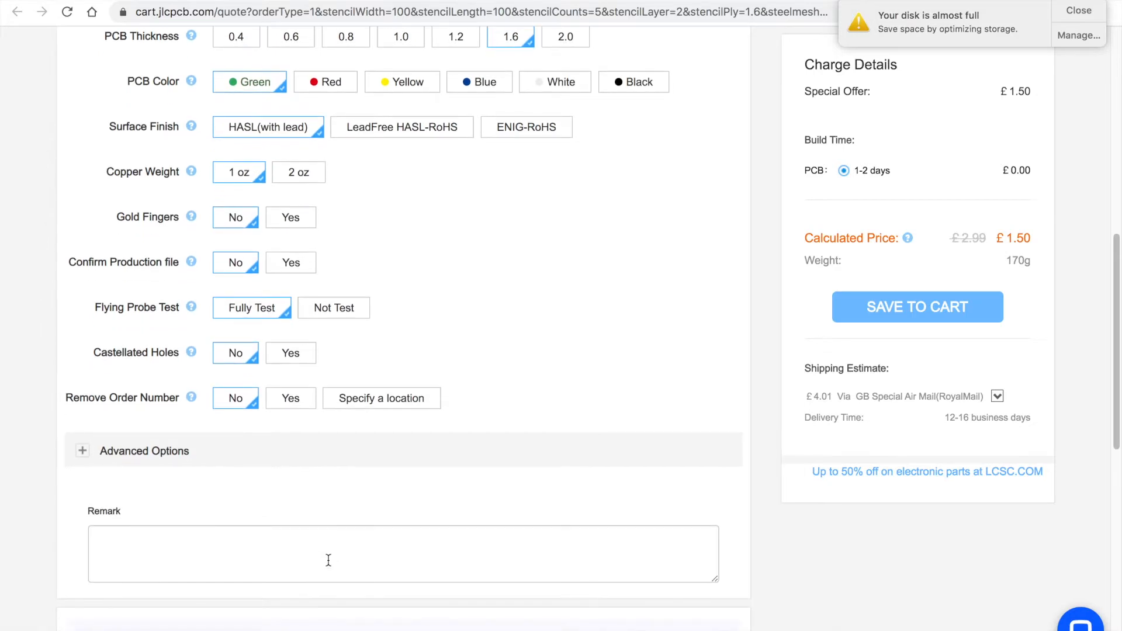
{"action": "scroll", "coordinate": [328, 560], "scroll_direction": "down", "scroll_amount": 5}
{"action": "scroll", "coordinate": [328, 559], "scroll_direction": "up", "scroll_amount": 9}
{"action": "scroll", "coordinate": [324, 403], "scroll_direction": "up", "scroll_amount": 3}
{"action": "scroll", "coordinate": [323, 402], "scroll_direction": "down", "scroll_amount": 4}
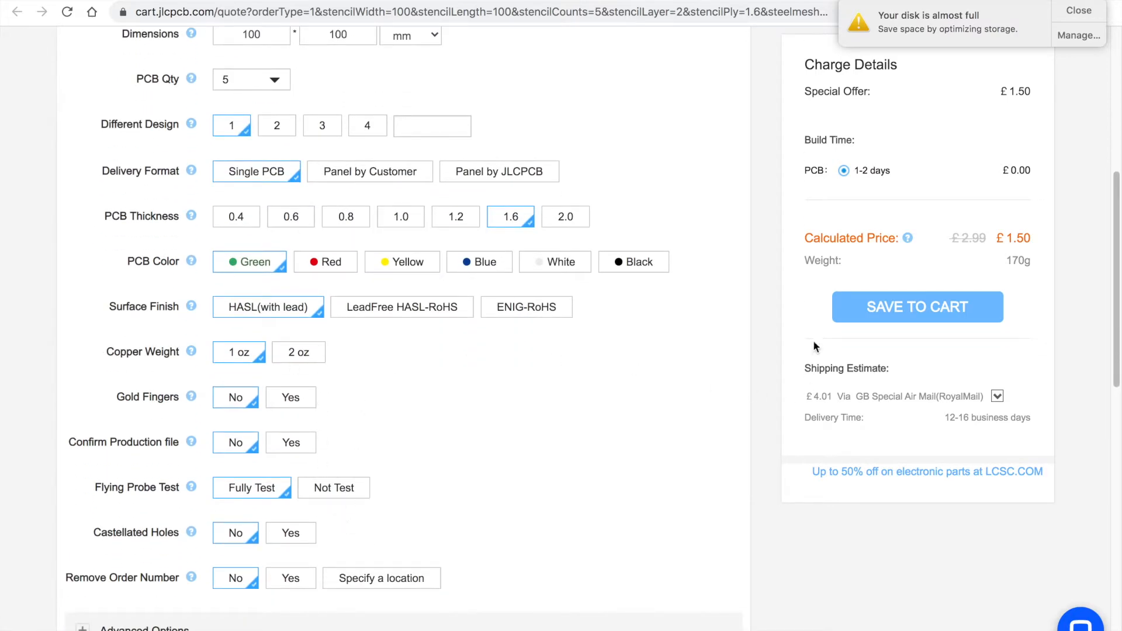
{"action": "scroll", "coordinate": [596, 424], "scroll_direction": "up", "scroll_amount": 5}
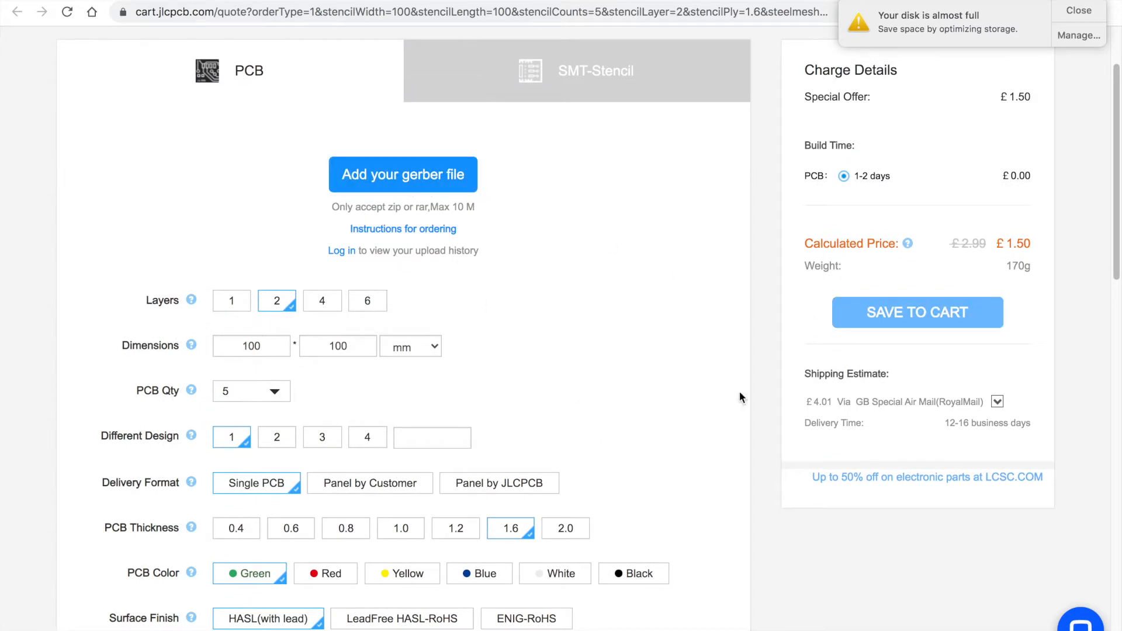
{"action": "scroll", "coordinate": [557, 425], "scroll_direction": "up", "scroll_amount": 2}
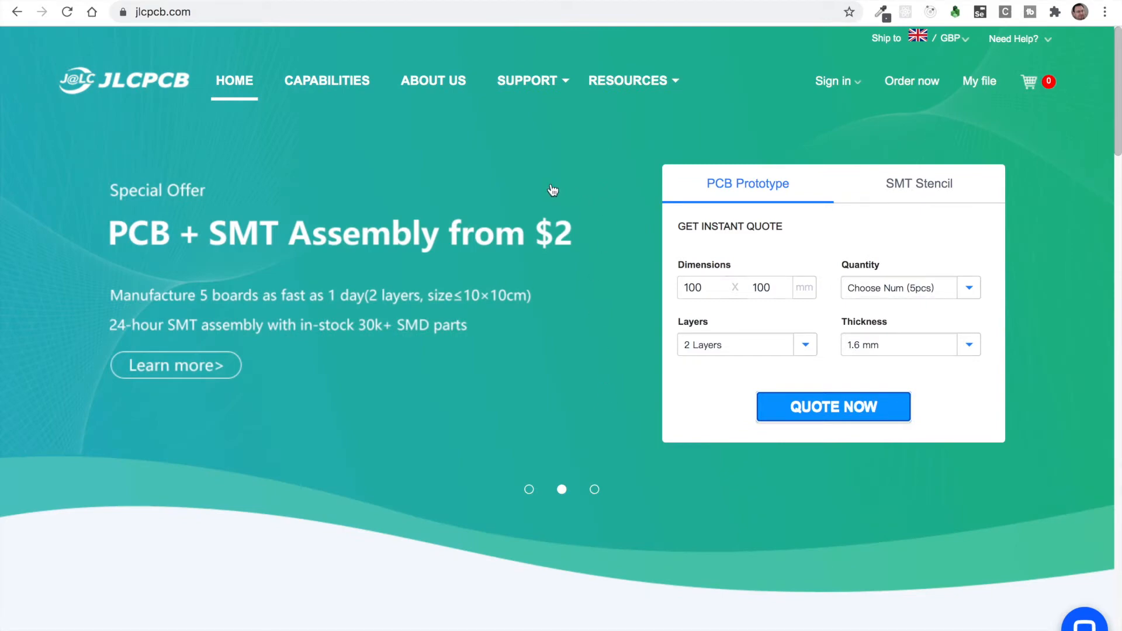
Step: Open the LCSC electronic components store from the JLCPCB homepage's resources
{"action": "mouse_move", "coordinate": [626, 87]}
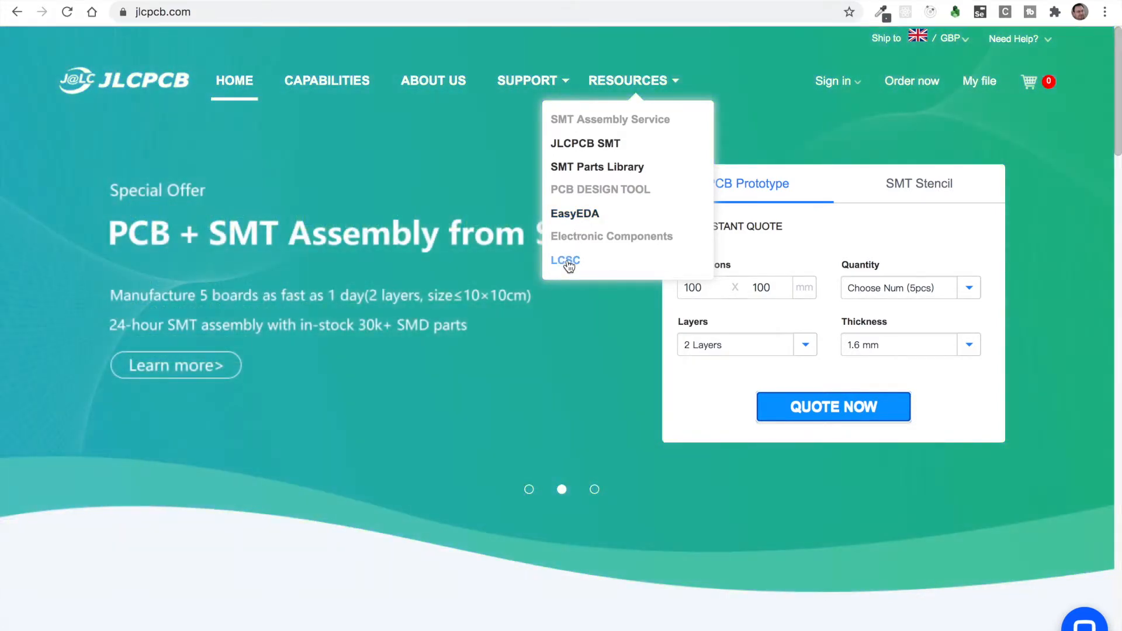
{"action": "left_click", "coordinate": [567, 262]}
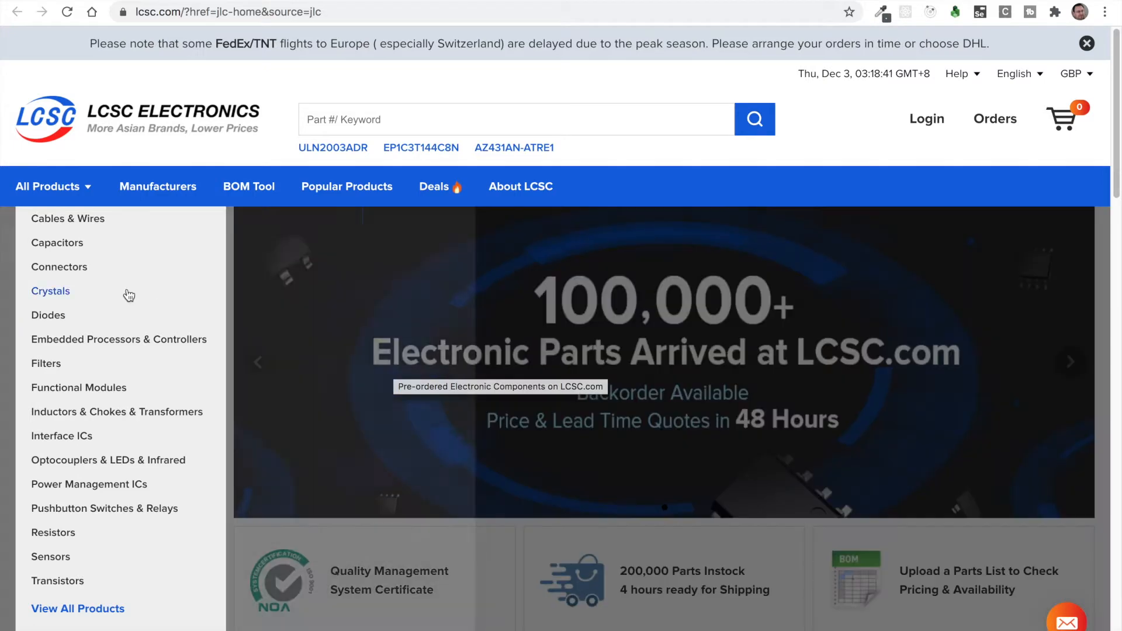
Step: Examine the subcategories of the store's product categories, from Cables & Wires down to Transistors
{"action": "mouse_move", "coordinate": [84, 227]}
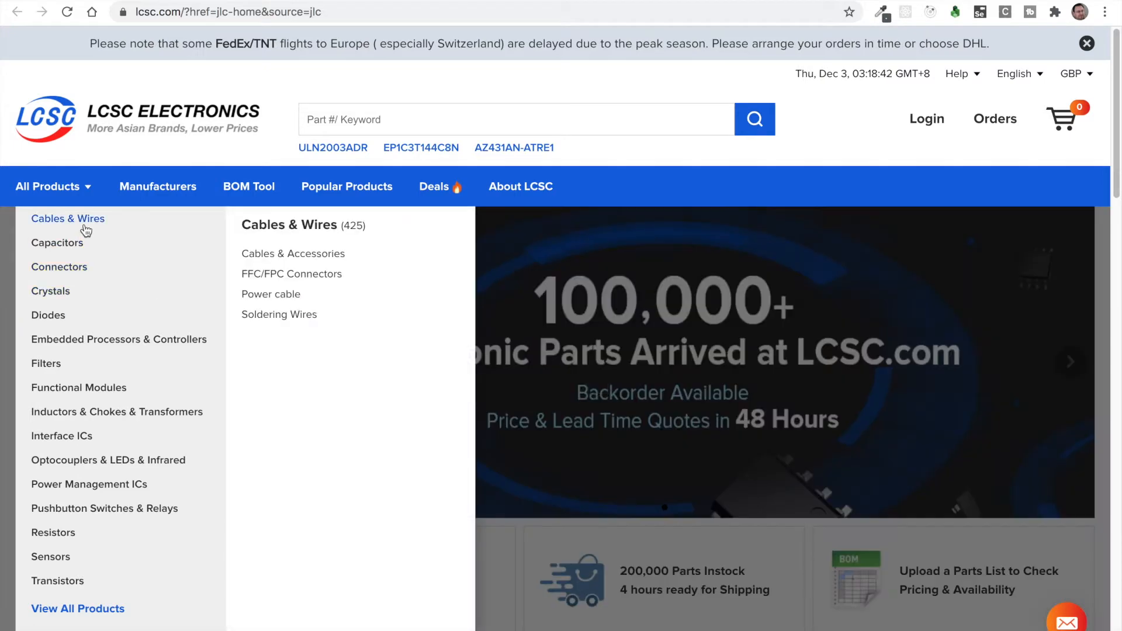
{"action": "mouse_move", "coordinate": [82, 269]}
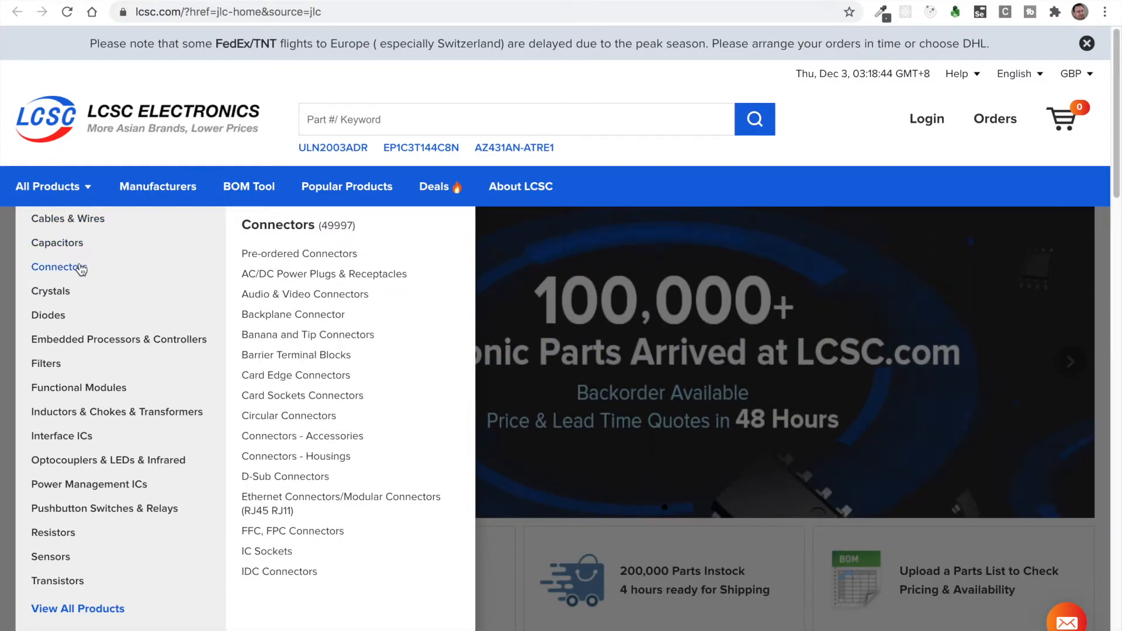
{"action": "mouse_move", "coordinate": [73, 344]}
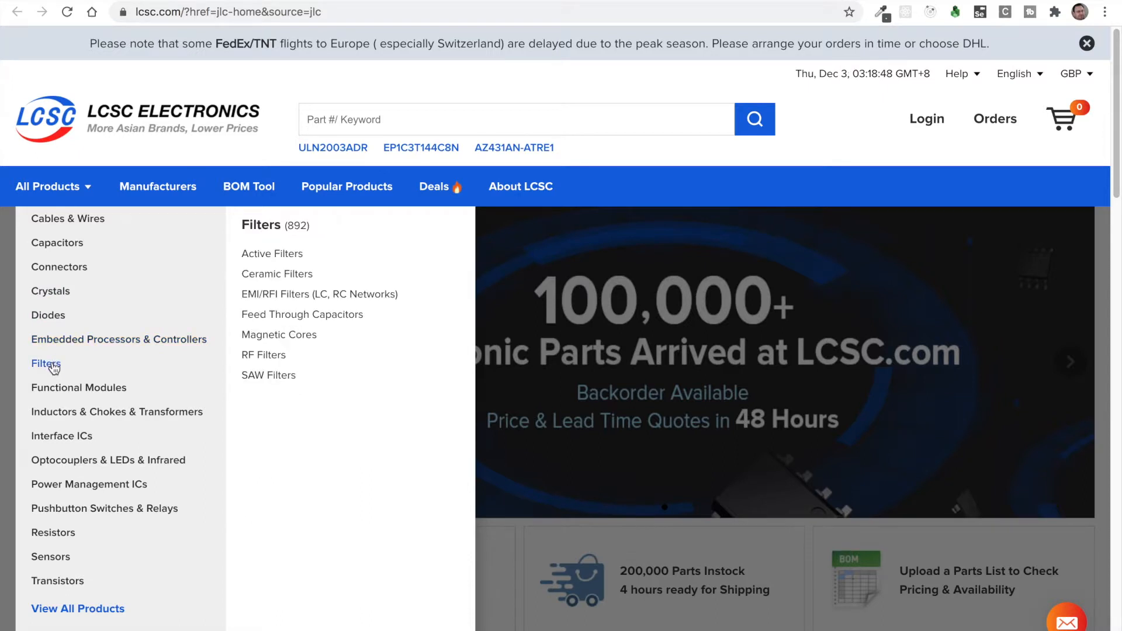
{"action": "mouse_move", "coordinate": [86, 392]}
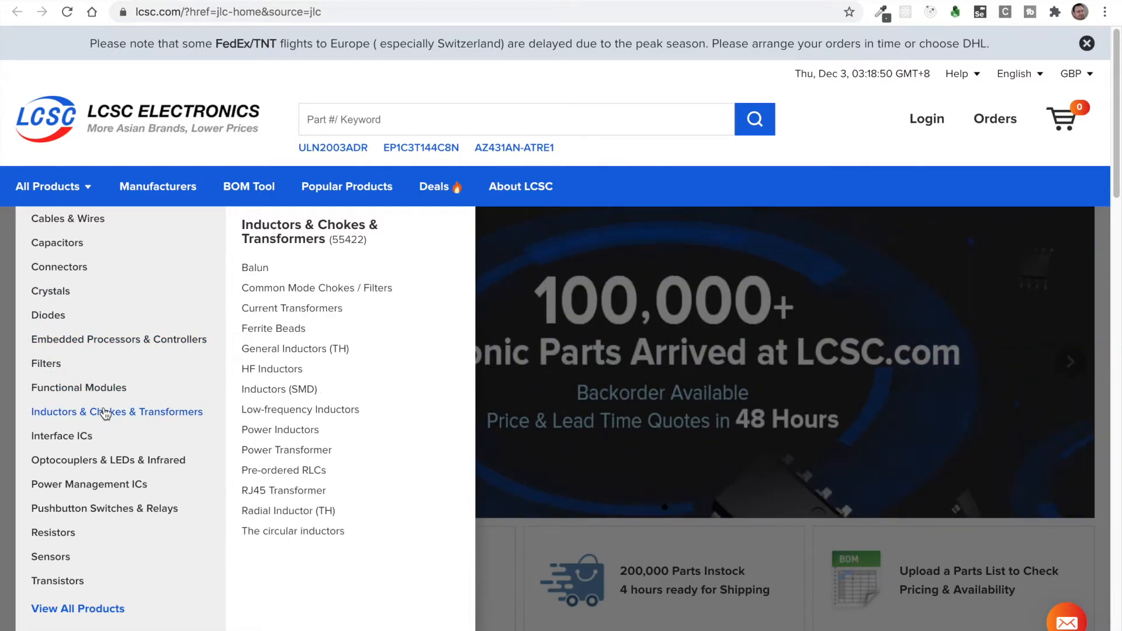
{"action": "mouse_move", "coordinate": [92, 443]}
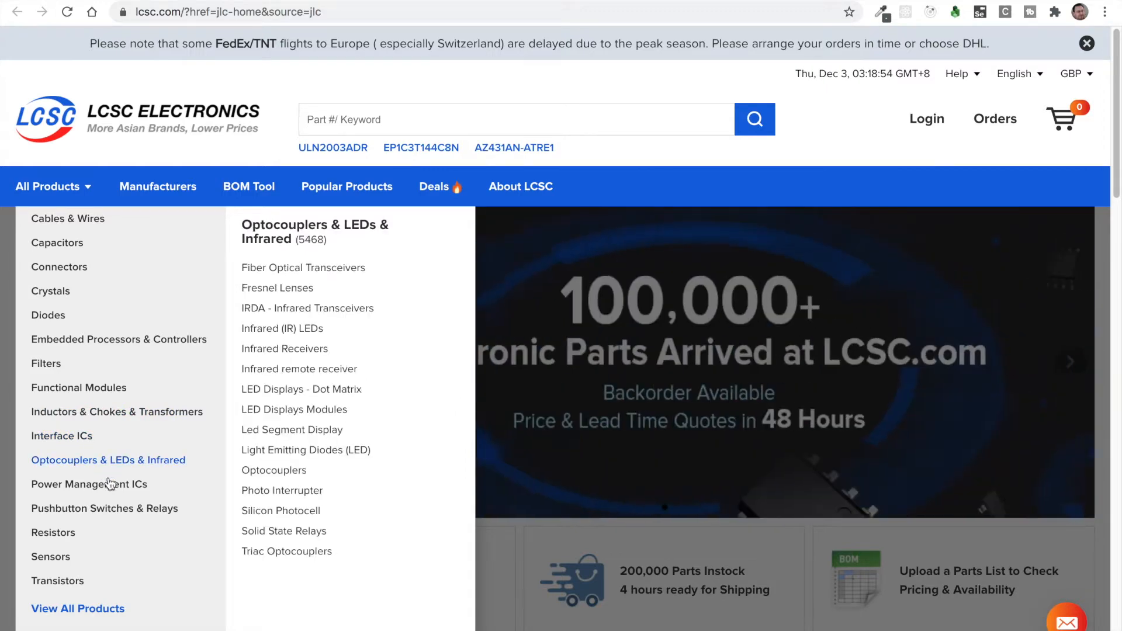
{"action": "mouse_move", "coordinate": [77, 489]}
{"action": "mouse_move", "coordinate": [120, 514]}
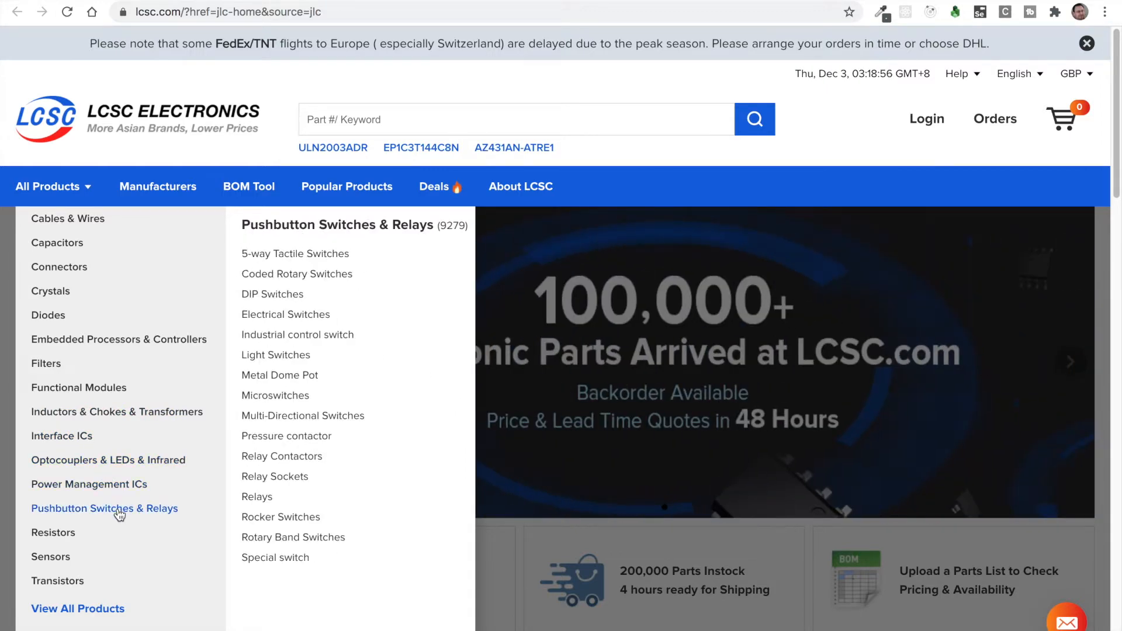
{"action": "mouse_move", "coordinate": [67, 581]}
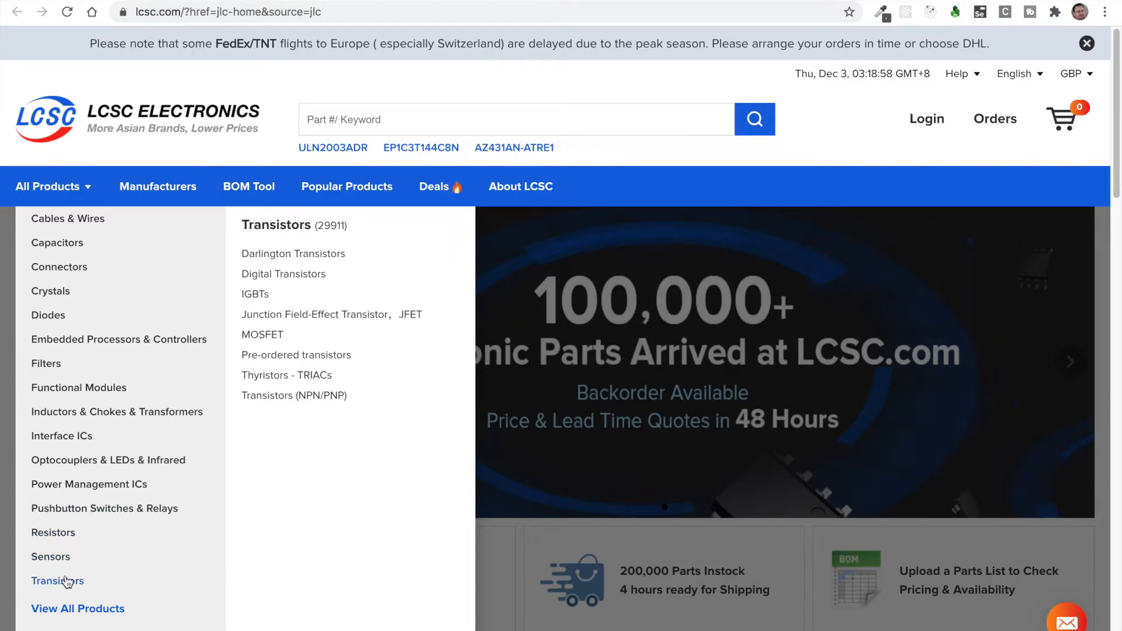
Step: Open the complete product list and look through the component categories from Amplifiers to beyond Crystals
{"action": "left_click", "coordinate": [84, 612]}
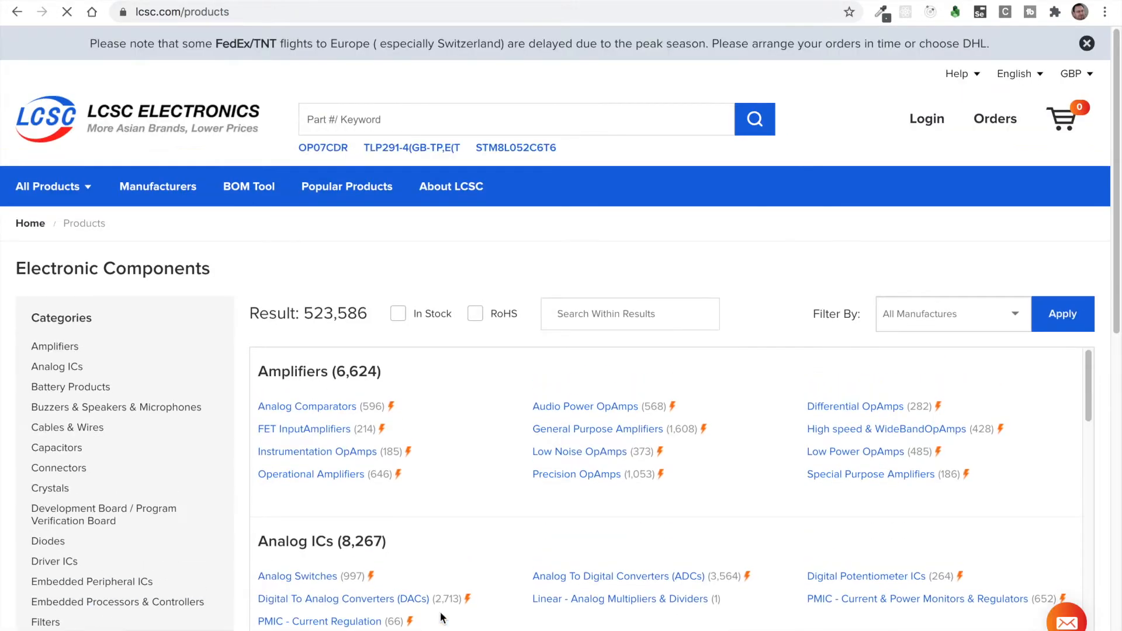
{"action": "scroll", "coordinate": [442, 618], "scroll_direction": "down", "scroll_amount": 3}
{"action": "scroll", "coordinate": [443, 618], "scroll_direction": "down", "scroll_amount": 2}
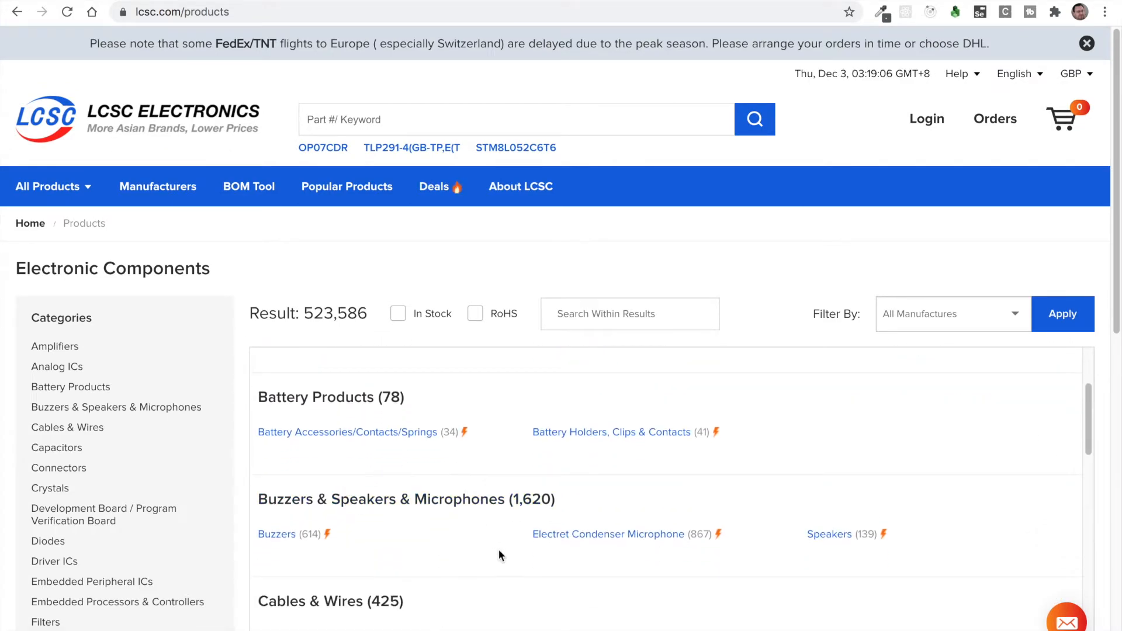
{"action": "scroll", "coordinate": [454, 557], "scroll_direction": "down", "scroll_amount": 1}
{"action": "scroll", "coordinate": [452, 554], "scroll_direction": "down", "scroll_amount": 10}
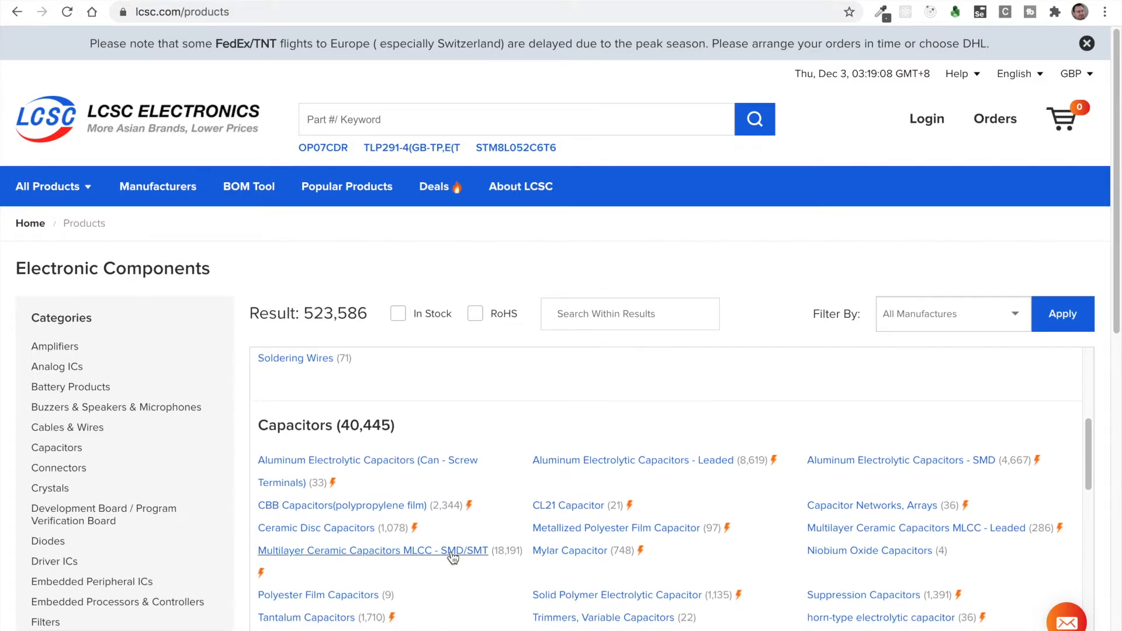
{"action": "scroll", "coordinate": [452, 557], "scroll_direction": "down", "scroll_amount": 4}
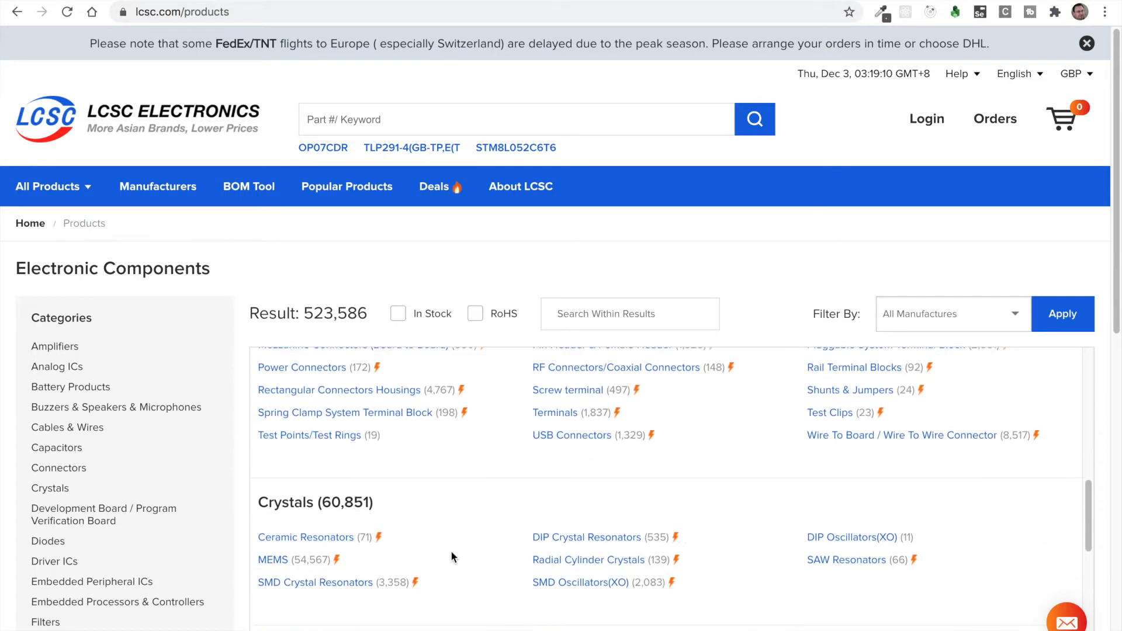
{"action": "scroll", "coordinate": [452, 554], "scroll_direction": "down", "scroll_amount": 4}
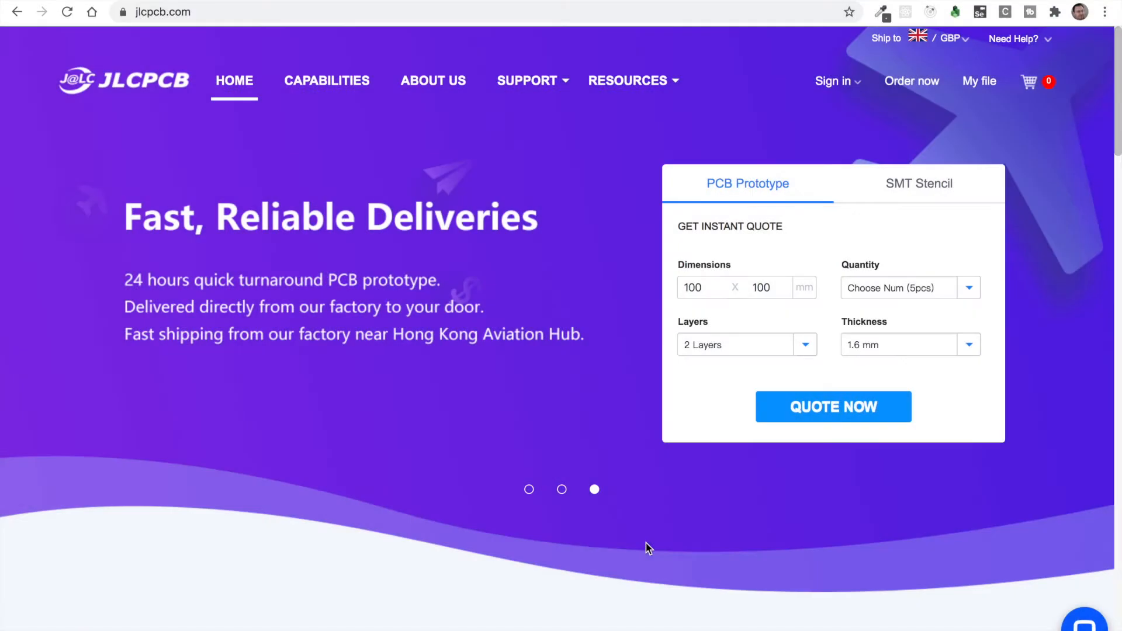
Step: Open the EasyEDA design tool from the JLCPCB homepage's resources and log in to the account
{"action": "mouse_move", "coordinate": [625, 80]}
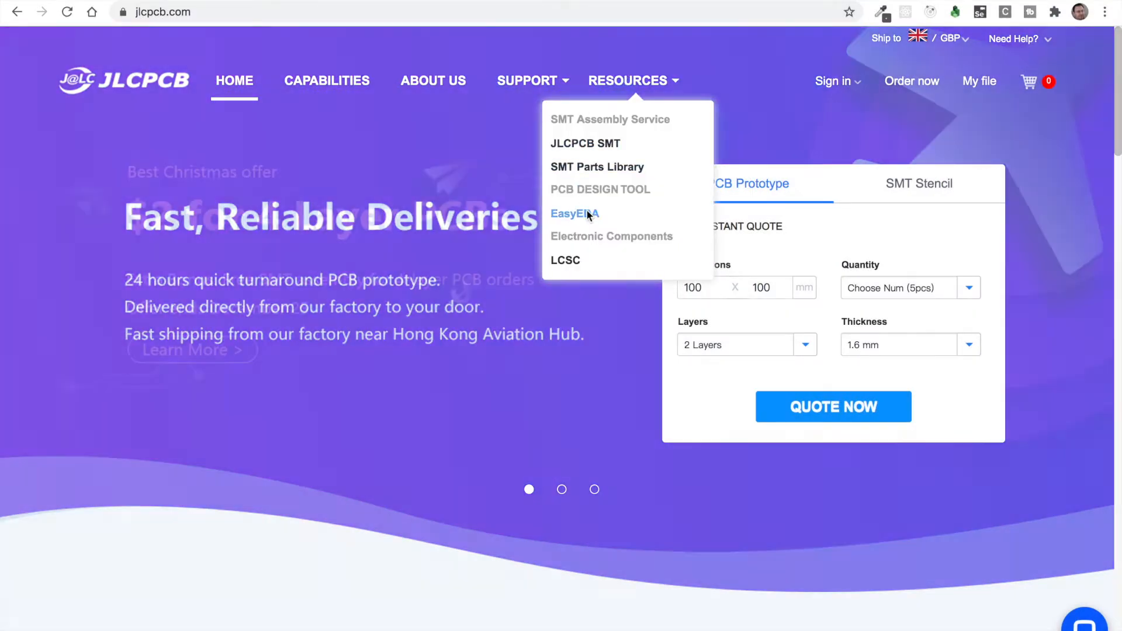
{"action": "left_click", "coordinate": [586, 212]}
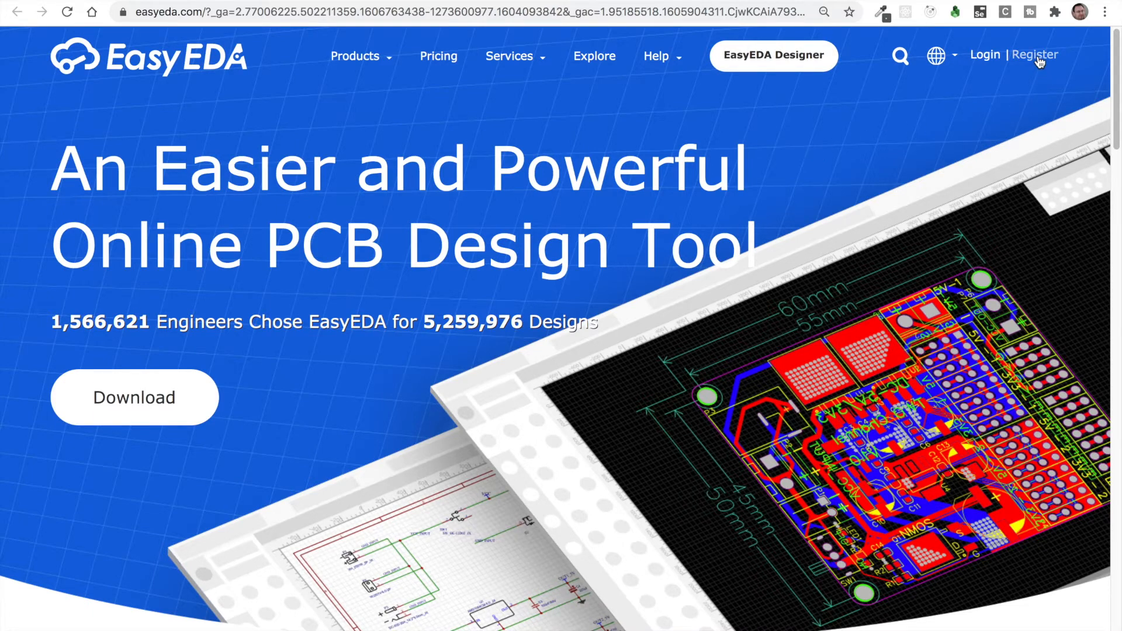
{"action": "left_click", "coordinate": [985, 58]}
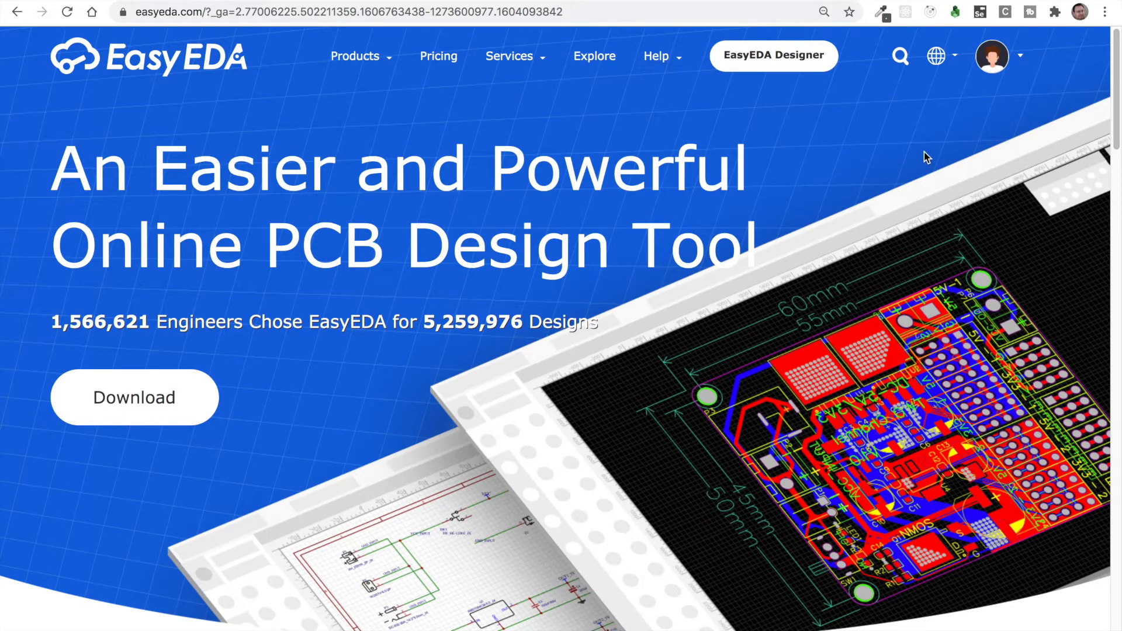
Step: Create a new project named example-project in the personal workspace and open it in the editor
{"action": "mouse_move", "coordinate": [995, 80]}
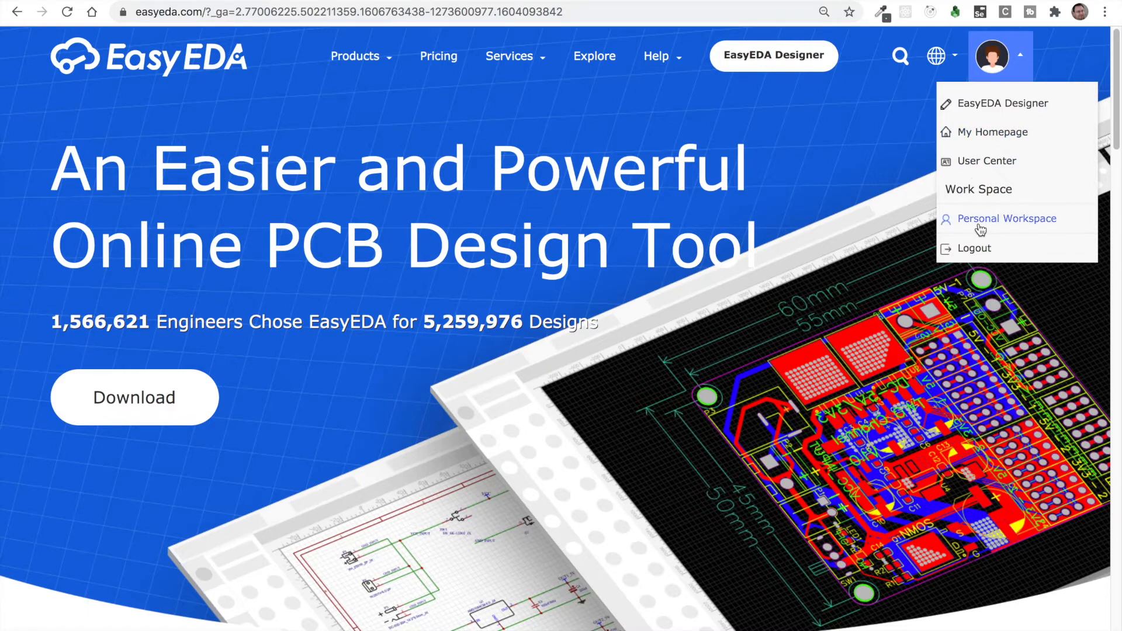
{"action": "left_click", "coordinate": [1019, 224]}
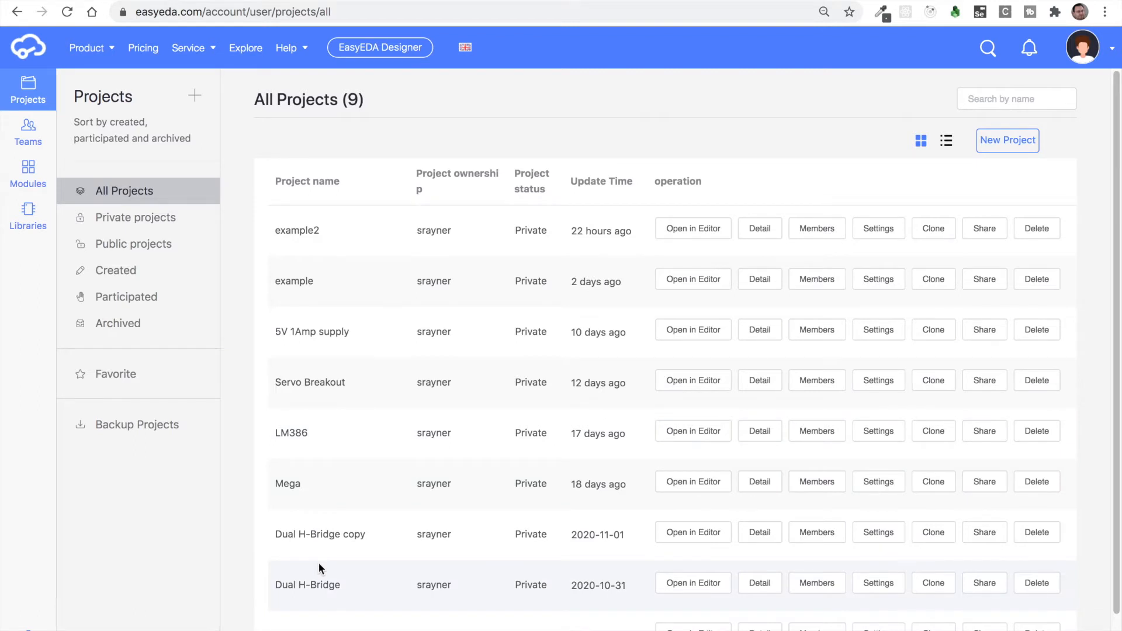
{"action": "left_click", "coordinate": [996, 143]}
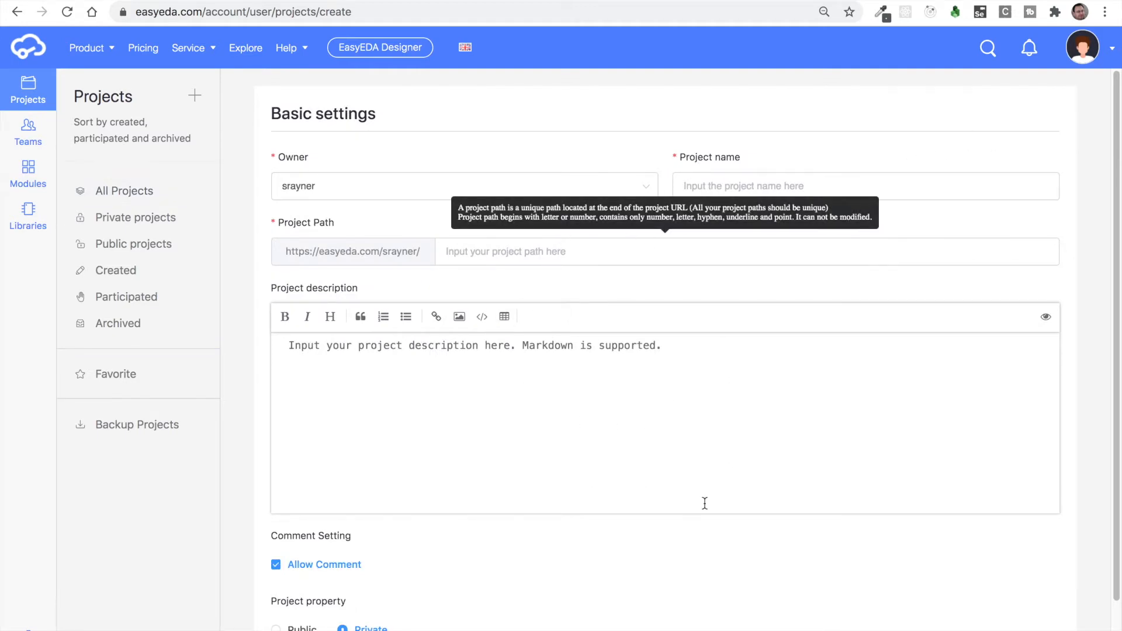
{"action": "left_click", "coordinate": [708, 184]}
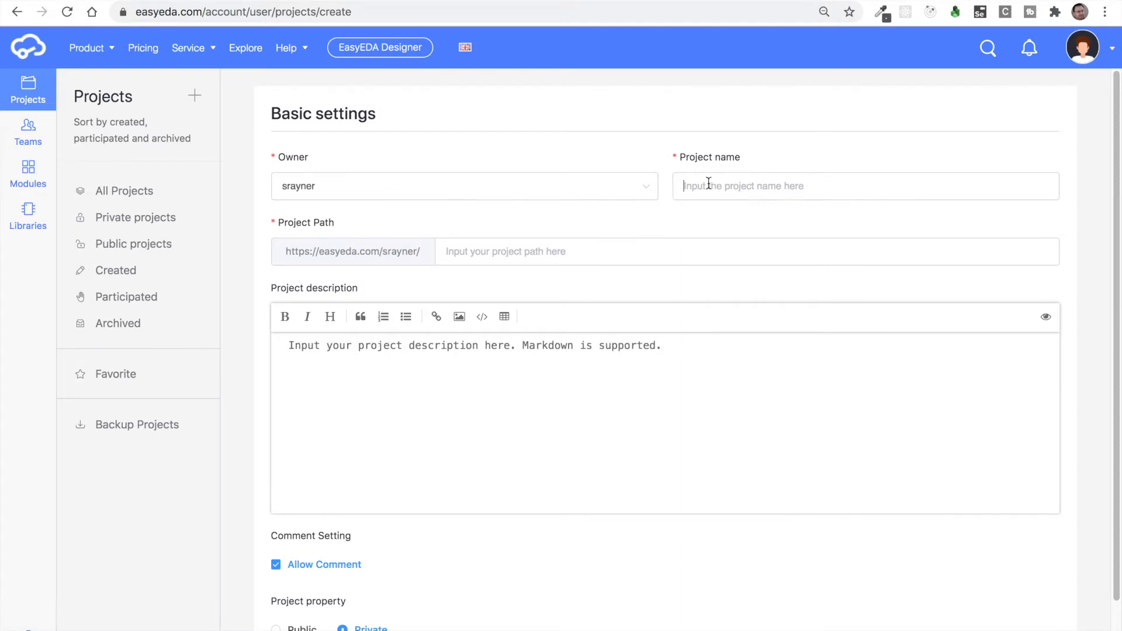
{"action": "type", "text": "example"}
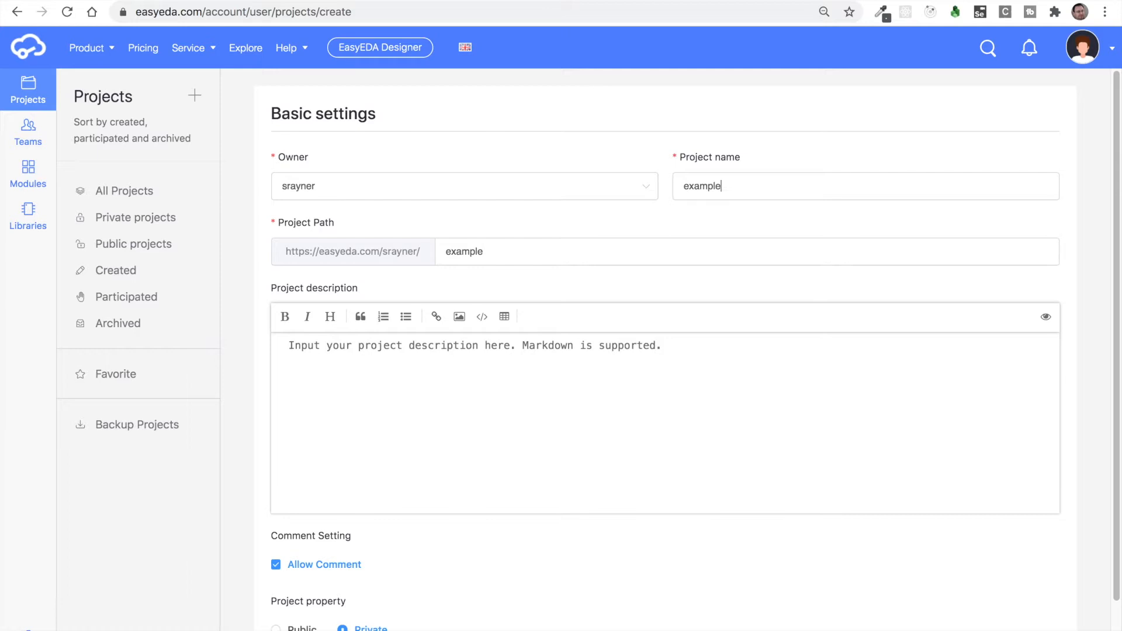
{"action": "type", "text": "-project"}
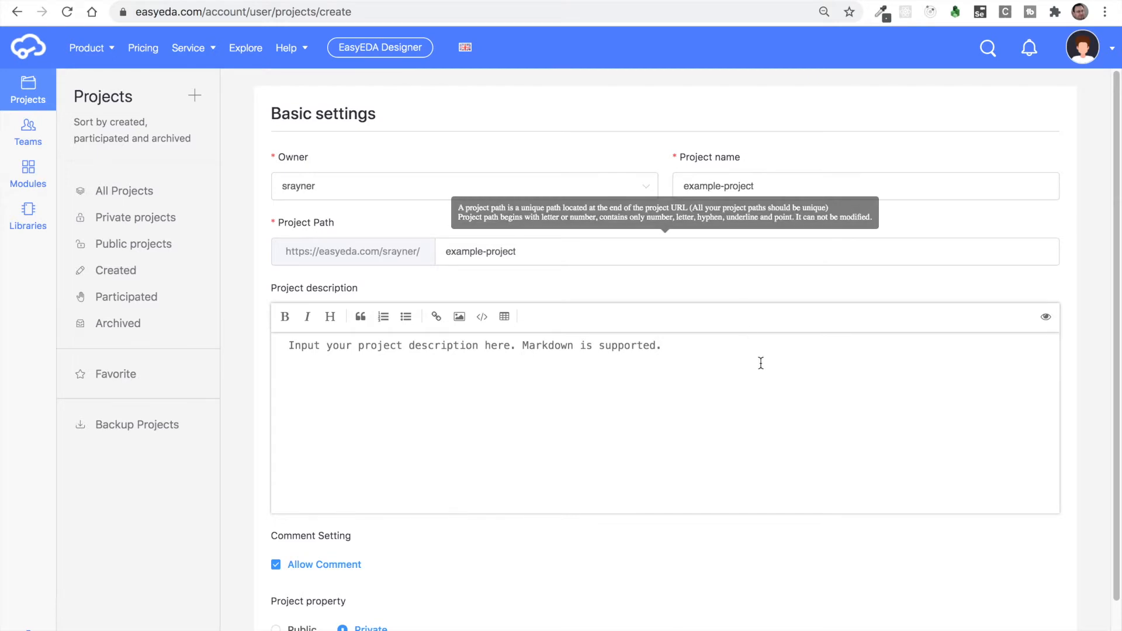
{"action": "scroll", "coordinate": [756, 371], "scroll_direction": "down", "scroll_amount": 2}
{"action": "left_click", "coordinate": [317, 609]}
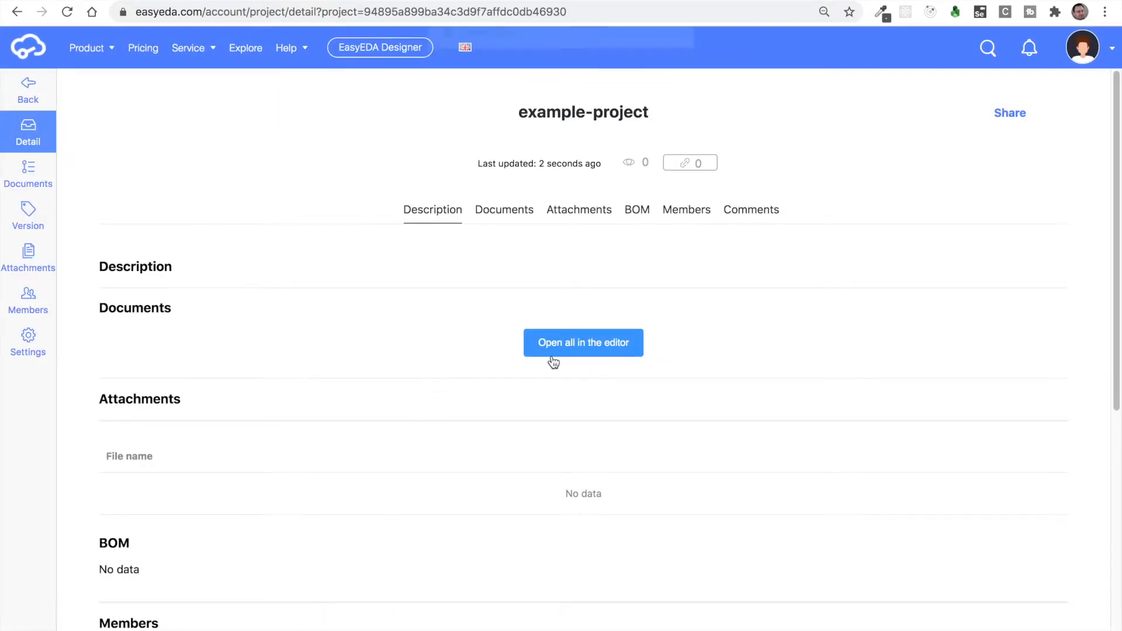
{"action": "left_click", "coordinate": [576, 348]}
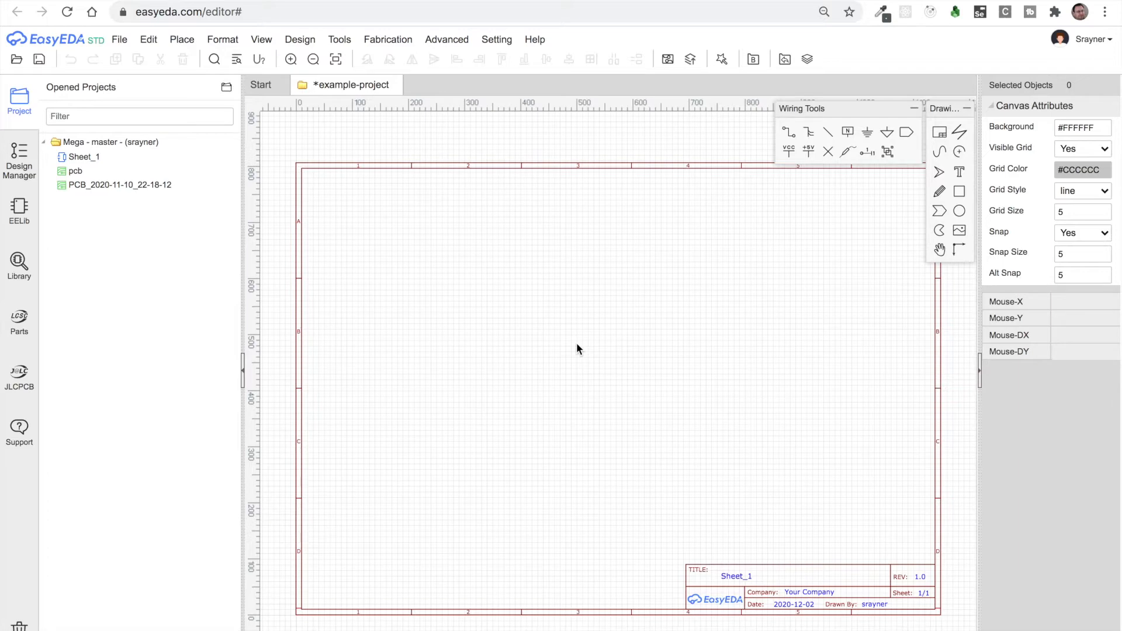
Step: Open the LCSC parts store from the EasyEDA editor and search for "14way DIP socket"
{"action": "left_click", "coordinate": [21, 327]}
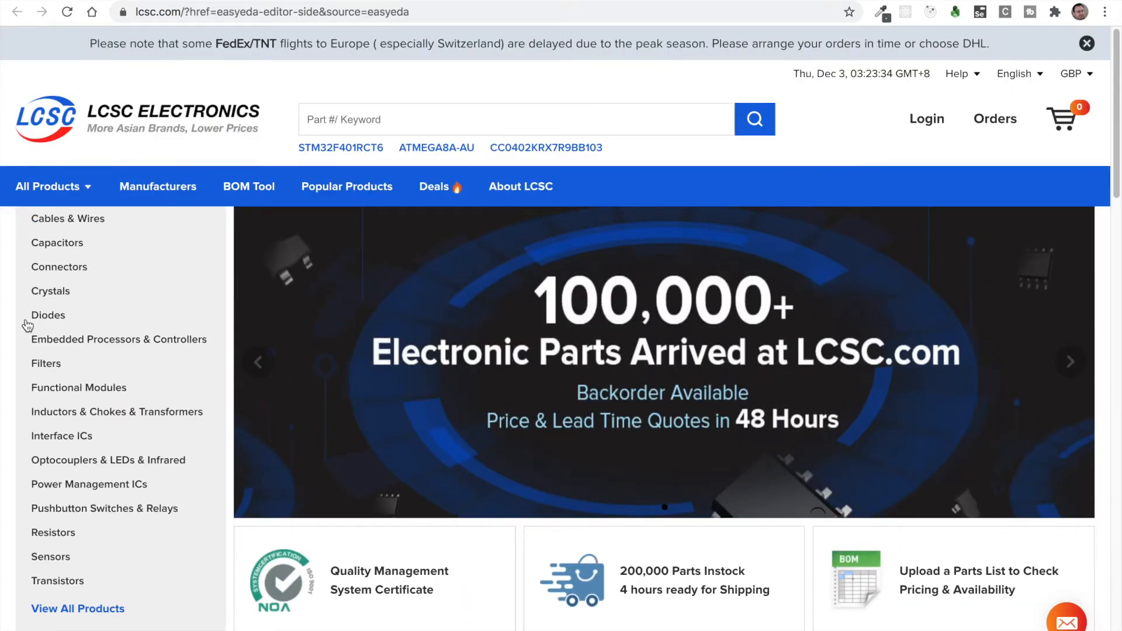
{"action": "left_click", "coordinate": [312, 111]}
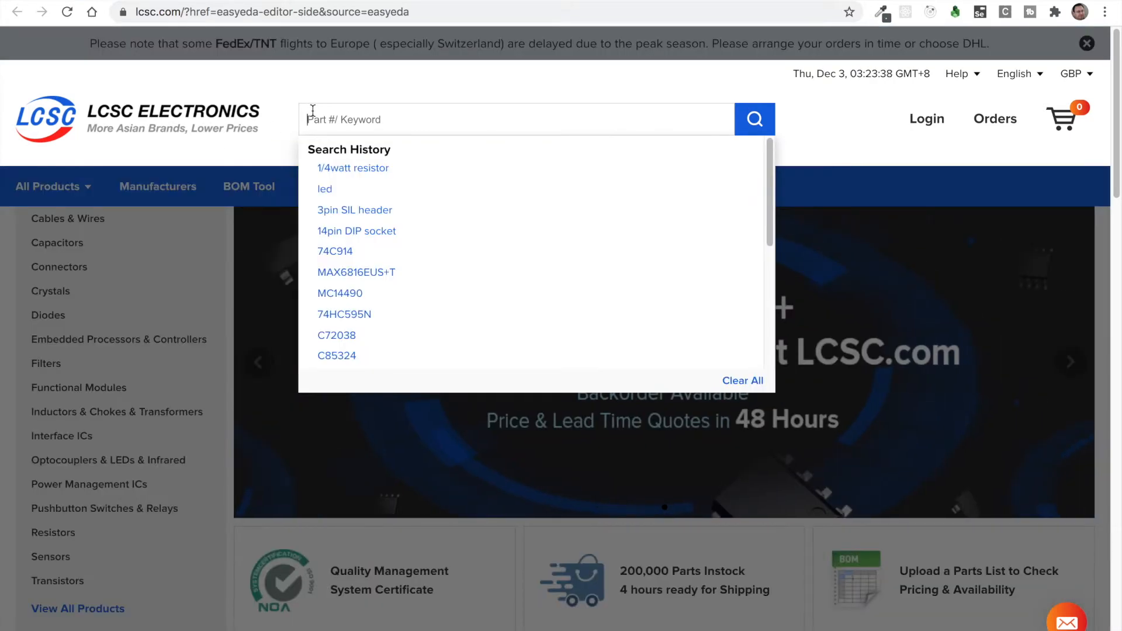
{"action": "type", "text": "14"}
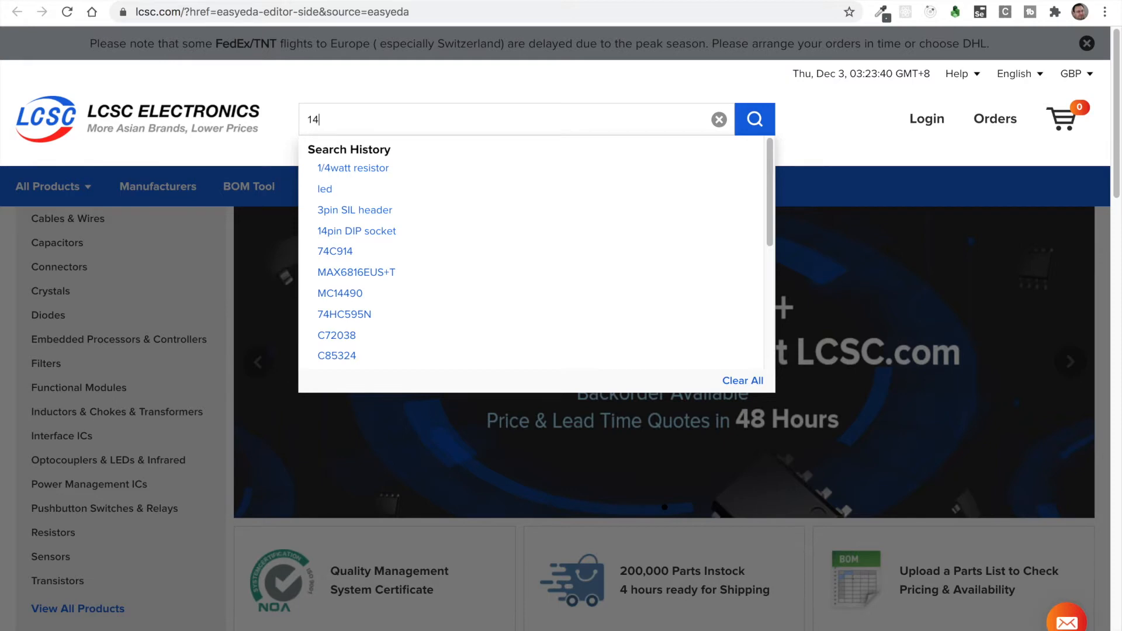
{"action": "type", "text": "way"}
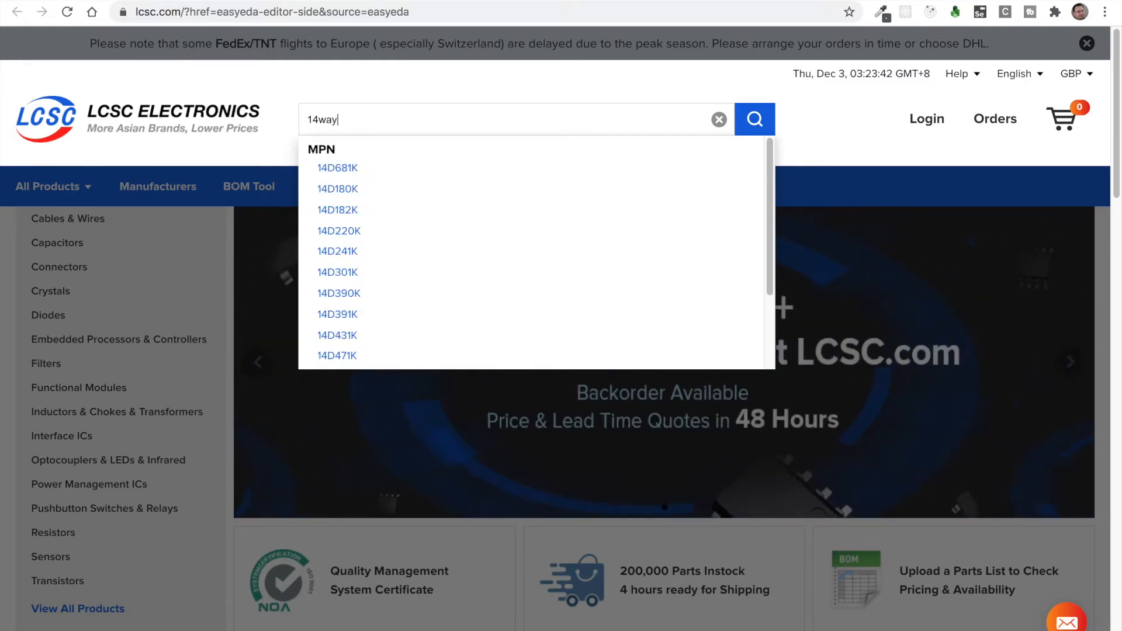
{"action": "type", "text": " DIP socket"}
{"action": "key", "text": "Return"}
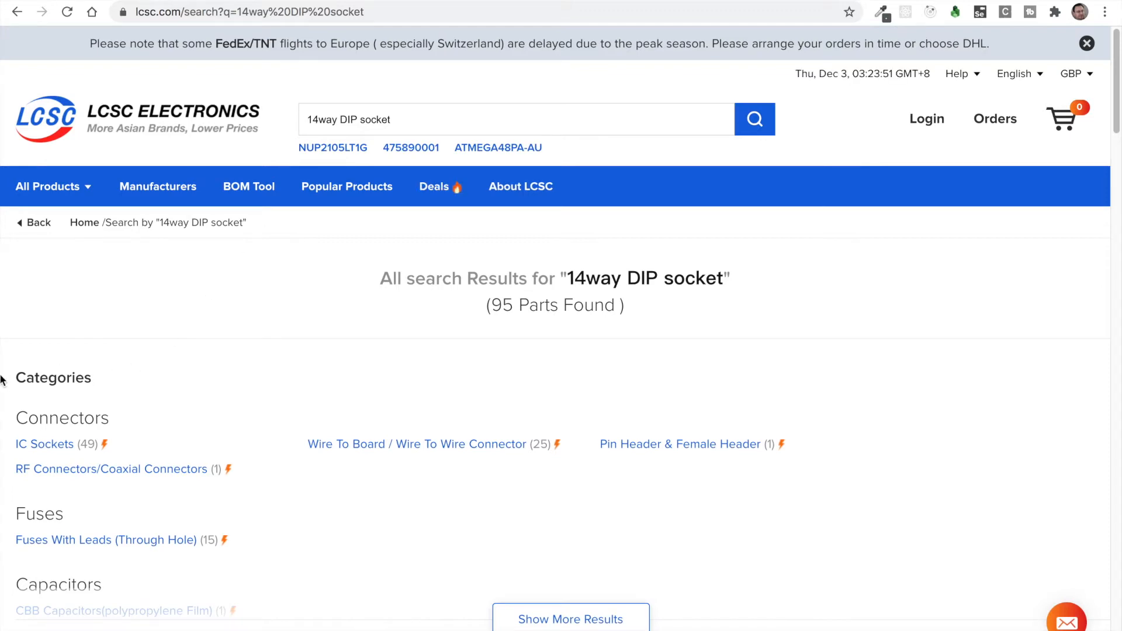
Step: Narrow the search to the IC Sockets category and apply a DIP-14 package filter
{"action": "left_click", "coordinate": [55, 446]}
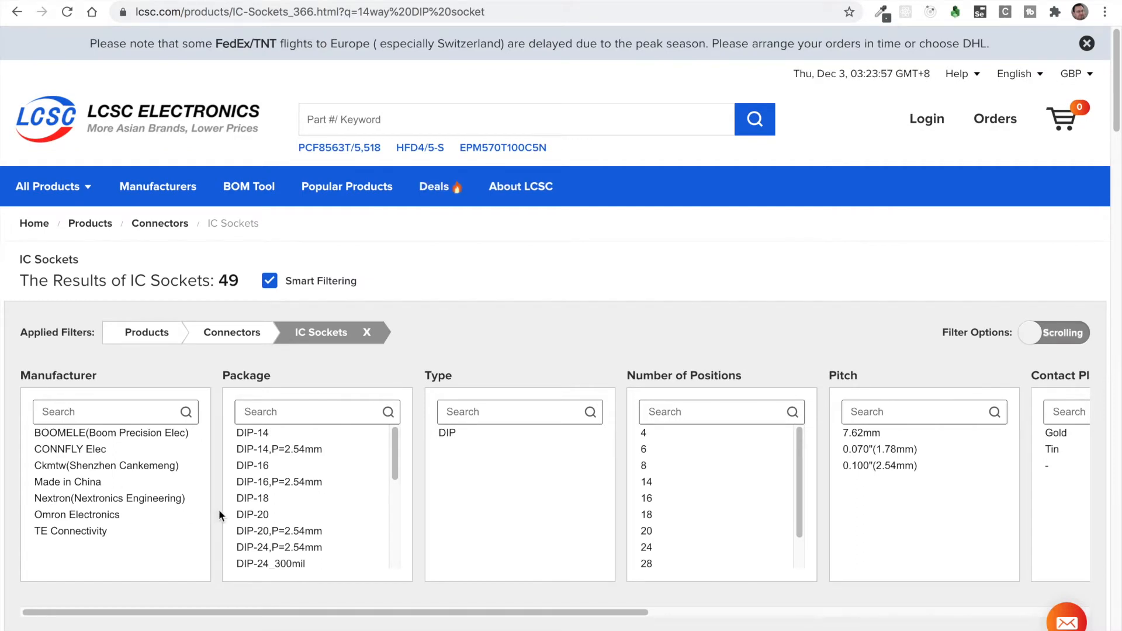
{"action": "scroll", "coordinate": [215, 511], "scroll_direction": "down", "scroll_amount": 2}
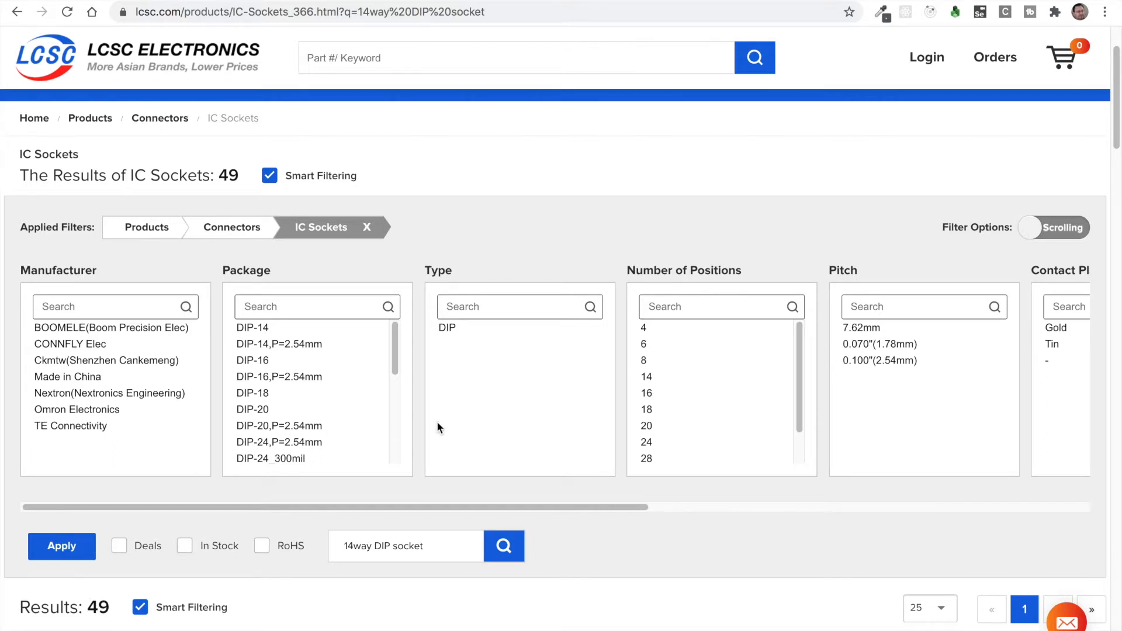
{"action": "left_click", "coordinate": [246, 330]}
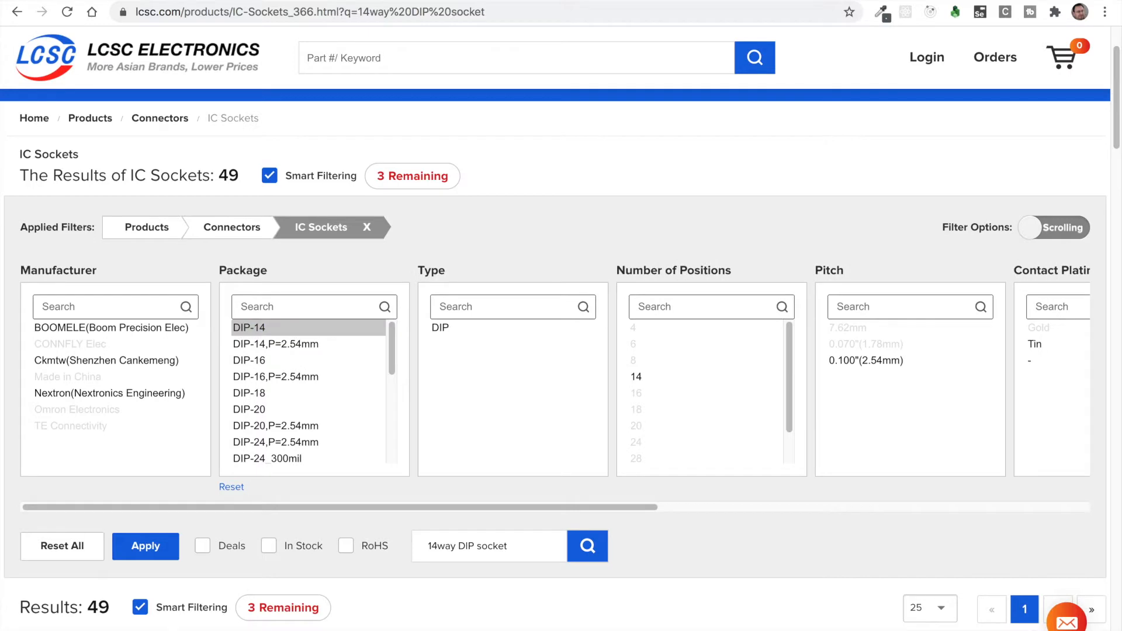
{"action": "left_click", "coordinate": [146, 546]}
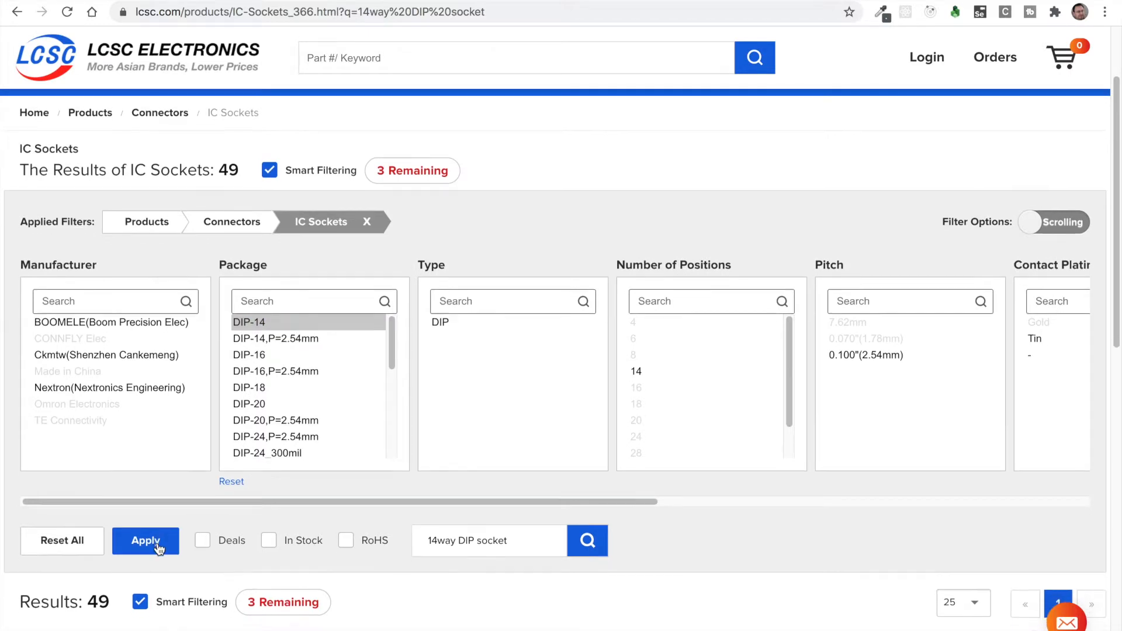
Step: Review the filtered DIP-14 sockets and preview the enlarged product images of the first two parts
{"action": "scroll", "coordinate": [157, 547], "scroll_direction": "down", "scroll_amount": 7}
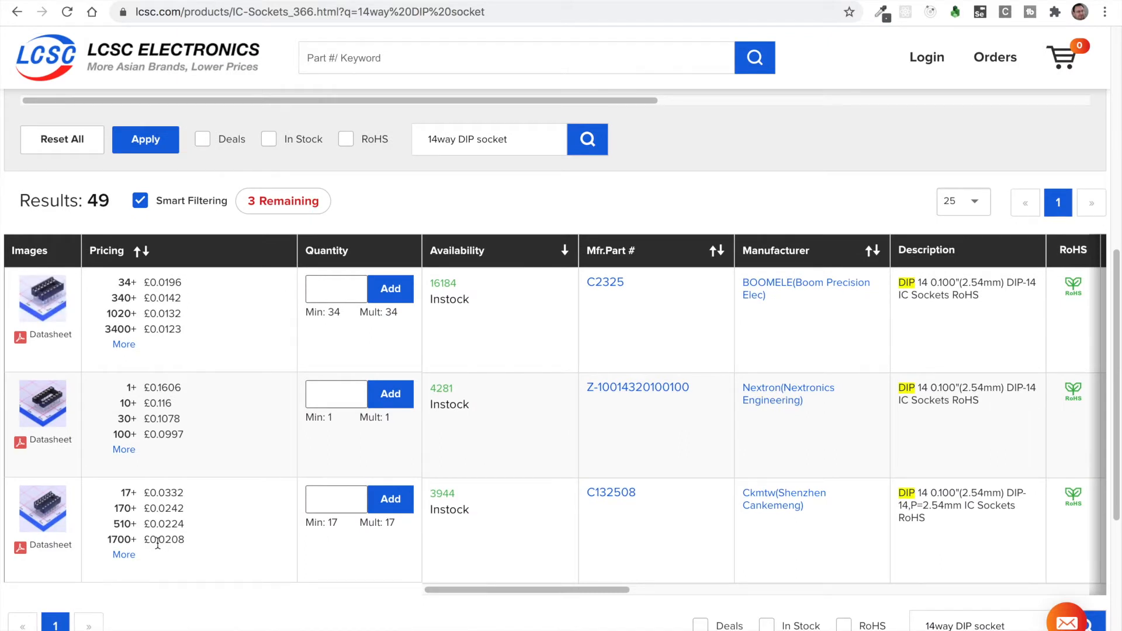
{"action": "mouse_move", "coordinate": [41, 307]}
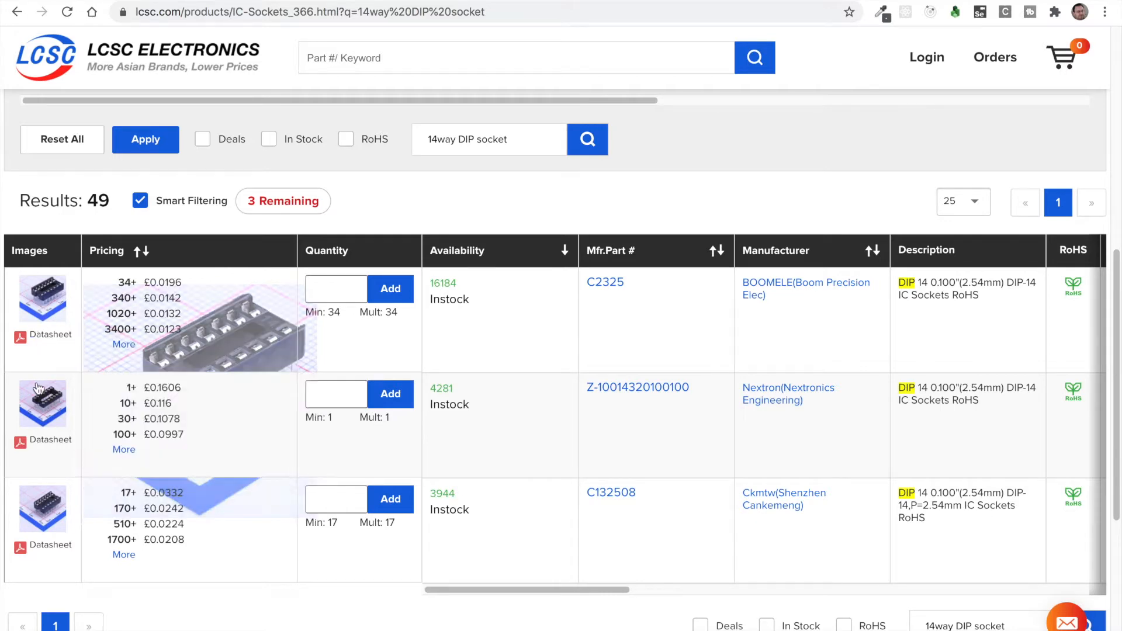
{"action": "mouse_move", "coordinate": [37, 405]}
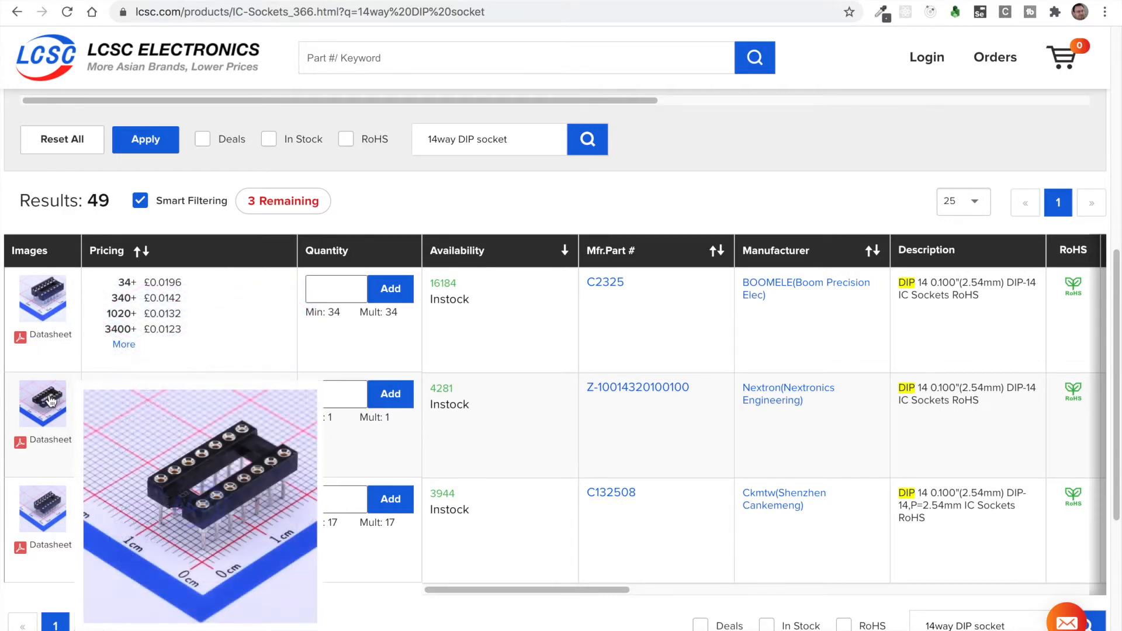
Step: Copy the part number C2325 of the BOOMELE DIP-14 socket and switch to the EasyEDA editor
{"action": "mouse_move", "coordinate": [48, 501]}
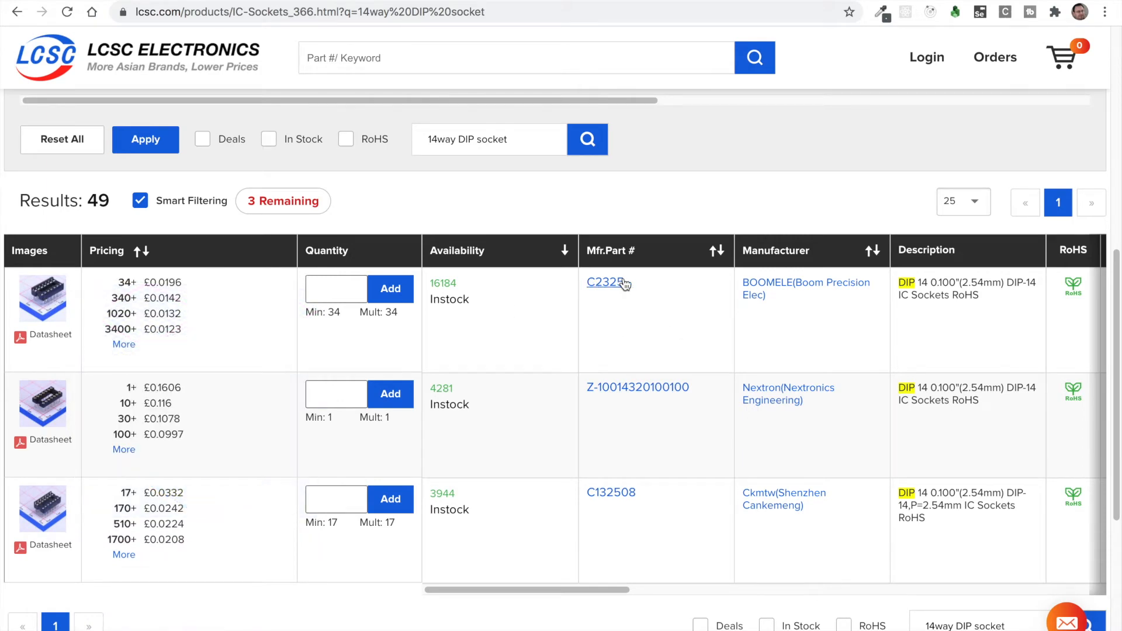
{"action": "left_click_drag", "start_coordinate": [635, 278], "coordinate": [585, 281]}
{"action": "left_click", "coordinate": [736, 1]}
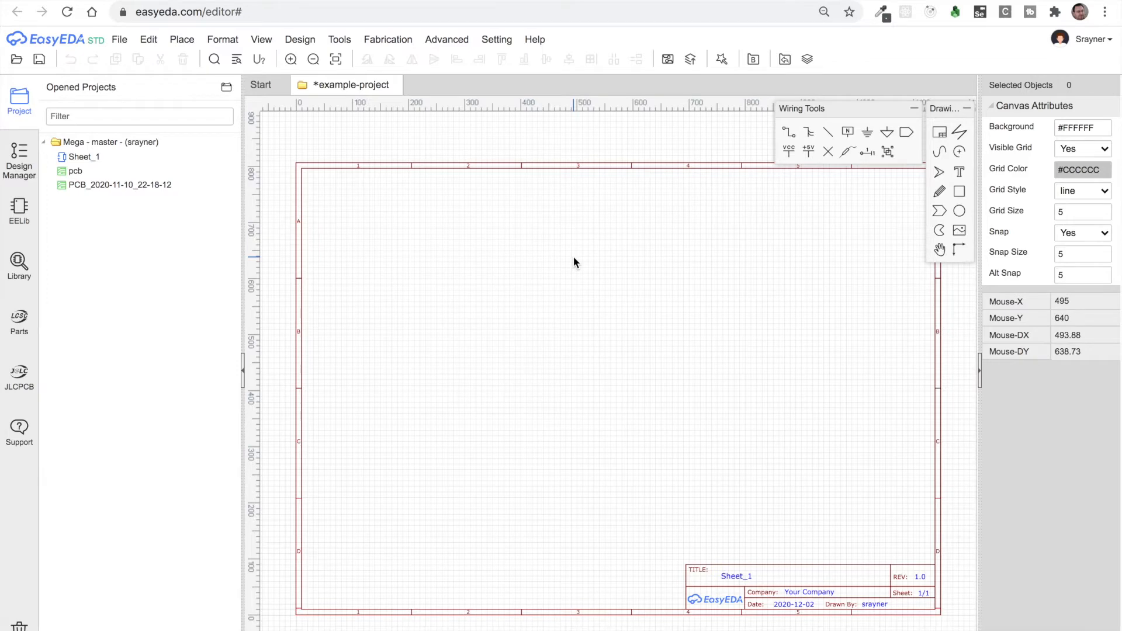
Step: Search the LCSC class of the component library for the part number C2325
{"action": "left_click", "coordinate": [19, 264]}
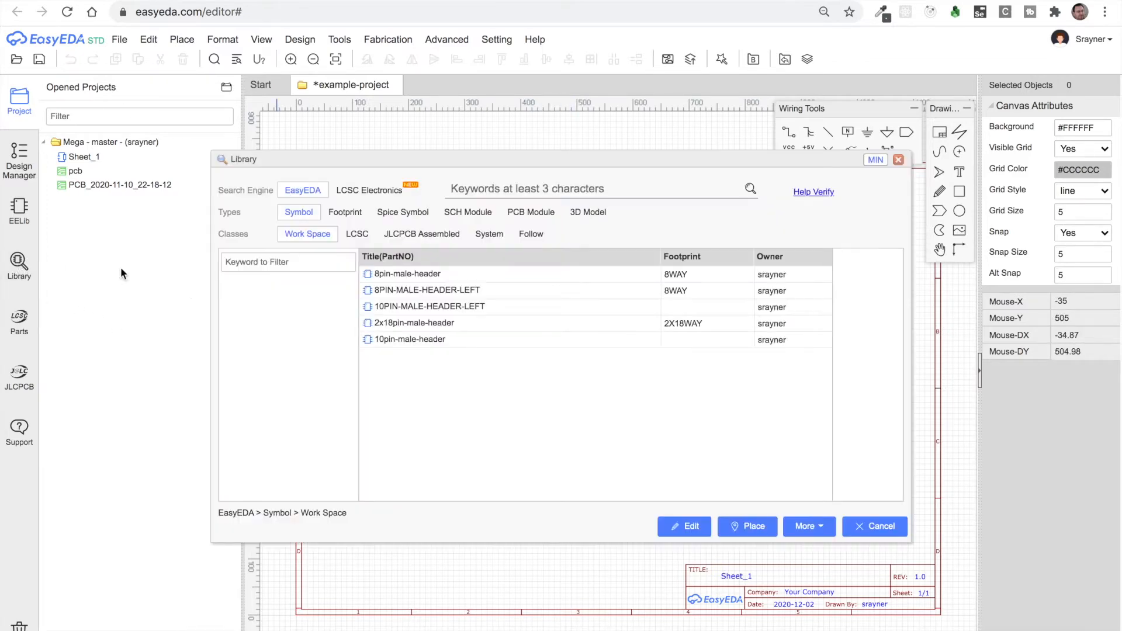
{"action": "left_click", "coordinate": [356, 236]}
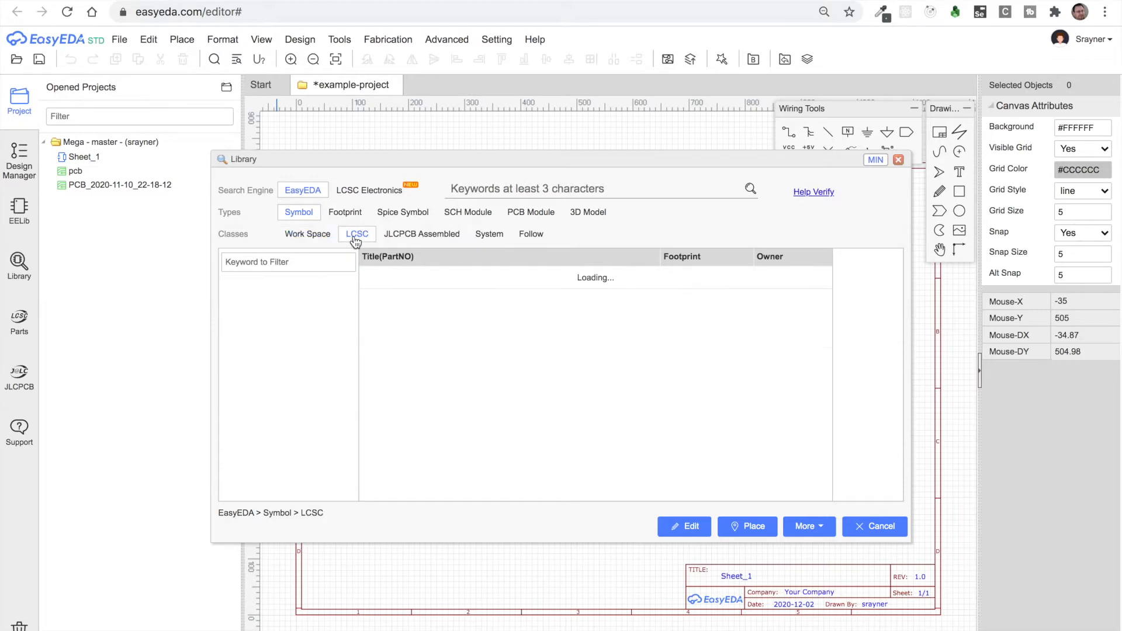
{"action": "left_click", "coordinate": [494, 189]}
{"action": "type", "text": "C2325"}
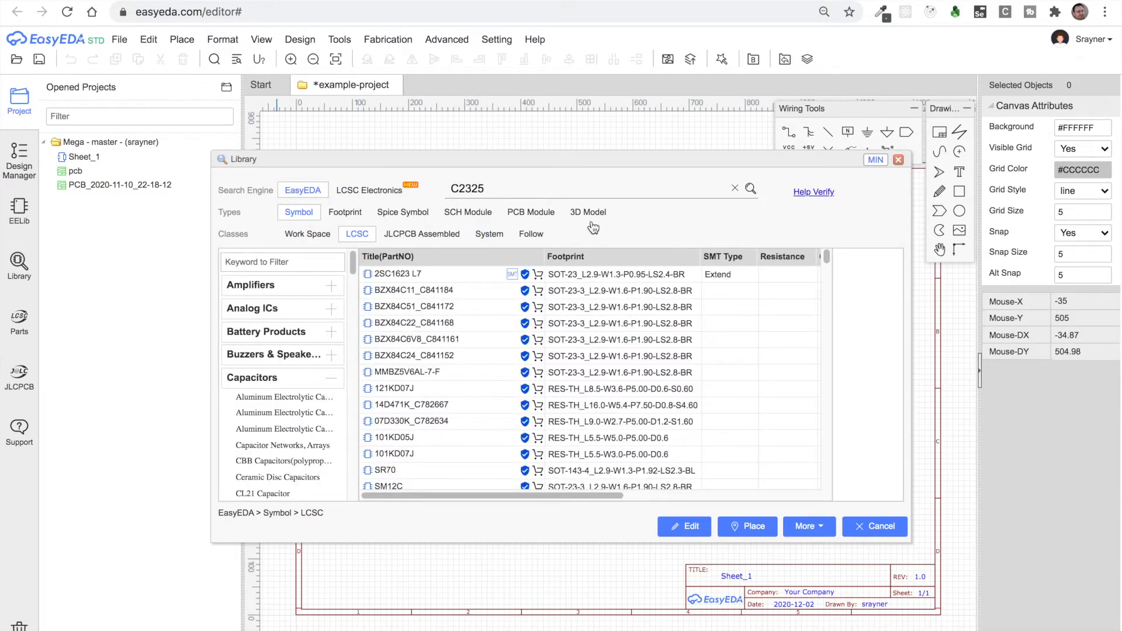
{"action": "left_click", "coordinate": [752, 190]}
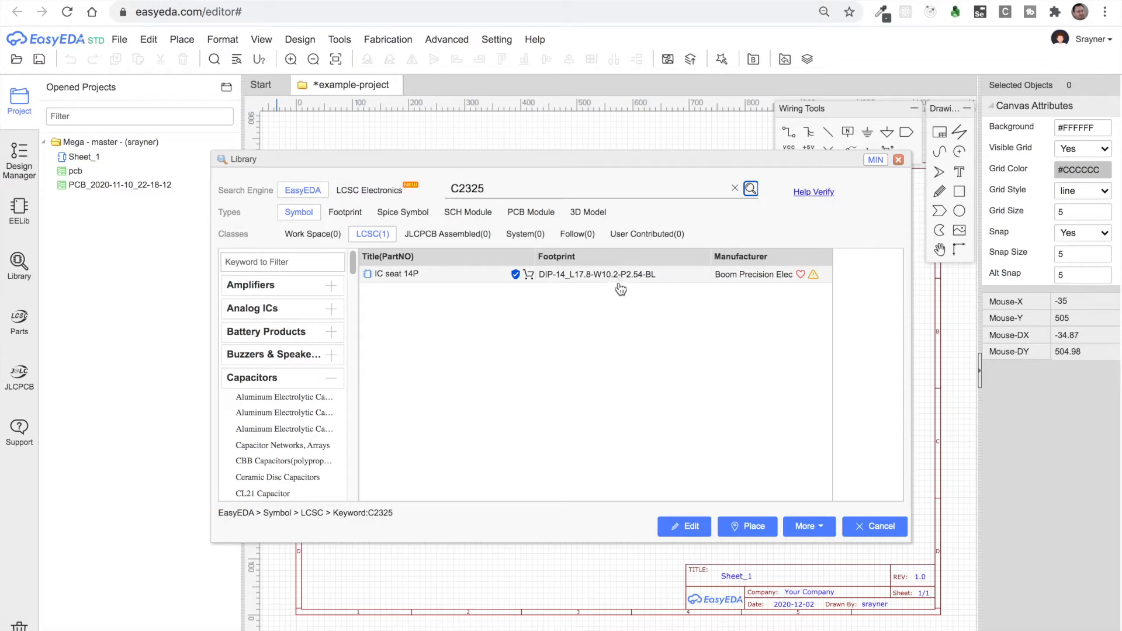
Step: Place one IC seat 14P symbol in the upper-left area of the schematic sheet, at about X 240, Y 605
{"action": "left_click", "coordinate": [417, 279]}
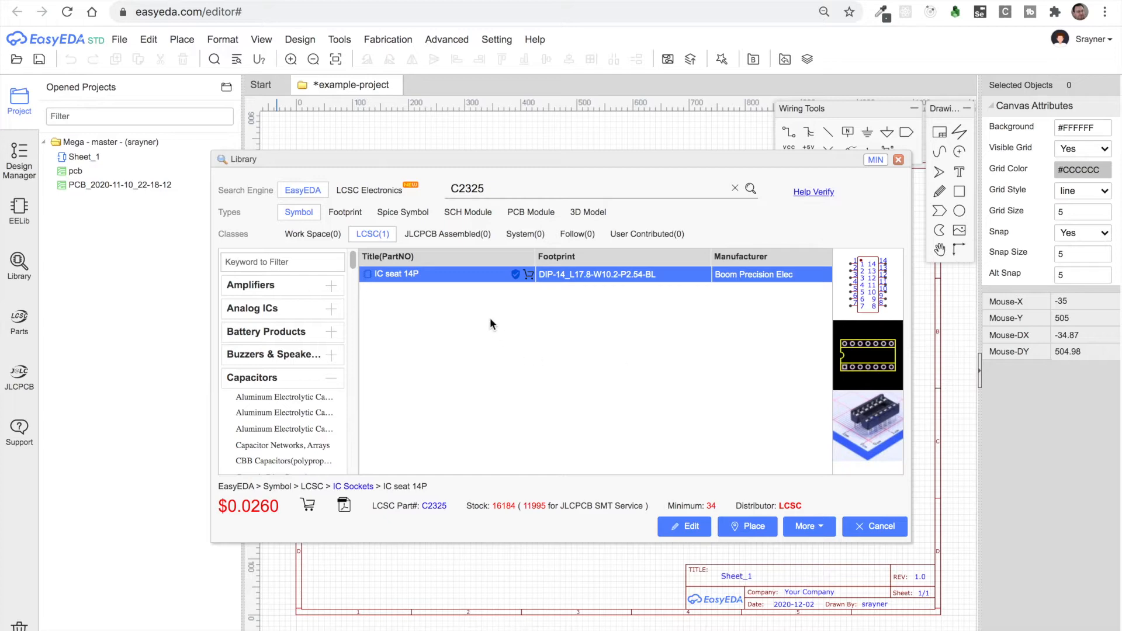
{"action": "left_click", "coordinate": [754, 526]}
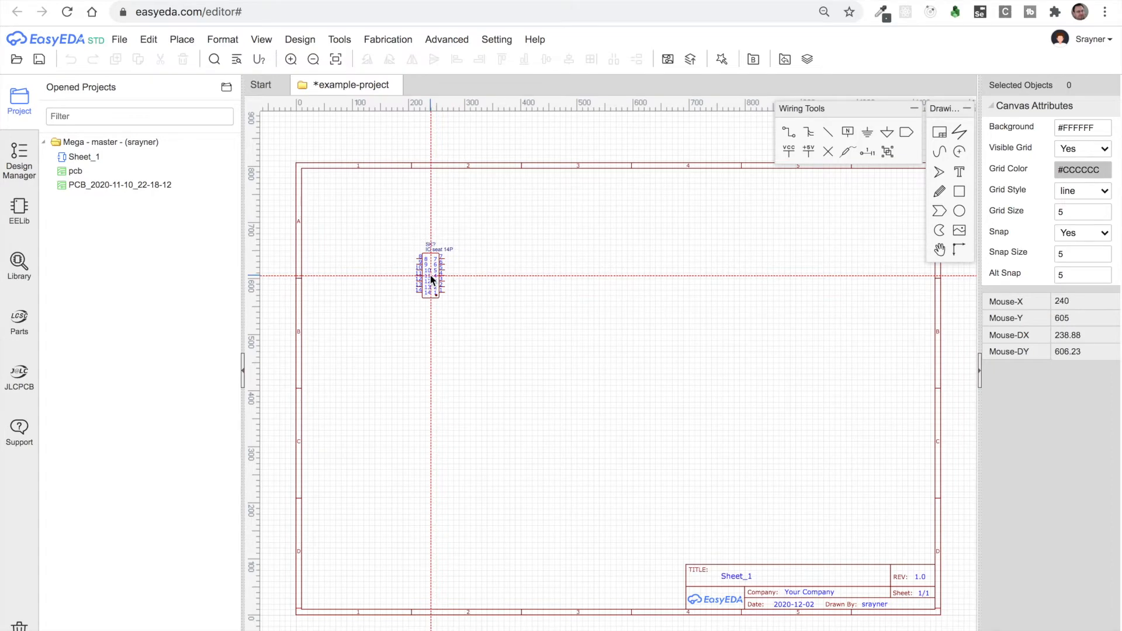
{"action": "left_click", "coordinate": [432, 280]}
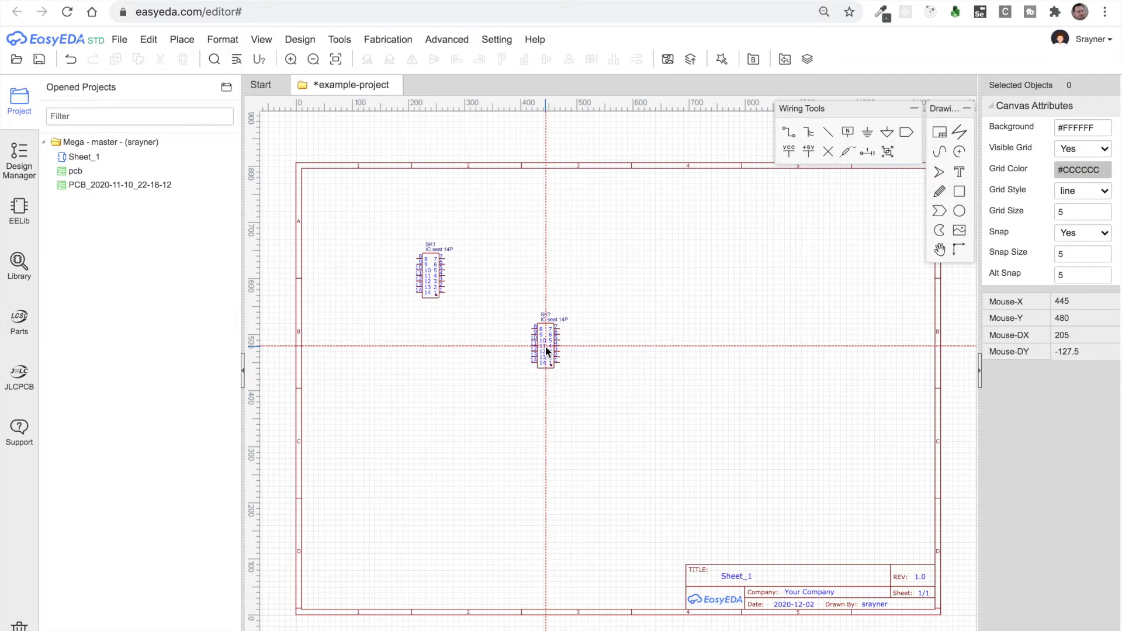
{"action": "key", "text": "Escape"}
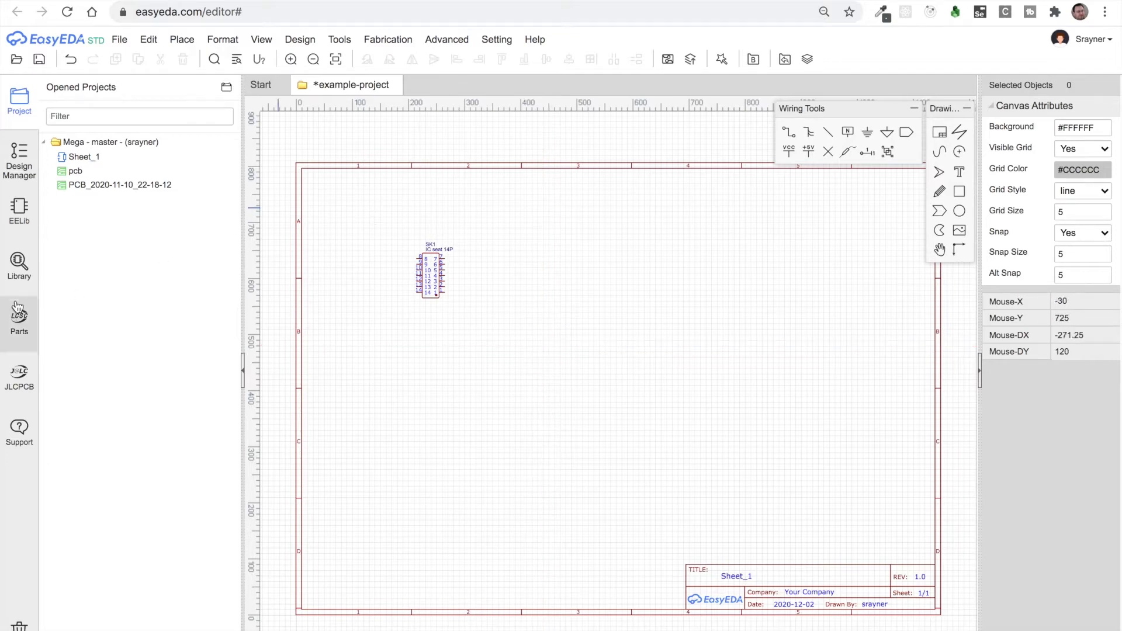
Step: Open the LCSC parts store from the editor and show its complete product category list
{"action": "left_click", "coordinate": [16, 321]}
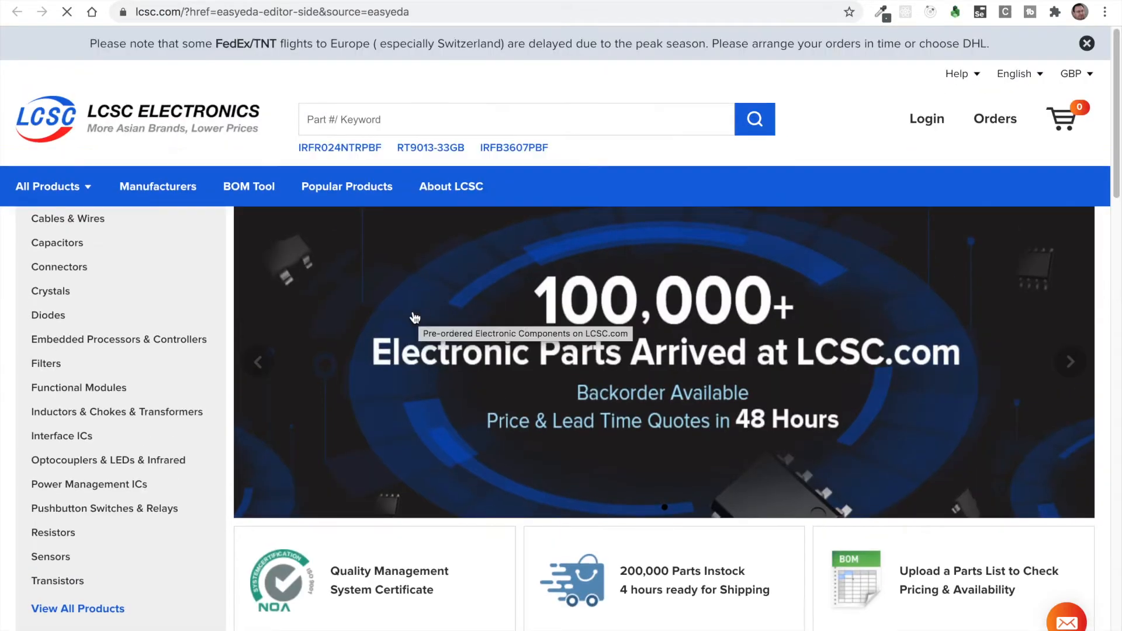
{"action": "mouse_move", "coordinate": [163, 373]}
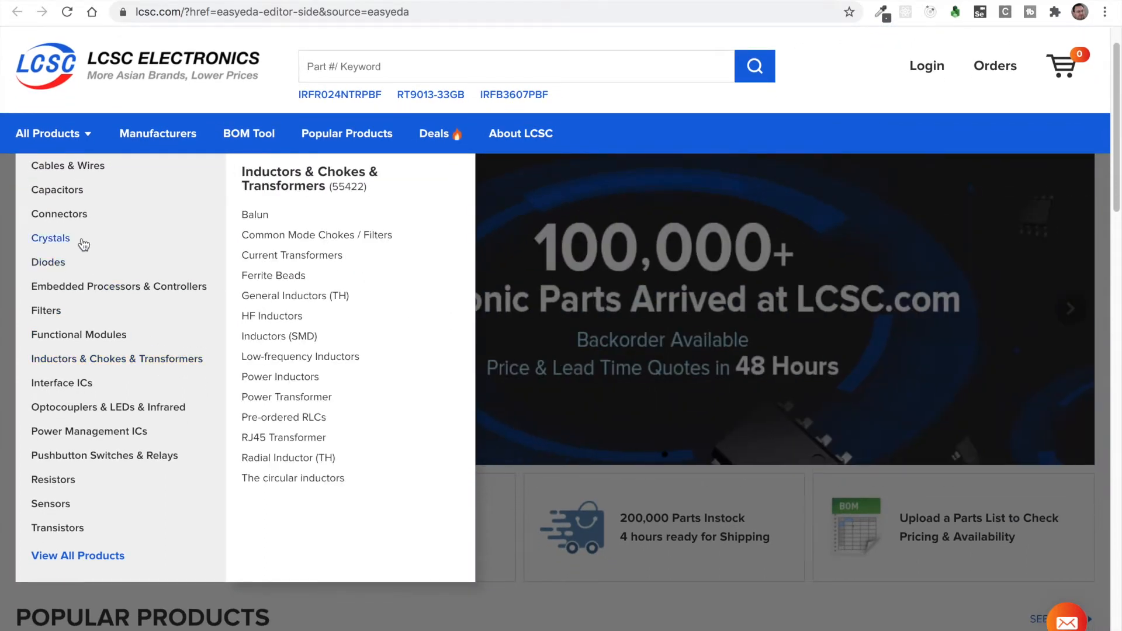
{"action": "mouse_move", "coordinate": [76, 218]}
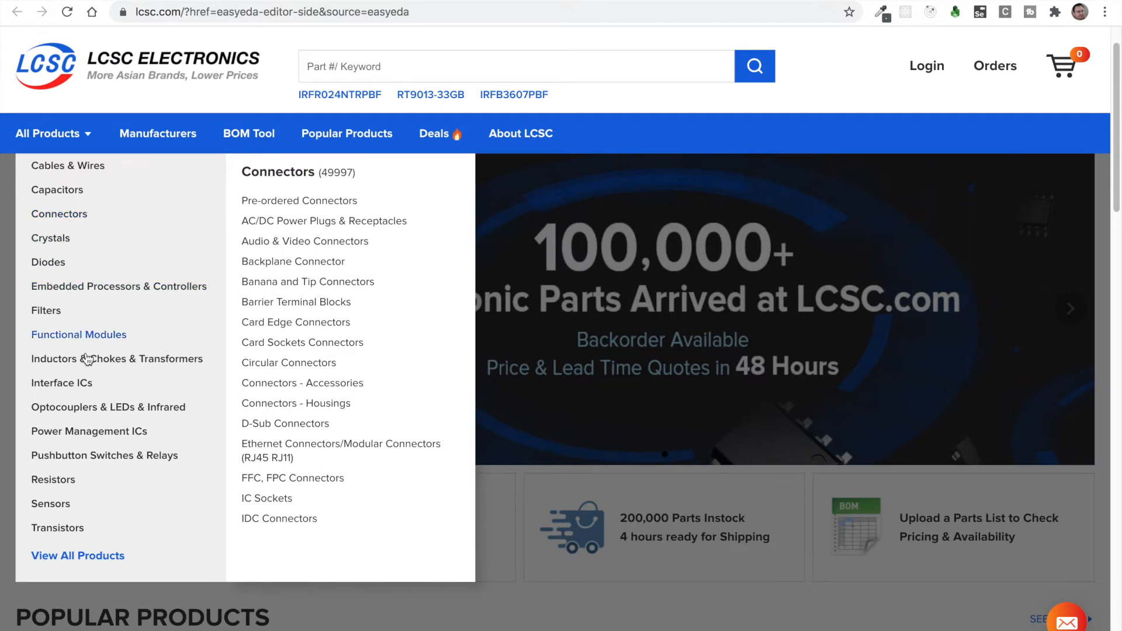
{"action": "mouse_move", "coordinate": [93, 532]}
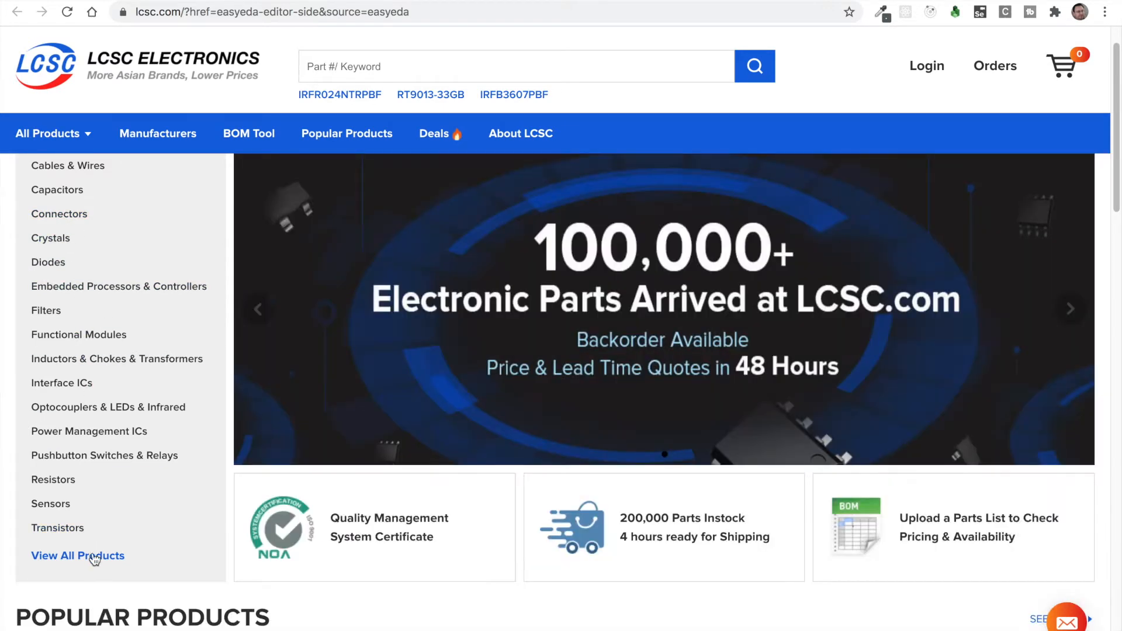
{"action": "left_click", "coordinate": [94, 557]}
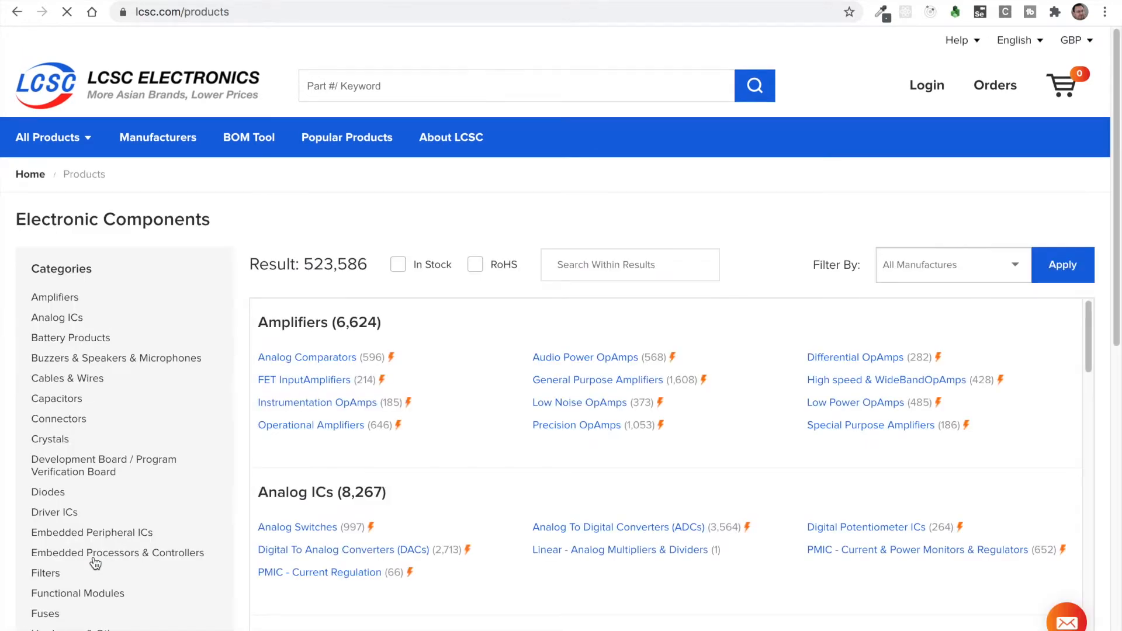
Step: Find the Connectors group in the product list and open its Pin Header & Female Header category
{"action": "scroll", "coordinate": [508, 550], "scroll_direction": "down", "scroll_amount": 3}
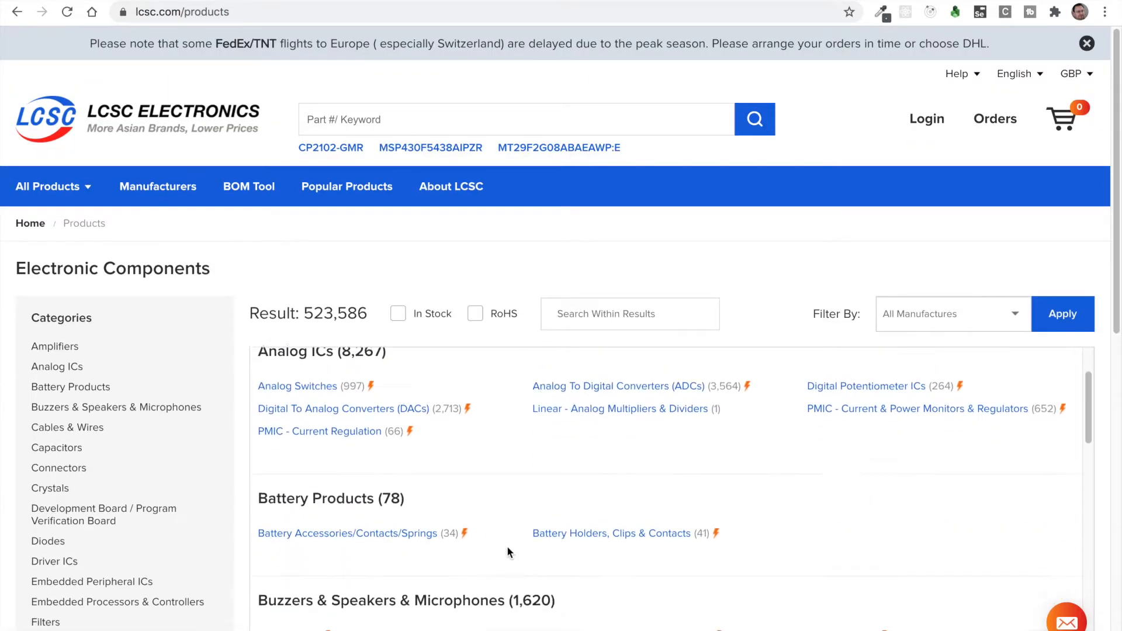
{"action": "scroll", "coordinate": [507, 552], "scroll_direction": "down", "scroll_amount": 3}
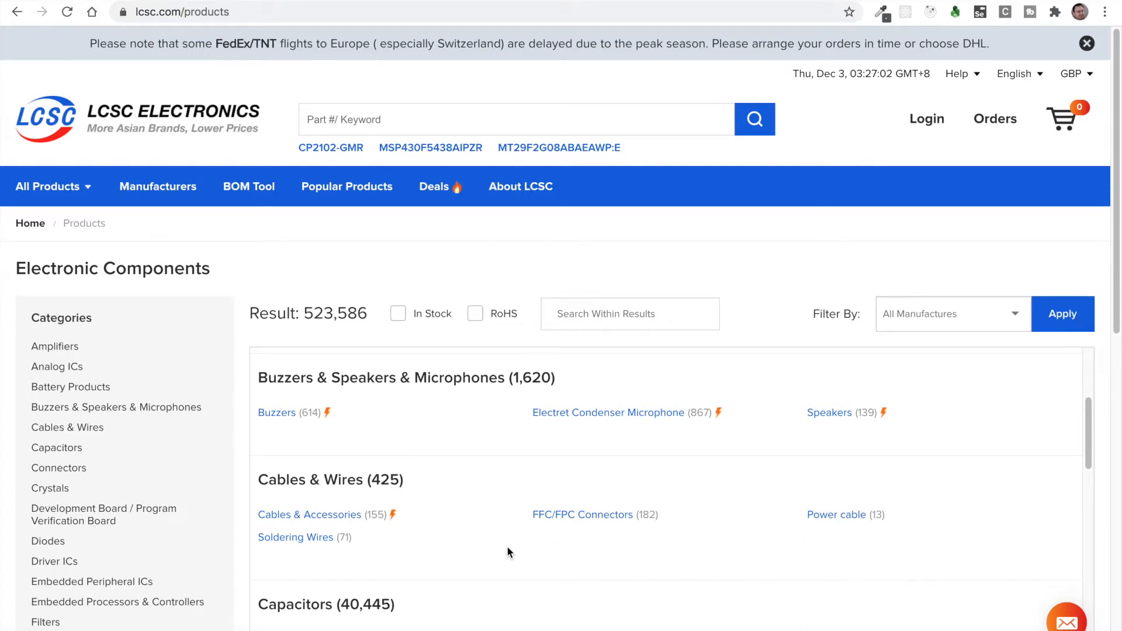
{"action": "scroll", "coordinate": [507, 549], "scroll_direction": "down", "scroll_amount": 1}
{"action": "scroll", "coordinate": [508, 552], "scroll_direction": "down", "scroll_amount": 1}
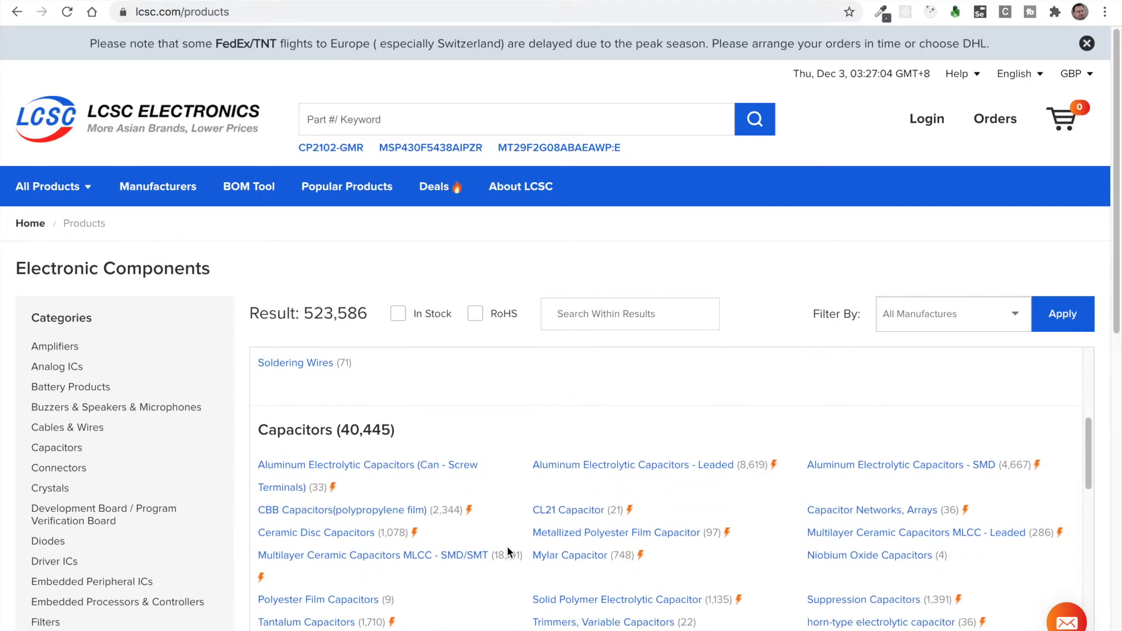
{"action": "scroll", "coordinate": [508, 552], "scroll_direction": "down", "scroll_amount": 4}
{"action": "scroll", "coordinate": [508, 552], "scroll_direction": "down", "scroll_amount": 1}
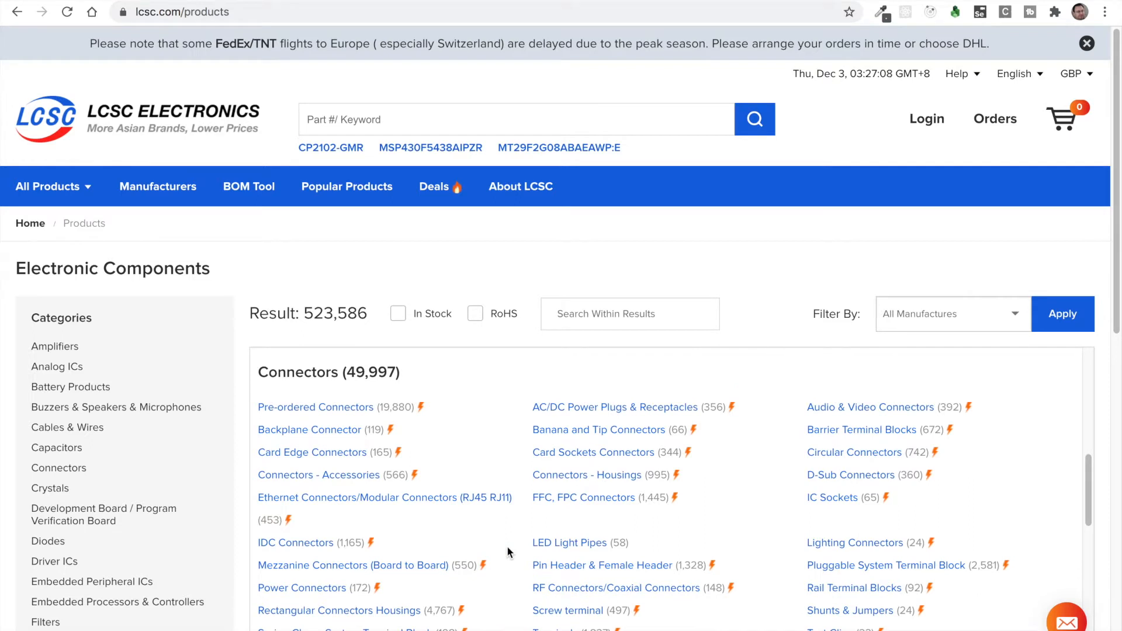
{"action": "left_click", "coordinate": [616, 566]}
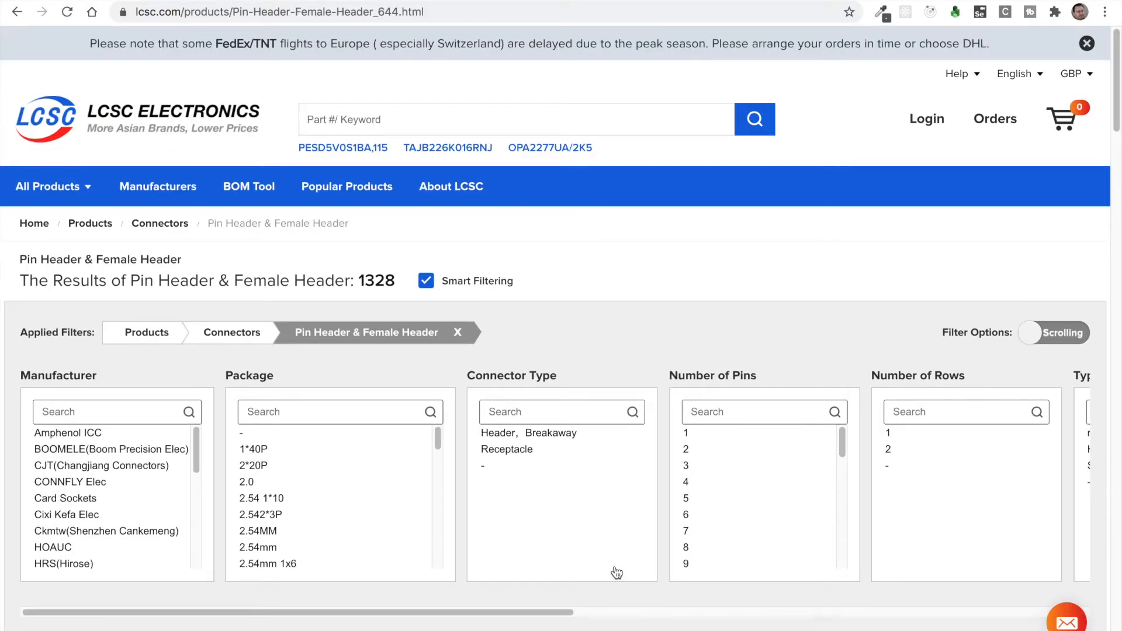
Step: Filter the pin header results to parts with 5 pins
{"action": "left_click", "coordinate": [687, 501]}
{"action": "scroll", "coordinate": [619, 508], "scroll_direction": "down", "scroll_amount": 3}
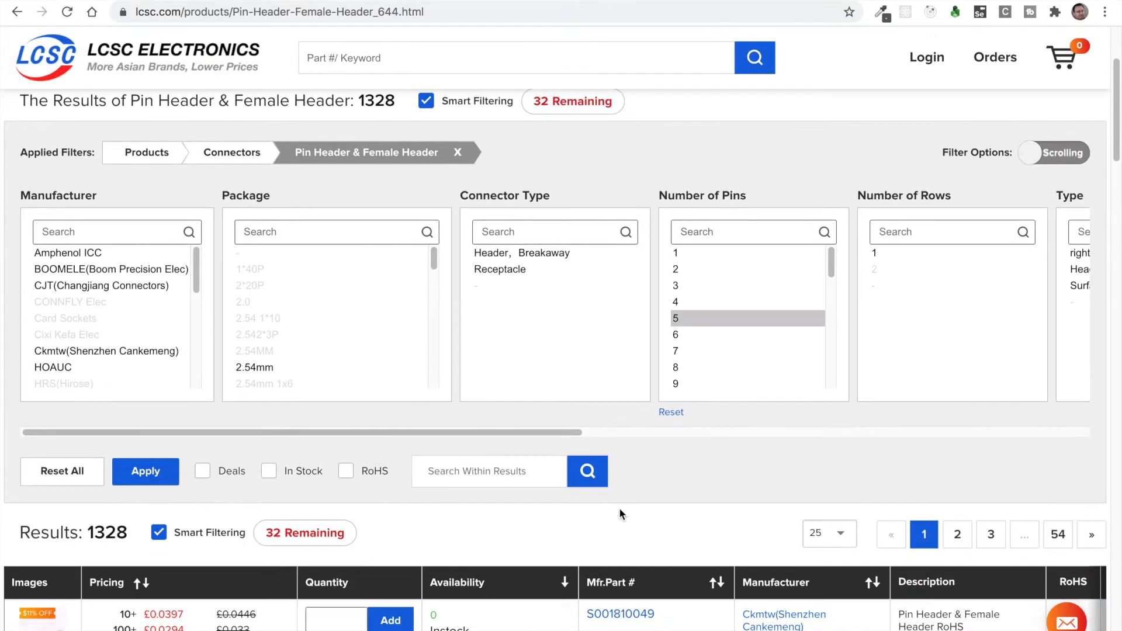
{"action": "left_click", "coordinate": [147, 471]}
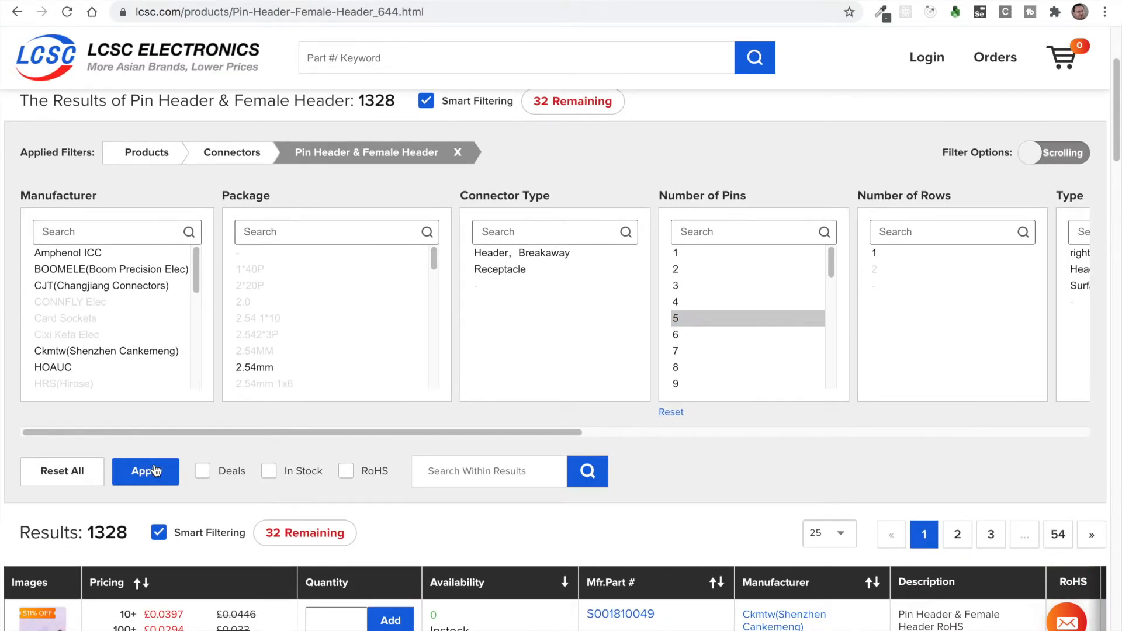
Step: Look through the 5-pin headers, preview the XFCN part's image, and copy its part number PZ254V-11-05P
{"action": "scroll", "coordinate": [471, 487], "scroll_direction": "down", "scroll_amount": 4}
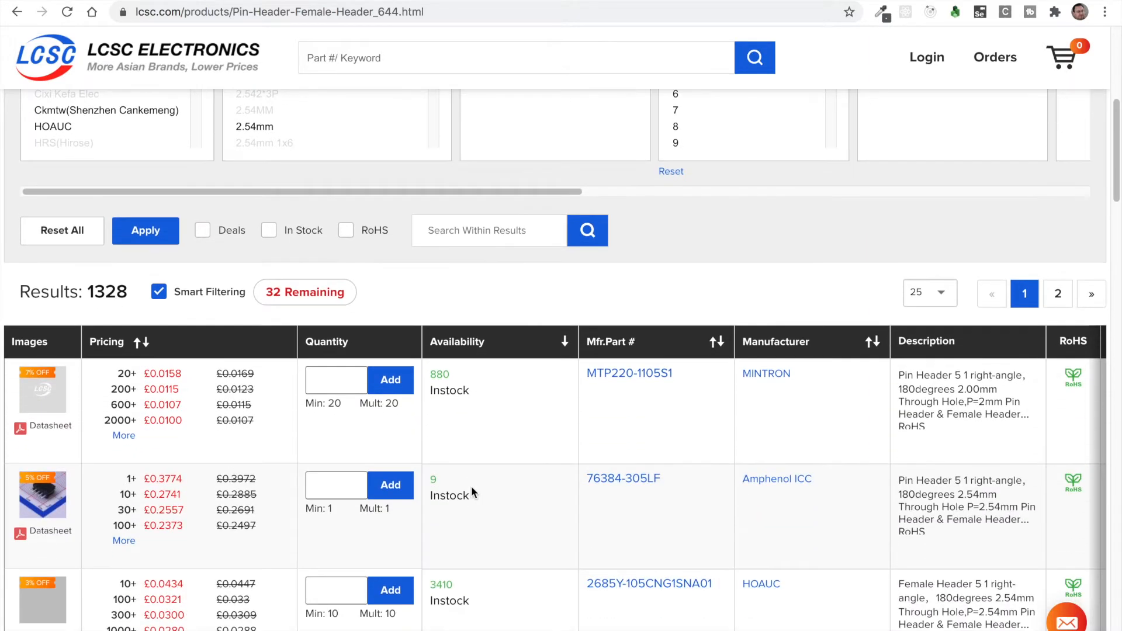
{"action": "scroll", "coordinate": [472, 488], "scroll_direction": "down", "scroll_amount": 3}
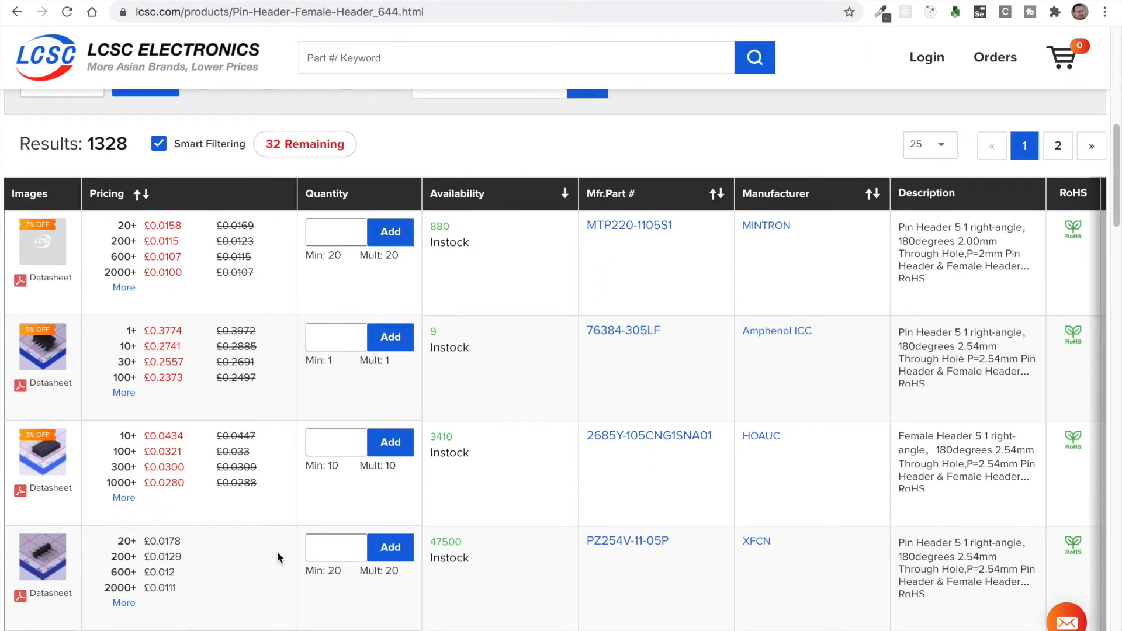
{"action": "scroll", "coordinate": [278, 553], "scroll_direction": "down", "scroll_amount": 2}
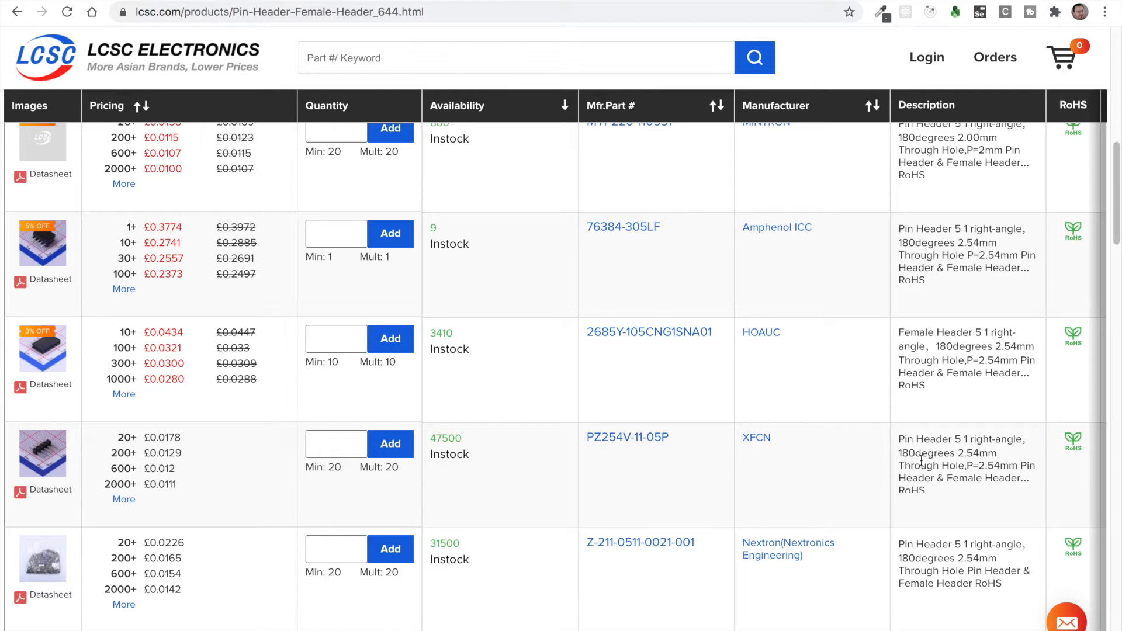
{"action": "mouse_move", "coordinate": [46, 455]}
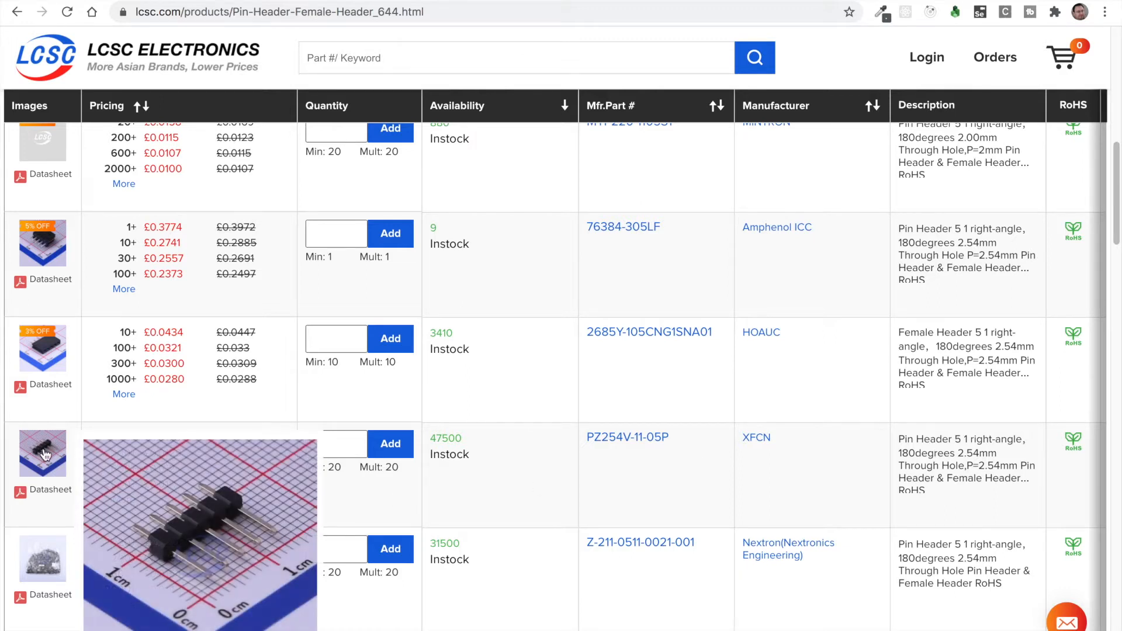
{"action": "left_click_drag", "start_coordinate": [674, 443], "coordinate": [586, 438]}
{"action": "key", "text": "ctrl+c"}
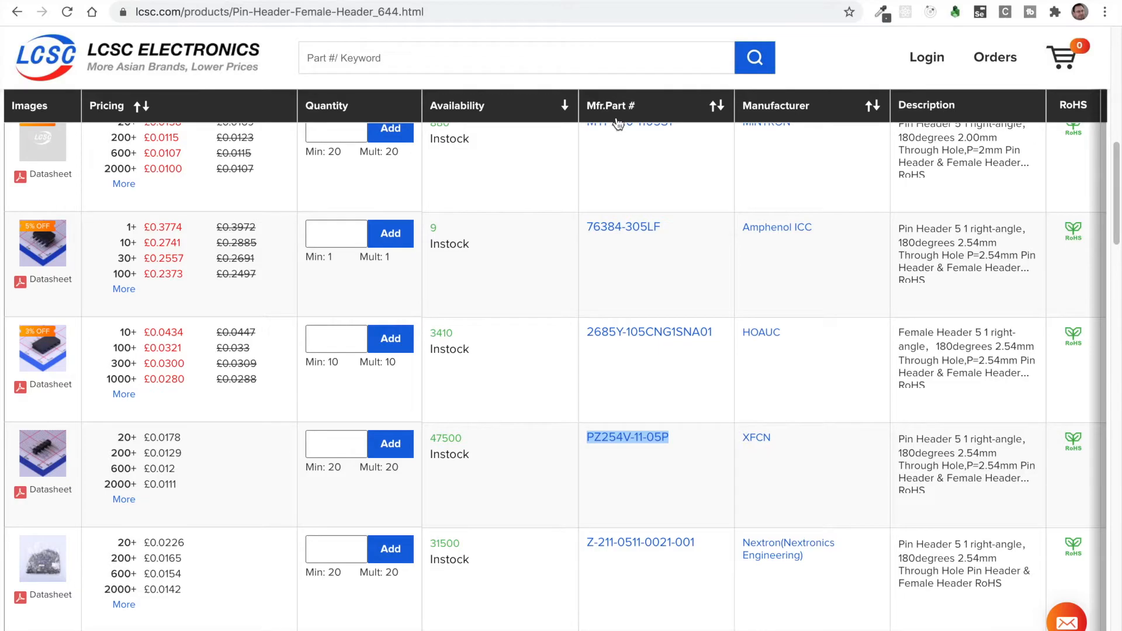
Step: Switch back to the EasyEDA editor and search the component library for PZ254V-11-05P
{"action": "key", "text": "ctrl+Tab"}
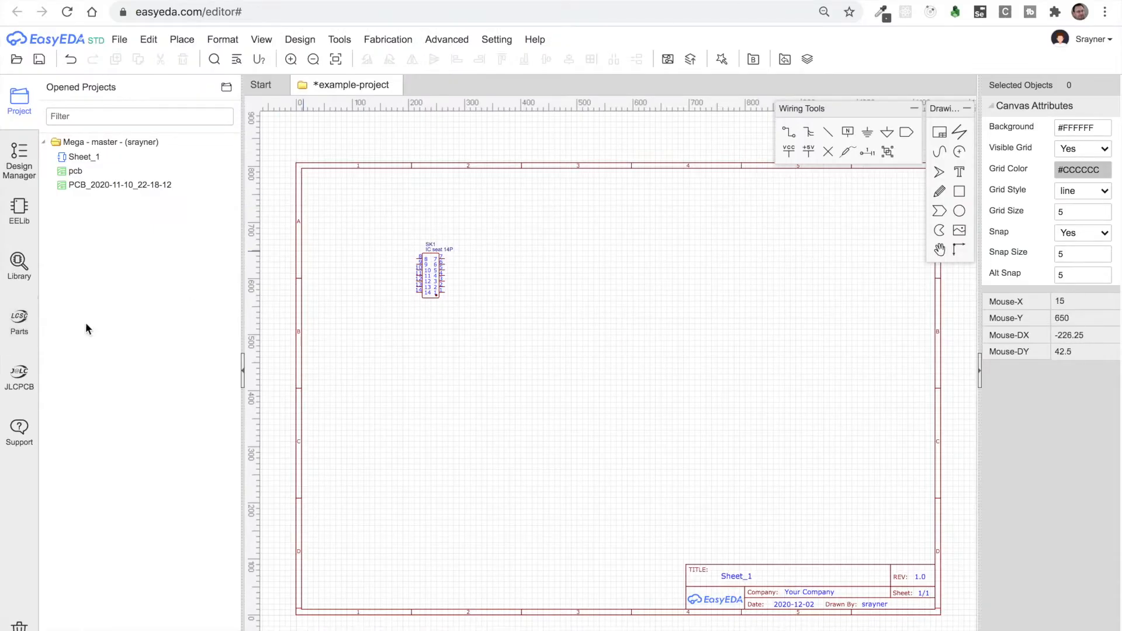
{"action": "left_click", "coordinate": [19, 266]}
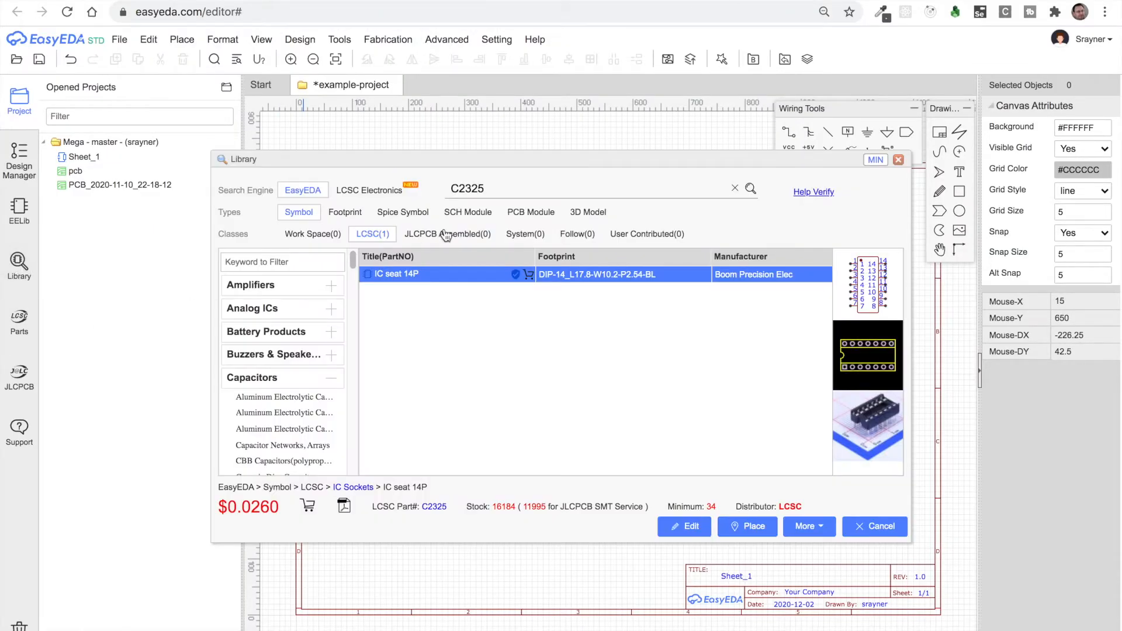
{"action": "left_click_drag", "start_coordinate": [492, 187], "coordinate": [436, 192]}
{"action": "key", "text": "ctrl+v"}
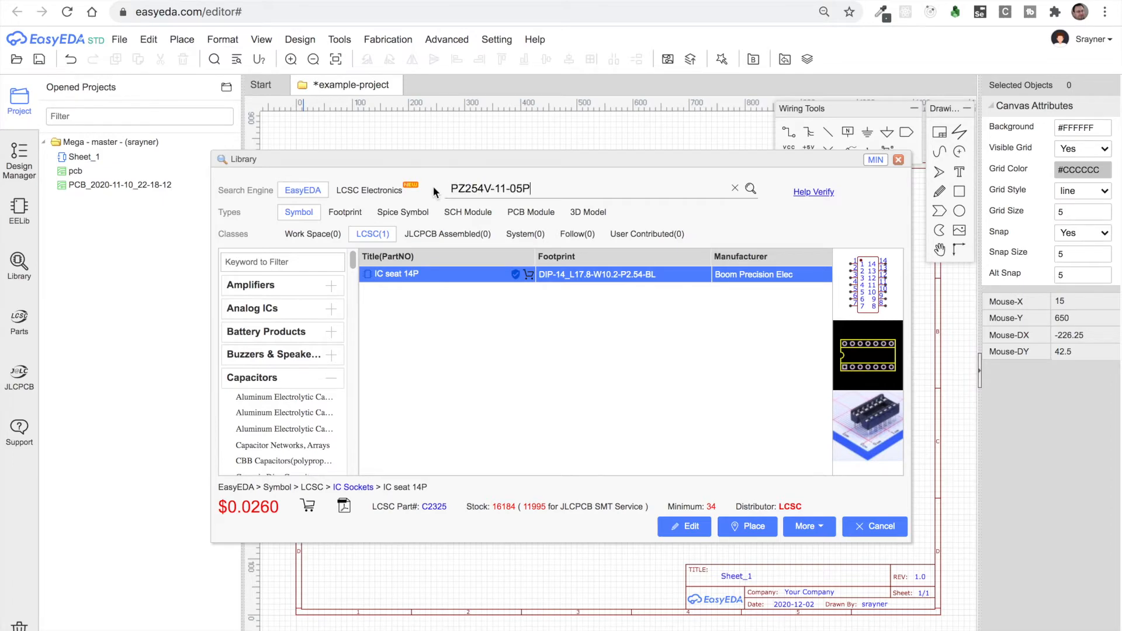
{"action": "left_click", "coordinate": [751, 189]}
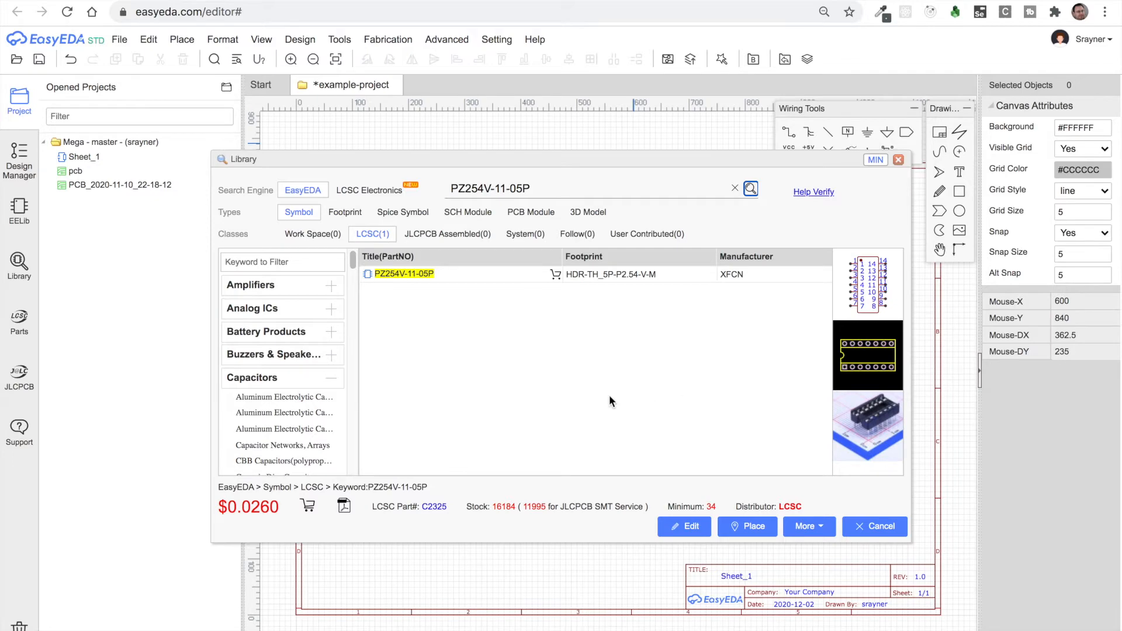
Step: Place one PZ254V-11-05P header symbol in the upper-right area of the sheet, roughly level with the 14-pin socket
{"action": "left_click", "coordinate": [412, 275]}
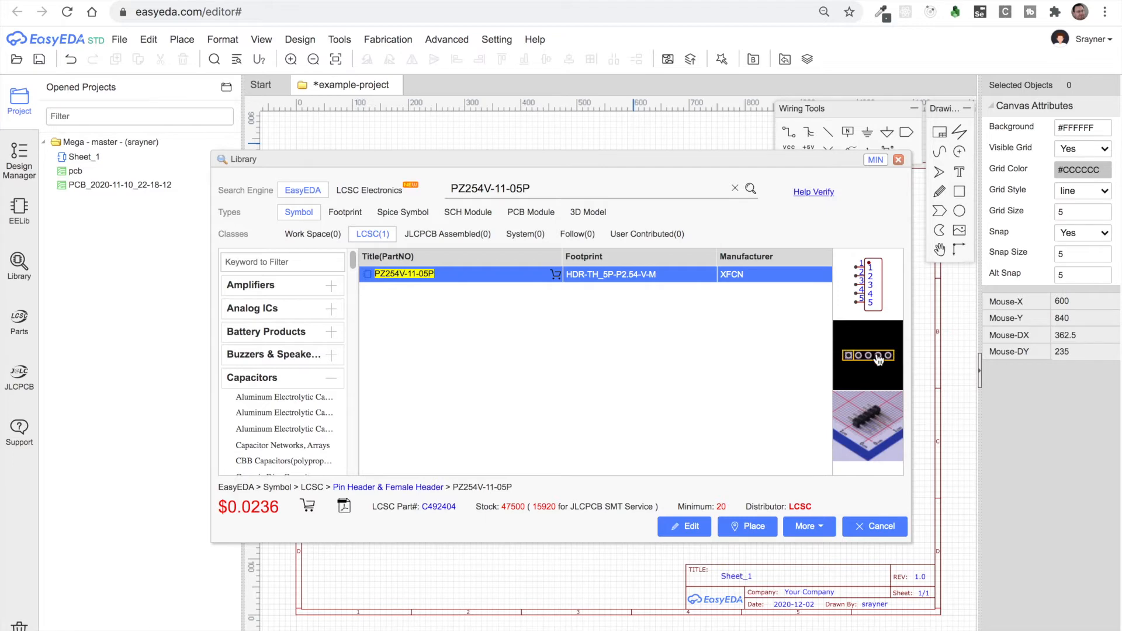
{"action": "left_click", "coordinate": [752, 526]}
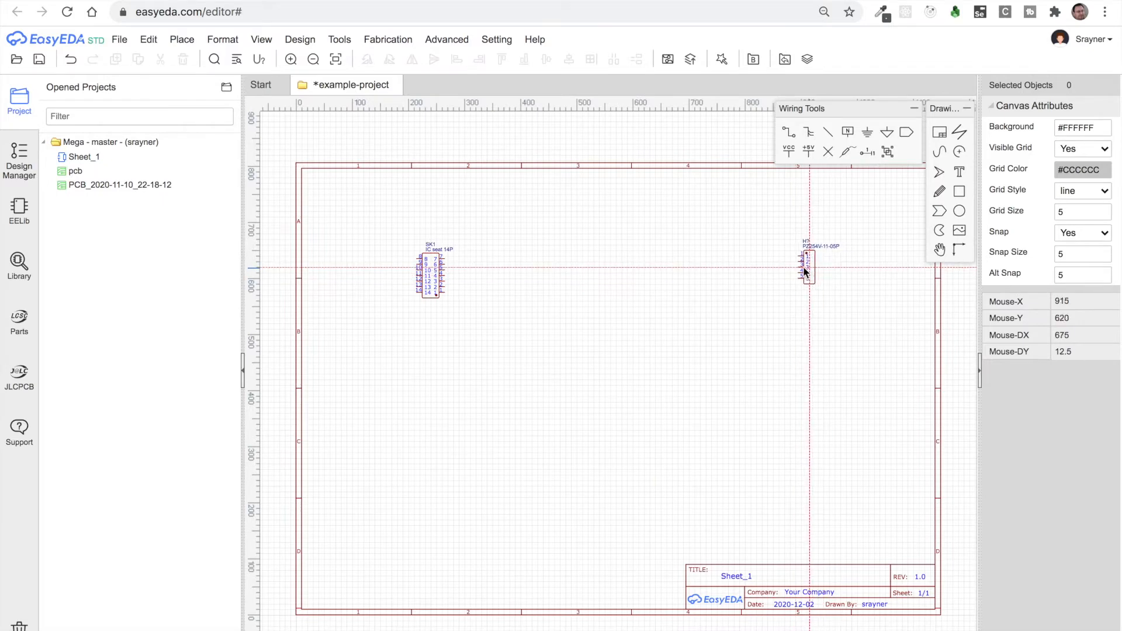
{"action": "left_click", "coordinate": [799, 267]}
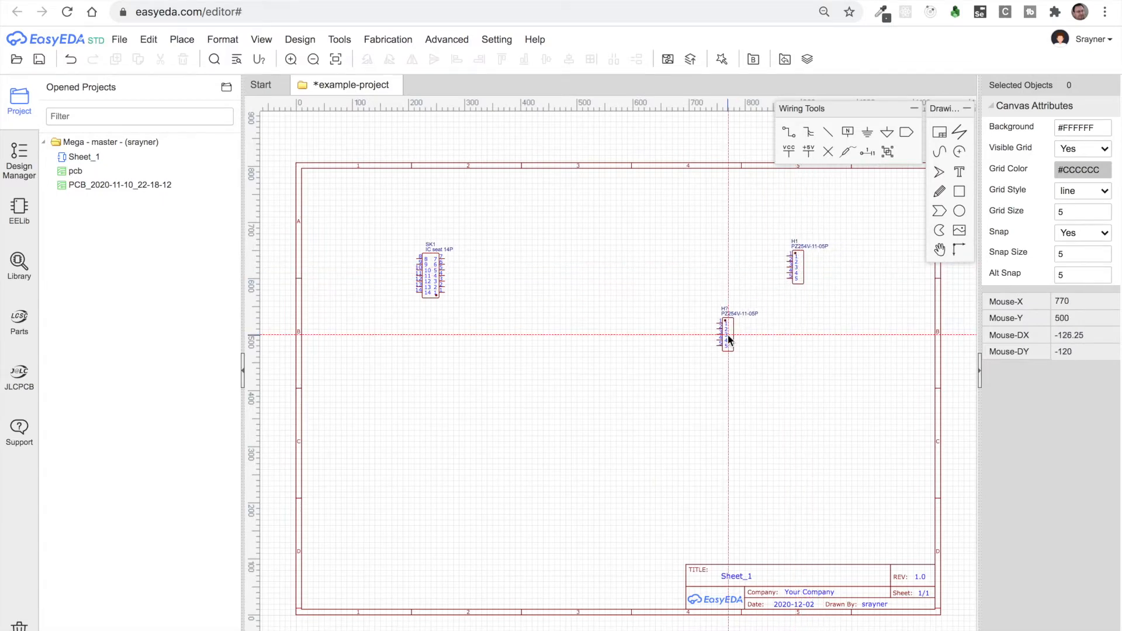
{"action": "key", "text": "Escape"}
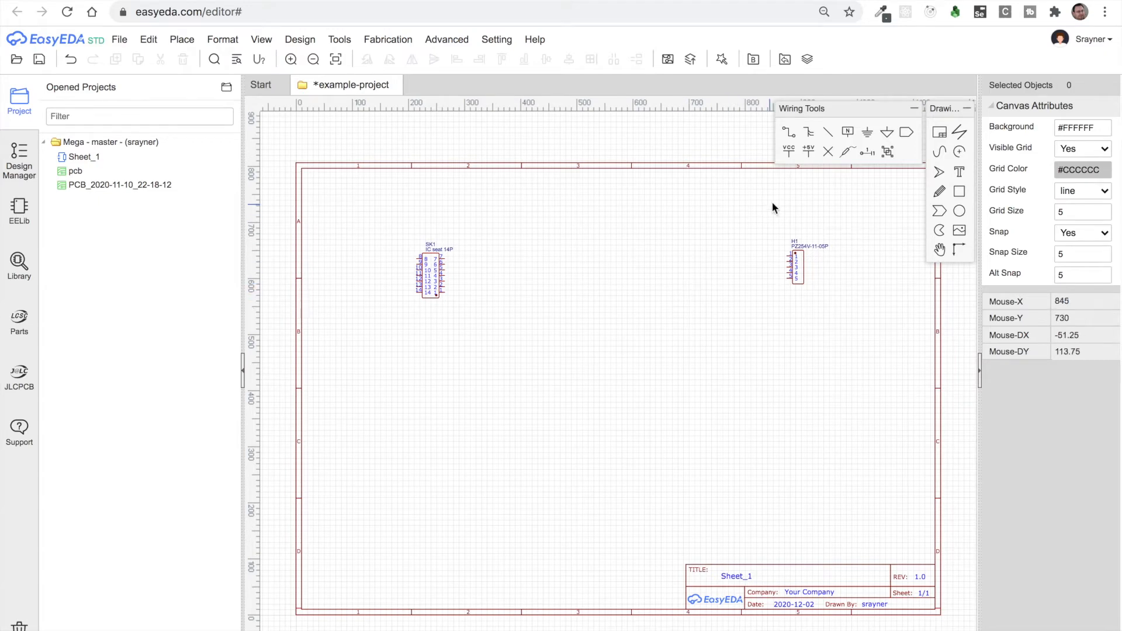
Step: Place a +5V and a GND symbol beside the 5-pin header, and another +5V and GND pair beside the 14-pin socket
{"action": "left_click", "coordinate": [811, 154]}
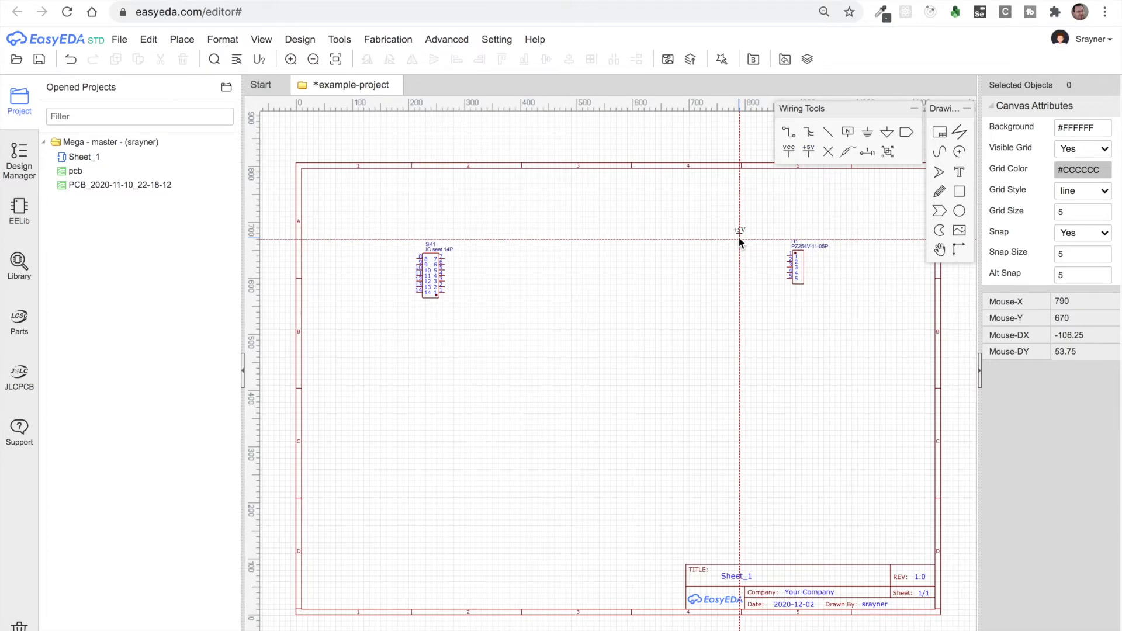
{"action": "left_click", "coordinate": [763, 231]}
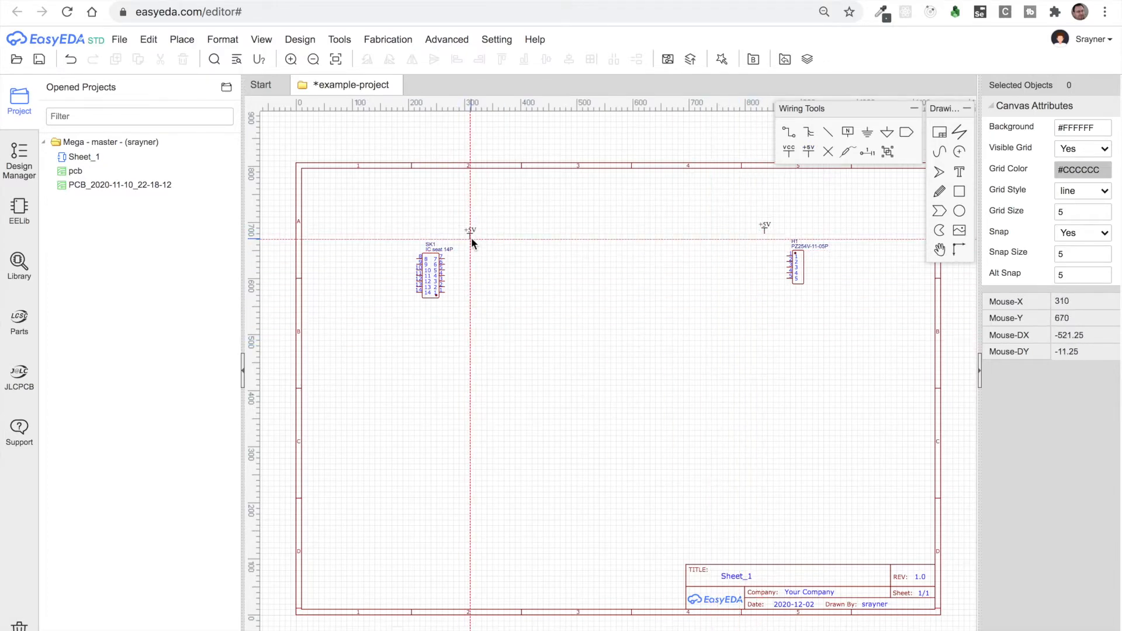
{"action": "left_click", "coordinate": [391, 238]}
{"action": "left_click", "coordinate": [869, 139]}
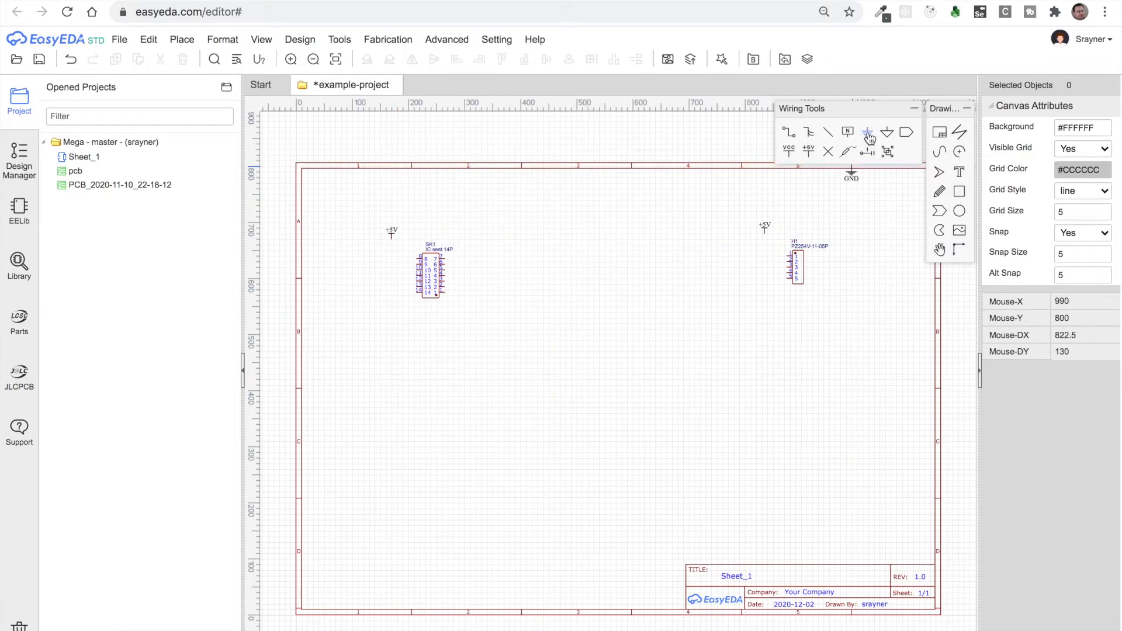
{"action": "left_click", "coordinate": [763, 302]}
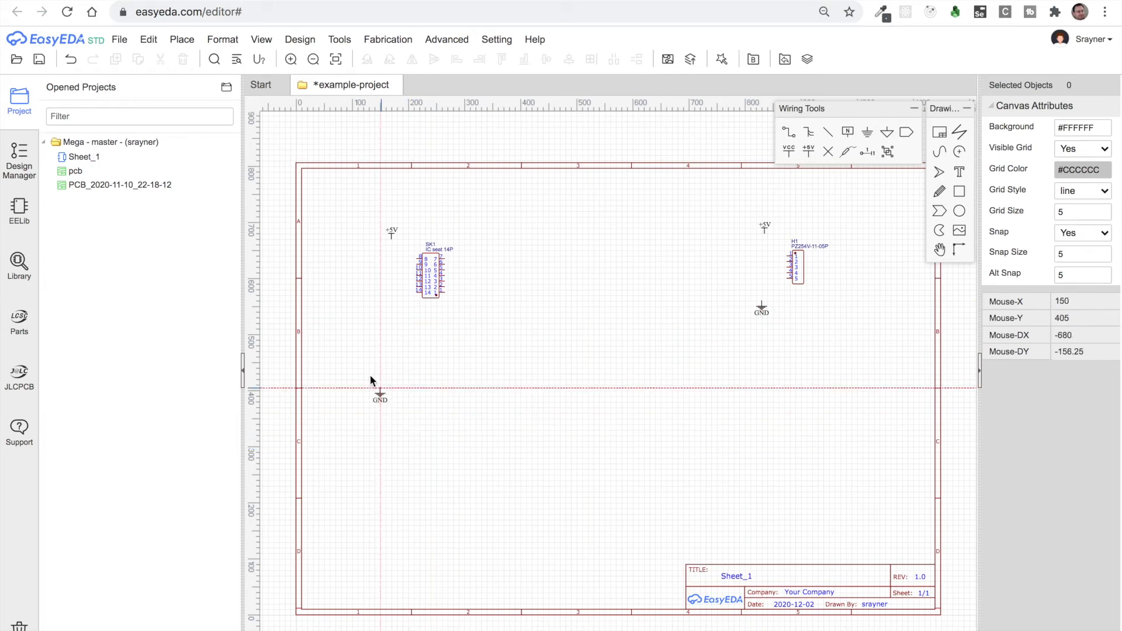
{"action": "left_click", "coordinate": [470, 316]}
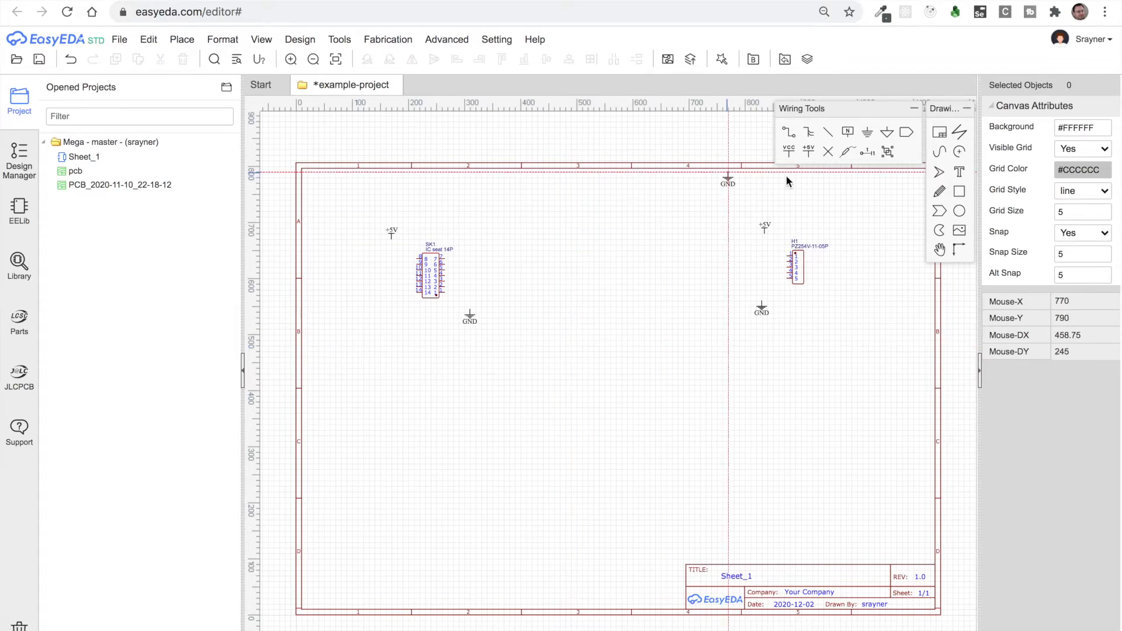
Step: Place three net ports in a column left of the 5-pin header, between its +5V and GND symbols
{"action": "left_click", "coordinate": [908, 134]}
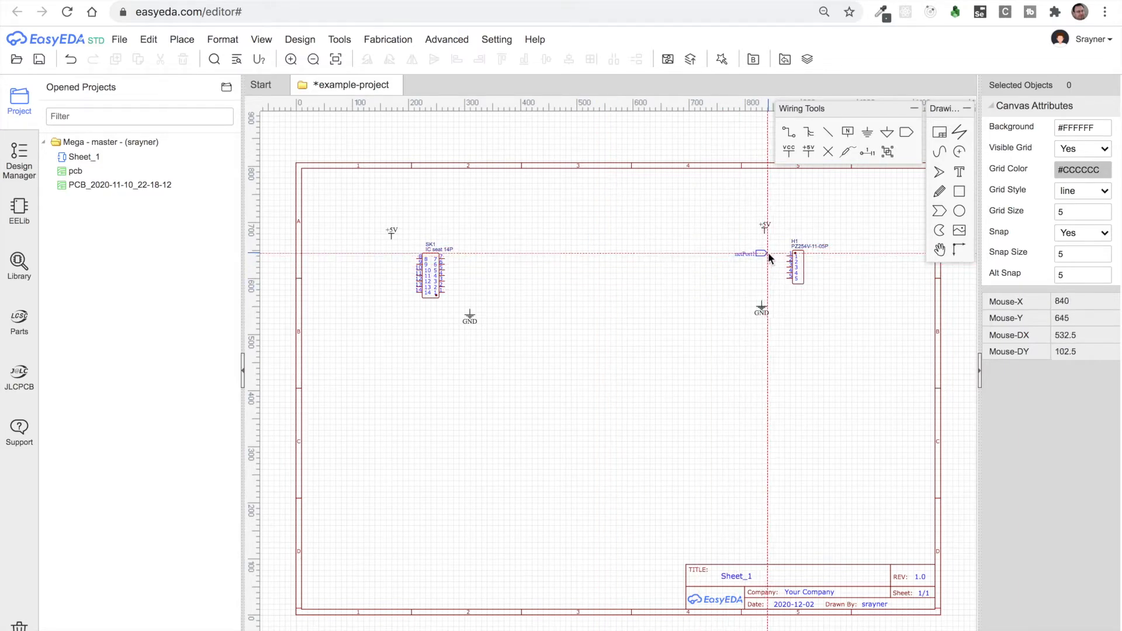
{"action": "left_click", "coordinate": [768, 256]}
{"action": "left_click", "coordinate": [767, 268]}
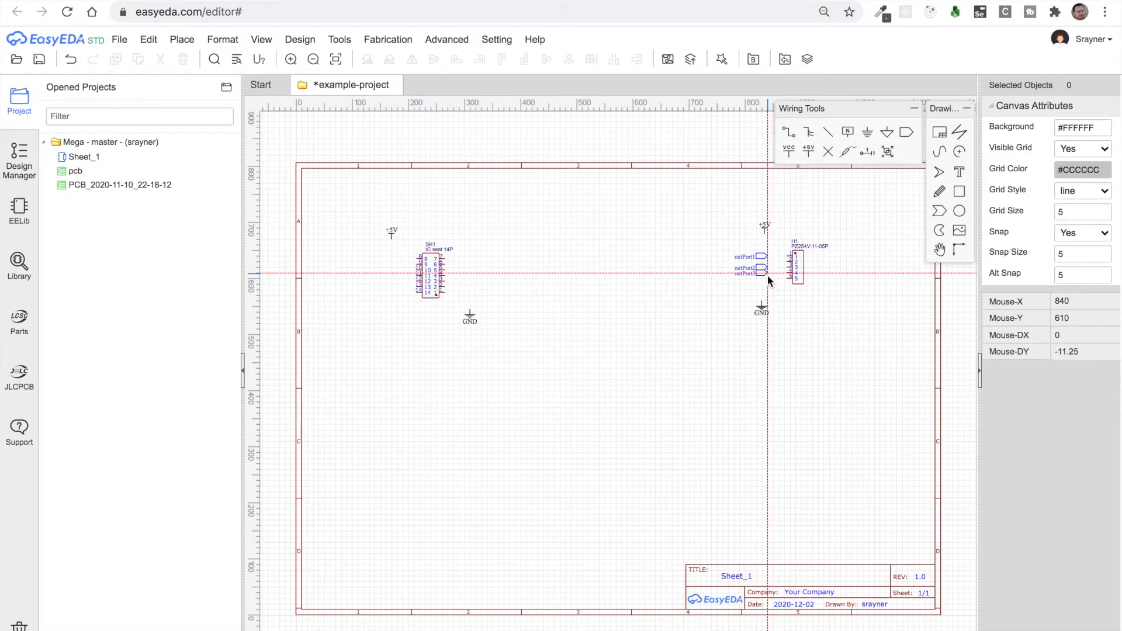
{"action": "left_click", "coordinate": [768, 278]}
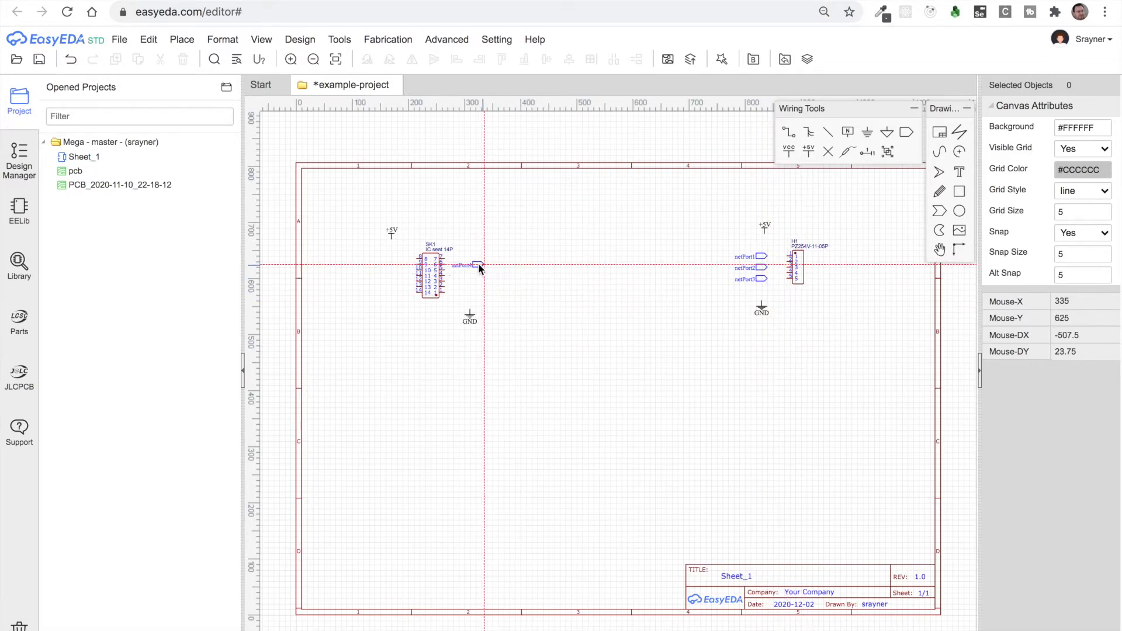
Step: Place three more net ports, rotated to point at the socket, in a column right of the 14-pin socket
{"action": "key", "text": "space"}
{"action": "left_click", "coordinate": [465, 261]}
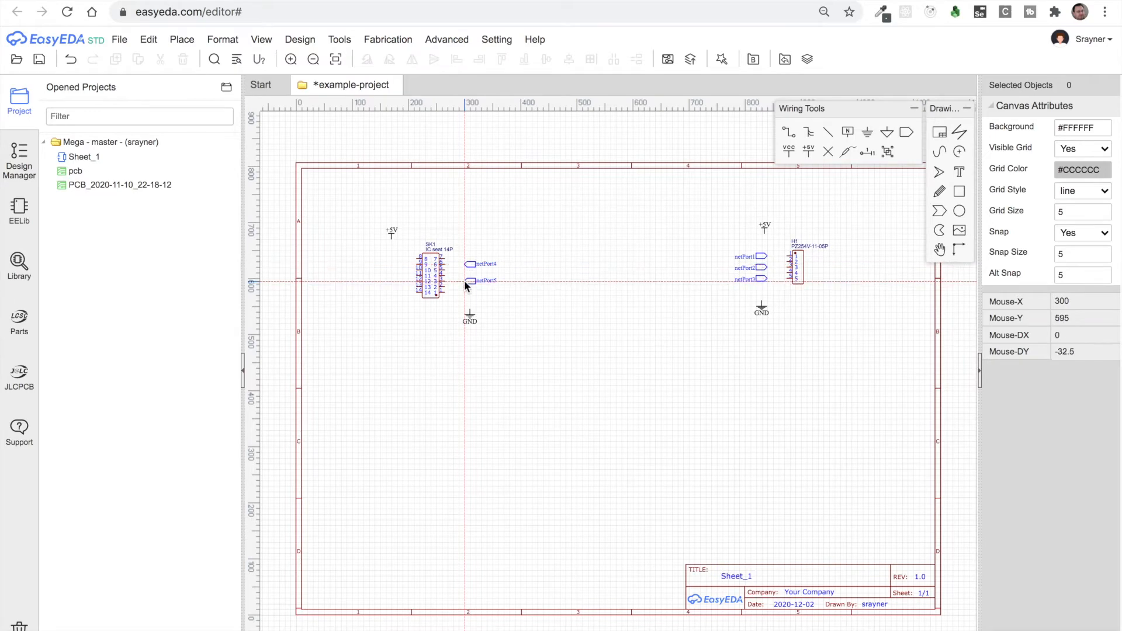
{"action": "left_click", "coordinate": [464, 277]}
{"action": "left_click", "coordinate": [464, 290]}
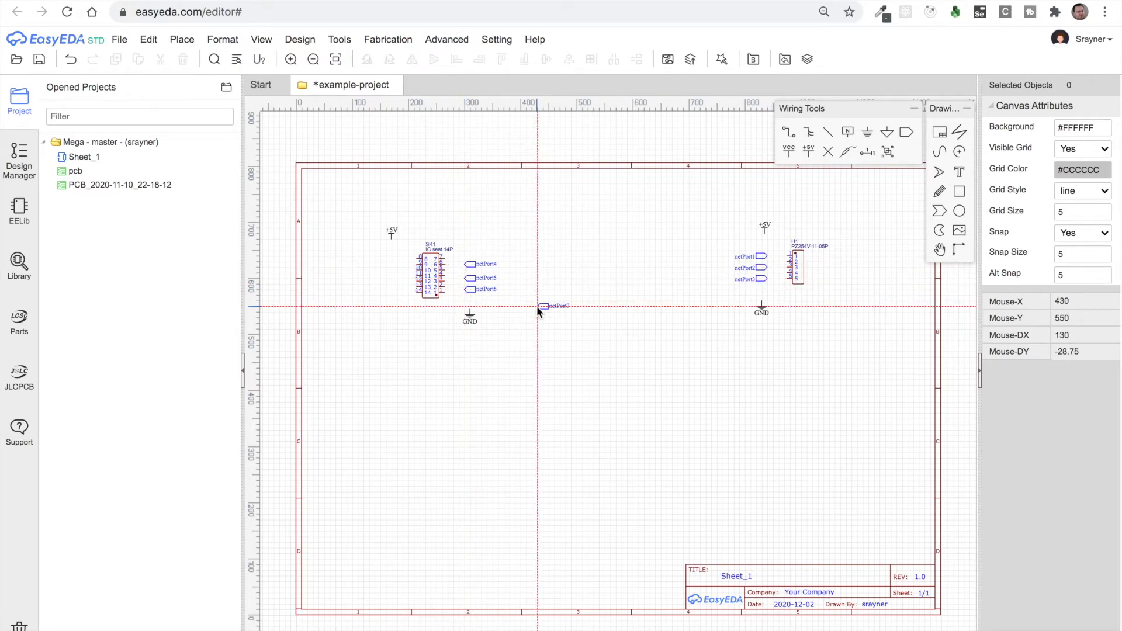
{"action": "key", "text": "Escape"}
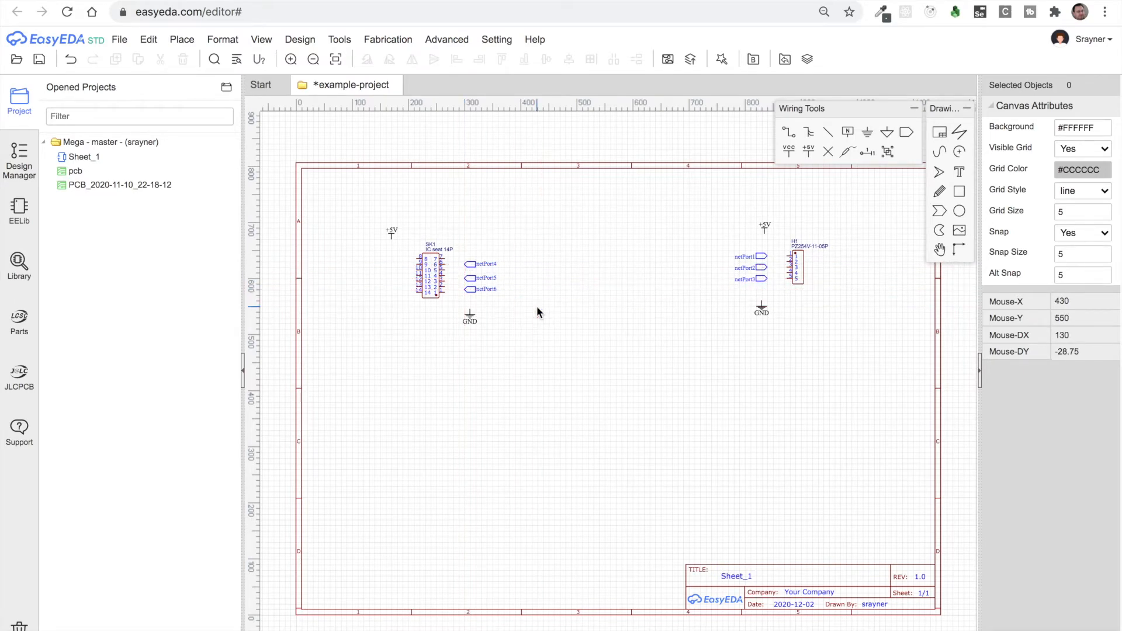
Step: Zoom the sheet to 200% and bring the 14-pin socket with its net ports and power symbols into view
{"action": "left_click", "coordinate": [261, 39]}
{"action": "mouse_move", "coordinate": [265, 58]}
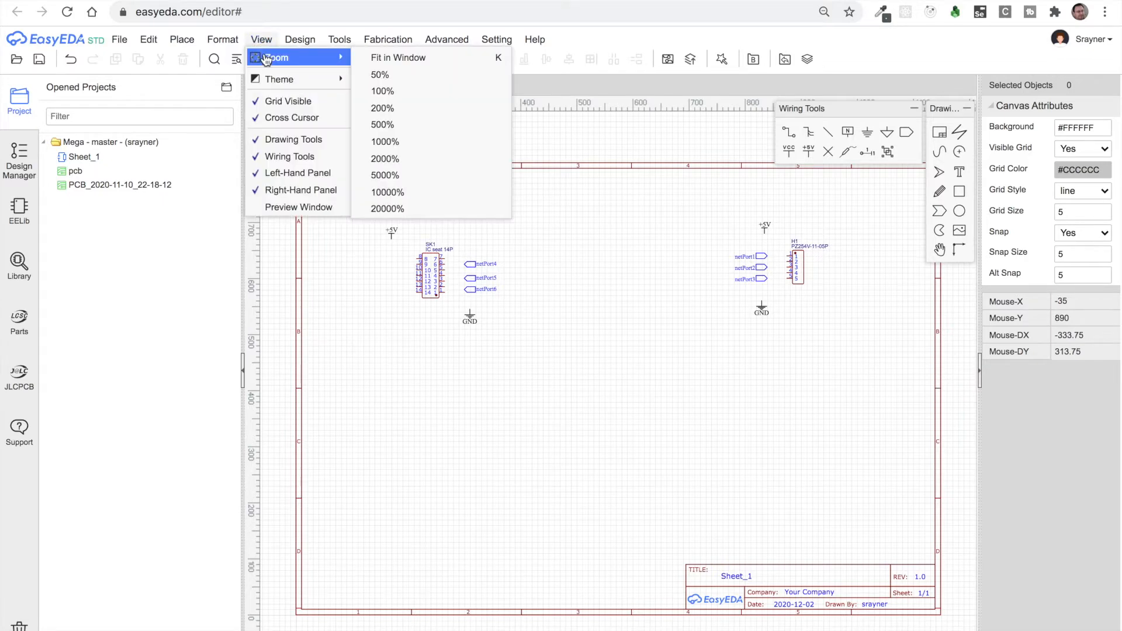
{"action": "left_click", "coordinate": [389, 110]}
{"action": "key", "text": "Left"}
{"action": "key", "text": "Left"}
{"action": "key", "text": "Left"}
{"action": "key", "text": "Left"}
{"action": "key", "text": "Left"}
{"action": "key", "text": "Left"}
{"action": "key", "text": "Left"}
{"action": "key", "text": "Left"}
{"action": "key", "text": "Left"}
{"action": "key", "text": "Left"}
{"action": "key", "text": "Left"}
{"action": "key", "text": "Left"}
{"action": "key", "text": "Left"}
{"action": "key", "text": "Left"}
{"action": "key", "text": "Left"}
{"action": "key", "text": "Left"}
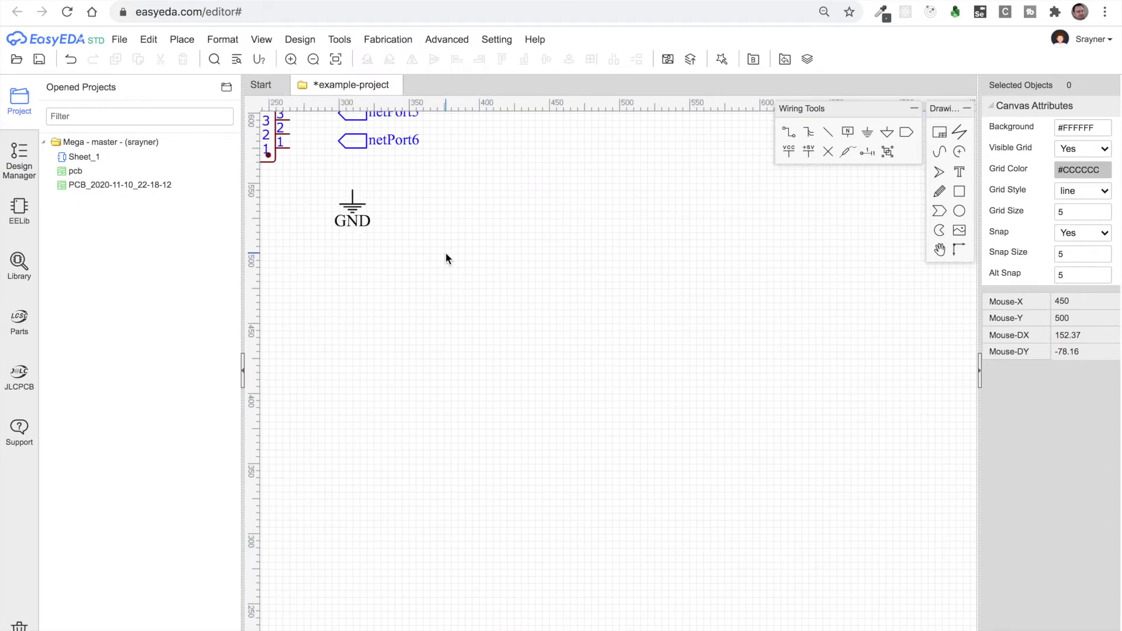
{"action": "key", "text": "Left"}
{"action": "key", "text": "Left"}
{"action": "key", "text": "Left"}
{"action": "key", "text": "Left"}
{"action": "key", "text": "Left"}
{"action": "key", "text": "Left"}
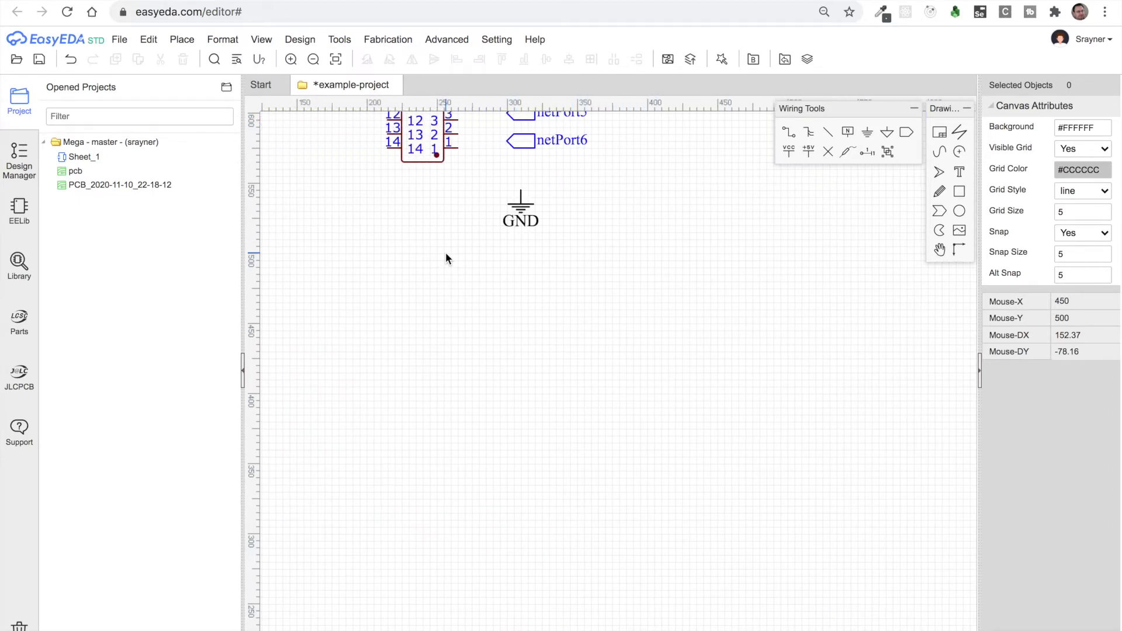
{"action": "key", "text": "Up"}
{"action": "key", "text": "Up"}
{"action": "key", "text": "Up"}
{"action": "key", "text": "Up"}
{"action": "key", "text": "Up"}
{"action": "key", "text": "Up"}
{"action": "key", "text": "Up"}
{"action": "key", "text": "Up"}
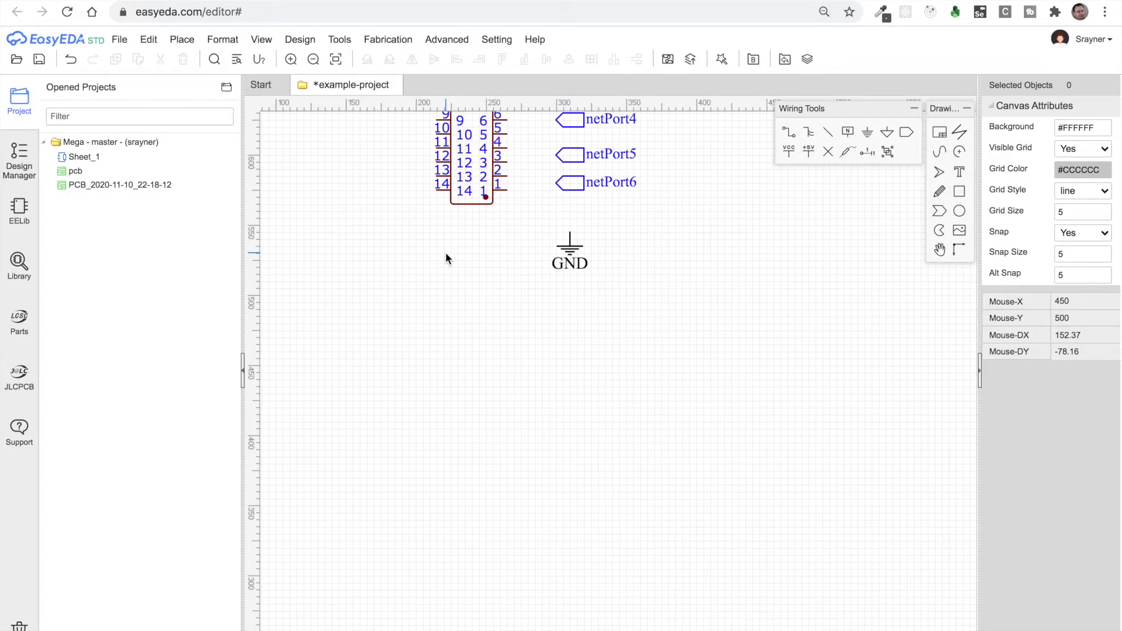
{"action": "key", "text": "Up"}
{"action": "key", "text": "Up"}
{"action": "key", "text": "Up"}
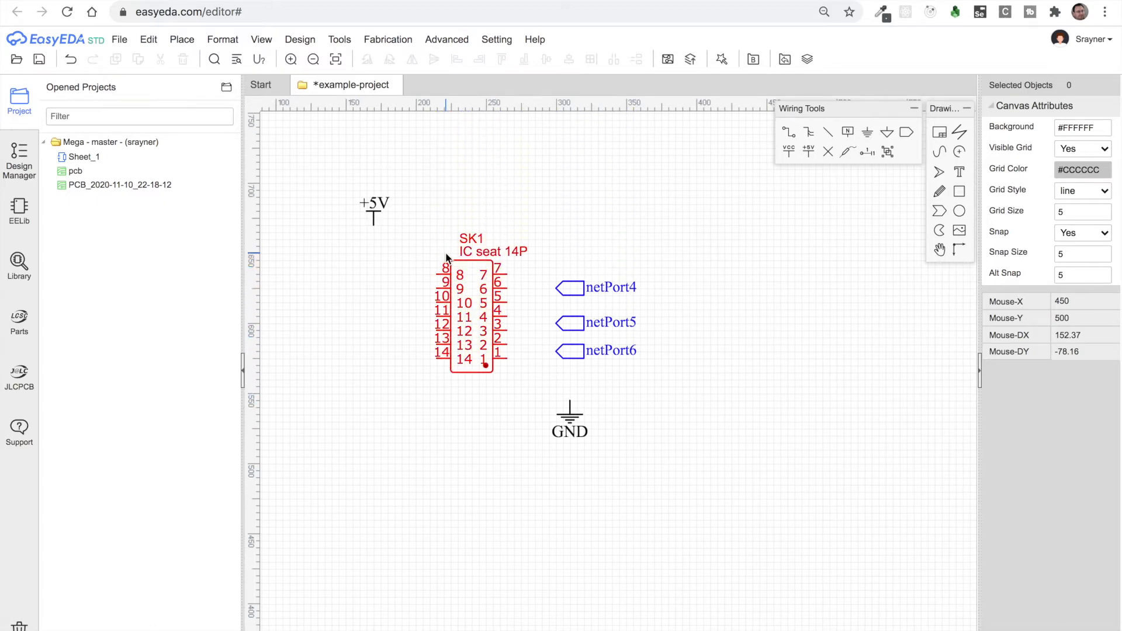
{"action": "key", "text": "Left"}
{"action": "key", "text": "Left"}
{"action": "key", "text": "Left"}
{"action": "key", "text": "Left"}
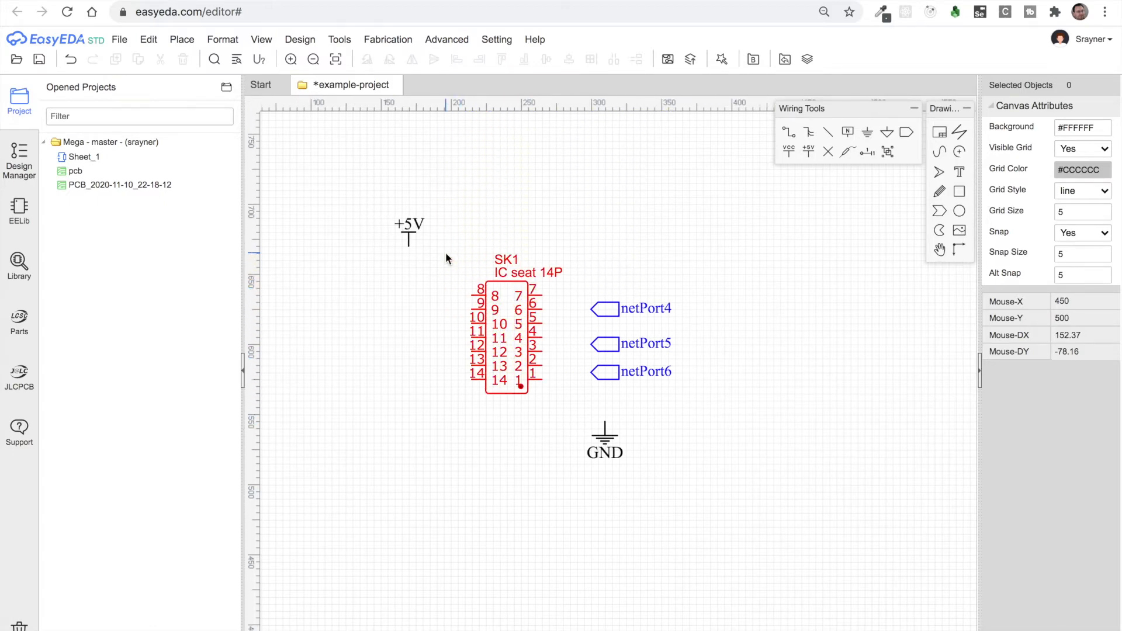
{"action": "key", "text": "Up"}
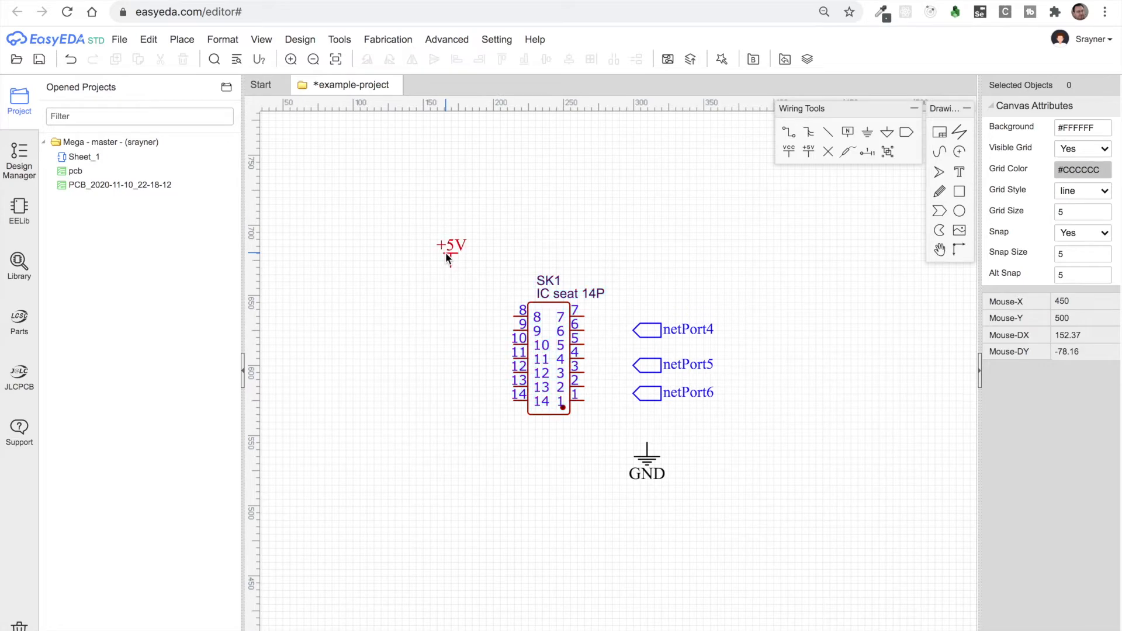
Step: Name the three net ports beside the socket 1, 2 and 3, counting upward from the lowest one
{"action": "left_click", "coordinate": [655, 402]}
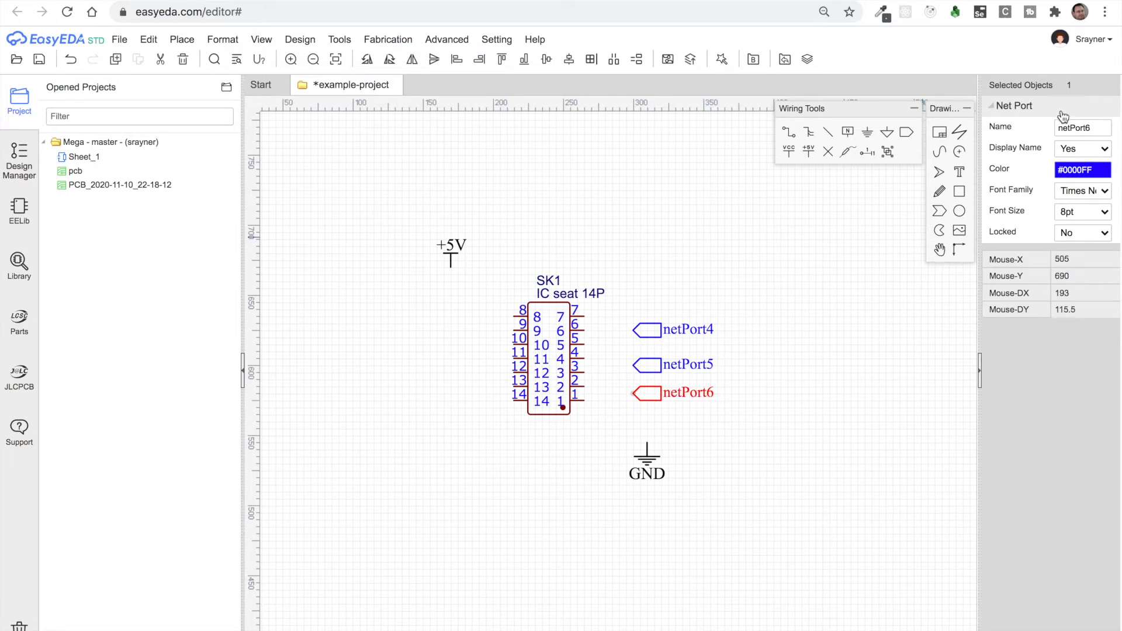
{"action": "double_click", "coordinate": [1090, 127]}
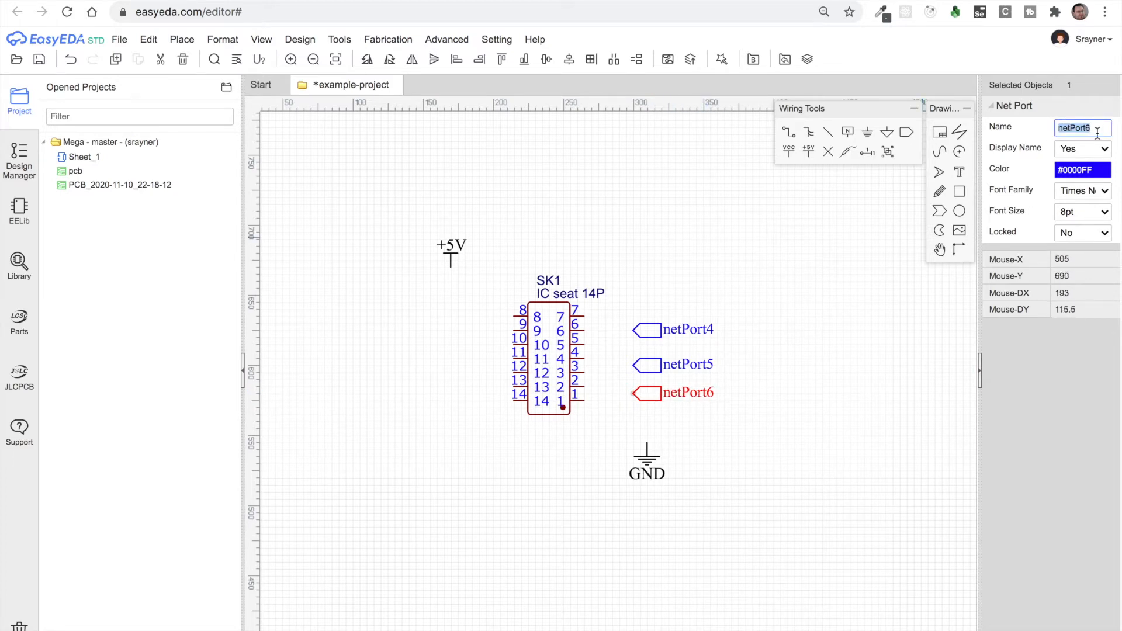
{"action": "type", "text": "1"}
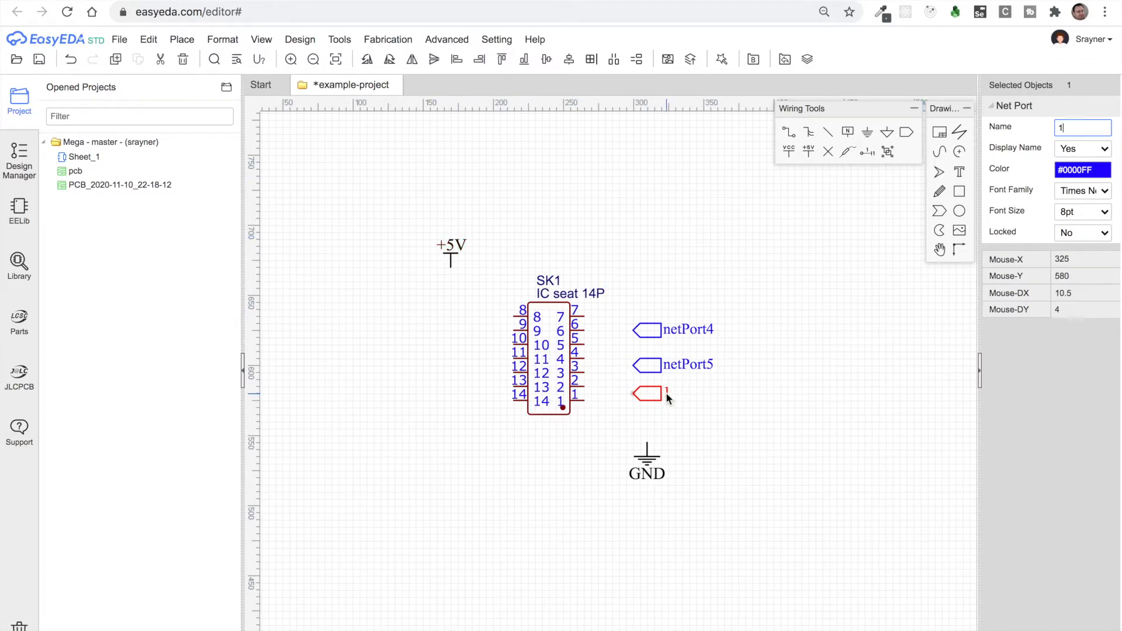
{"action": "left_click", "coordinate": [675, 366]}
{"action": "double_click", "coordinate": [1070, 128]}
{"action": "type", "text": "2"}
{"action": "left_click", "coordinate": [689, 332]}
{"action": "double_click", "coordinate": [1084, 127]}
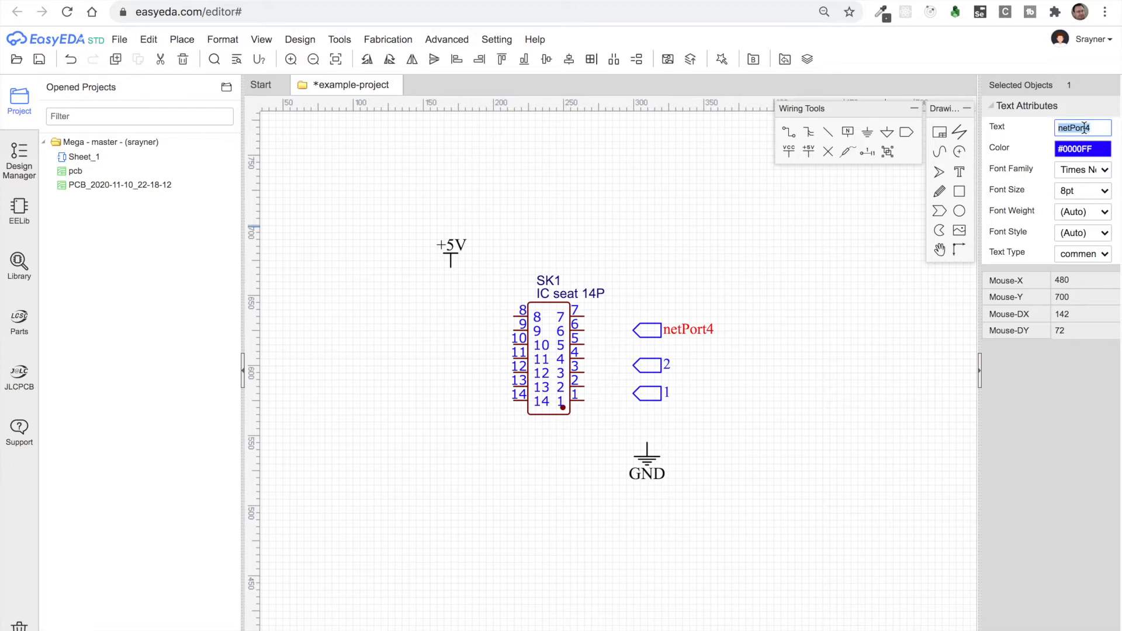
{"action": "type", "text": "3"}
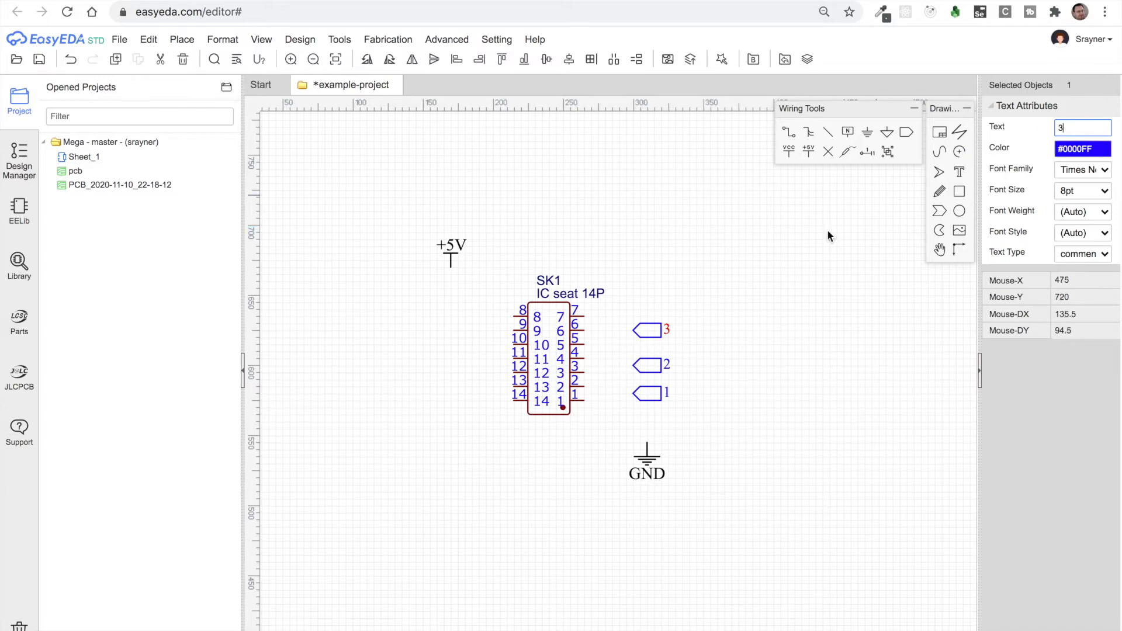
Step: Rename the socket's net ports 4, 3 and 2, going from the uppermost port down to the lowest
{"action": "key", "text": "BackSpace"}
{"action": "type", "text": "4"}
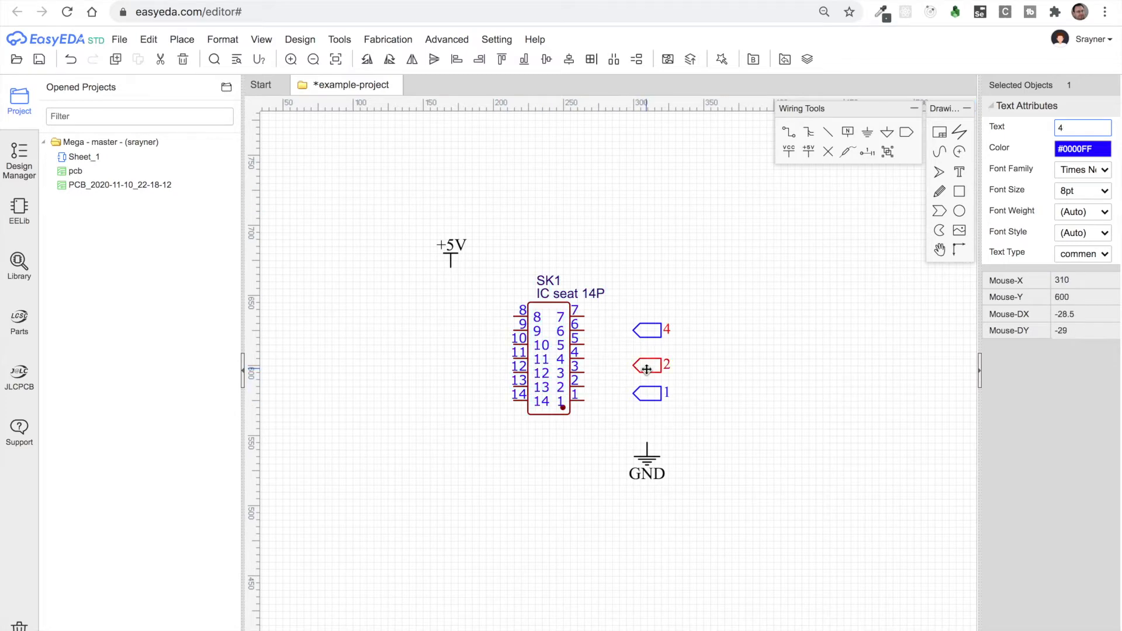
{"action": "left_click", "coordinate": [647, 364]}
{"action": "double_click", "coordinate": [1069, 127]}
{"action": "type", "text": "3"}
{"action": "left_click", "coordinate": [649, 393]}
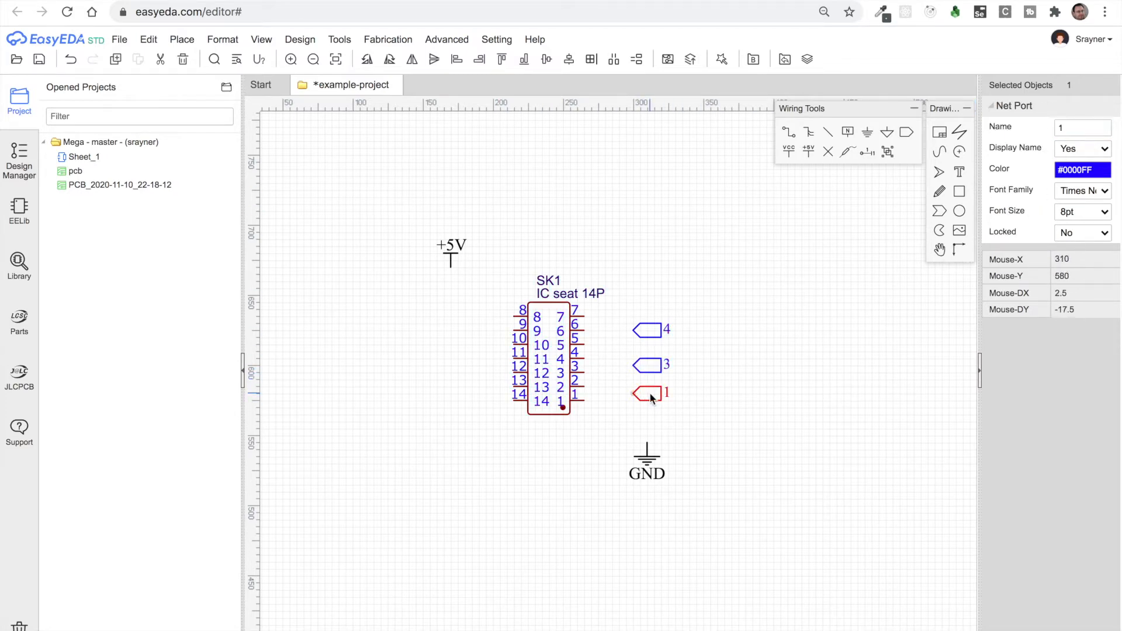
{"action": "double_click", "coordinate": [1062, 128]}
{"action": "type", "text": "2"}
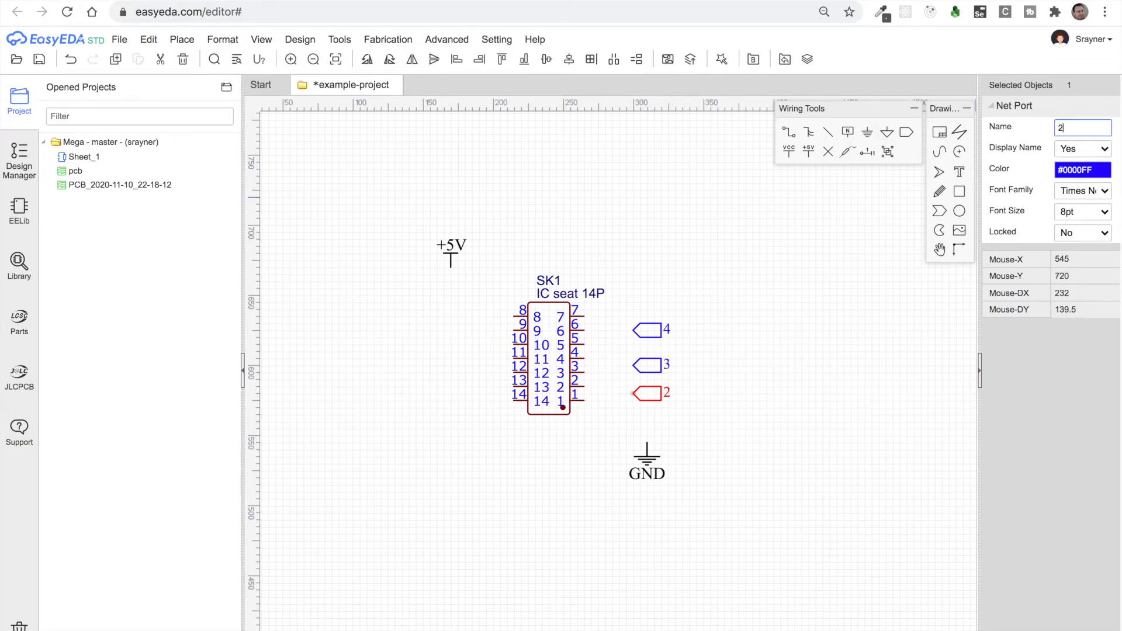
{"action": "left_click", "coordinate": [811, 230]}
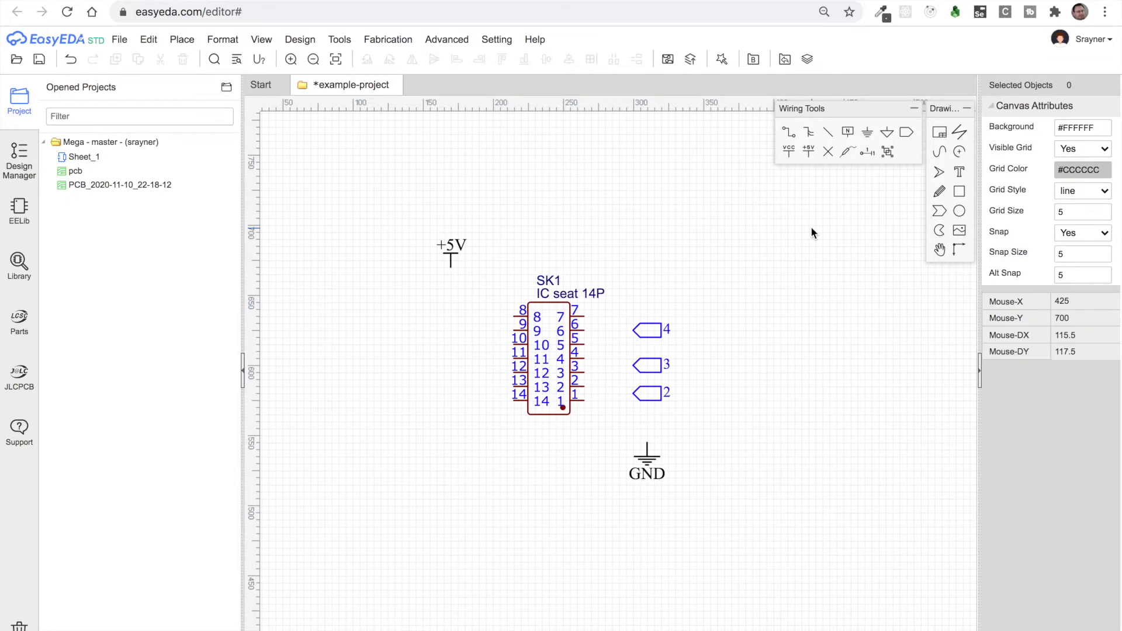
Step: Move net ports 2, 3 and 4 so they stack directly in line with socket pins 2, 3 and 4
{"action": "left_click_drag", "start_coordinate": [647, 398], "coordinate": [642, 395]}
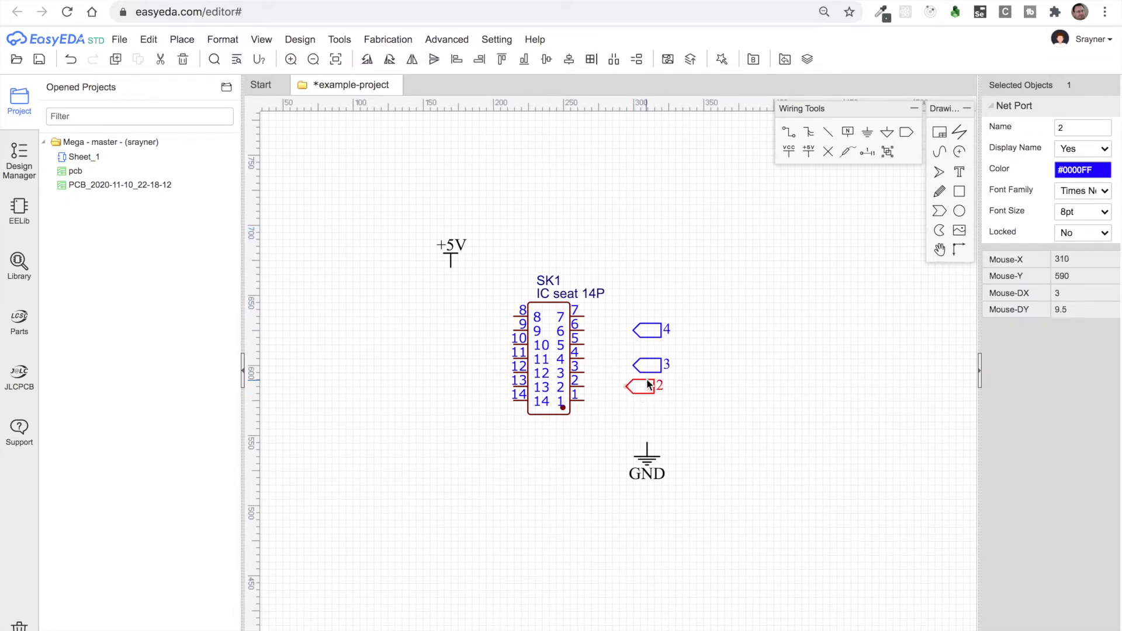
{"action": "left_click_drag", "start_coordinate": [648, 367], "coordinate": [643, 372]}
{"action": "left_click_drag", "start_coordinate": [650, 331], "coordinate": [649, 358]}
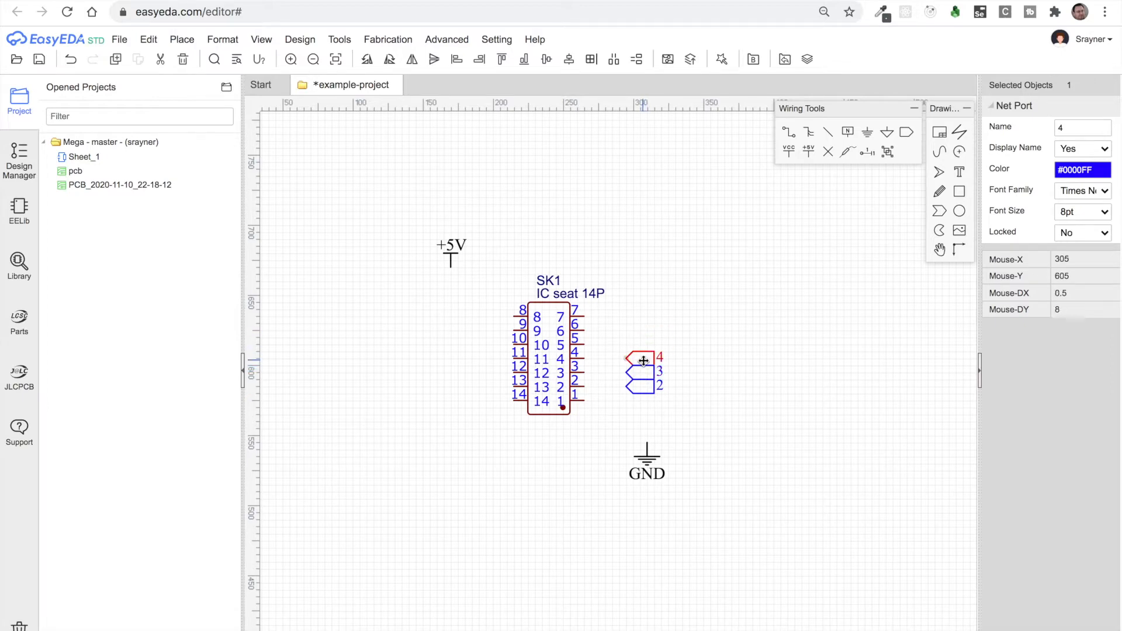
Step: Wire socket pins 2, 3 and 4 straight across to the matching net ports 2, 3 and 4
{"action": "left_click", "coordinate": [789, 135]}
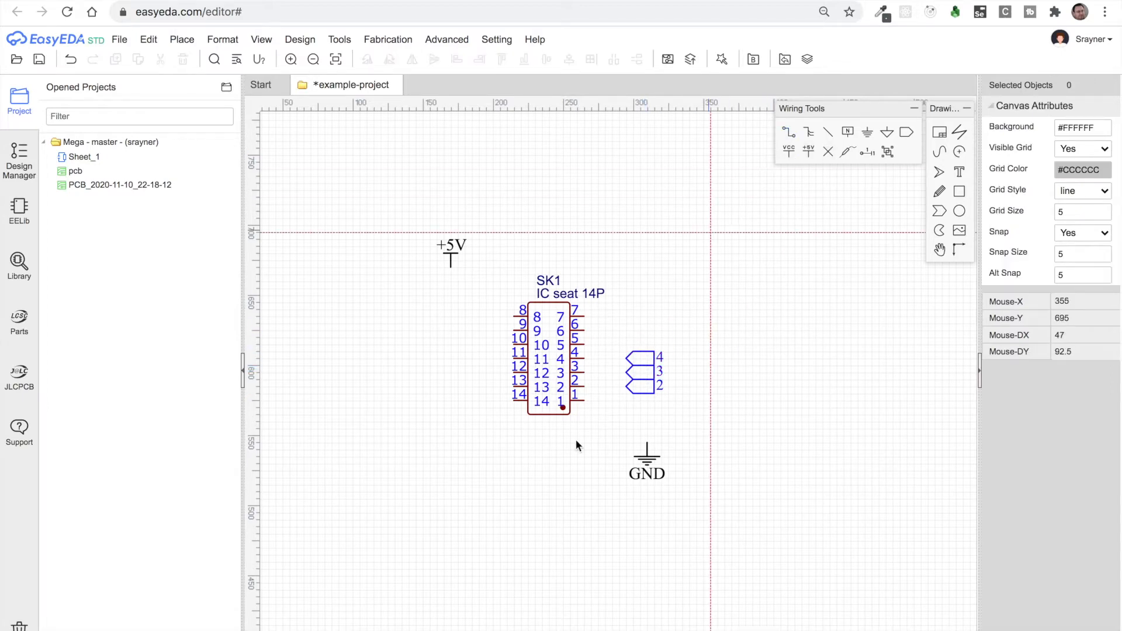
{"action": "left_click", "coordinate": [585, 387]}
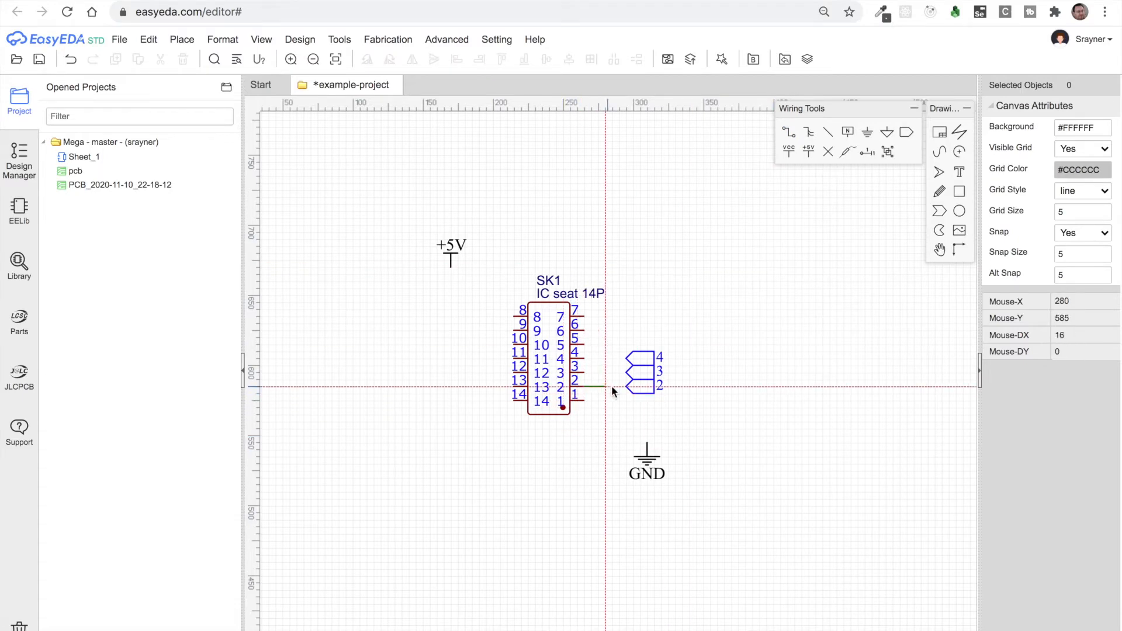
{"action": "left_click", "coordinate": [626, 387]}
{"action": "left_click", "coordinate": [583, 372]}
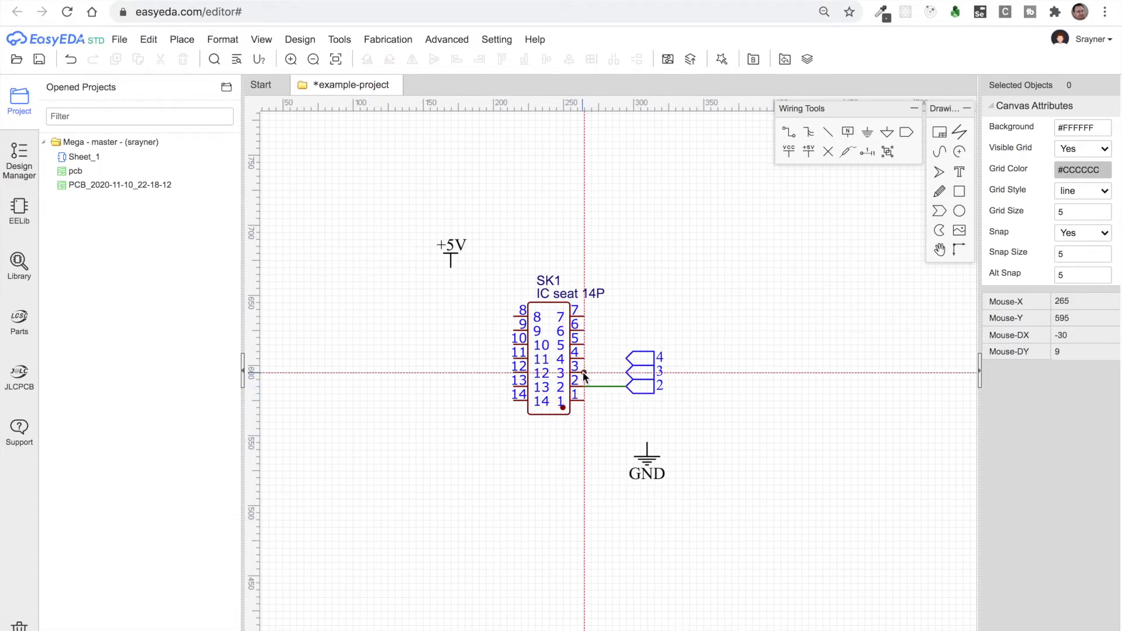
{"action": "left_click", "coordinate": [625, 372]}
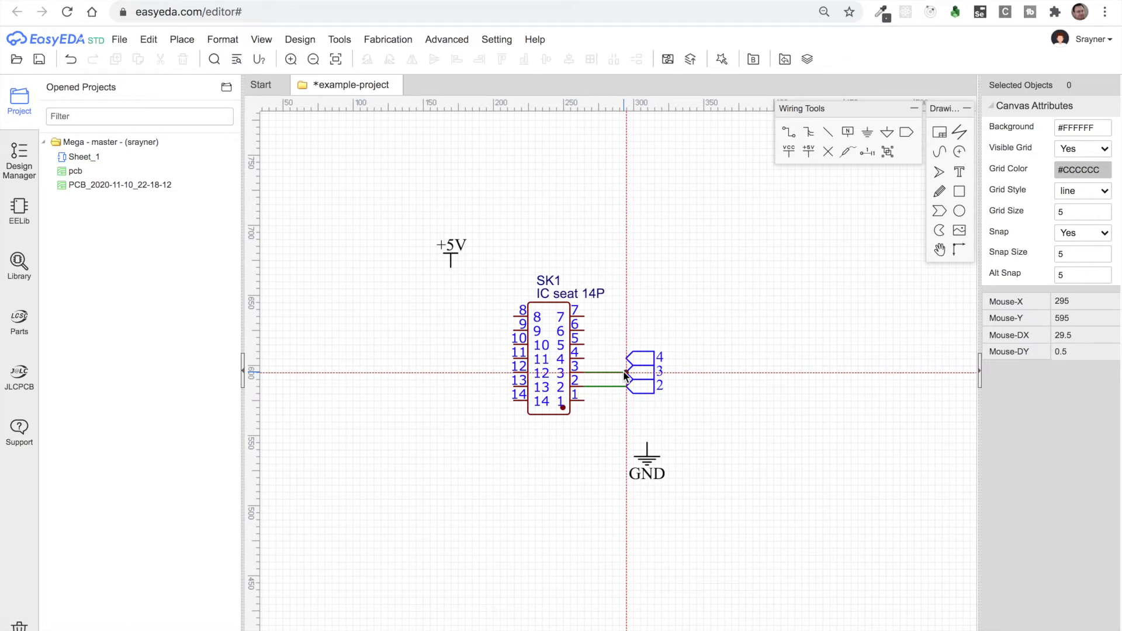
{"action": "left_click", "coordinate": [584, 359]}
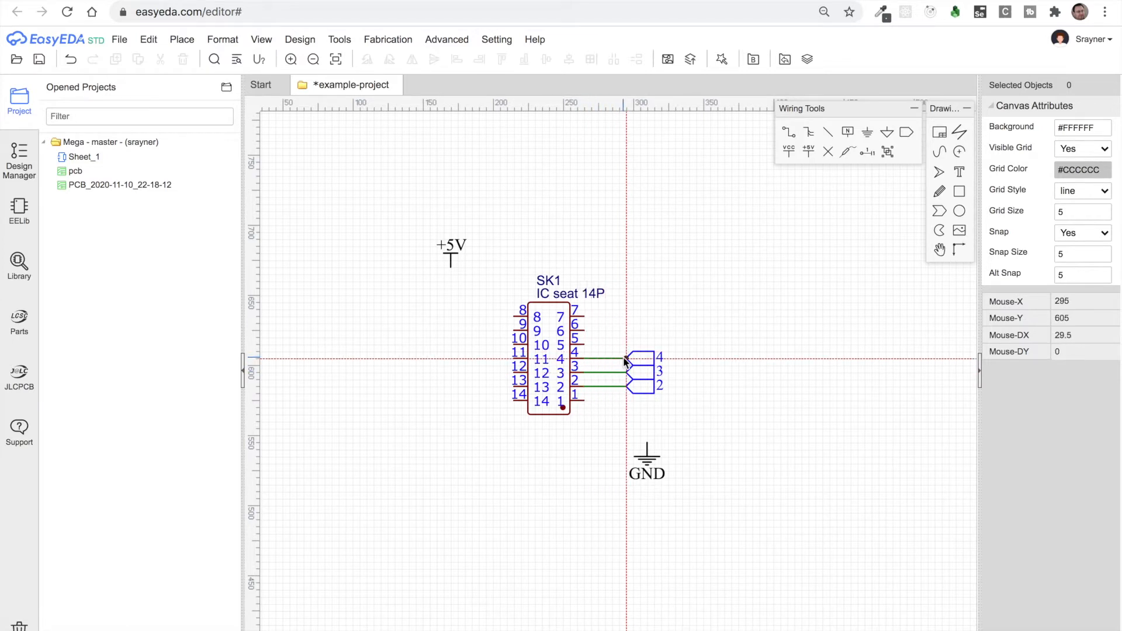
{"action": "left_click", "coordinate": [625, 359]}
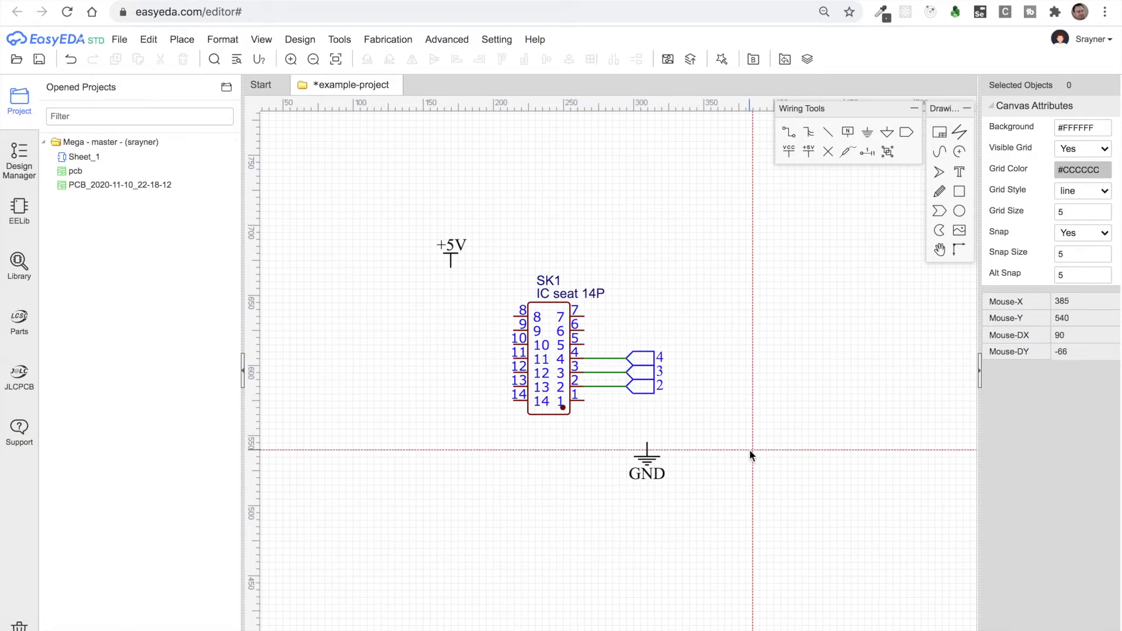
Step: Wire socket pin 1 to the GND symbol and socket pin 8 to the +5V symbol
{"action": "key", "text": "Escape"}
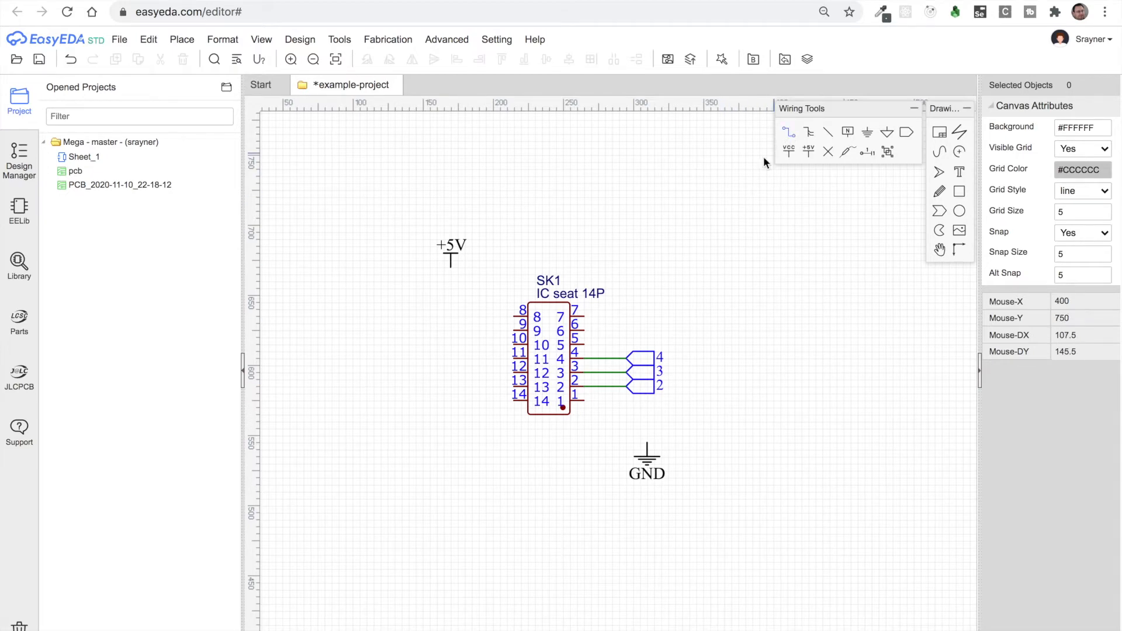
{"action": "left_click", "coordinate": [585, 399]}
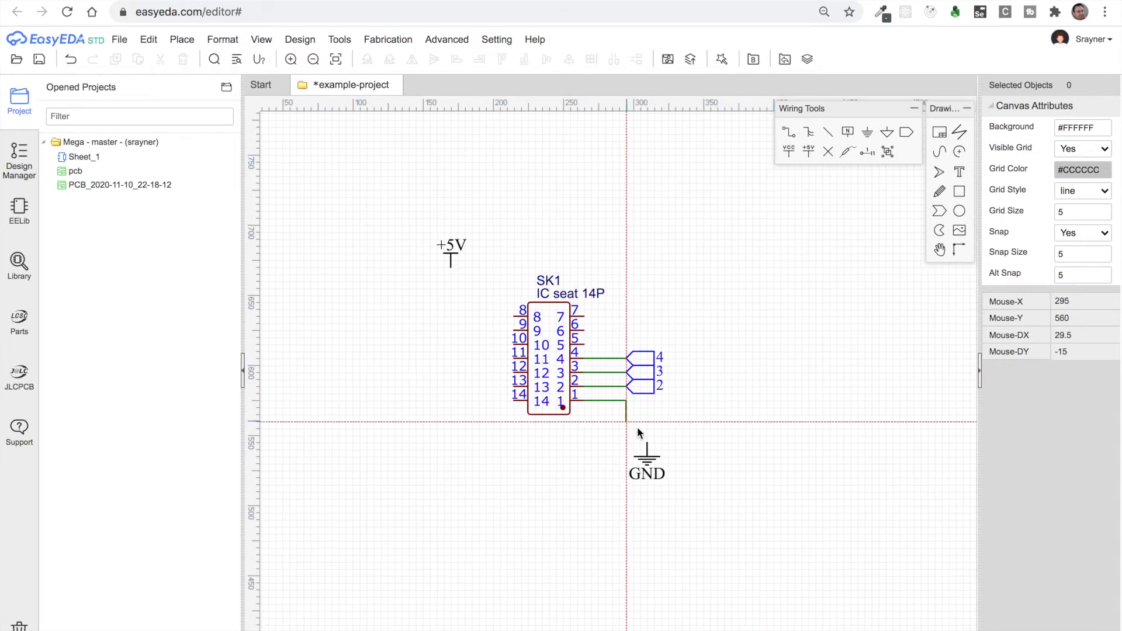
{"action": "left_click", "coordinate": [648, 443]}
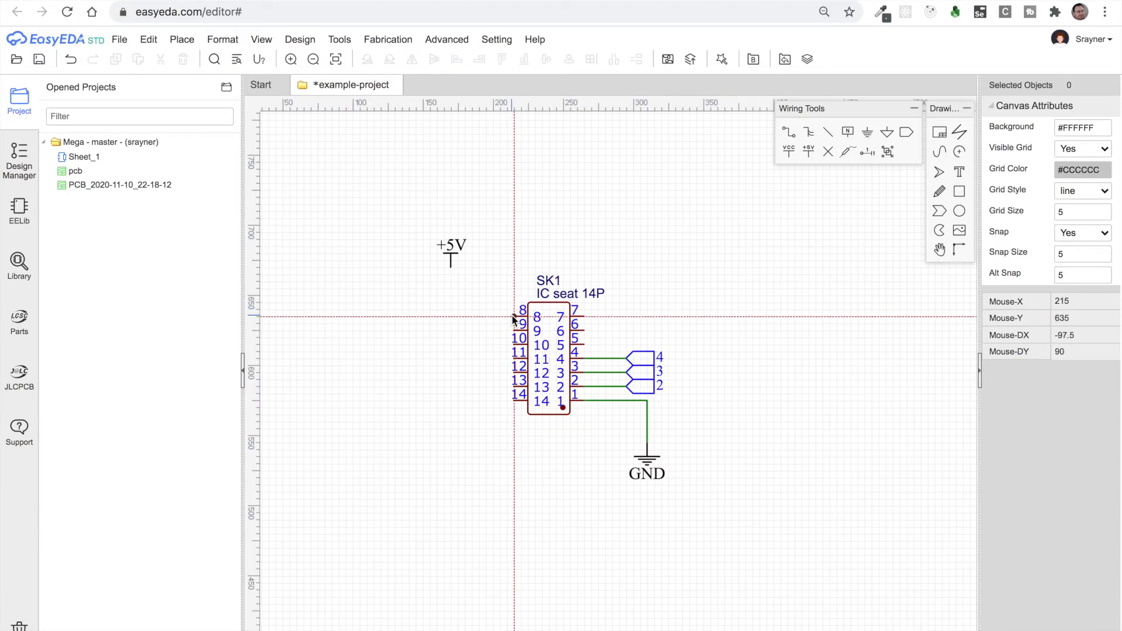
{"action": "left_click", "coordinate": [513, 316]}
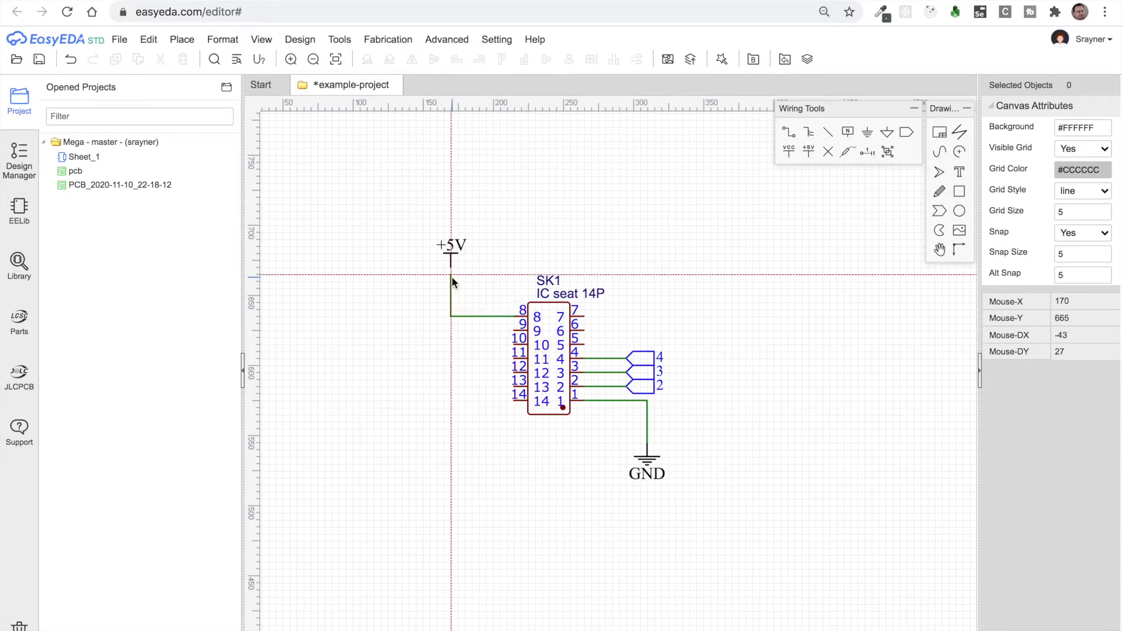
{"action": "left_click", "coordinate": [451, 267]}
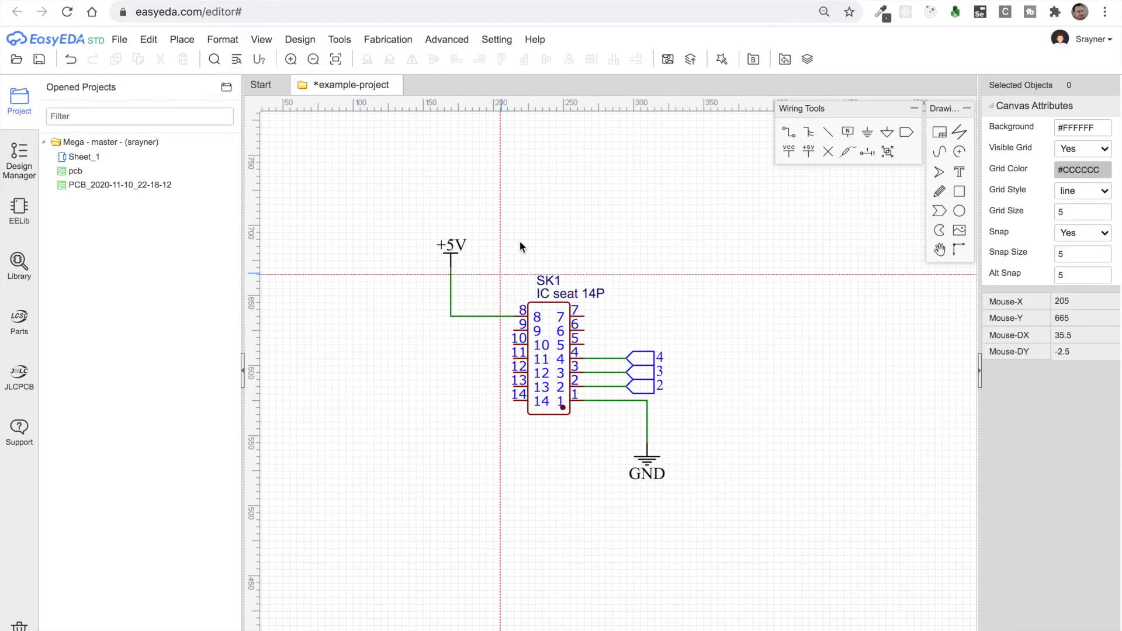
{"action": "key", "text": "Escape"}
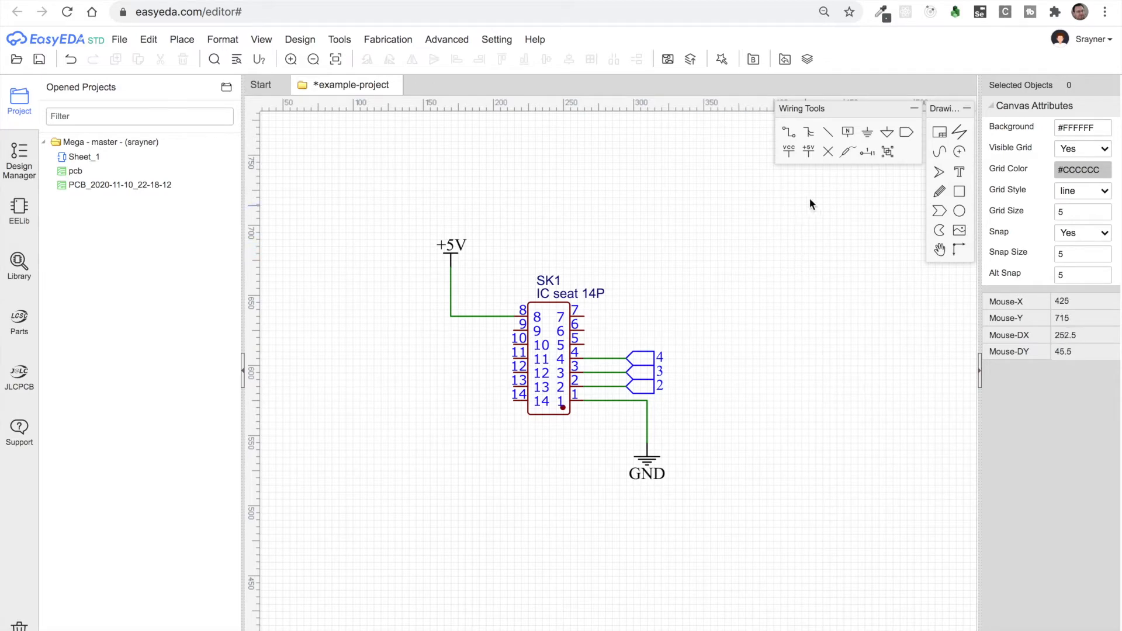
Step: Place no-connect flags on the unused socket pins 5, 6, 7 and 9 through 14
{"action": "left_click", "coordinate": [830, 154]}
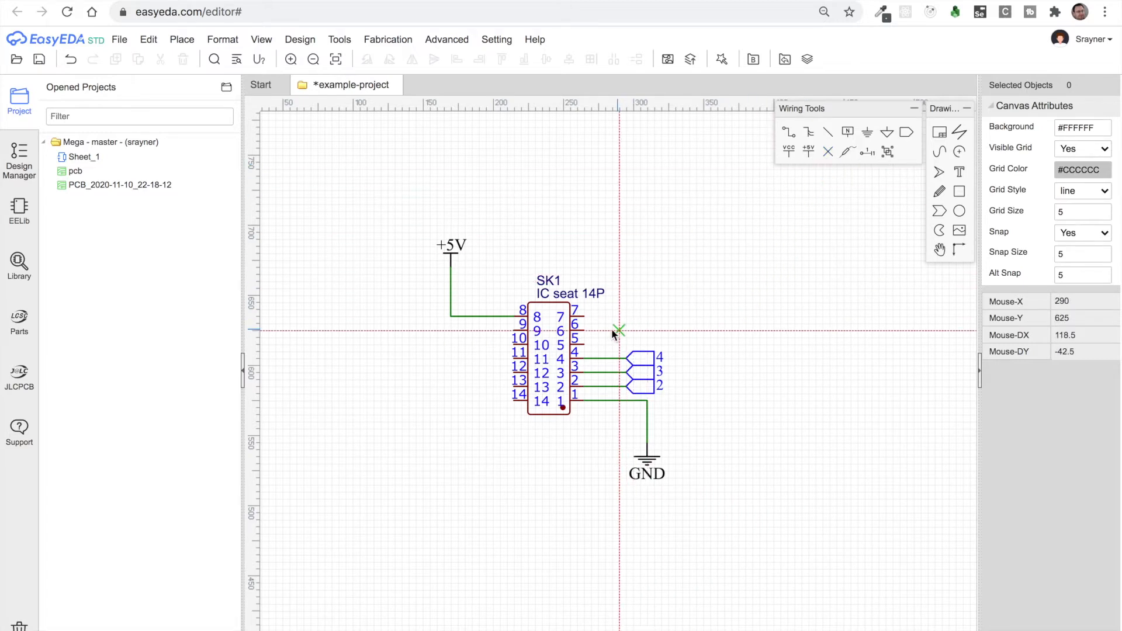
{"action": "left_click", "coordinate": [586, 317]}
{"action": "left_click", "coordinate": [585, 330]}
{"action": "left_click", "coordinate": [585, 345]}
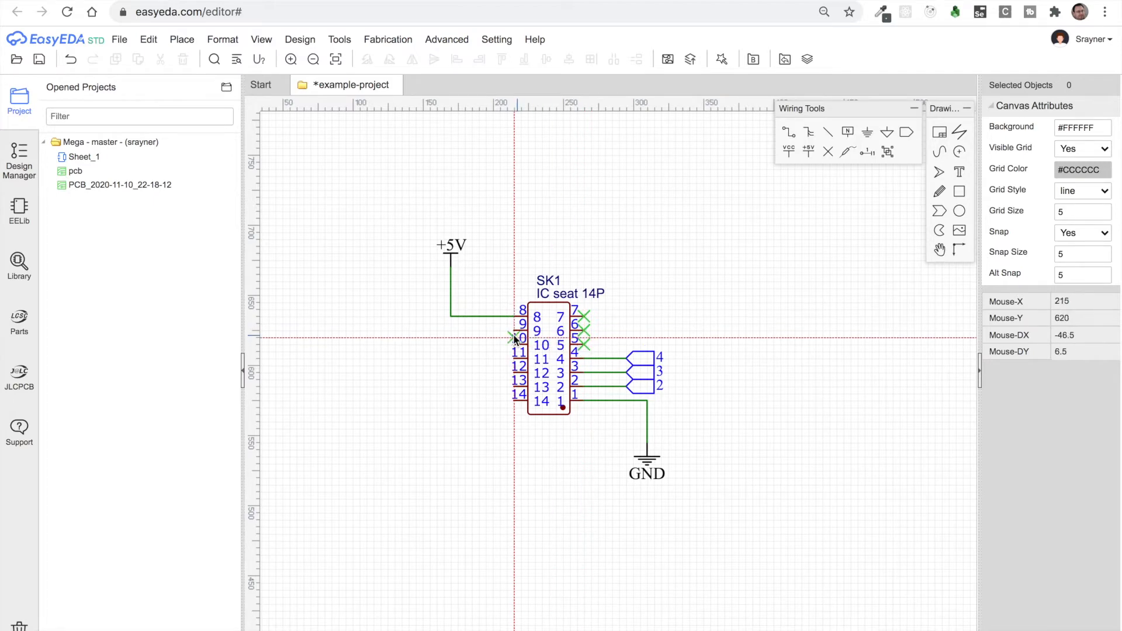
{"action": "left_click", "coordinate": [514, 331]}
{"action": "left_click", "coordinate": [514, 345]}
{"action": "left_click", "coordinate": [514, 359]}
{"action": "left_click", "coordinate": [514, 366]}
{"action": "left_click", "coordinate": [514, 380]}
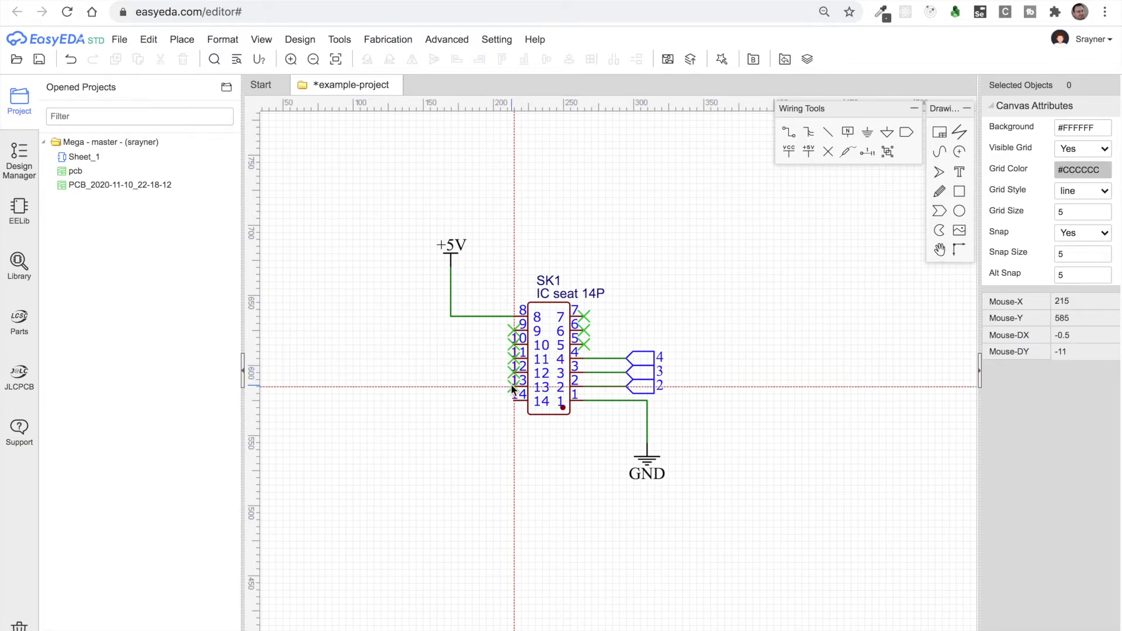
{"action": "left_click", "coordinate": [514, 401]}
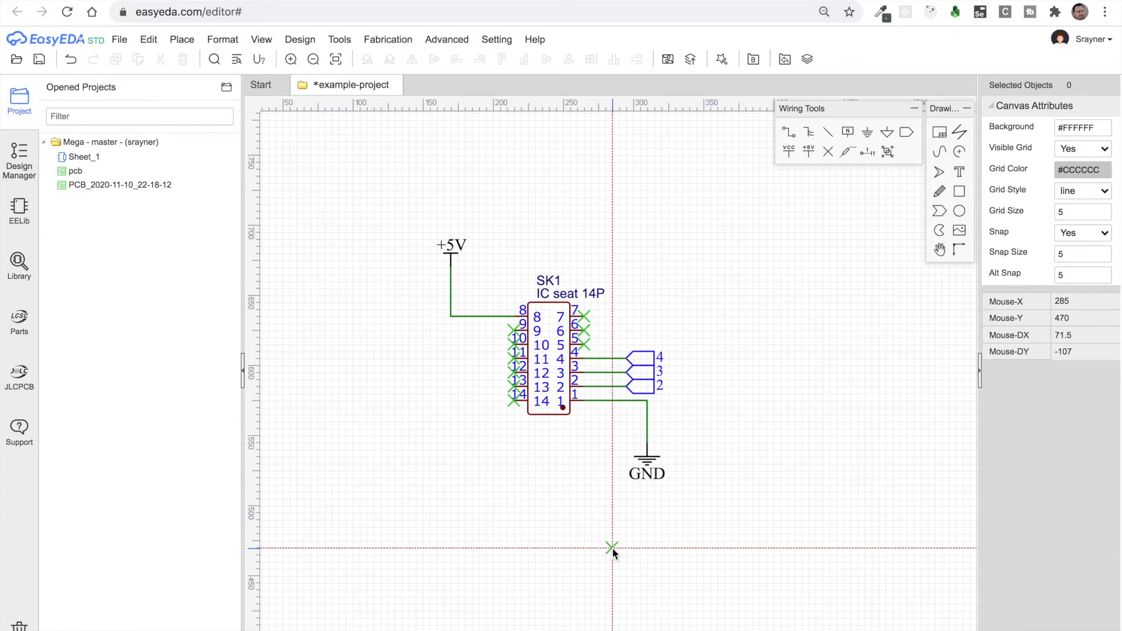
{"action": "key", "text": "Escape"}
Step: Rename the three net ports beside the 5-pin header 4, 3 and 2, going from the lowest port up to the uppermost
{"action": "key", "text": "Right"}
{"action": "key", "text": "Right"}
{"action": "key", "text": "Right"}
{"action": "key", "text": "Right"}
{"action": "key", "text": "Right"}
{"action": "key", "text": "Right"}
{"action": "key", "text": "Right"}
{"action": "key", "text": "Right"}
{"action": "key", "text": "Right"}
{"action": "key", "text": "Right"}
{"action": "key", "text": "Right"}
{"action": "key", "text": "Right"}
{"action": "key", "text": "Right"}
{"action": "key", "text": "Right"}
{"action": "key", "text": "Right"}
{"action": "key", "text": "Right"}
{"action": "key", "text": "Right"}
{"action": "key", "text": "Right"}
{"action": "key", "text": "Right"}
{"action": "key", "text": "Right"}
{"action": "key", "text": "Right"}
{"action": "key", "text": "Right"}
{"action": "key", "text": "Right"}
{"action": "key", "text": "Right"}
{"action": "key", "text": "Right"}
{"action": "key", "text": "Right"}
{"action": "key", "text": "Right"}
{"action": "key", "text": "Right"}
{"action": "key", "text": "Right"}
{"action": "key", "text": "Right"}
{"action": "key", "text": "Right"}
{"action": "key", "text": "Right"}
{"action": "key", "text": "Right"}
{"action": "key", "text": "Right"}
{"action": "key", "text": "Right"}
{"action": "key", "text": "Right"}
{"action": "key", "text": "Right"}
{"action": "key", "text": "Right"}
{"action": "key", "text": "Right"}
{"action": "key", "text": "Right"}
{"action": "key", "text": "Right"}
{"action": "key", "text": "Right"}
{"action": "key", "text": "Right"}
{"action": "key", "text": "Right"}
{"action": "key", "text": "Right"}
{"action": "key", "text": "Right"}
{"action": "key", "text": "Right"}
{"action": "key", "text": "Right"}
{"action": "key", "text": "Right"}
{"action": "key", "text": "Right"}
{"action": "key", "text": "Right"}
{"action": "key", "text": "Right"}
{"action": "key", "text": "Right"}
{"action": "key", "text": "Right"}
{"action": "key", "text": "Right"}
{"action": "key", "text": "Right"}
{"action": "key", "text": "Right"}
{"action": "key", "text": "Right"}
{"action": "key", "text": "Right"}
{"action": "key", "text": "Right"}
{"action": "key", "text": "Right"}
{"action": "key", "text": "Right"}
{"action": "key", "text": "Right"}
{"action": "key", "text": "Right"}
{"action": "key", "text": "Right"}
{"action": "key", "text": "Right"}
{"action": "key", "text": "Right"}
{"action": "key", "text": "Right"}
{"action": "key", "text": "Right"}
{"action": "key", "text": "Right"}
{"action": "key", "text": "Right"}
{"action": "key", "text": "Right"}
{"action": "key", "text": "Right"}
{"action": "key", "text": "Right"}
{"action": "key", "text": "Right"}
{"action": "key", "text": "Right"}
{"action": "key", "text": "Right"}
{"action": "key", "text": "Right"}
{"action": "key", "text": "Right"}
{"action": "key", "text": "Right"}
{"action": "key", "text": "Right"}
{"action": "key", "text": "Right"}
{"action": "key", "text": "Right"}
{"action": "key", "text": "Right"}
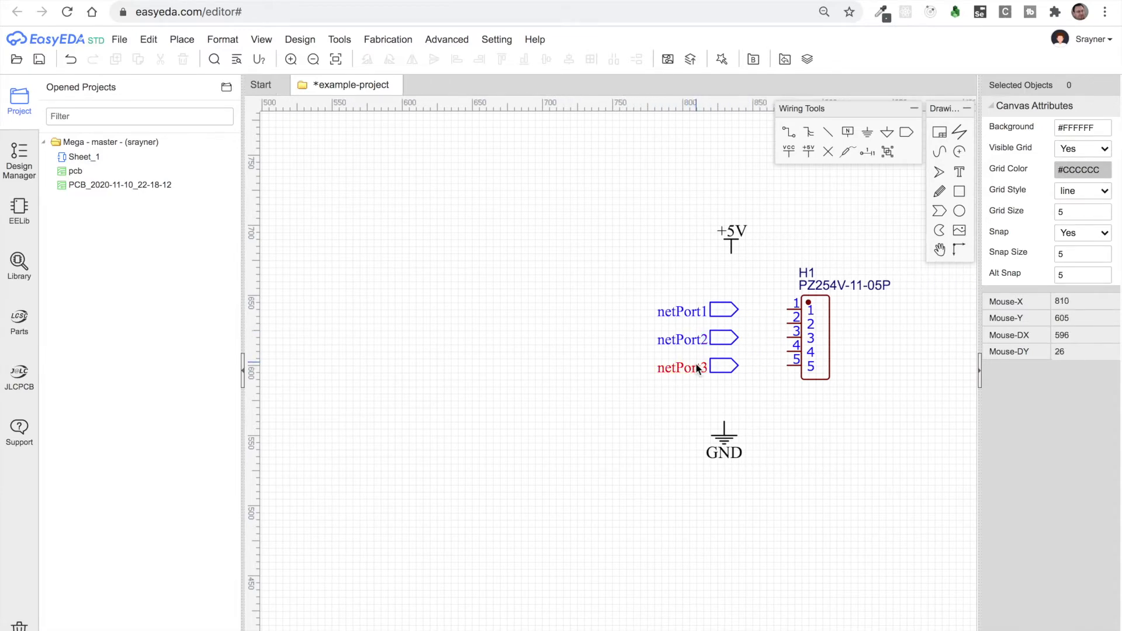
{"action": "left_click", "coordinate": [698, 367]}
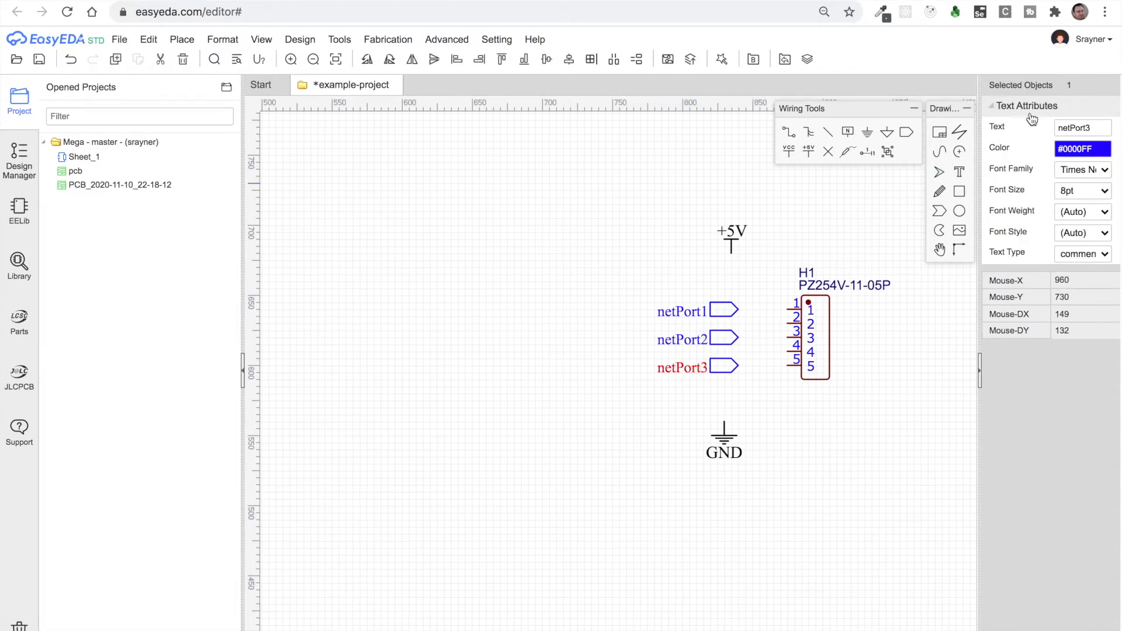
{"action": "double_click", "coordinate": [1068, 129]}
{"action": "type", "text": "4"}
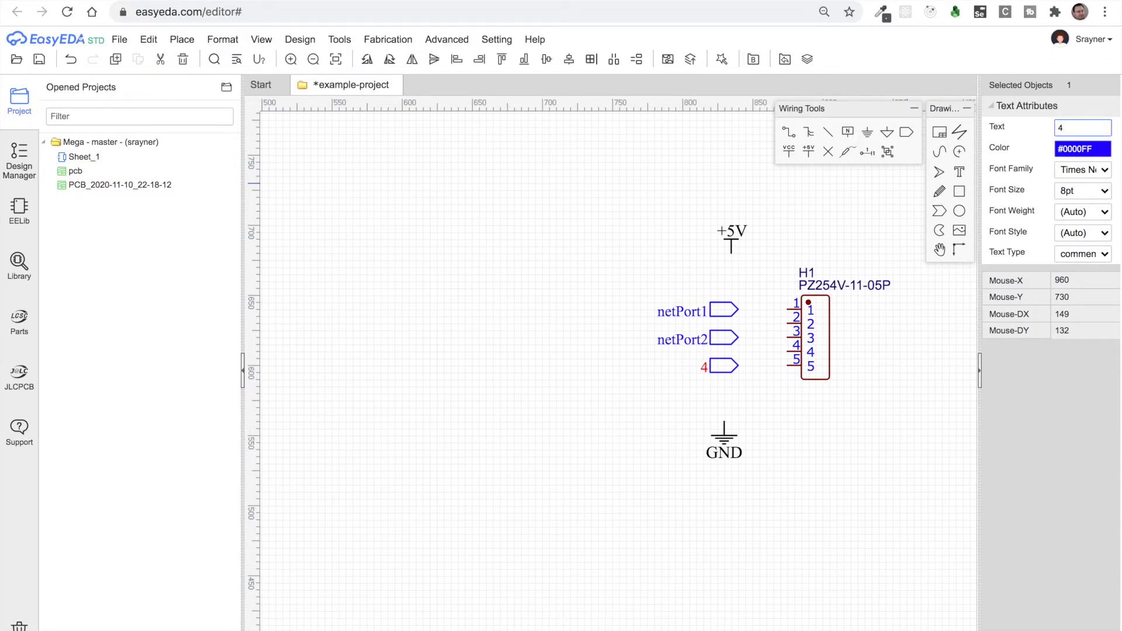
{"action": "left_click", "coordinate": [677, 340]}
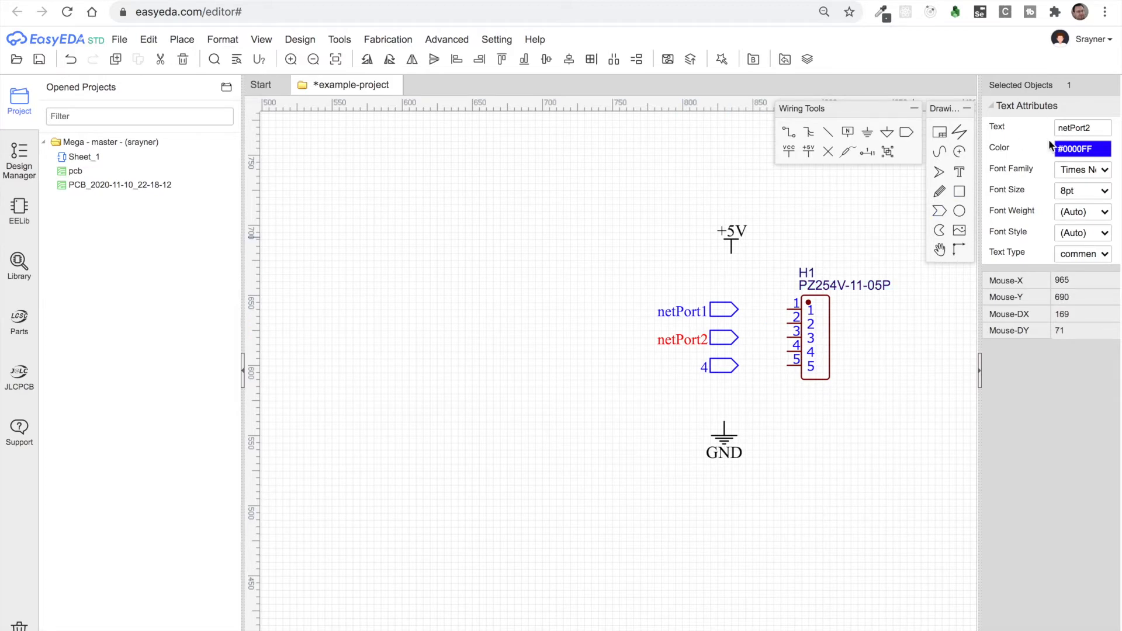
{"action": "double_click", "coordinate": [1080, 129]}
{"action": "type", "text": "3"}
{"action": "left_click", "coordinate": [672, 309]}
{"action": "double_click", "coordinate": [1073, 127]}
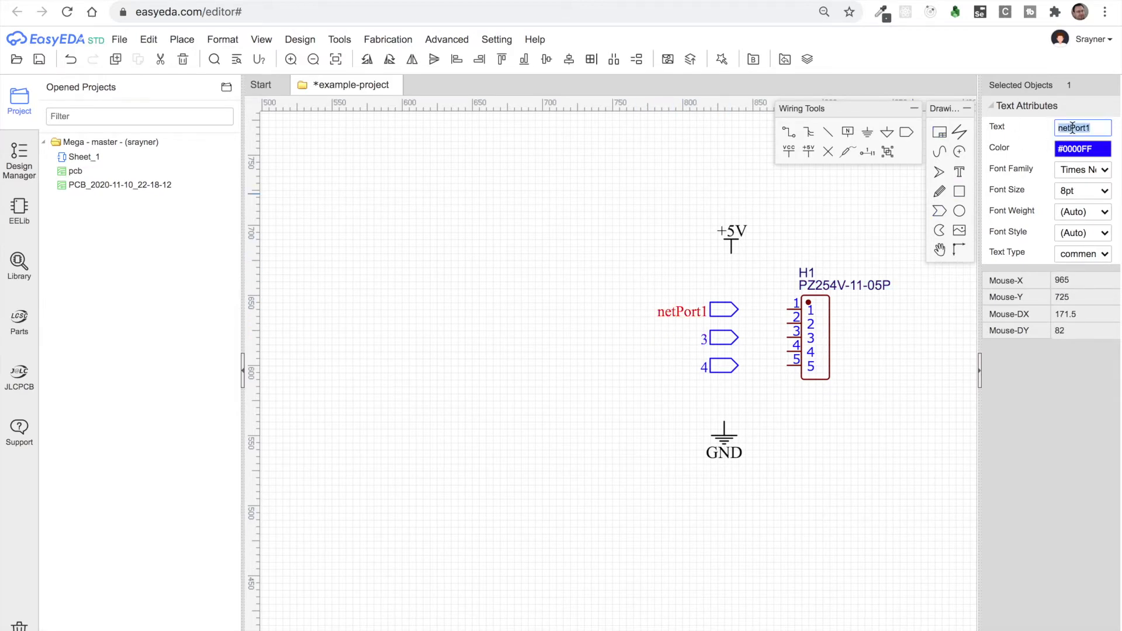
{"action": "type", "text": "2"}
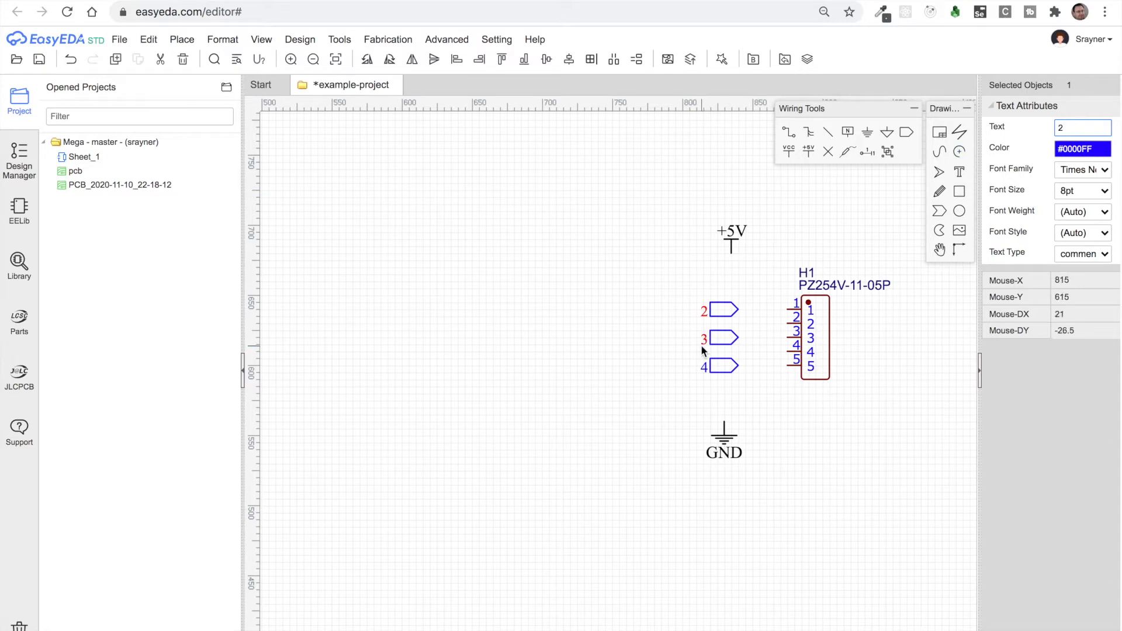
Step: Move the header's net ports so 2, 3 and 4 stack directly in line with header pins 2, 3 and 4
{"action": "mouse_move", "coordinate": [719, 368]}
{"action": "left_mouse_down"}
{"action": "mouse_move", "coordinate": [745, 355]}
{"action": "mouse_move", "coordinate": [734, 343]}
{"action": "mouse_move", "coordinate": [733, 351]}
{"action": "left_mouse_up"}
{"action": "left_click_drag", "start_coordinate": [714, 311], "coordinate": [728, 325]}
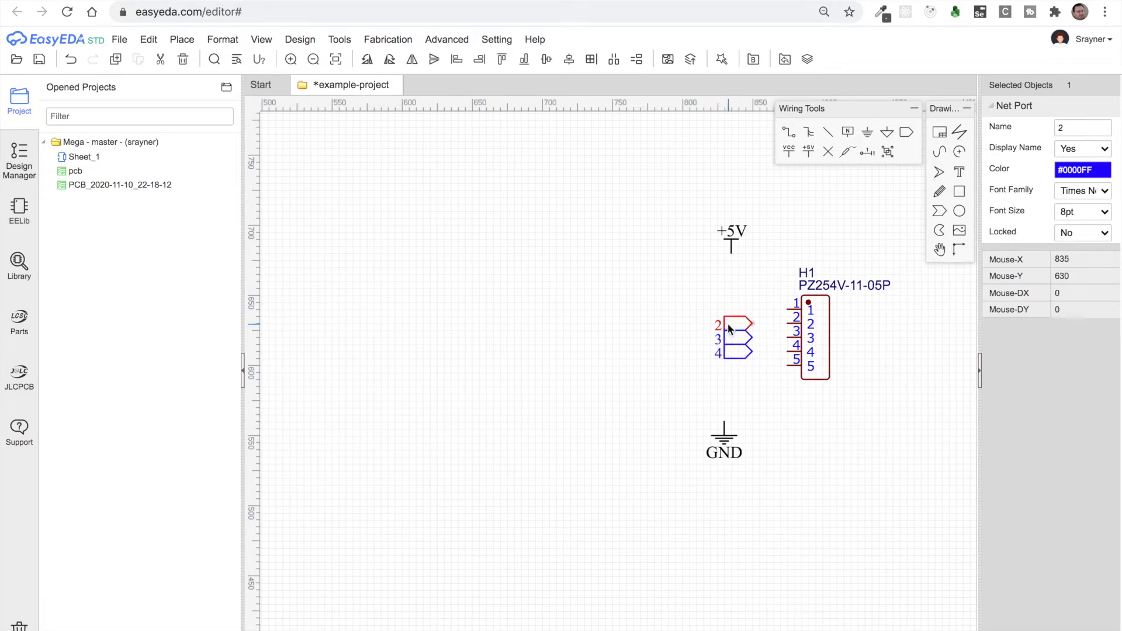
{"action": "left_click", "coordinate": [742, 379]}
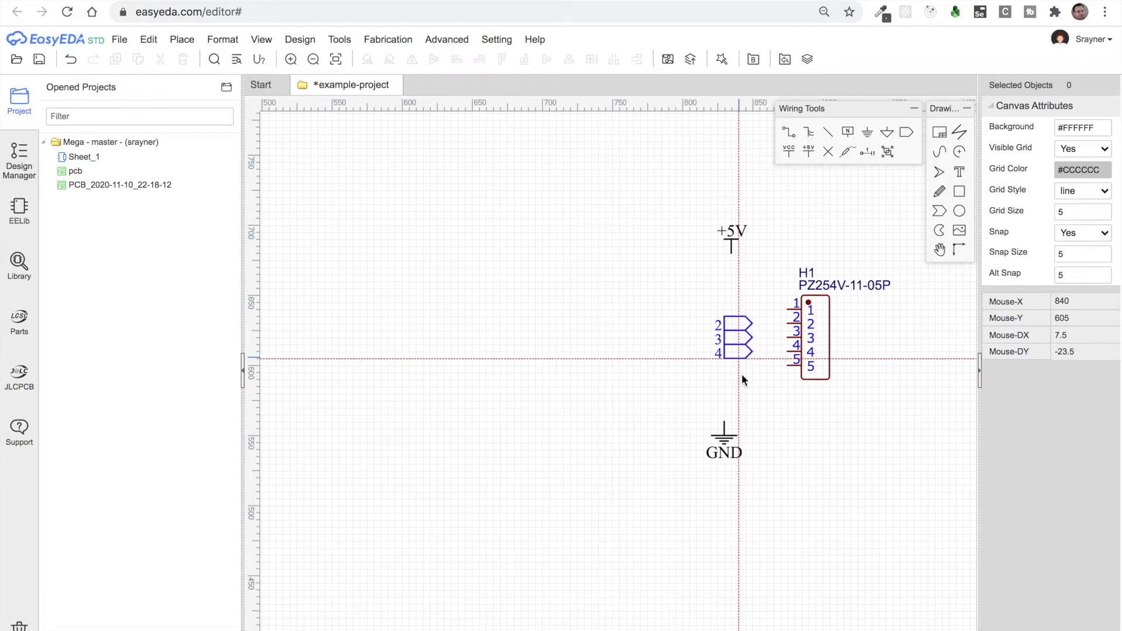
{"action": "left_click", "coordinate": [754, 323]}
{"action": "left_click", "coordinate": [789, 324]}
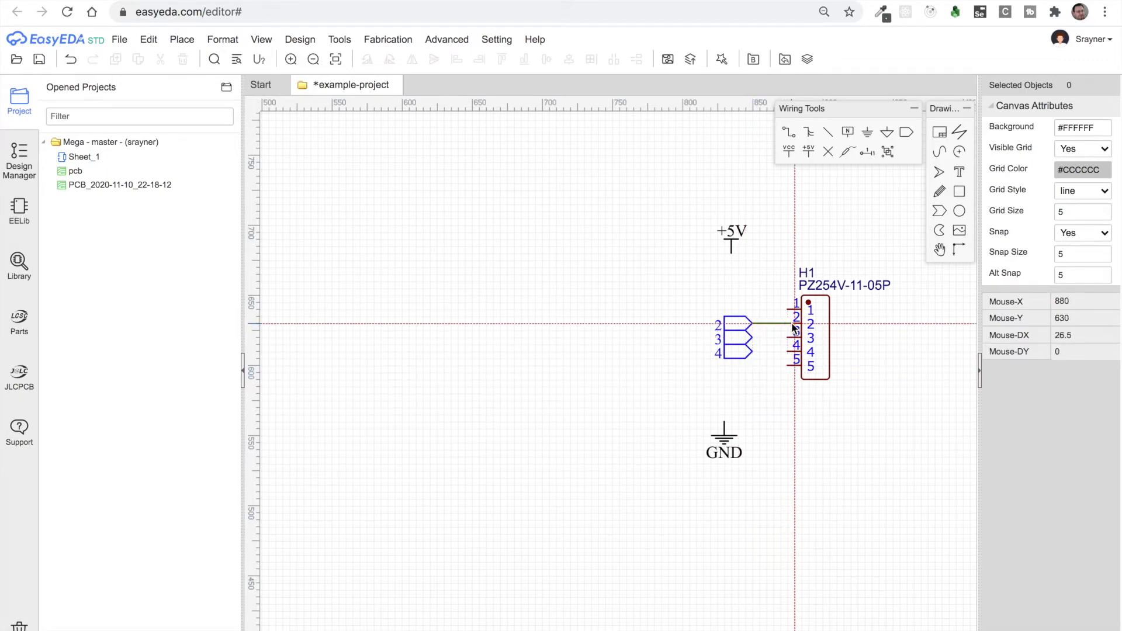
{"action": "key", "text": "Escape"}
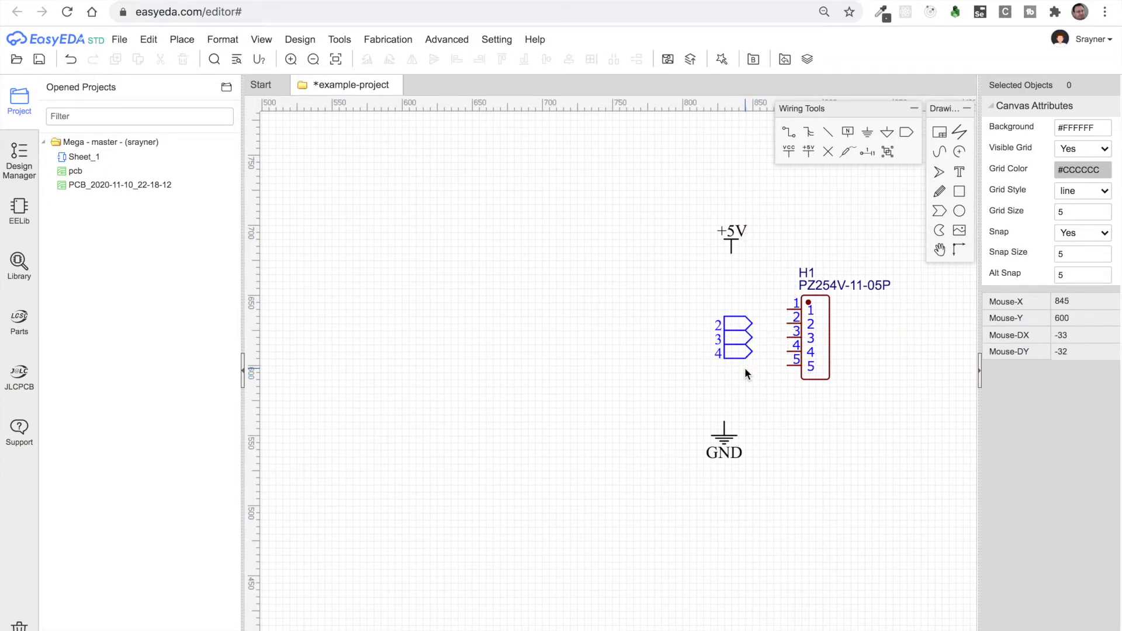
Step: Wire net ports 2, 3 and 4 straight across to the matching header pins 2, 3 and 4
{"action": "left_click", "coordinate": [753, 323]}
{"action": "left_click", "coordinate": [789, 323]}
{"action": "left_click", "coordinate": [753, 338]}
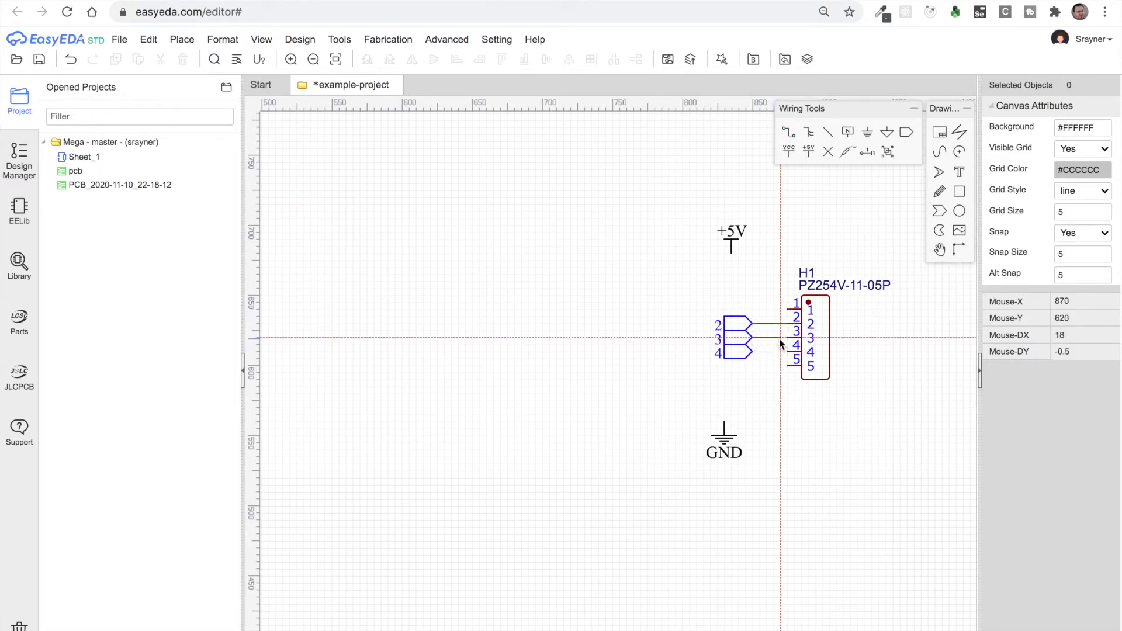
{"action": "left_click", "coordinate": [788, 337]}
{"action": "left_click", "coordinate": [753, 351]}
{"action": "left_click", "coordinate": [787, 353]}
{"action": "key", "text": "Escape"}
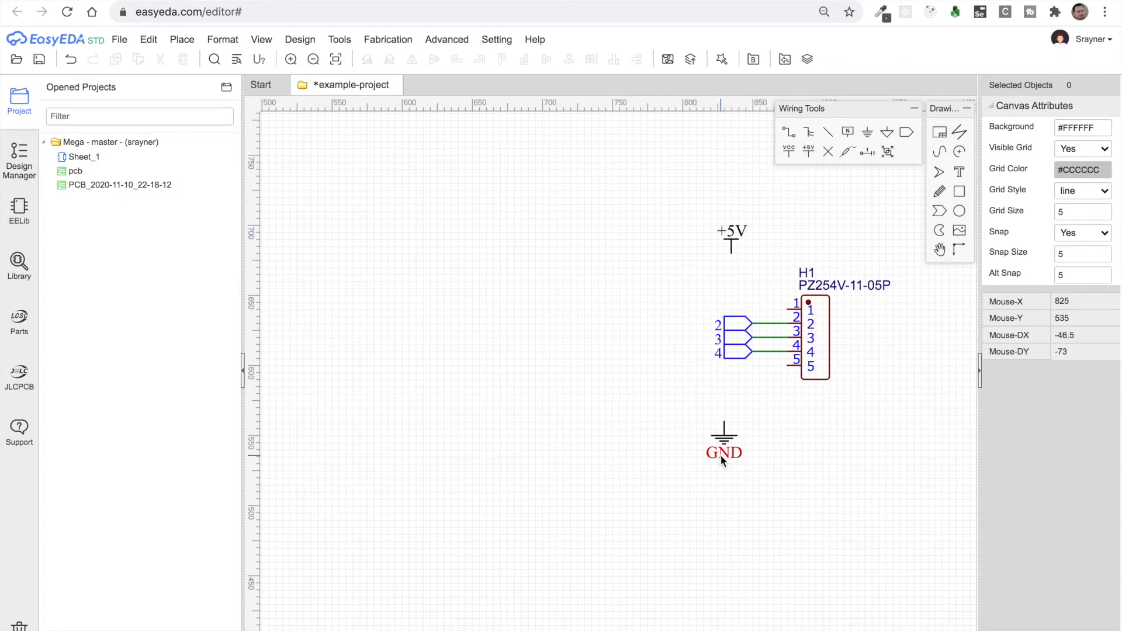
Step: Wire header pin 1 to the +5V symbol and header pin 5 to the GND symbol
{"action": "left_click", "coordinate": [789, 133]}
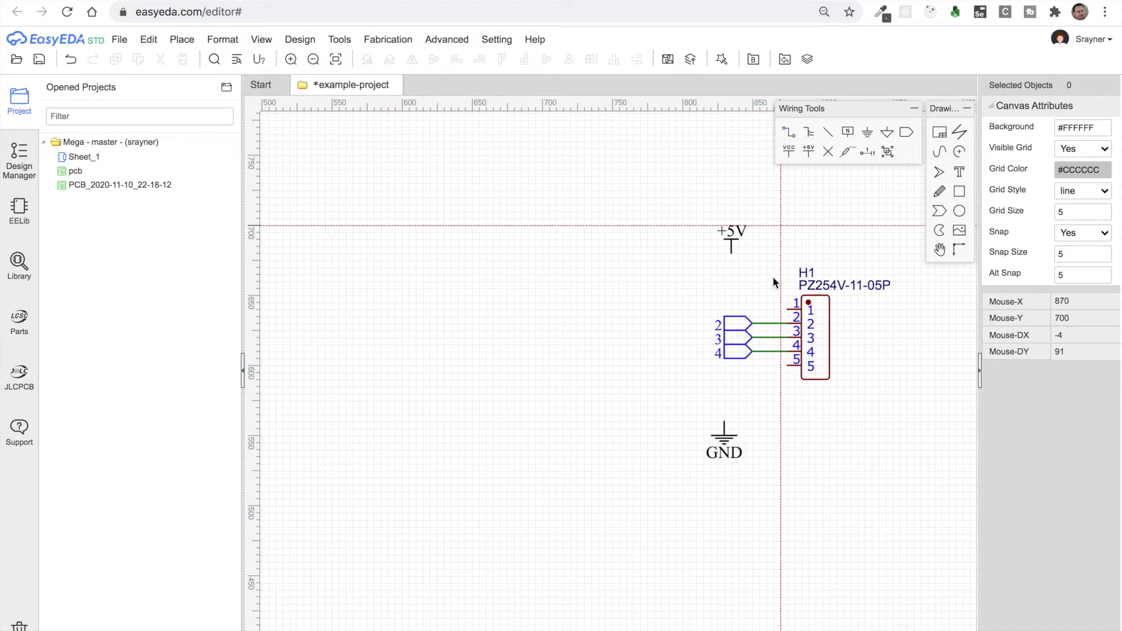
{"action": "left_click", "coordinate": [789, 314]}
{"action": "left_click", "coordinate": [730, 253]}
{"action": "left_click", "coordinate": [787, 366]}
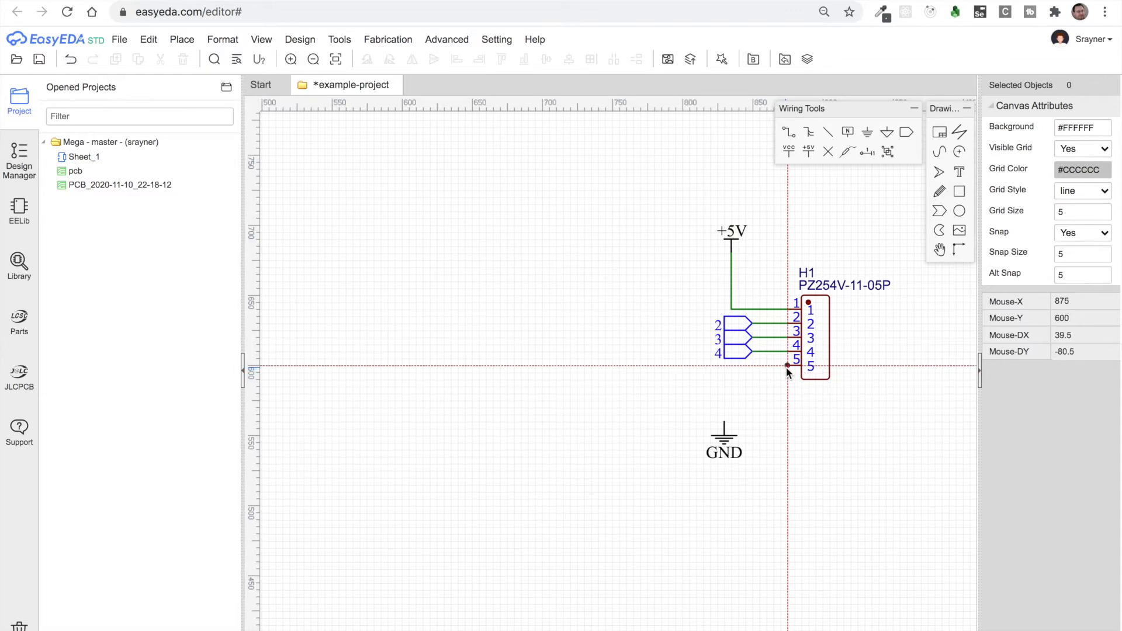
{"action": "left_click", "coordinate": [724, 422]}
{"action": "right_click", "coordinate": [804, 427]}
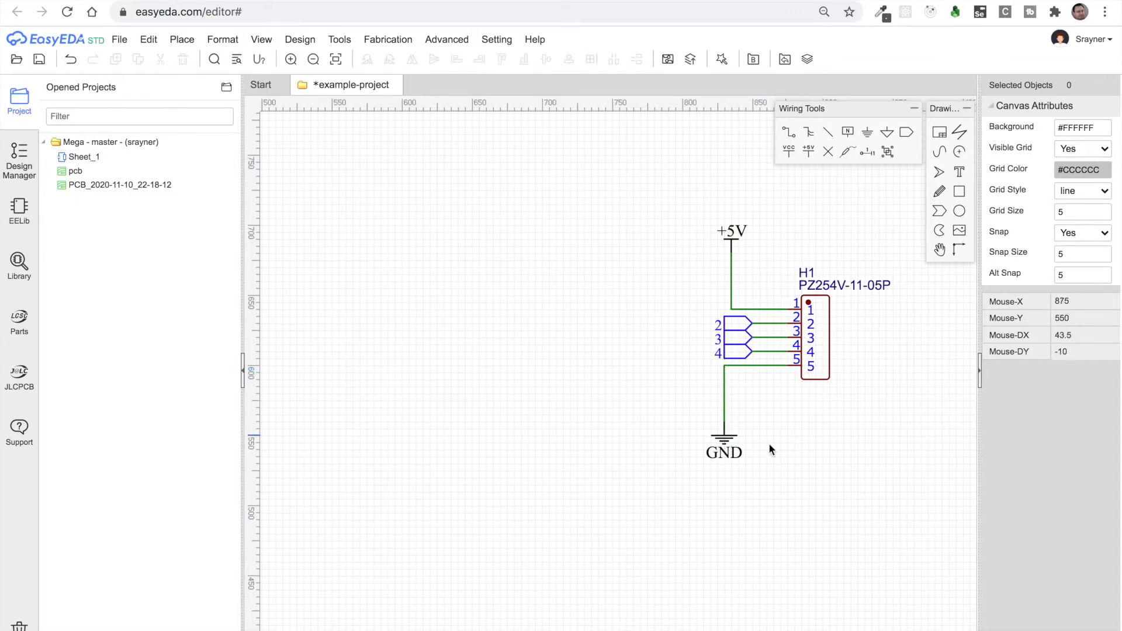
Step: Move the header's GND and +5V symbols in close beside the pins so their wires are shorter
{"action": "left_click_drag", "start_coordinate": [730, 438], "coordinate": [773, 404]}
{"action": "left_click_drag", "start_coordinate": [730, 242], "coordinate": [770, 263]}
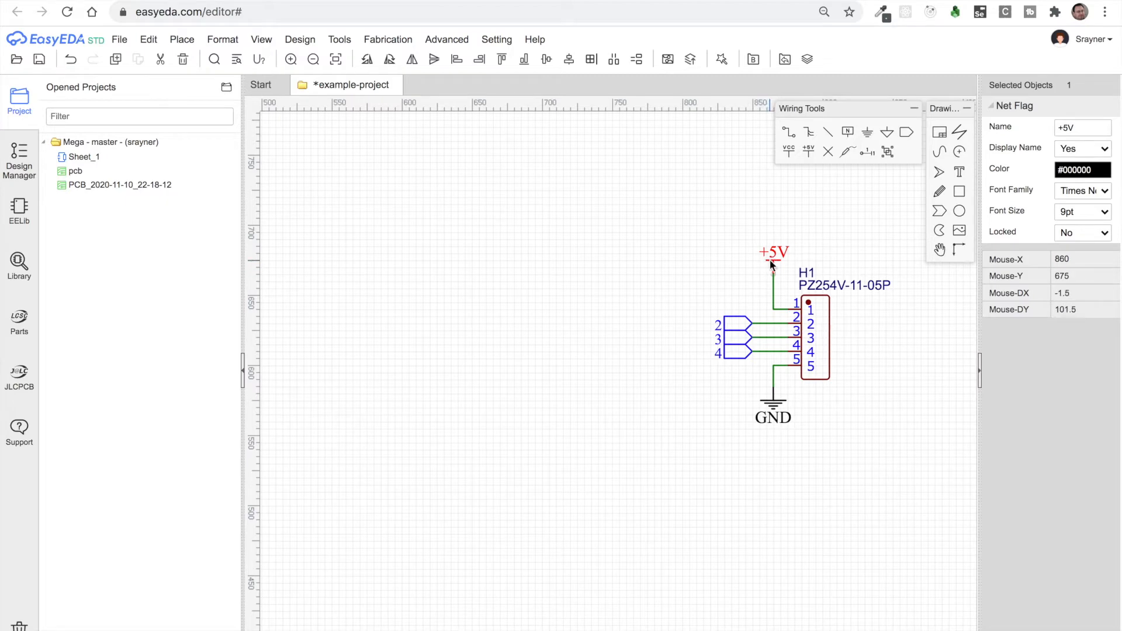
{"action": "left_click", "coordinate": [873, 452]}
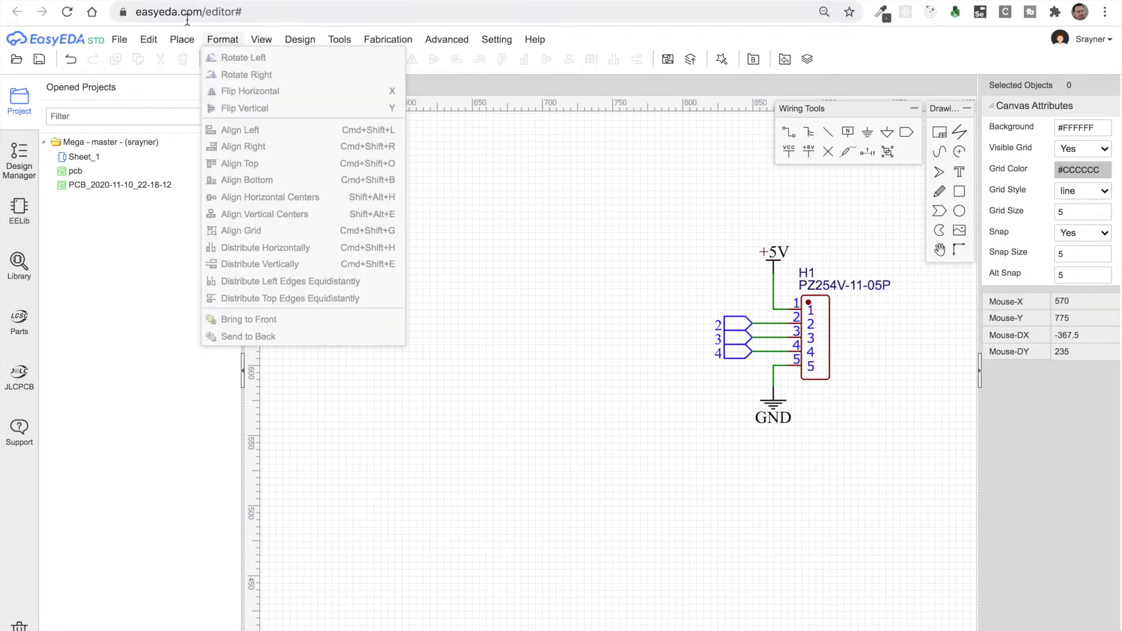
Step: Fit the whole schematic sheet in the window
{"action": "mouse_move", "coordinate": [262, 40]}
{"action": "mouse_move", "coordinate": [275, 62]}
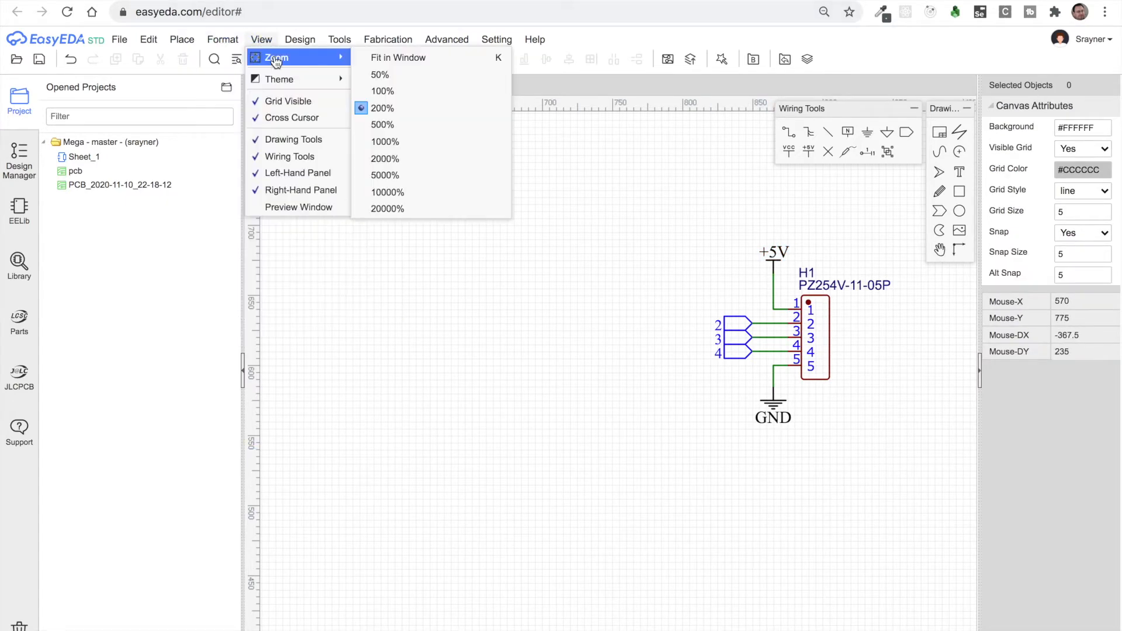
{"action": "left_click", "coordinate": [389, 58]}
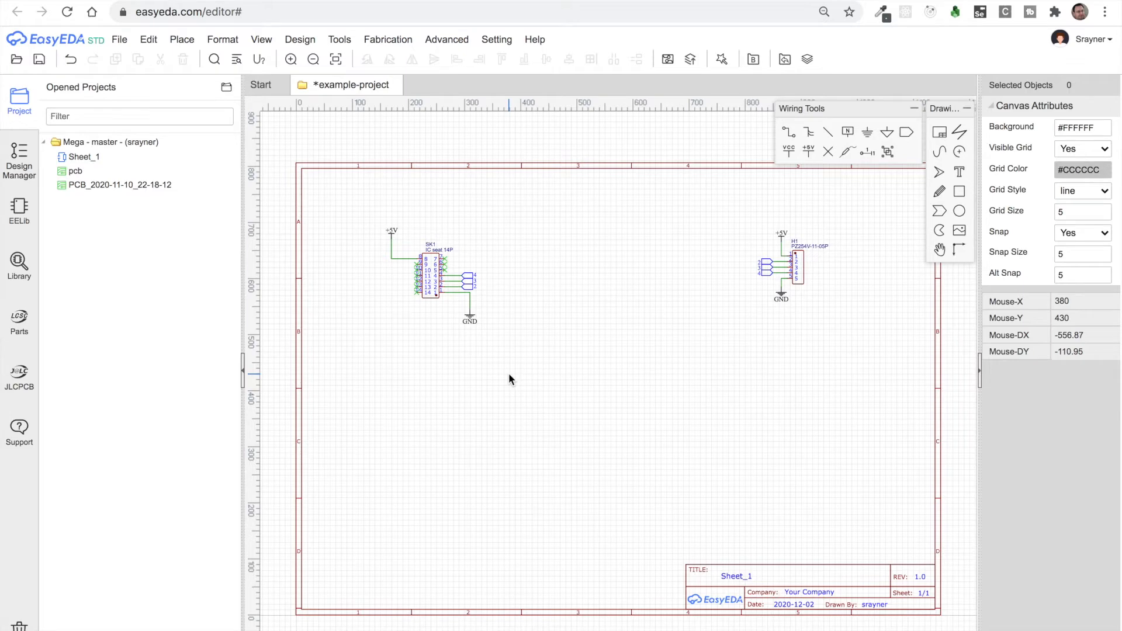
{"action": "left_click", "coordinate": [300, 39]}
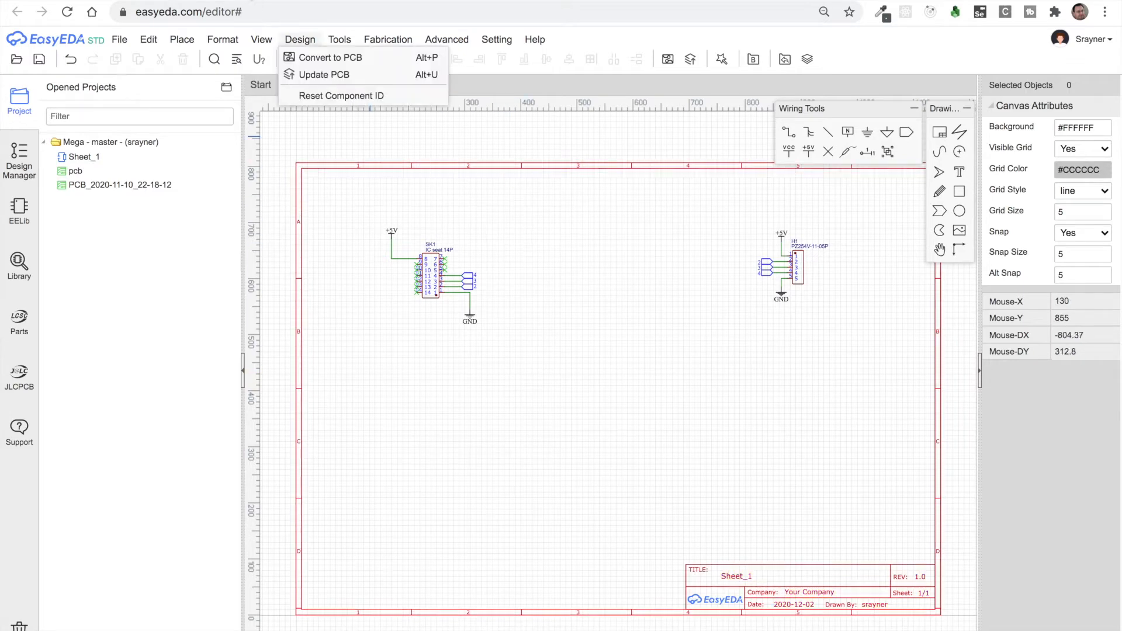
{"action": "left_click", "coordinate": [182, 39]}
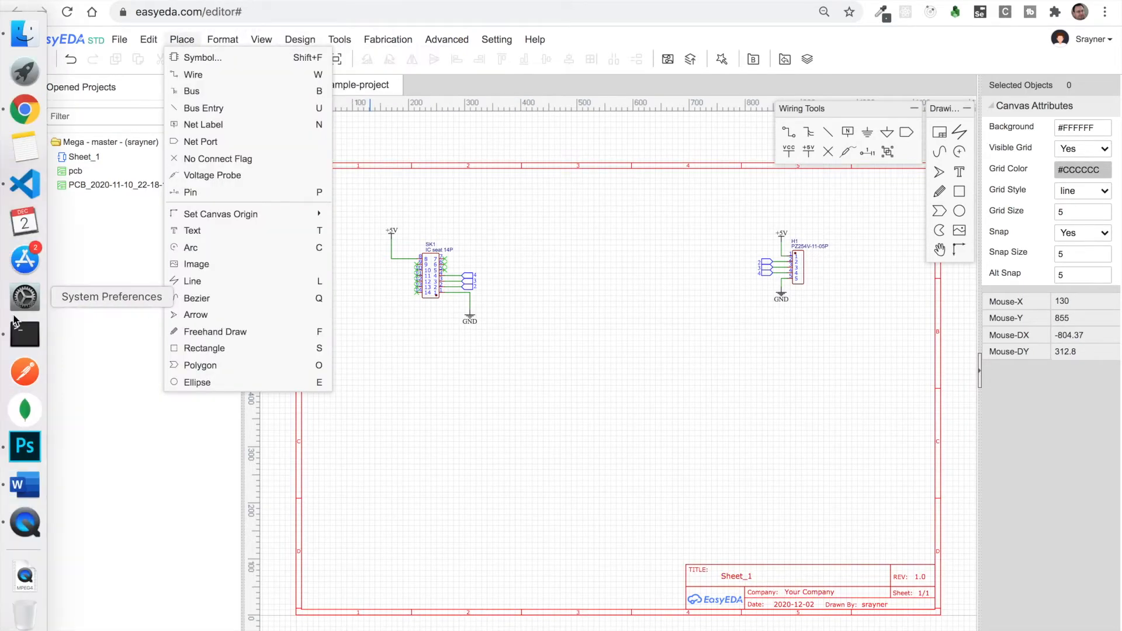
Step: Switch to the LCSC store and open the Light Emitting Diodes (LED) category under Optocouplers & LEDs & Infrared
{"action": "left_click", "coordinate": [23, 320]}
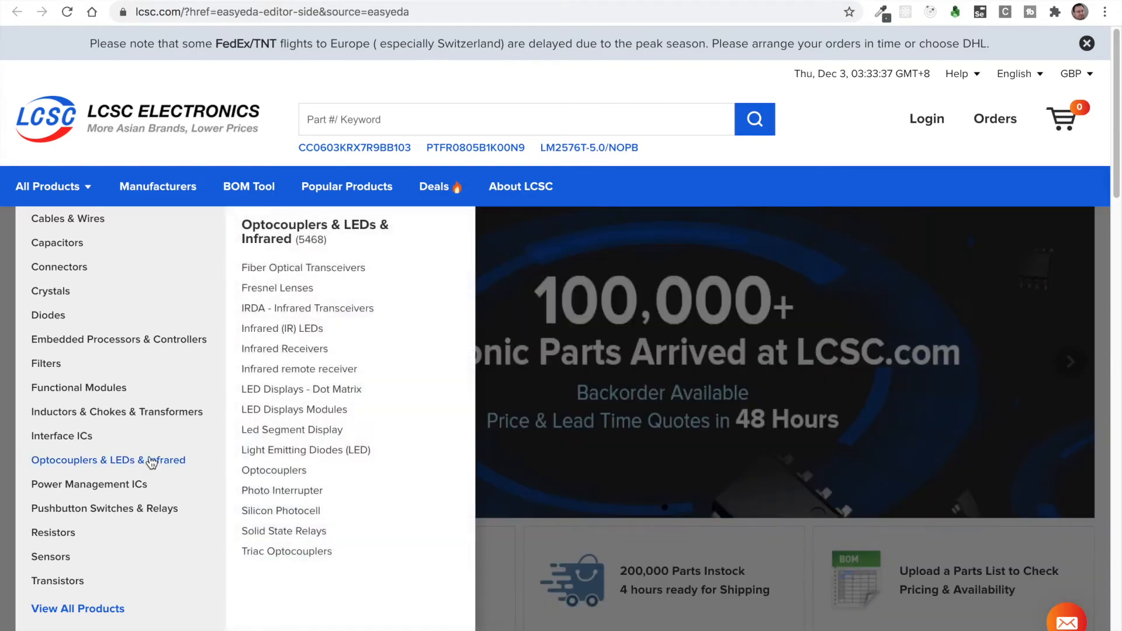
{"action": "left_click", "coordinate": [152, 463]}
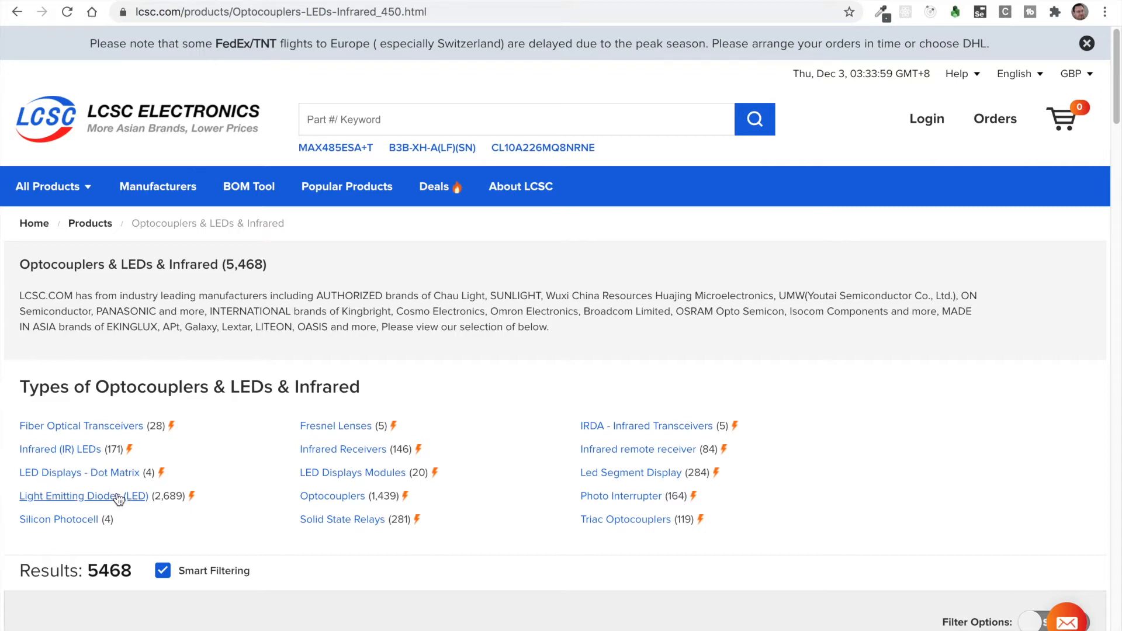
{"action": "left_click", "coordinate": [100, 498]}
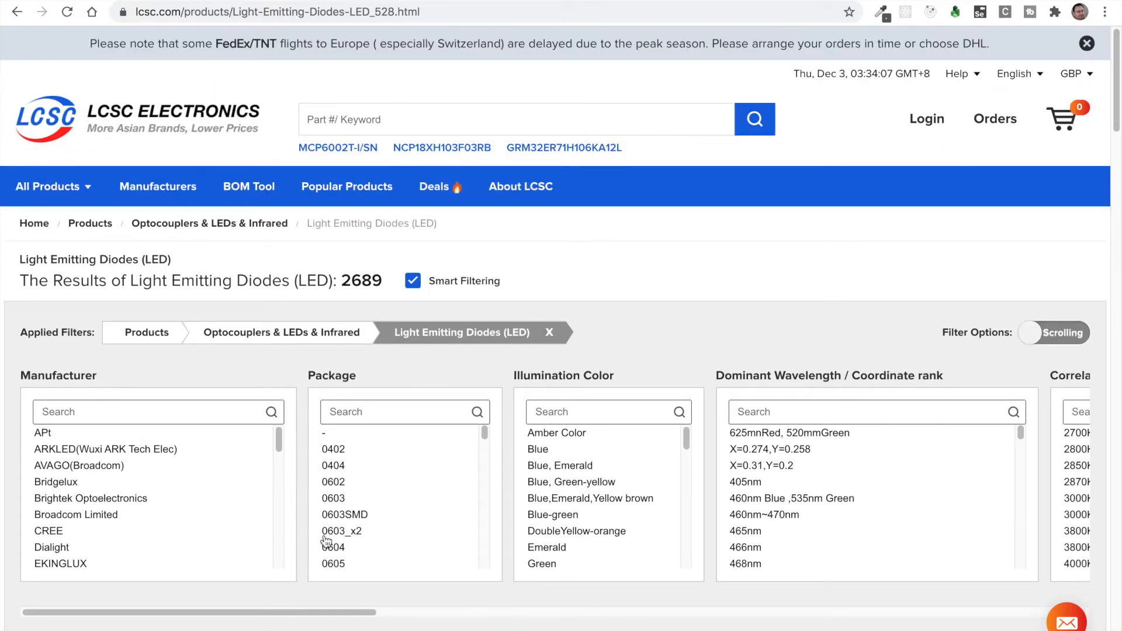
Step: Select the 3mm package as a filter for the LED listing
{"action": "scroll", "coordinate": [401, 532], "scroll_direction": "down", "scroll_amount": 3}
{"action": "scroll", "coordinate": [403, 534], "scroll_direction": "down", "scroll_amount": 5}
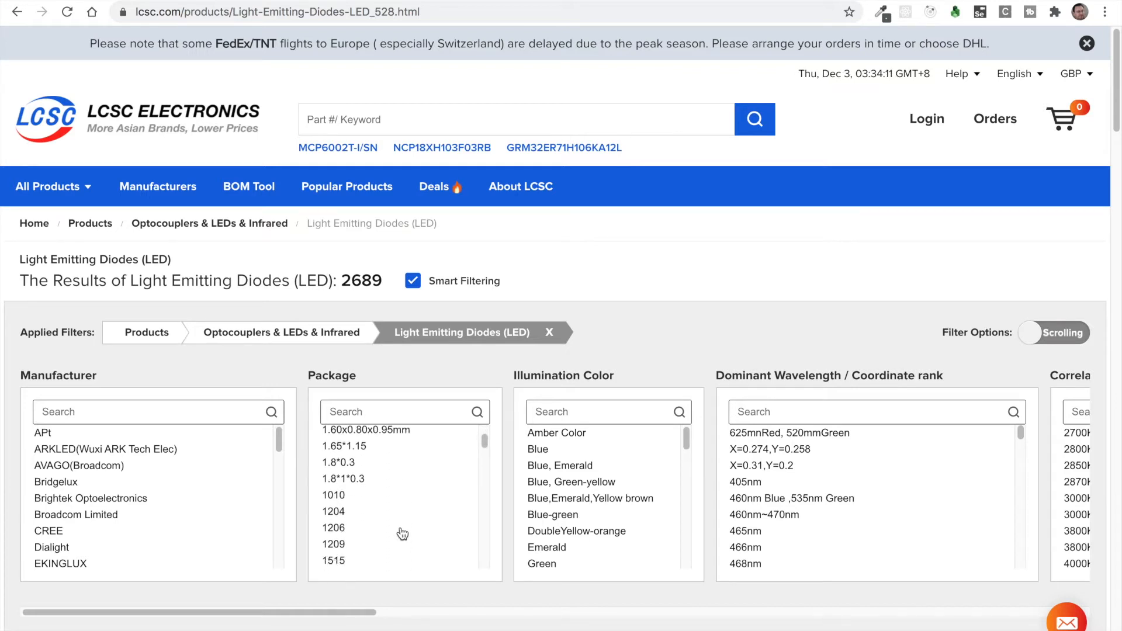
{"action": "scroll", "coordinate": [402, 535], "scroll_direction": "down", "scroll_amount": 6}
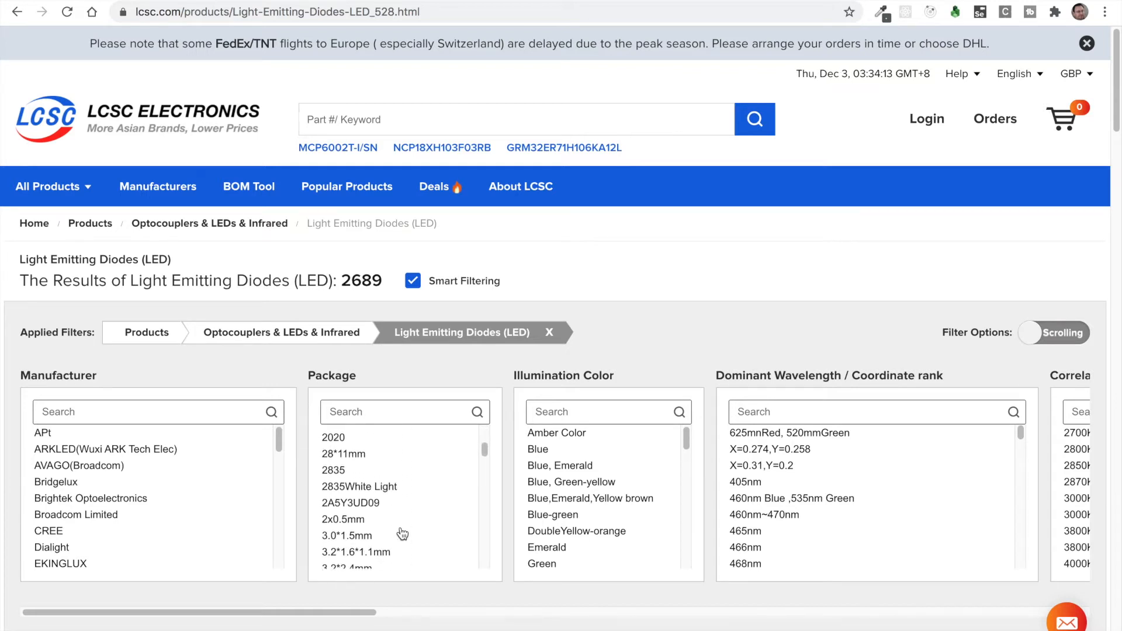
{"action": "scroll", "coordinate": [402, 534], "scroll_direction": "down", "scroll_amount": 4}
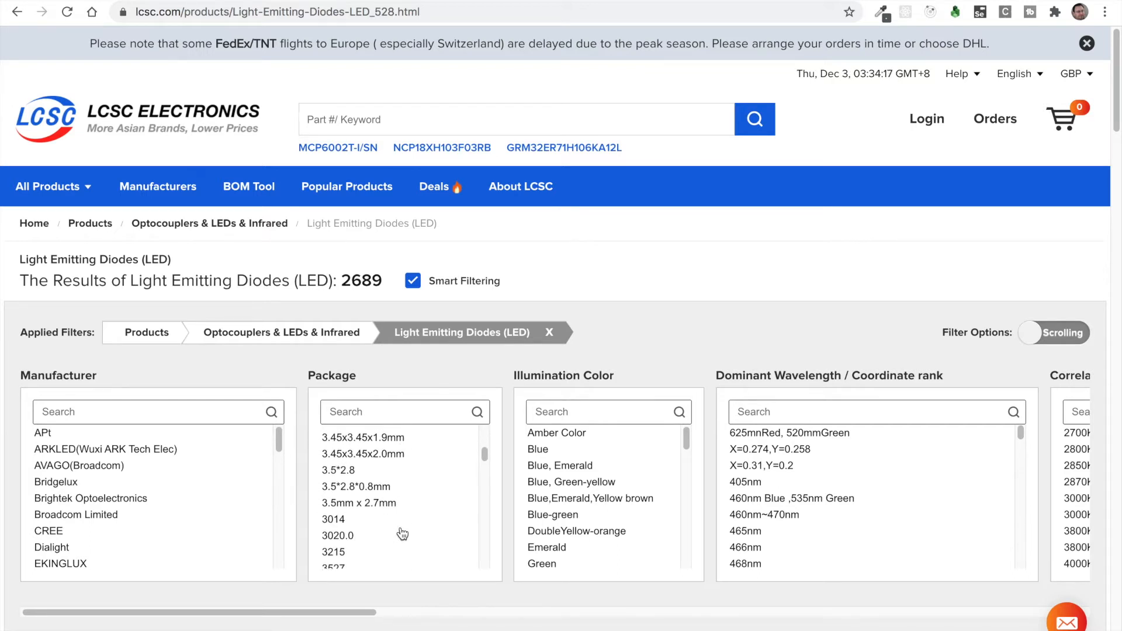
{"action": "scroll", "coordinate": [402, 534], "scroll_direction": "down", "scroll_amount": 3}
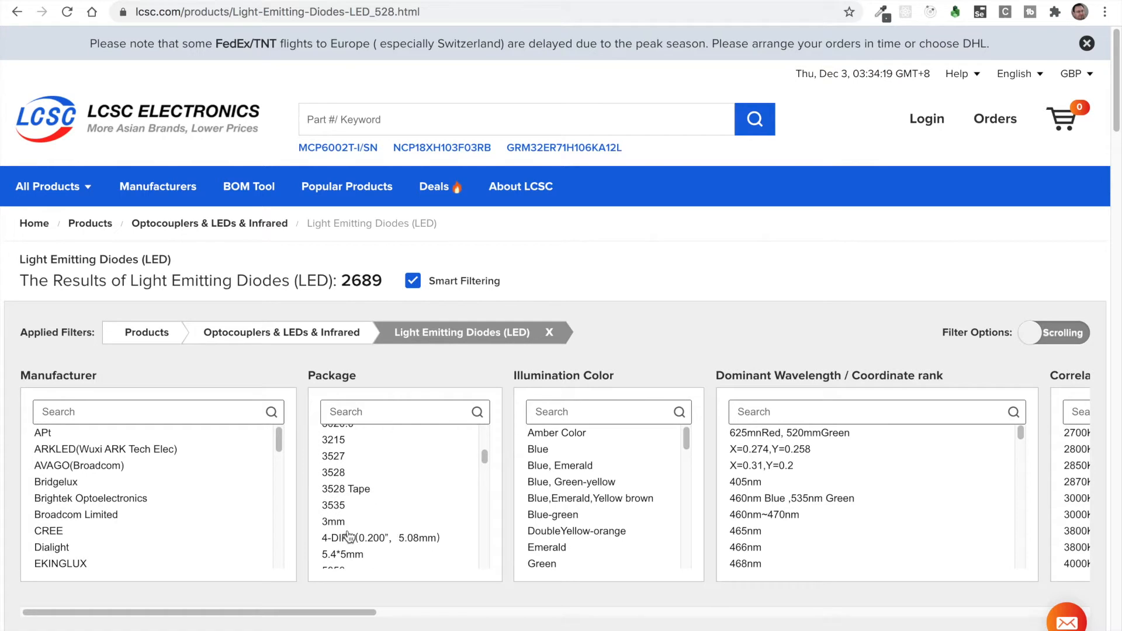
{"action": "left_click", "coordinate": [333, 522]}
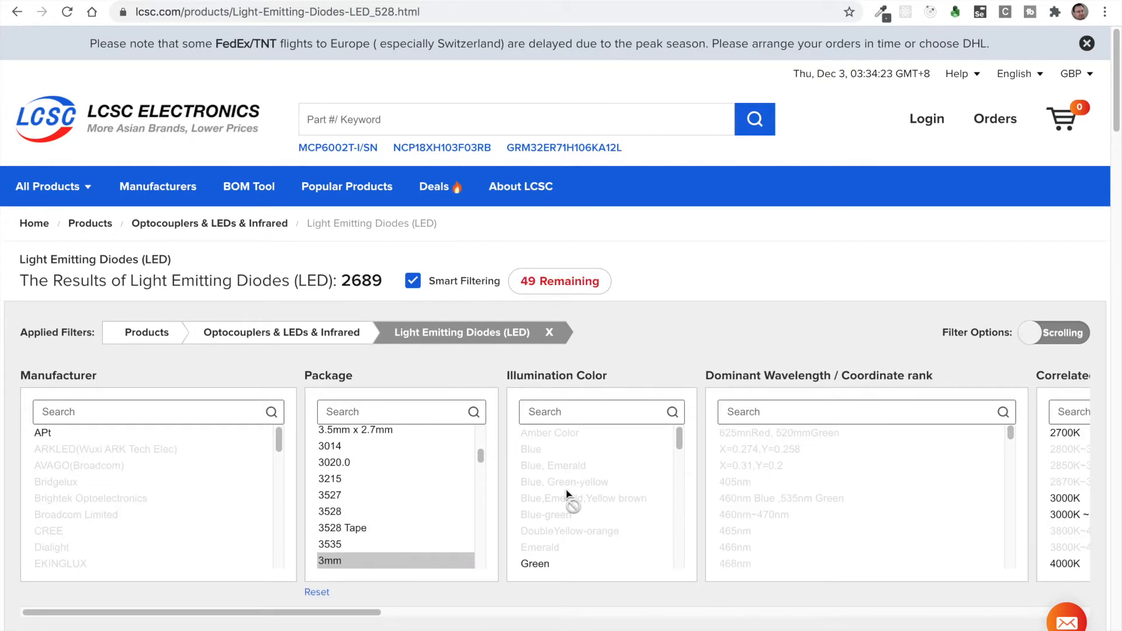
Step: Add Green as the illumination color and apply the filters to the LED results
{"action": "scroll", "coordinate": [567, 495], "scroll_direction": "down", "scroll_amount": 2}
{"action": "left_click", "coordinate": [541, 495]}
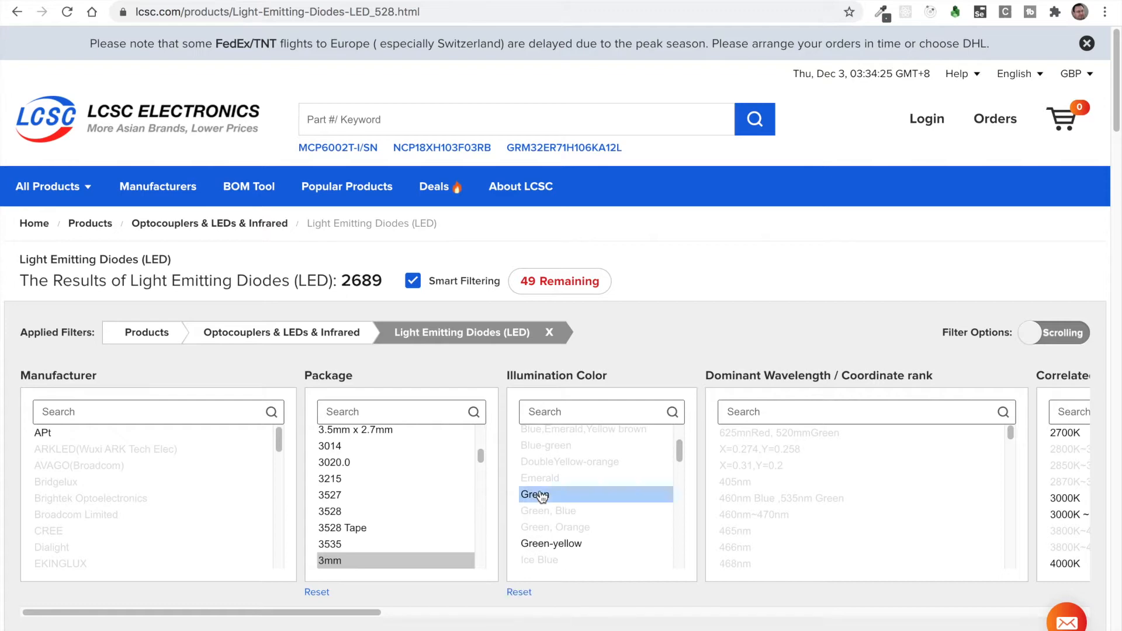
{"action": "scroll", "coordinate": [619, 321], "scroll_direction": "down", "scroll_amount": 1}
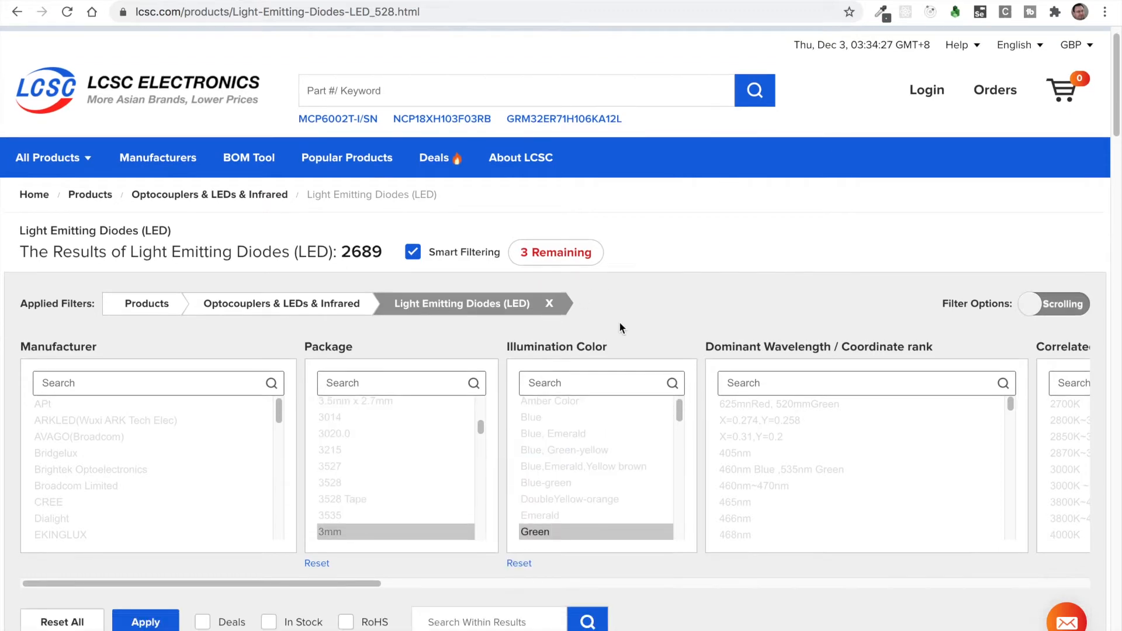
{"action": "scroll", "coordinate": [665, 336], "scroll_direction": "down", "scroll_amount": 6}
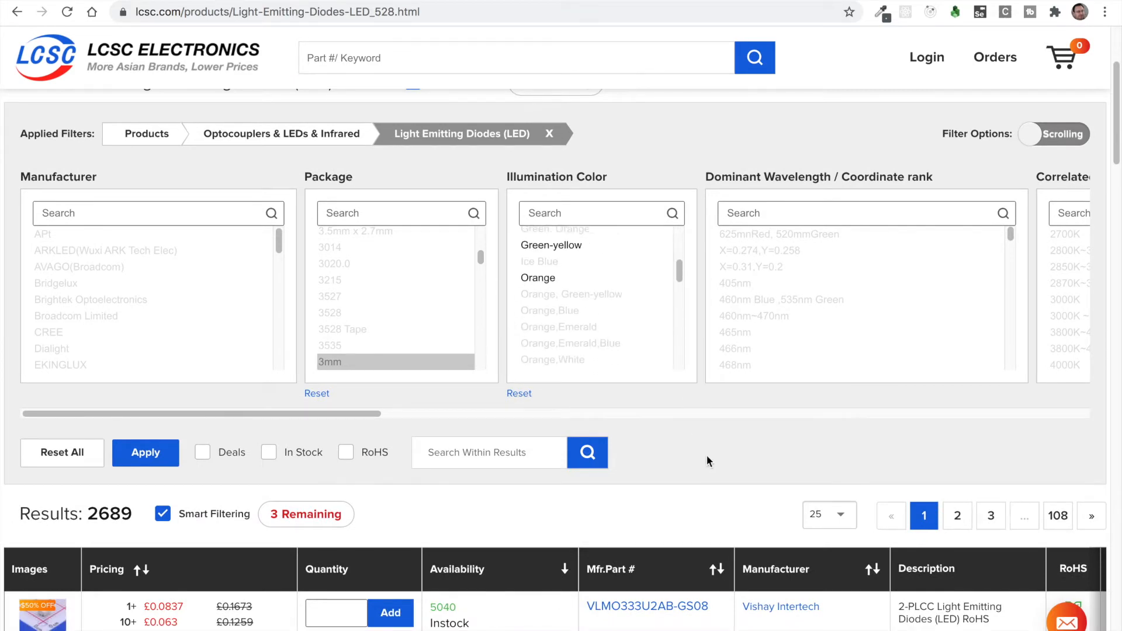
{"action": "scroll", "coordinate": [707, 456], "scroll_direction": "down", "scroll_amount": 3}
{"action": "scroll", "coordinate": [707, 456], "scroll_direction": "down", "scroll_amount": 2}
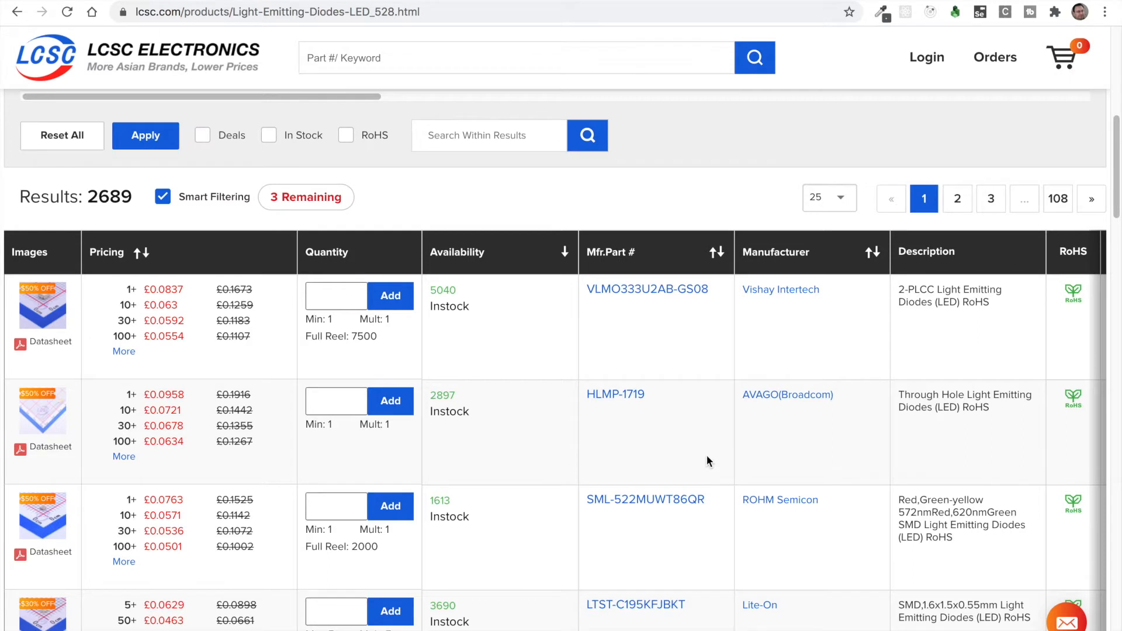
{"action": "mouse_move", "coordinate": [51, 309]}
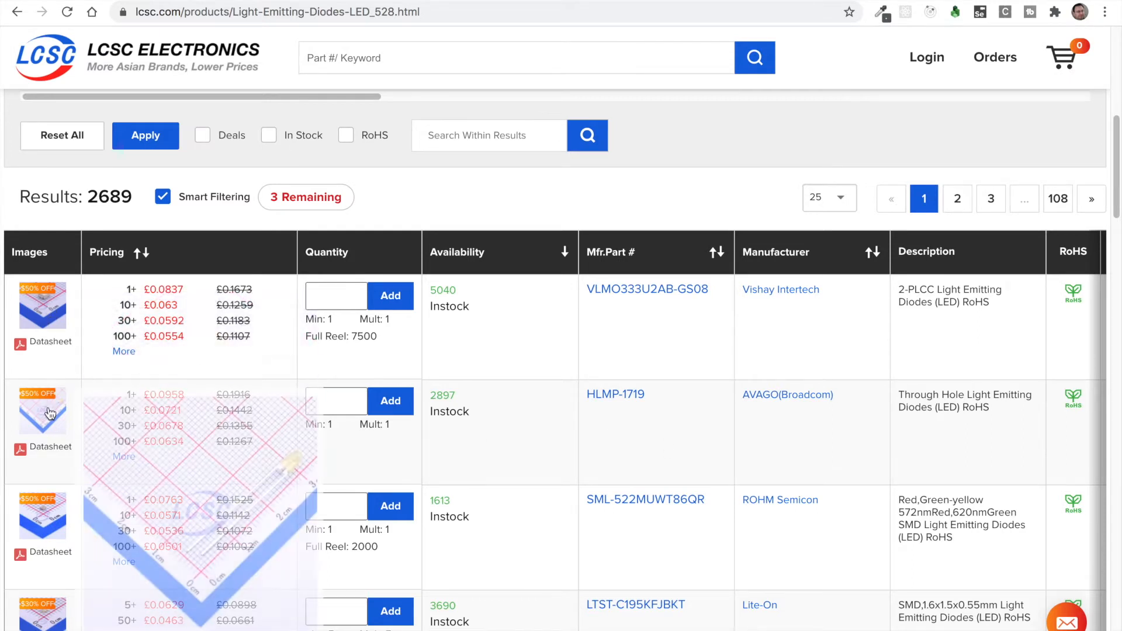
{"action": "scroll", "coordinate": [435, 283], "scroll_direction": "up", "scroll_amount": 3}
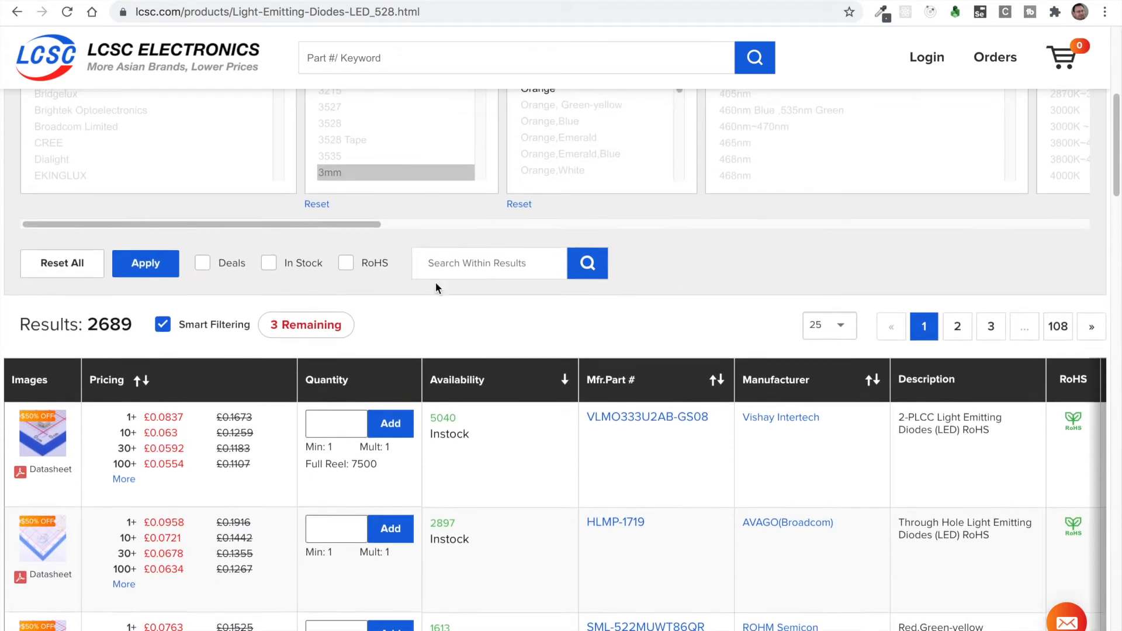
{"action": "left_click", "coordinate": [142, 263]}
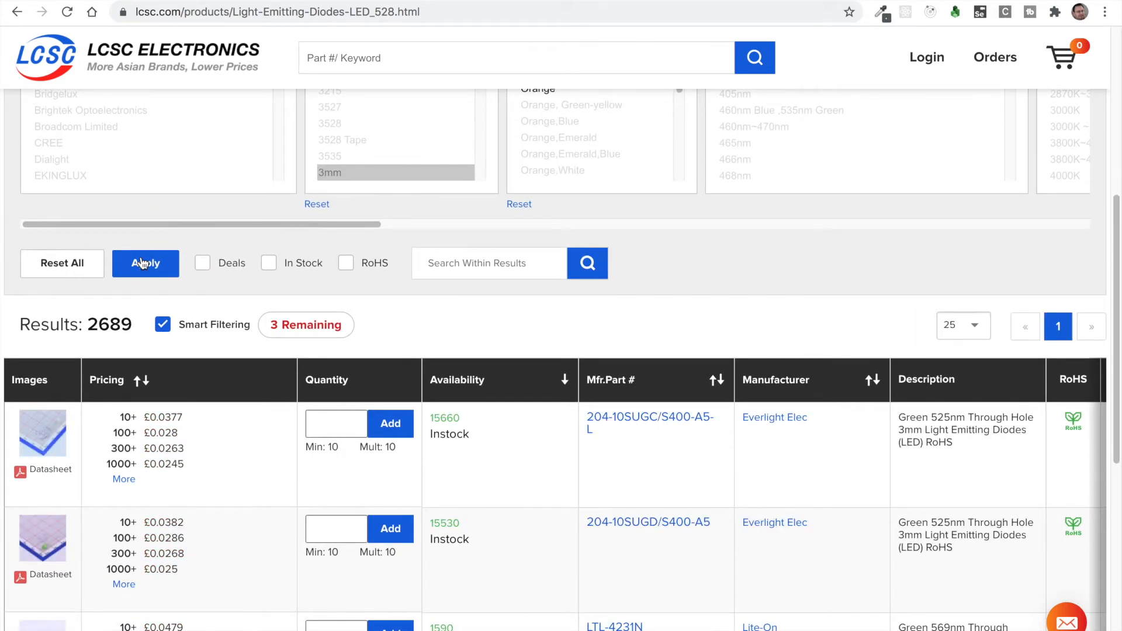
Step: Compare the photos of the filtered LEDs and copy the part number 204-10SUGD/S400-A5
{"action": "scroll", "coordinate": [258, 503], "scroll_direction": "down", "scroll_amount": 3}
{"action": "scroll", "coordinate": [258, 510], "scroll_direction": "up", "scroll_amount": 1}
{"action": "mouse_move", "coordinate": [37, 270]}
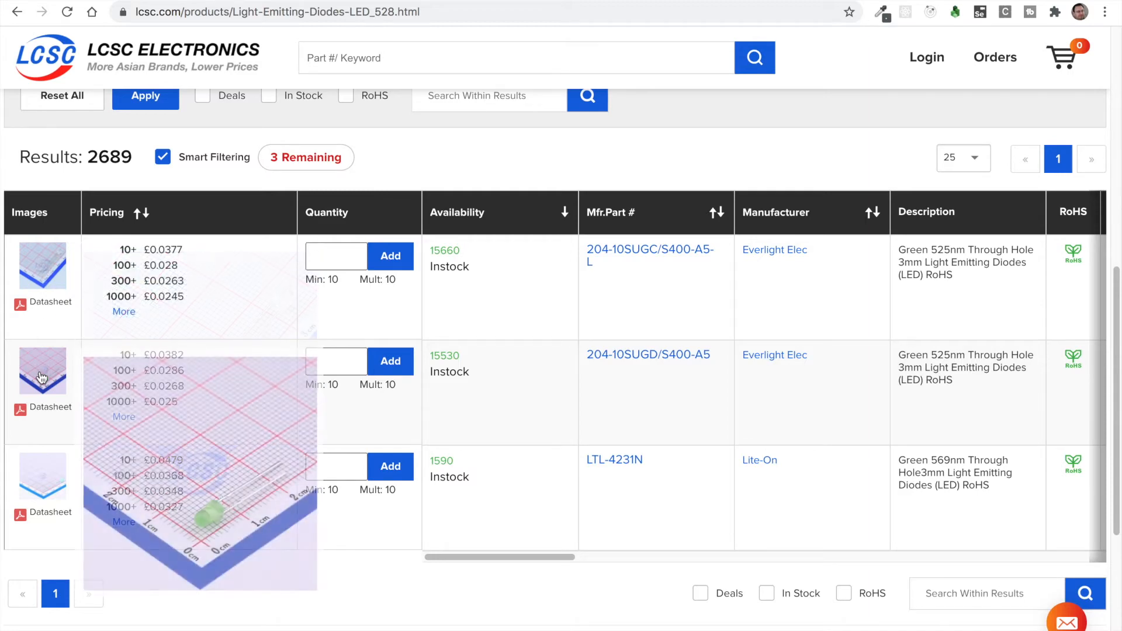
{"action": "mouse_move", "coordinate": [53, 484]}
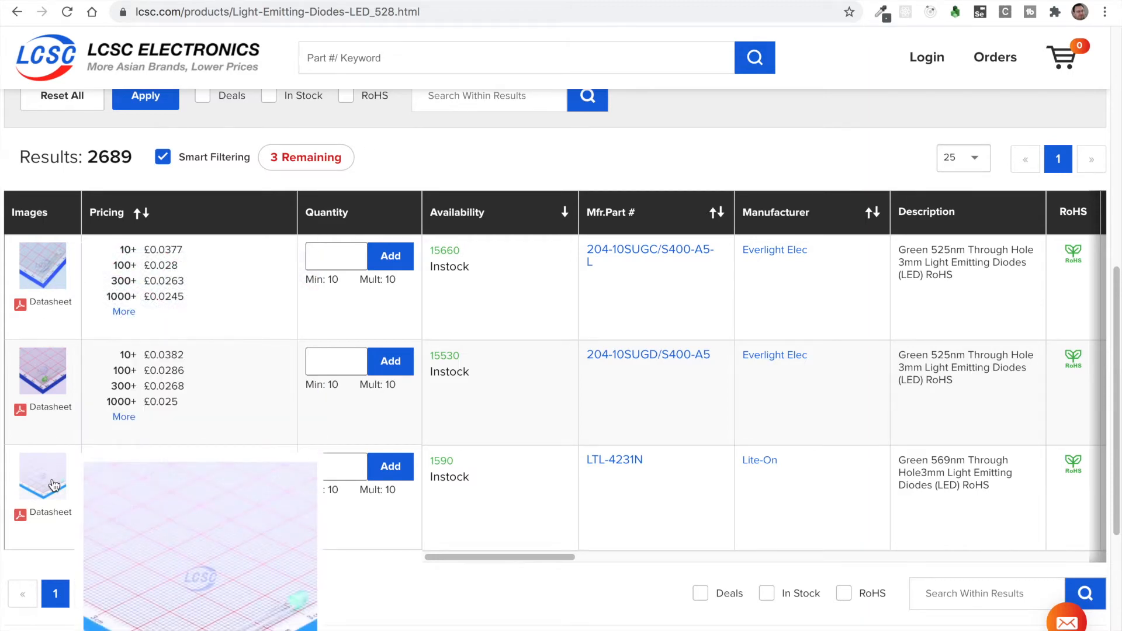
{"action": "mouse_move", "coordinate": [42, 374]}
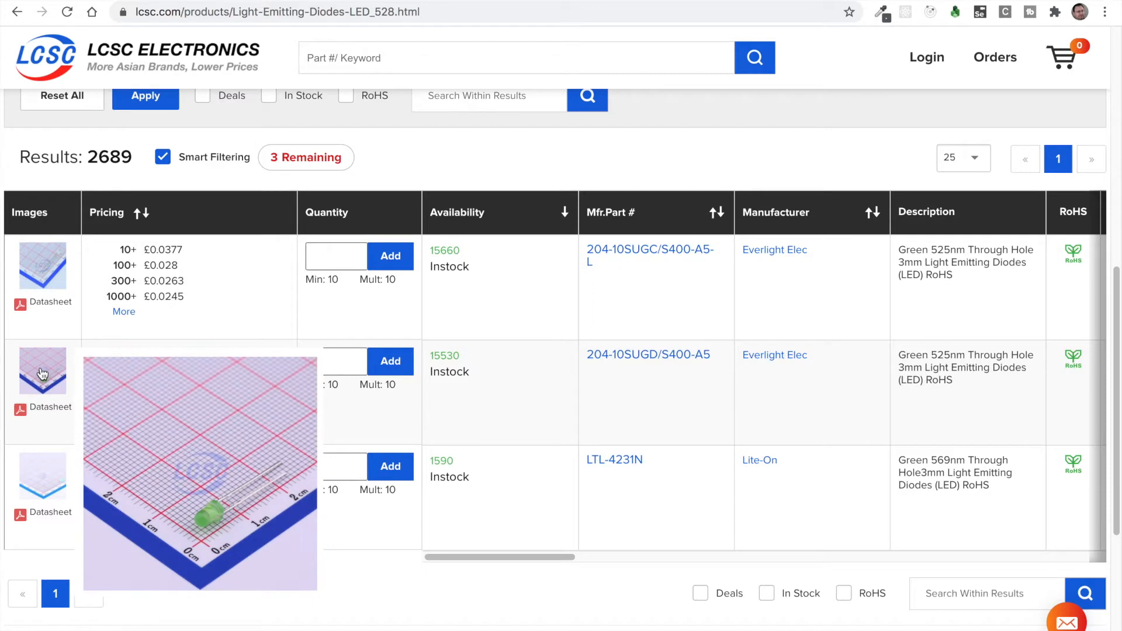
{"action": "left_click_drag", "start_coordinate": [714, 356], "coordinate": [591, 363]}
{"action": "key", "text": "ctrl+c"}
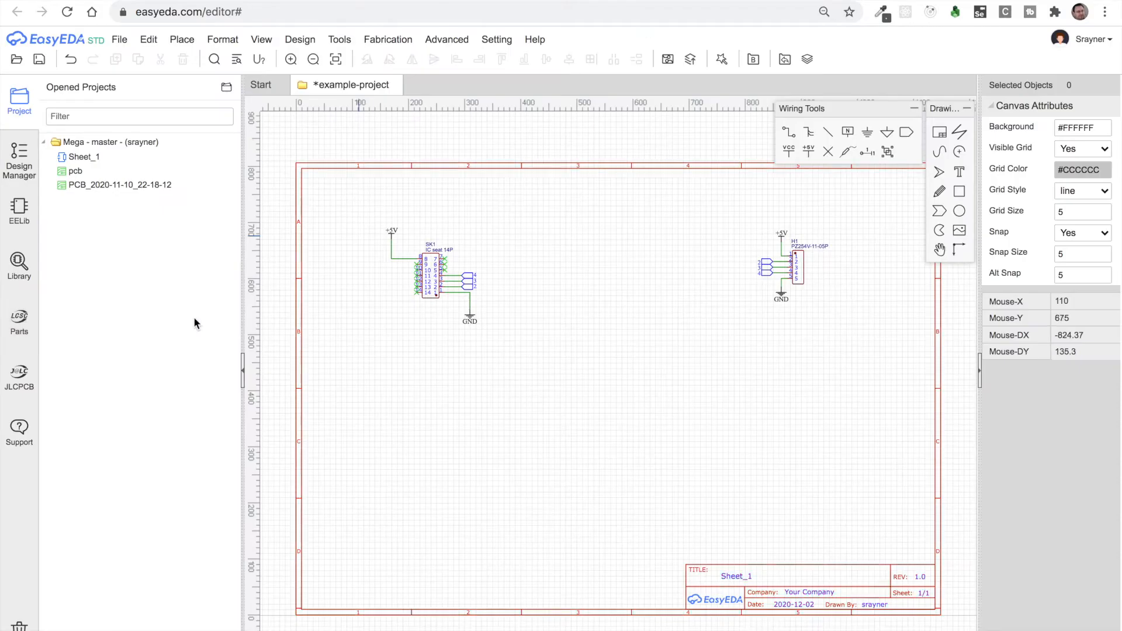
Step: Switch to the EasyEDA schematic, search the component library for 204-10SUGD/S400-A5 and select the matching LCSC symbol
{"action": "left_click", "coordinate": [19, 266]}
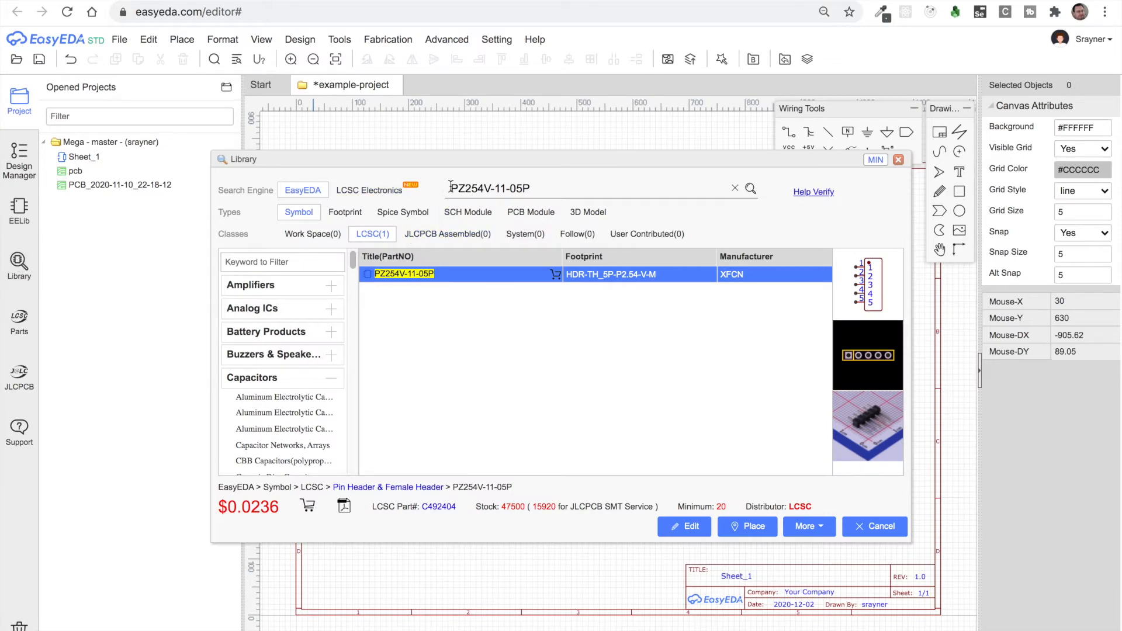
{"action": "left_click_drag", "start_coordinate": [552, 192], "coordinate": [438, 193]}
{"action": "key", "text": "ctrl+v"}
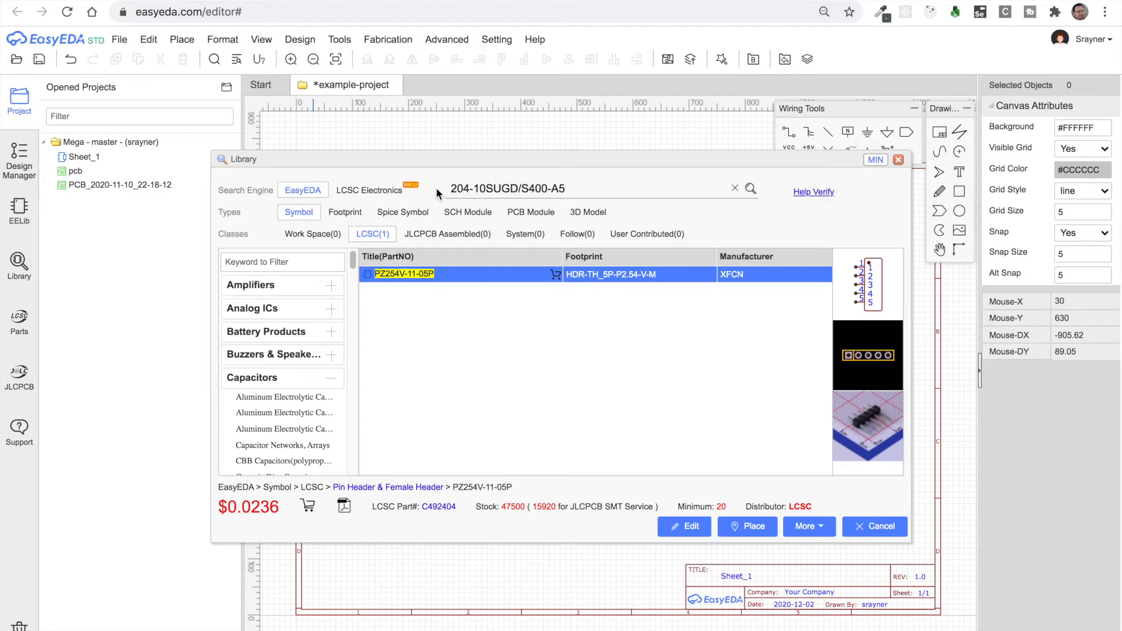
{"action": "left_click", "coordinate": [750, 189]}
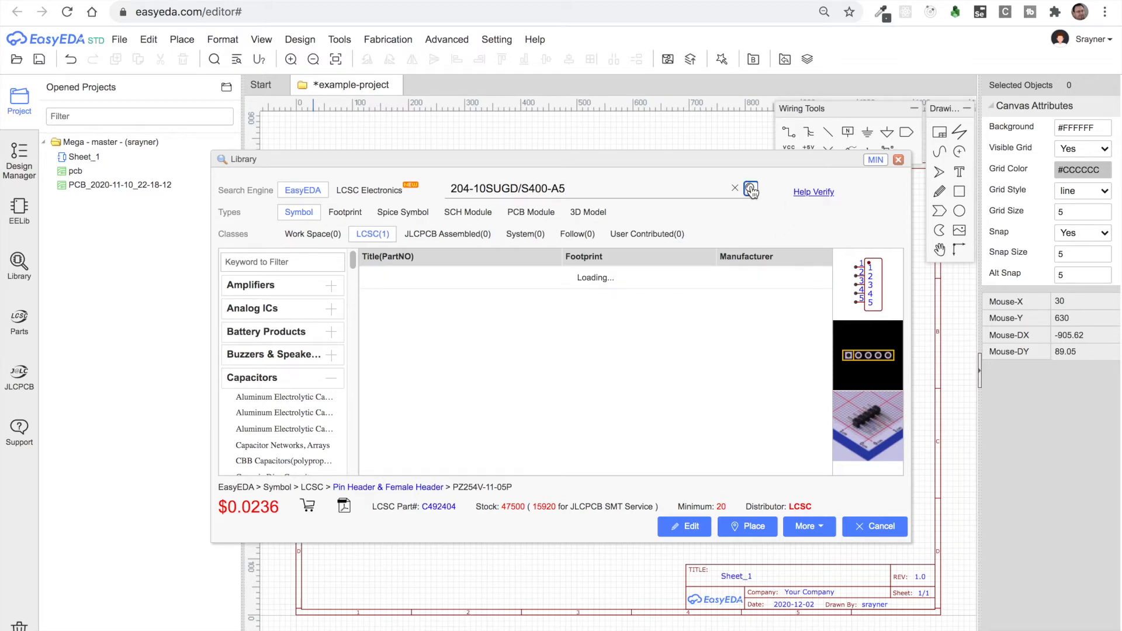
{"action": "left_click", "coordinate": [480, 282]}
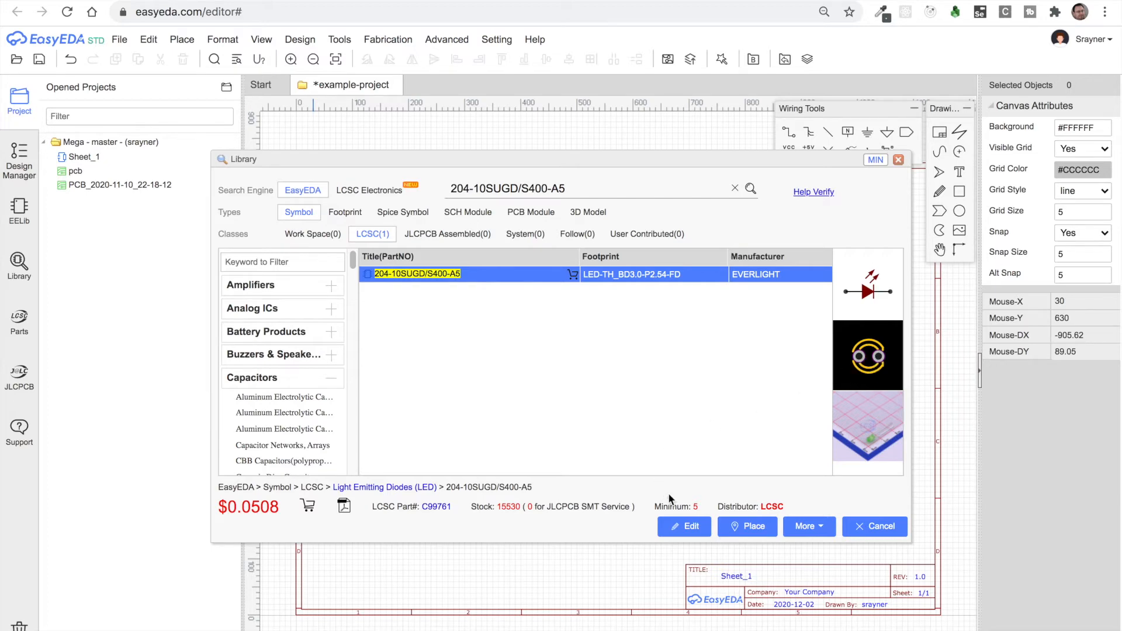
Step: Place the LED upright, rotated 90°, in the empty lower middle of the sheet
{"action": "left_click", "coordinate": [751, 529]}
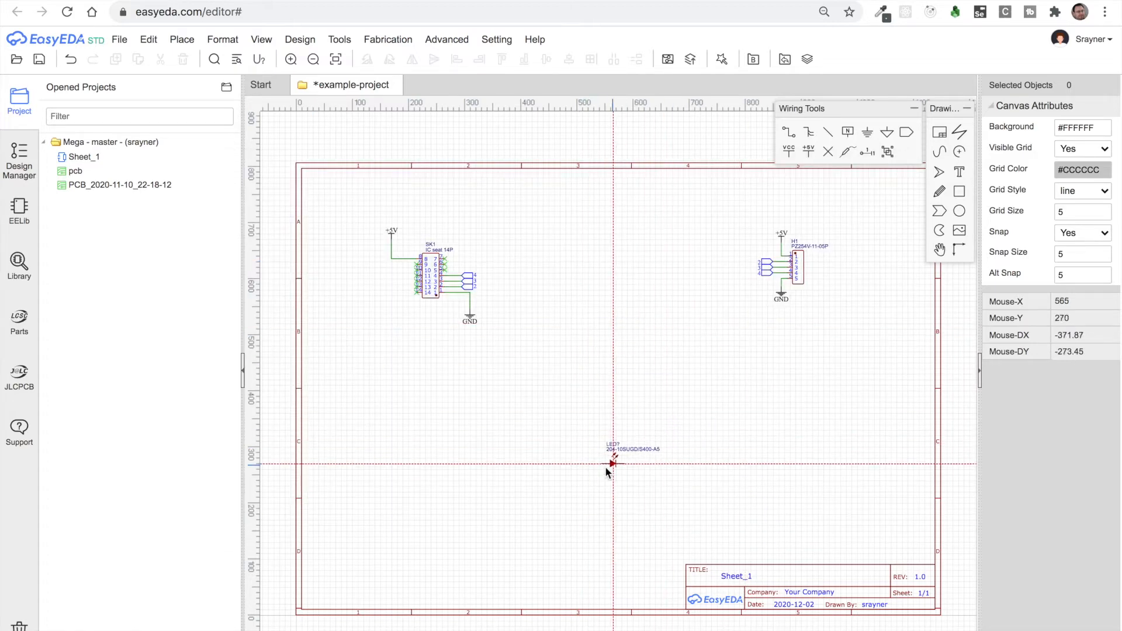
{"action": "key", "text": "space"}
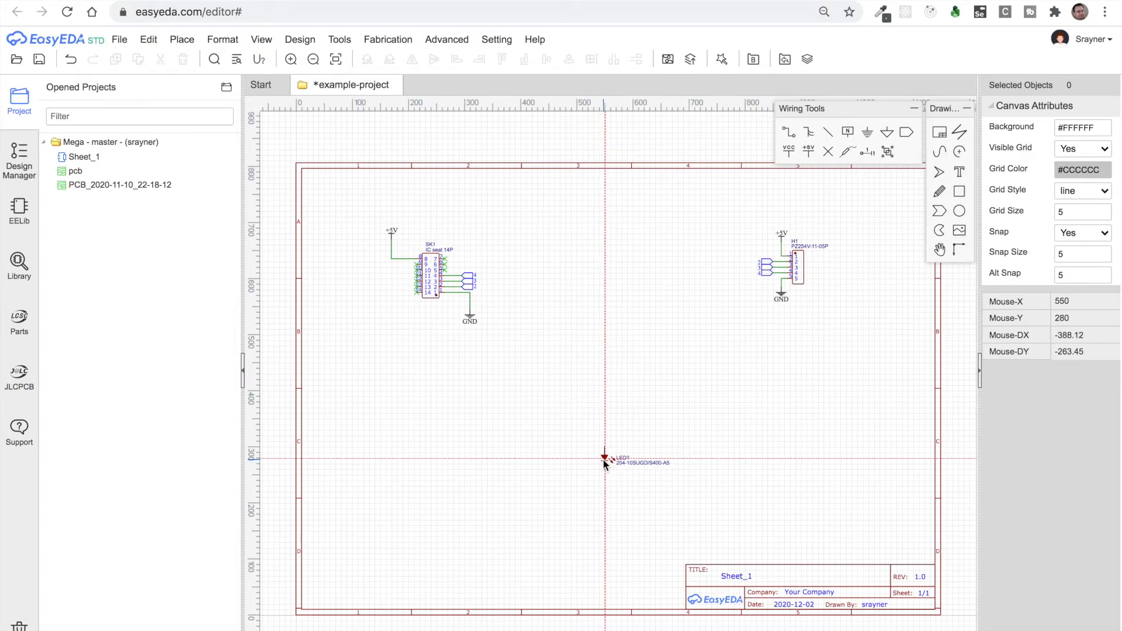
{"action": "left_click", "coordinate": [613, 463]}
{"action": "key", "text": "Escape"}
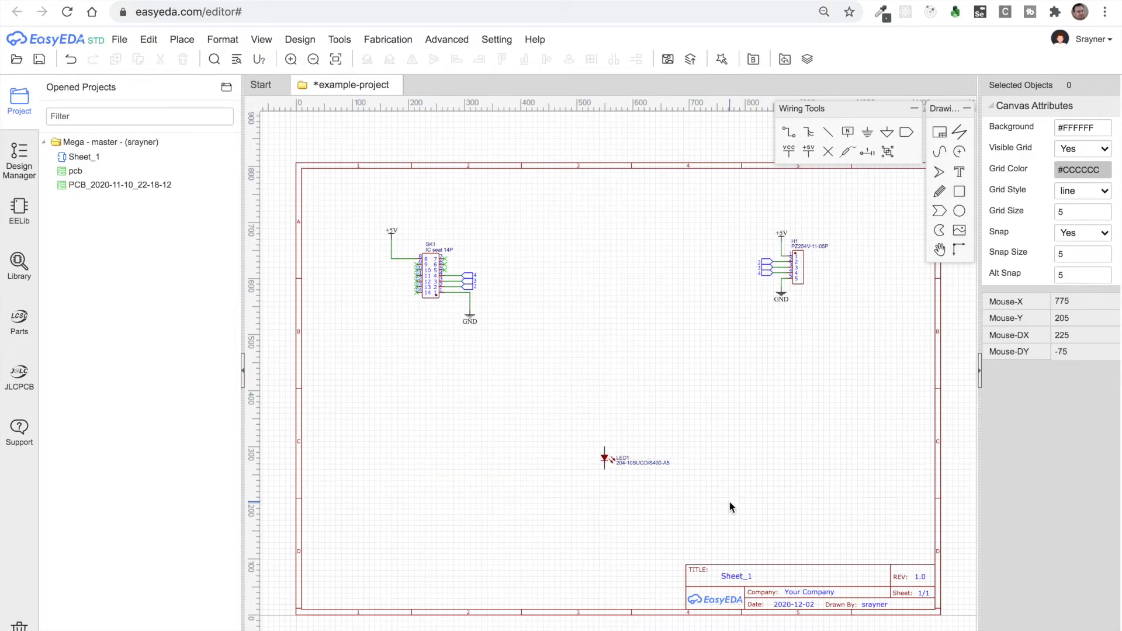
Step: Place a GND symbol just below the LED and a +5V symbol well above it, in line with its pins
{"action": "left_click", "coordinate": [868, 136]}
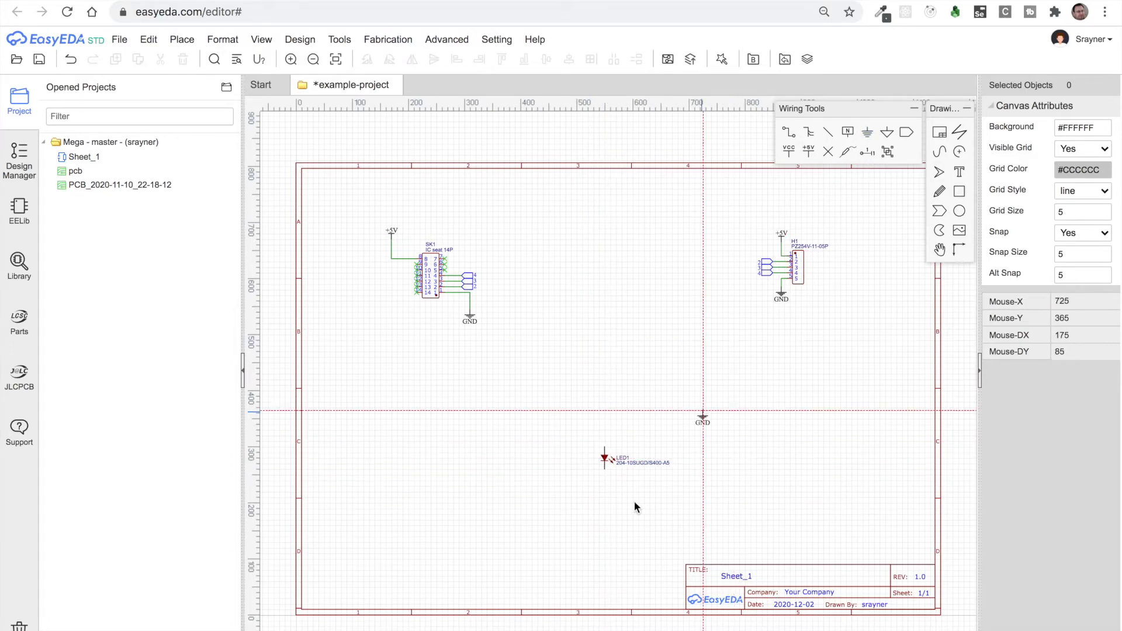
{"action": "left_click", "coordinate": [605, 483]}
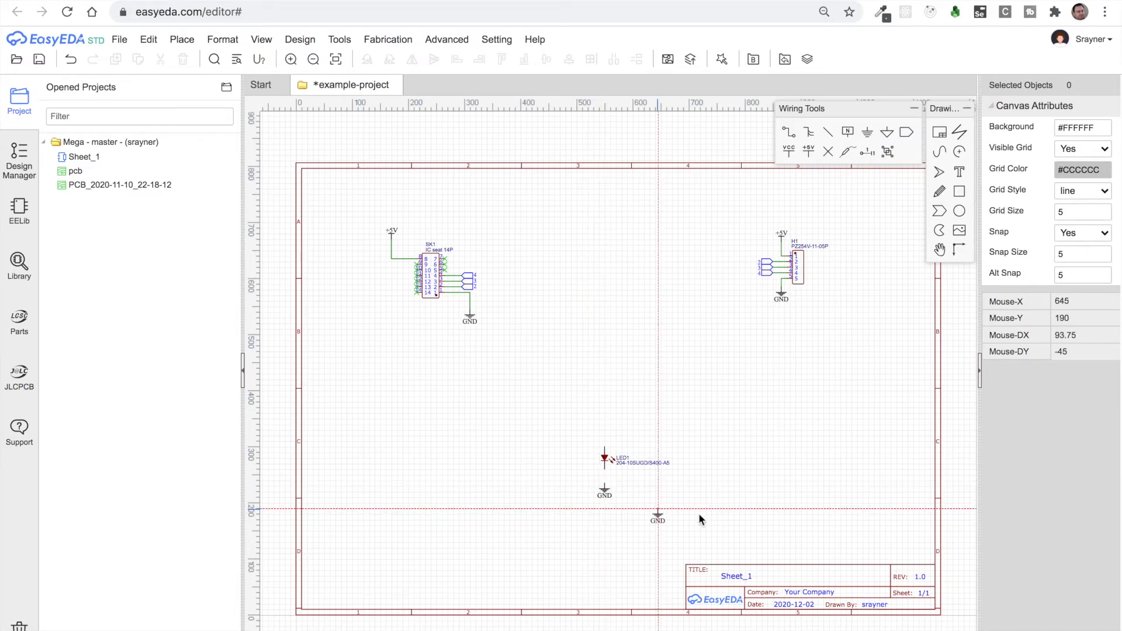
{"action": "left_click", "coordinate": [806, 155]}
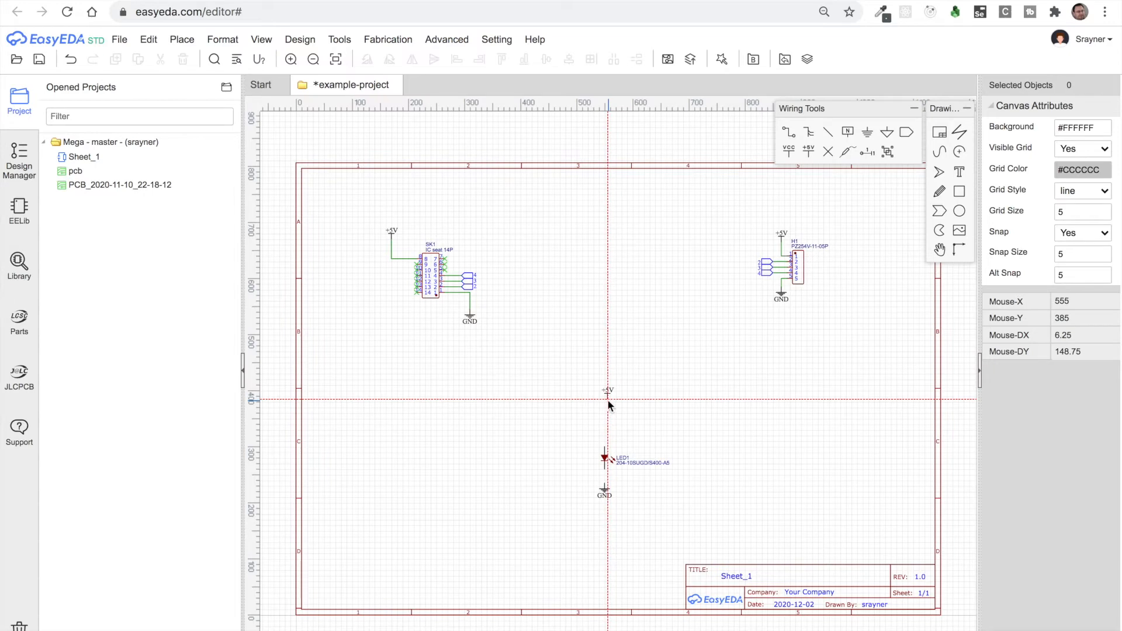
{"action": "left_click", "coordinate": [605, 398]}
{"action": "key", "text": "Escape"}
Step: Switch back to the LCSC store and open the Carbon Film Resistors category under Resistors
{"action": "mouse_move", "coordinate": [2, 256]}
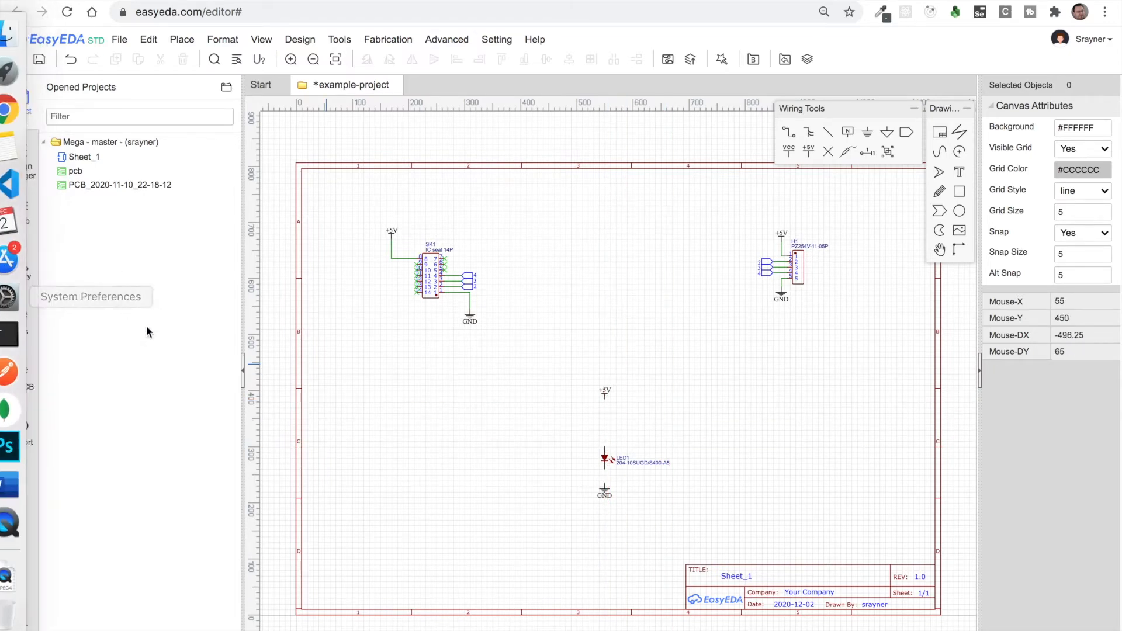
{"action": "left_click", "coordinate": [20, 325]}
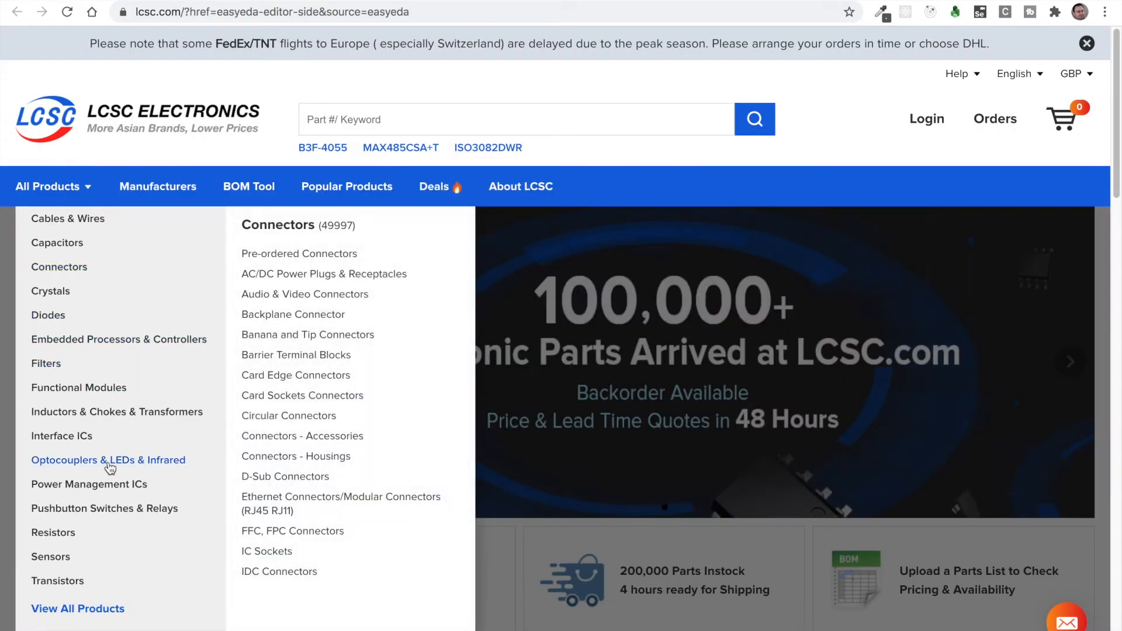
{"action": "left_click", "coordinate": [67, 539]}
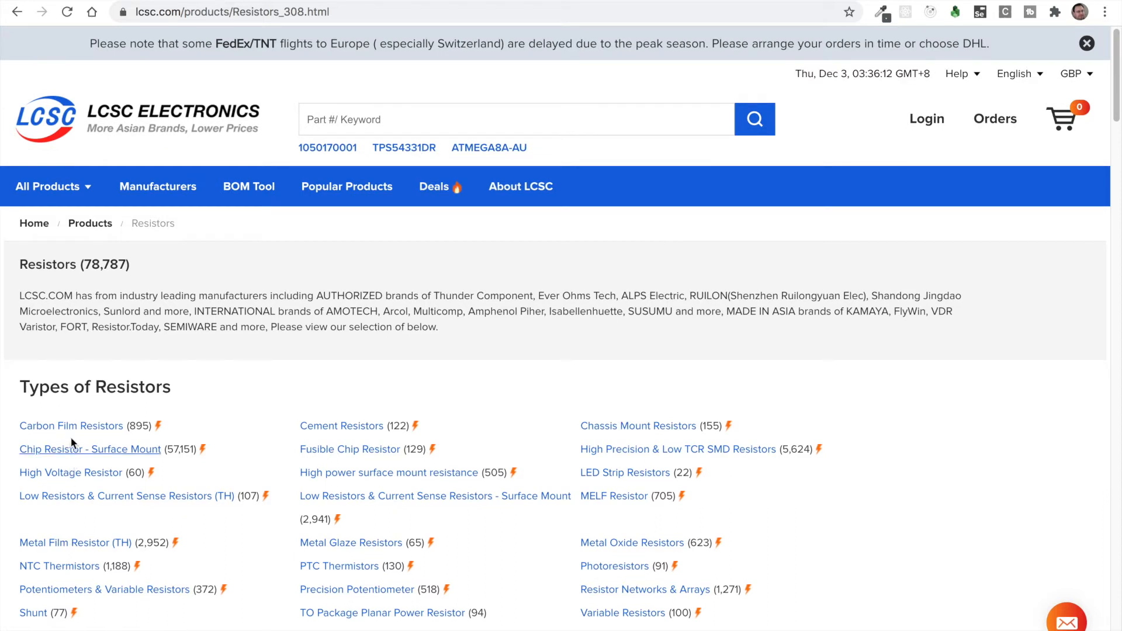
{"action": "left_click", "coordinate": [74, 432]}
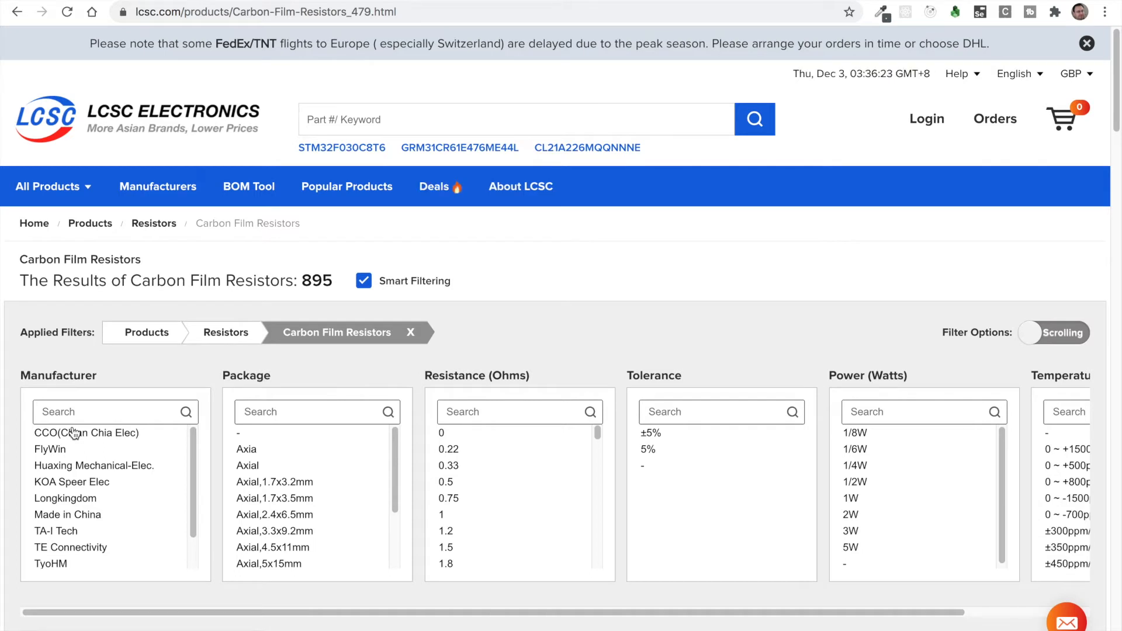
Step: Filter the carbon film resistors to 1/4W power and 470 ohms resistance, and apply the filters
{"action": "left_click", "coordinate": [855, 467]}
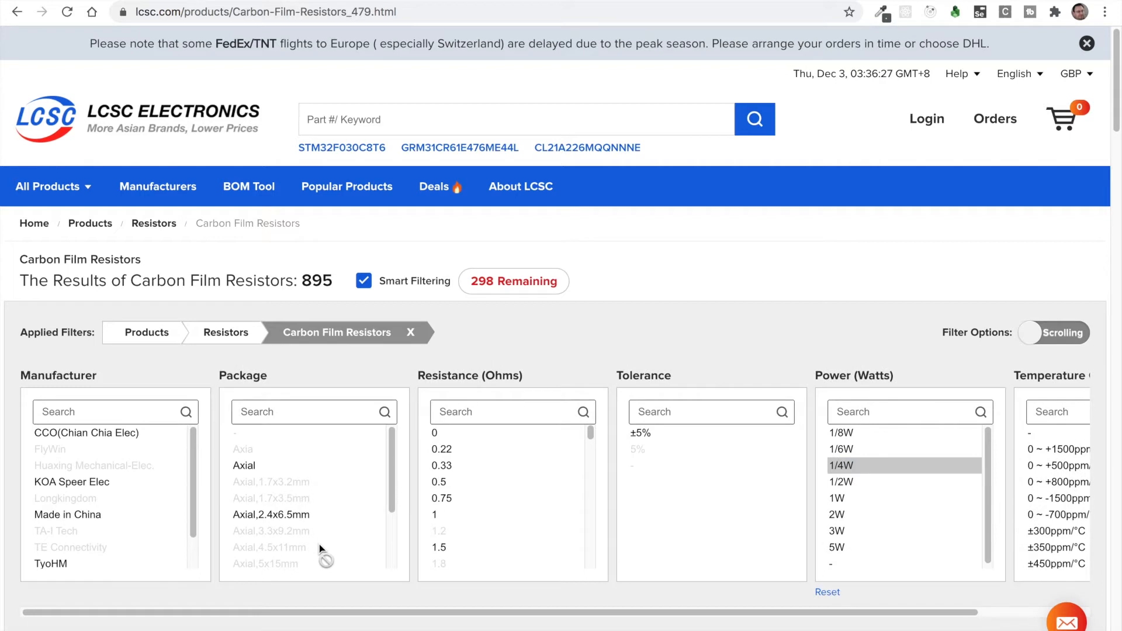
{"action": "scroll", "coordinate": [331, 547], "scroll_direction": "down", "scroll_amount": 2}
{"action": "scroll", "coordinate": [332, 547], "scroll_direction": "up", "scroll_amount": 2}
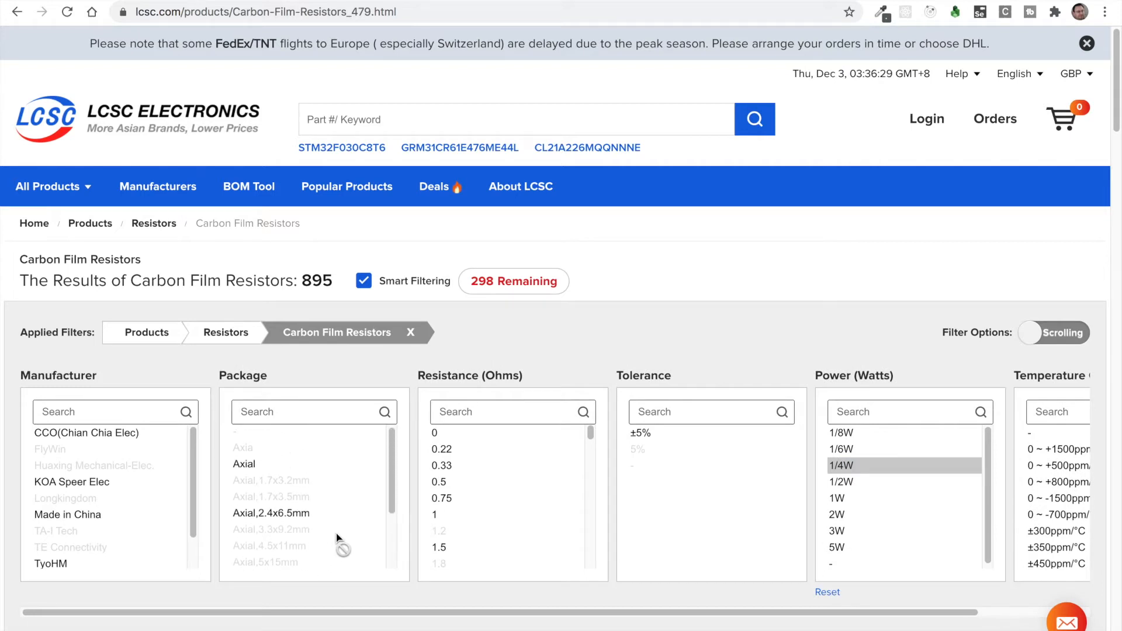
{"action": "scroll", "coordinate": [531, 357], "scroll_direction": "down", "scroll_amount": 3}
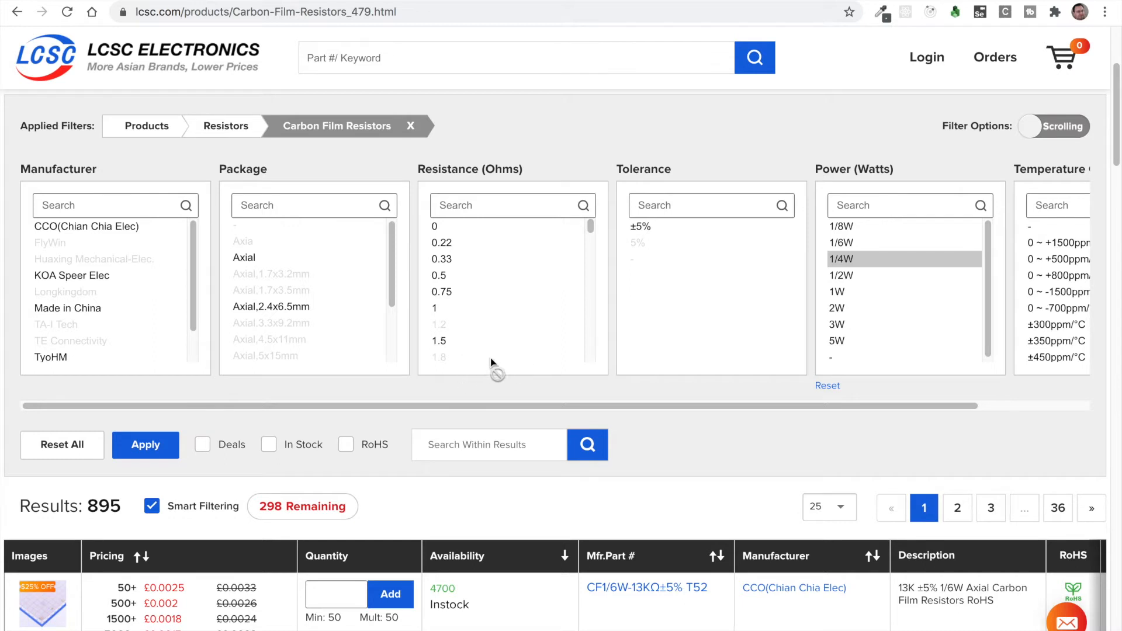
{"action": "scroll", "coordinate": [485, 355], "scroll_direction": "down", "scroll_amount": 10}
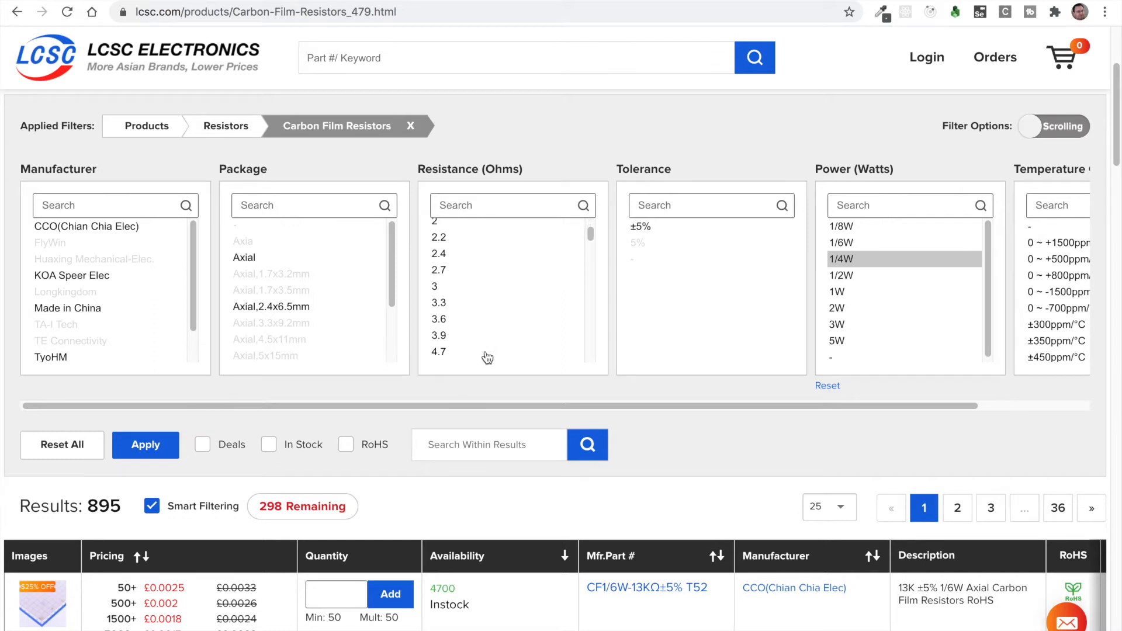
{"action": "scroll", "coordinate": [485, 356], "scroll_direction": "down", "scroll_amount": 10}
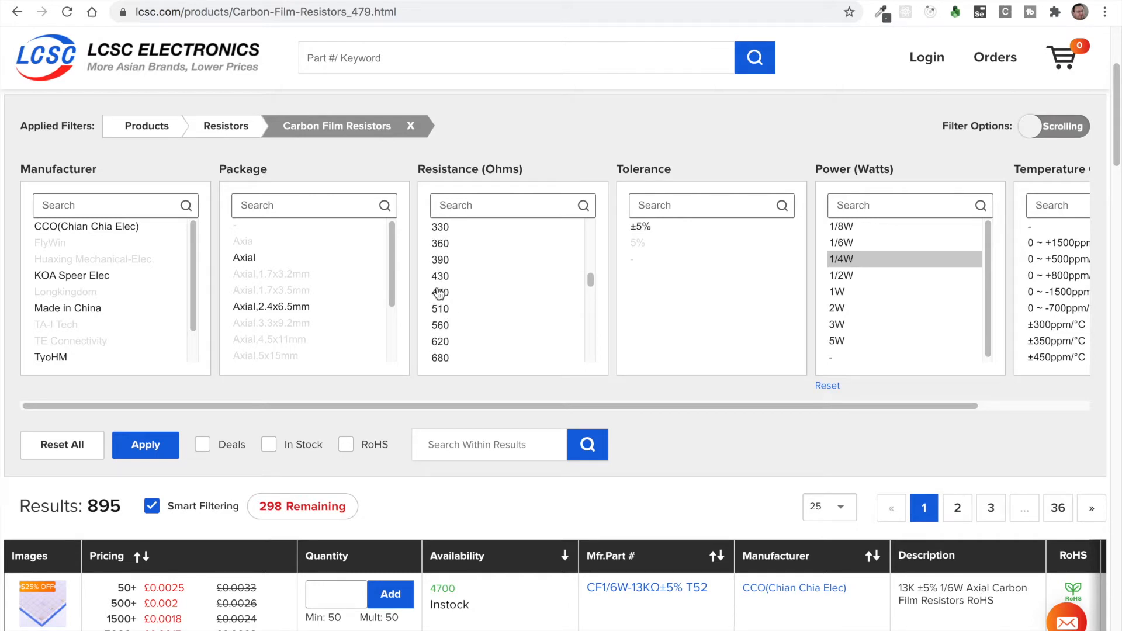
{"action": "left_click", "coordinate": [440, 293]}
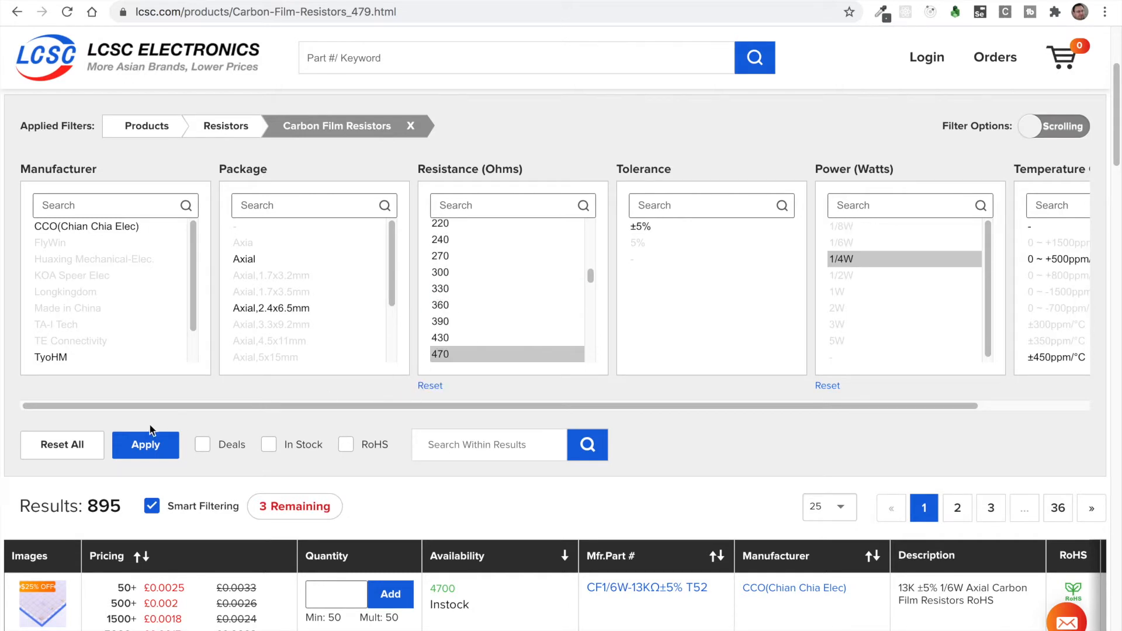
{"action": "left_click", "coordinate": [146, 445]}
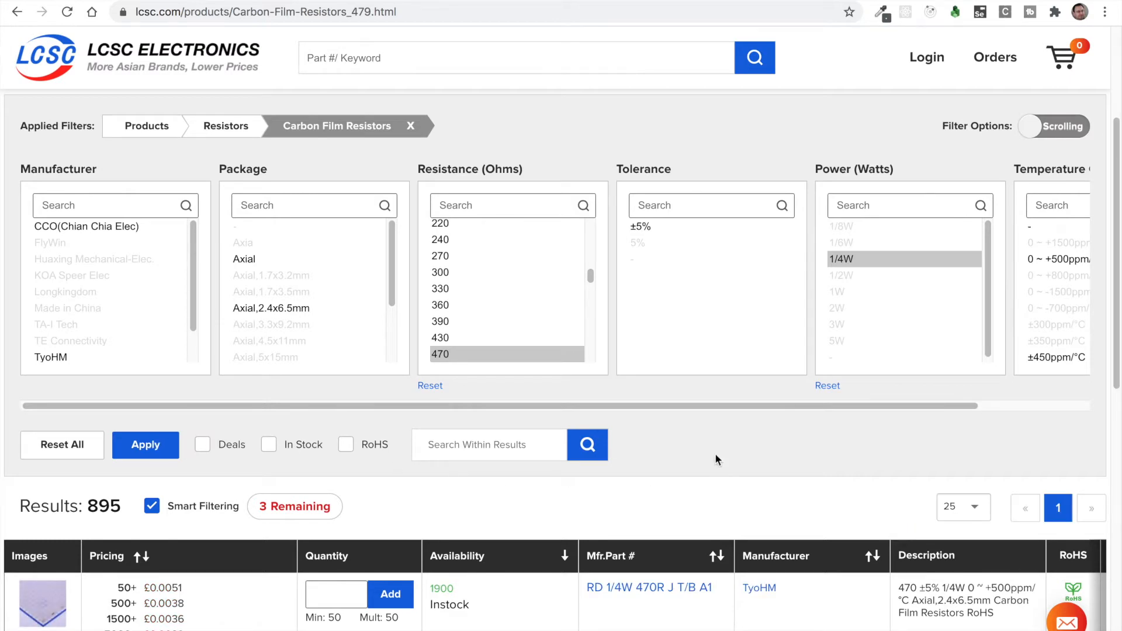
Step: Compare the product photos of the filtered resistors and copy the part number CF1/4W-470Ω±5% T52
{"action": "scroll", "coordinate": [717, 458], "scroll_direction": "down", "scroll_amount": 4}
{"action": "mouse_move", "coordinate": [43, 367]}
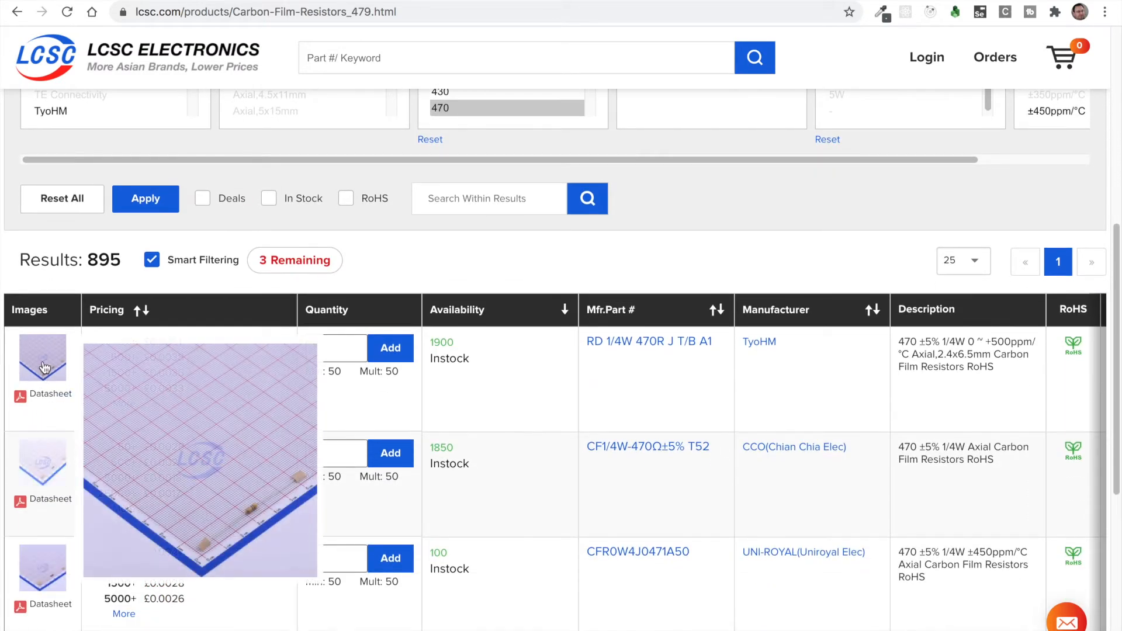
{"action": "mouse_move", "coordinate": [52, 462]}
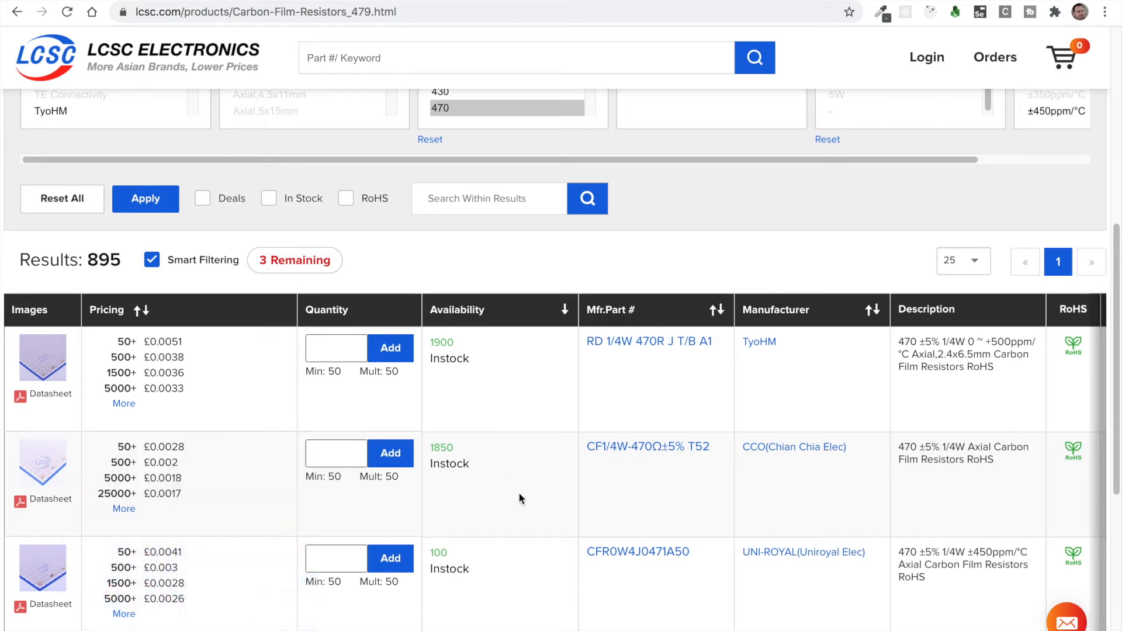
{"action": "left_click_drag", "start_coordinate": [717, 448], "coordinate": [584, 454]}
{"action": "key", "text": "ctrl+c"}
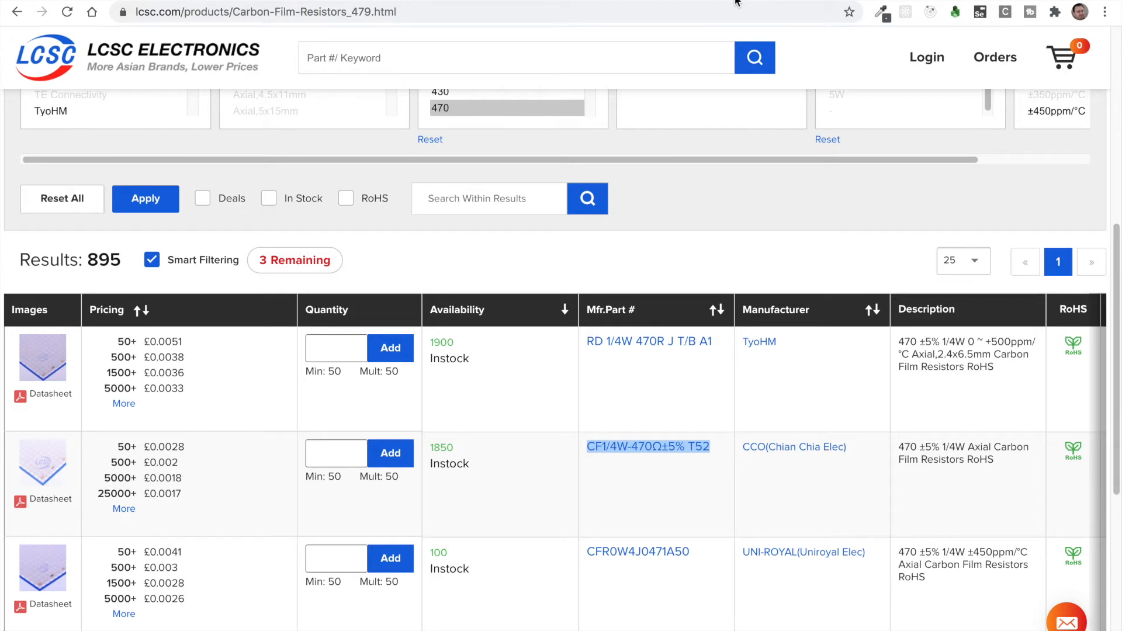
Step: Switch to the EasyEDA schematic, search the component library for CF1/4W-470Ω±5% T52 and select the matching LCSC symbol
{"action": "key", "text": "ctrl+Tab"}
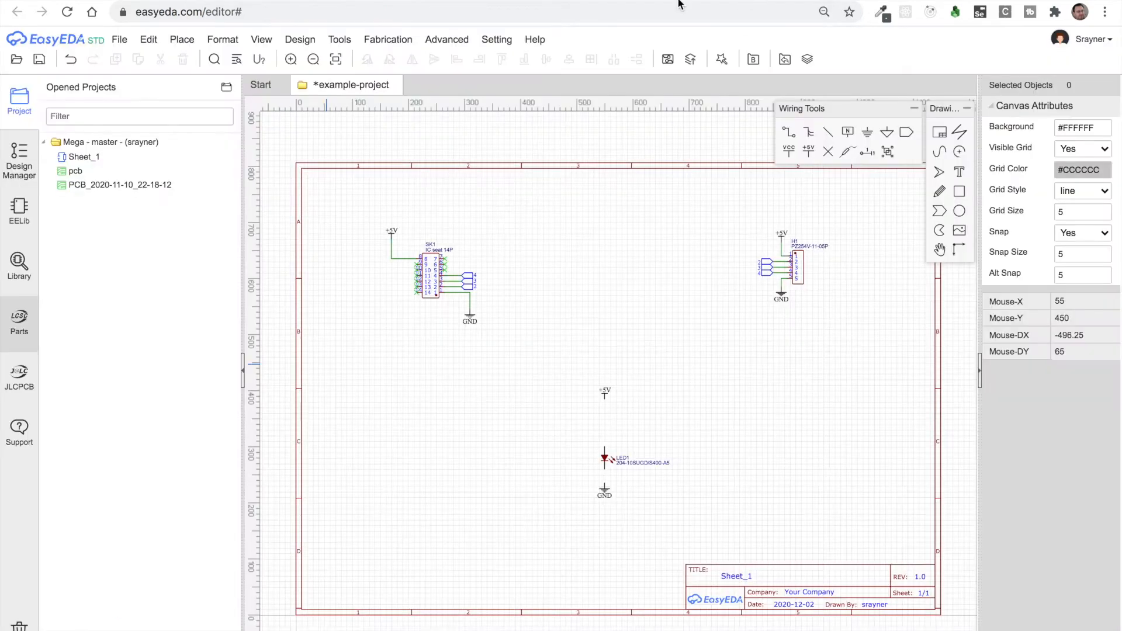
{"action": "left_click", "coordinate": [16, 261]}
{"action": "triple_click", "coordinate": [566, 189]}
{"action": "mouse_move", "coordinate": [566, 188]}
{"action": "left_mouse_down"}
{"action": "mouse_move", "coordinate": [480, 190]}
{"action": "mouse_move", "coordinate": [577, 189]}
{"action": "left_mouse_up"}
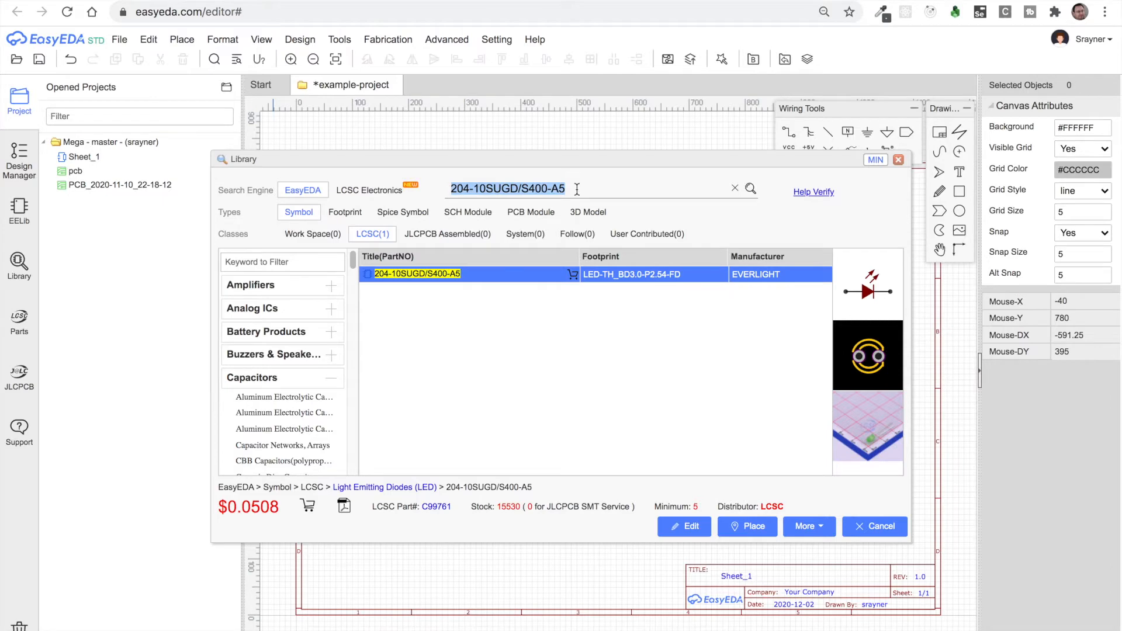
{"action": "key", "text": "ctrl+v"}
{"action": "left_click", "coordinate": [751, 189]}
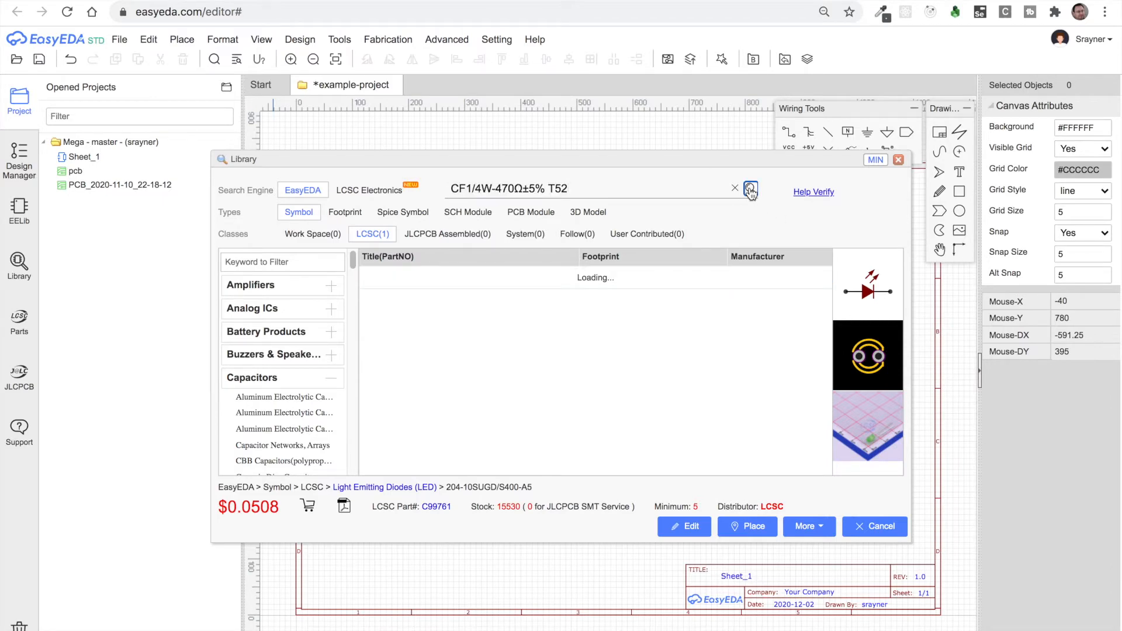
{"action": "left_click", "coordinate": [440, 279]}
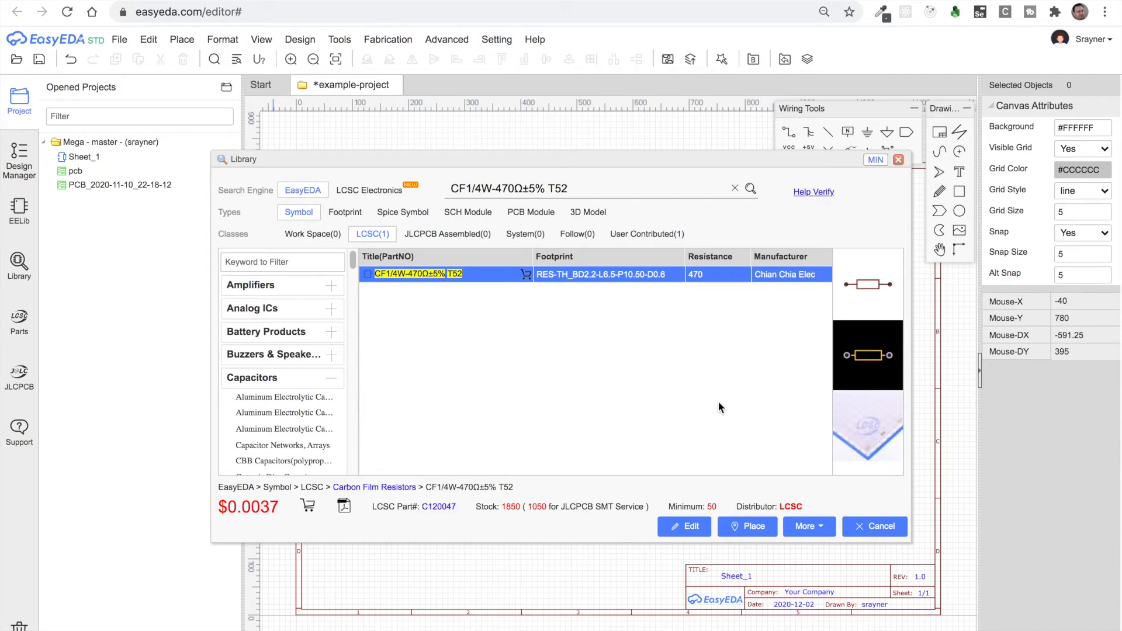
Step: Place the 470 ohm resistor upright, just to the left of the LED
{"action": "left_click", "coordinate": [746, 526]}
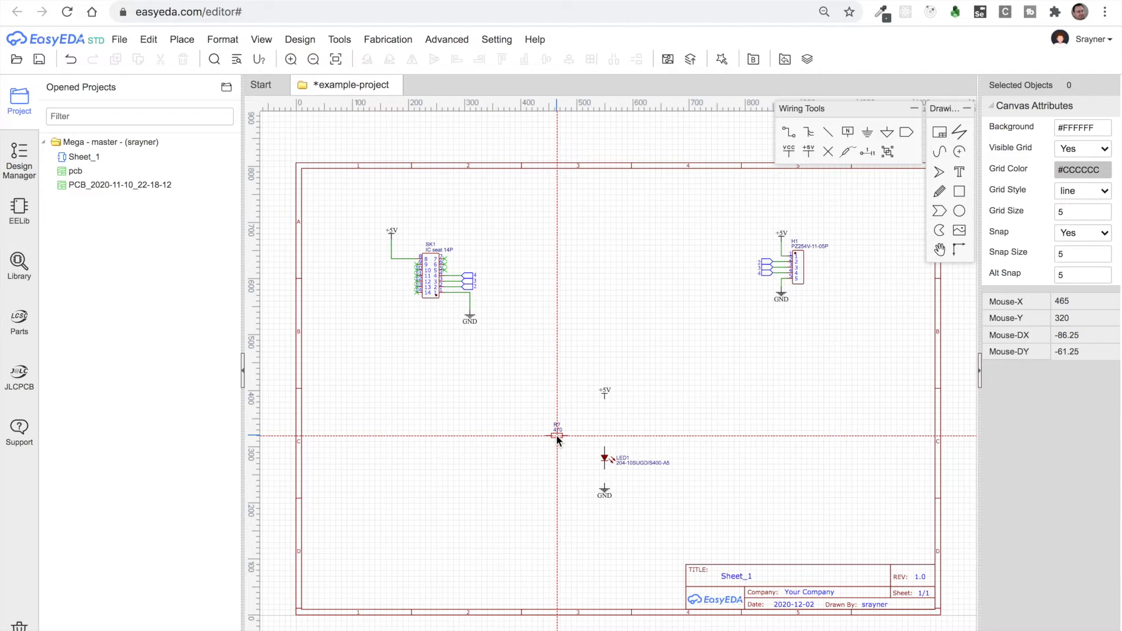
{"action": "left_click", "coordinate": [577, 469]}
{"action": "key", "text": "Escape"}
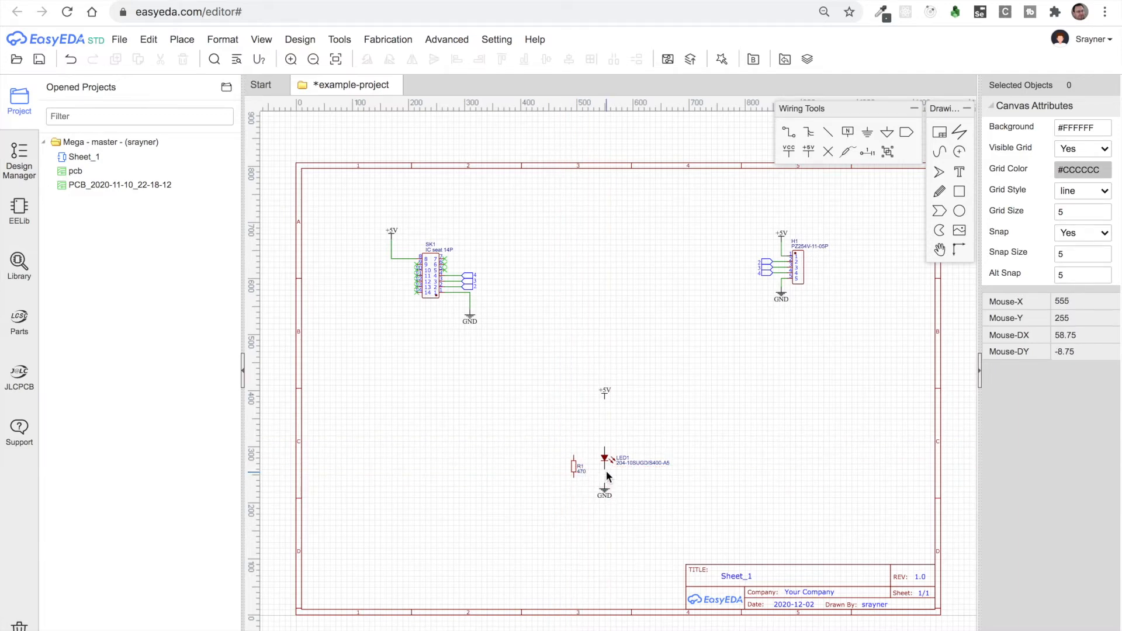
Step: Move the LED up to just below the +5V symbol and the resistor directly beneath the LED, pins in line
{"action": "left_click_drag", "start_coordinate": [605, 465], "coordinate": [604, 419]}
{"action": "left_click", "coordinate": [627, 451]}
{"action": "left_click", "coordinate": [577, 435]}
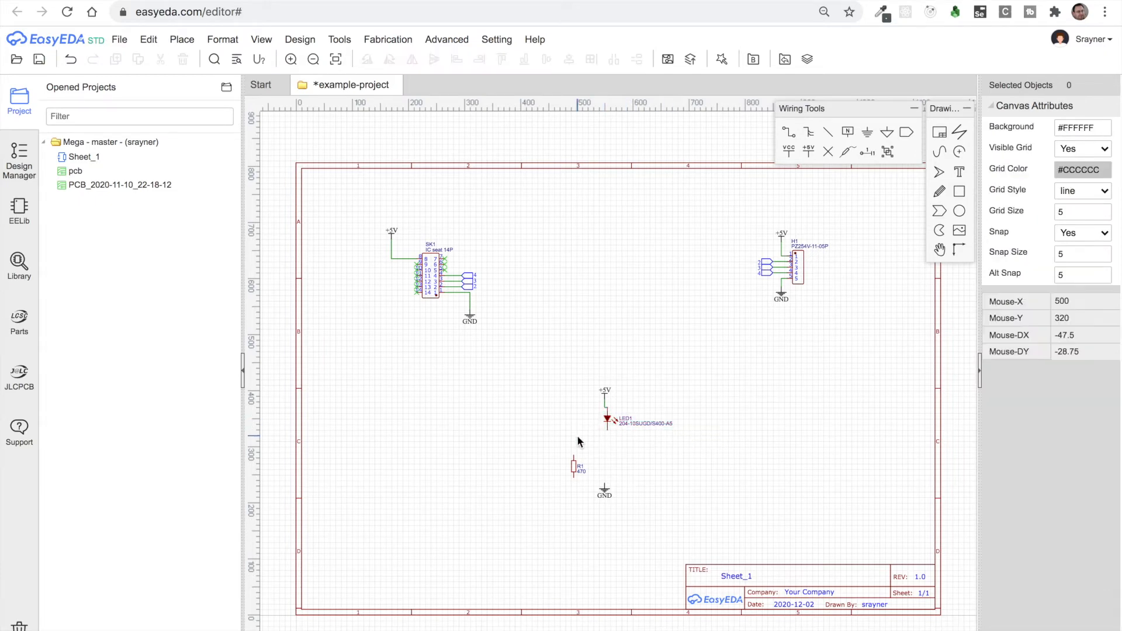
{"action": "left_click_drag", "start_coordinate": [577, 466], "coordinate": [608, 443]}
Step: Move the GND symbol beneath the resistor with a short wire between them, and align the +5V symbol vertically with the LED
{"action": "left_click_drag", "start_coordinate": [605, 489], "coordinate": [608, 460]}
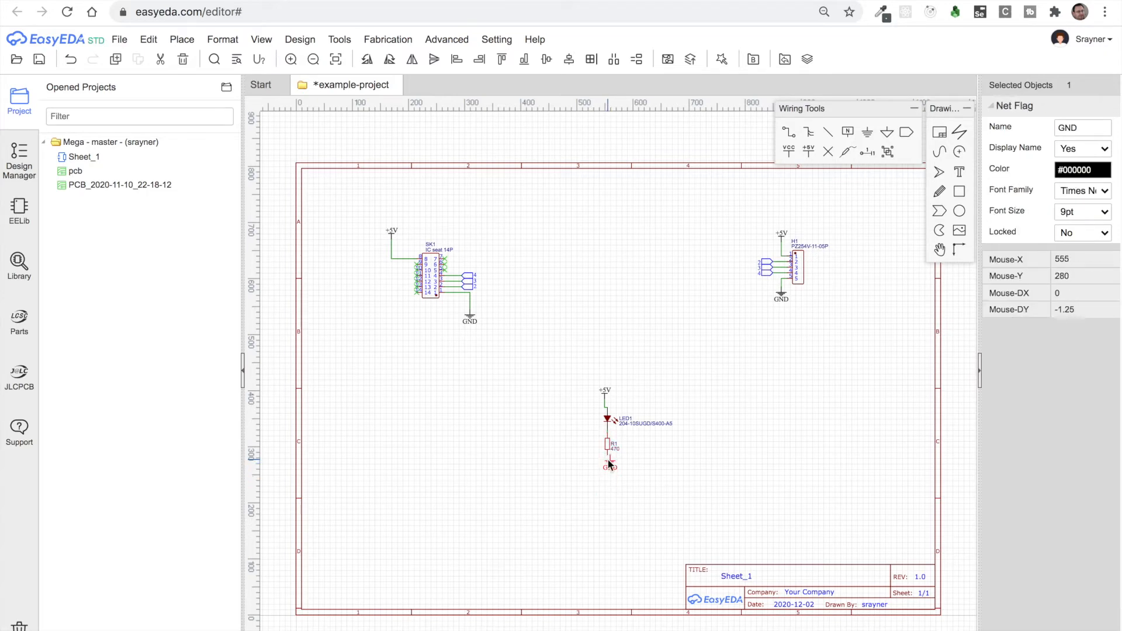
{"action": "left_click", "coordinate": [610, 449]}
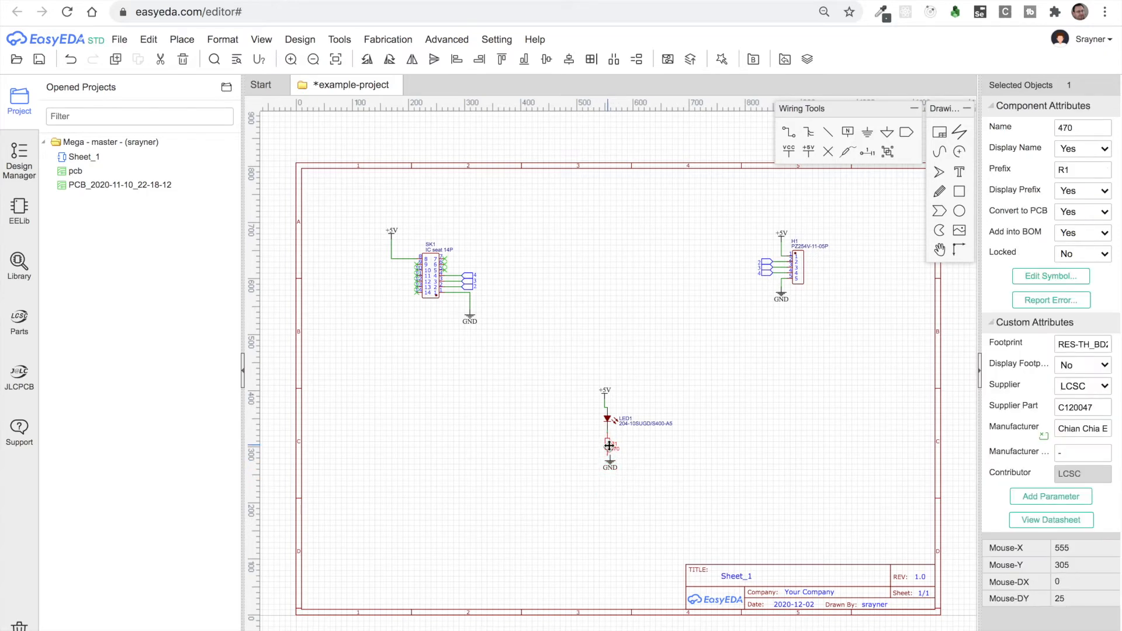
{"action": "left_click", "coordinate": [677, 471]}
{"action": "left_click", "coordinate": [611, 445]}
{"action": "left_click_drag", "start_coordinate": [610, 459], "coordinate": [608, 475]}
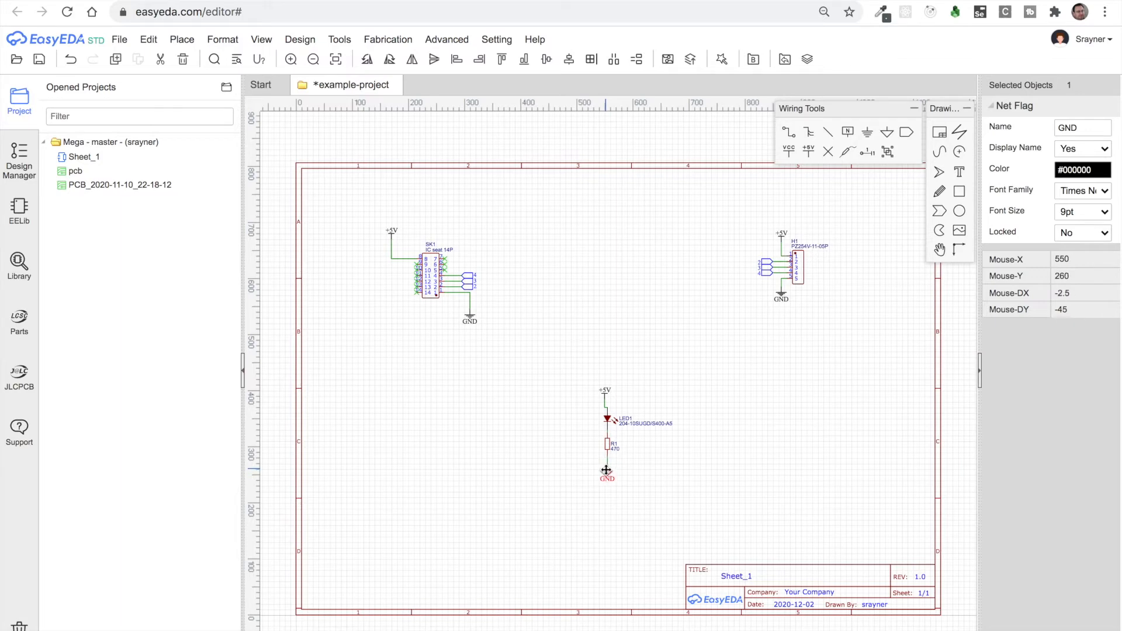
{"action": "left_click_drag", "start_coordinate": [606, 397], "coordinate": [608, 397]}
{"action": "left_click", "coordinate": [539, 457]}
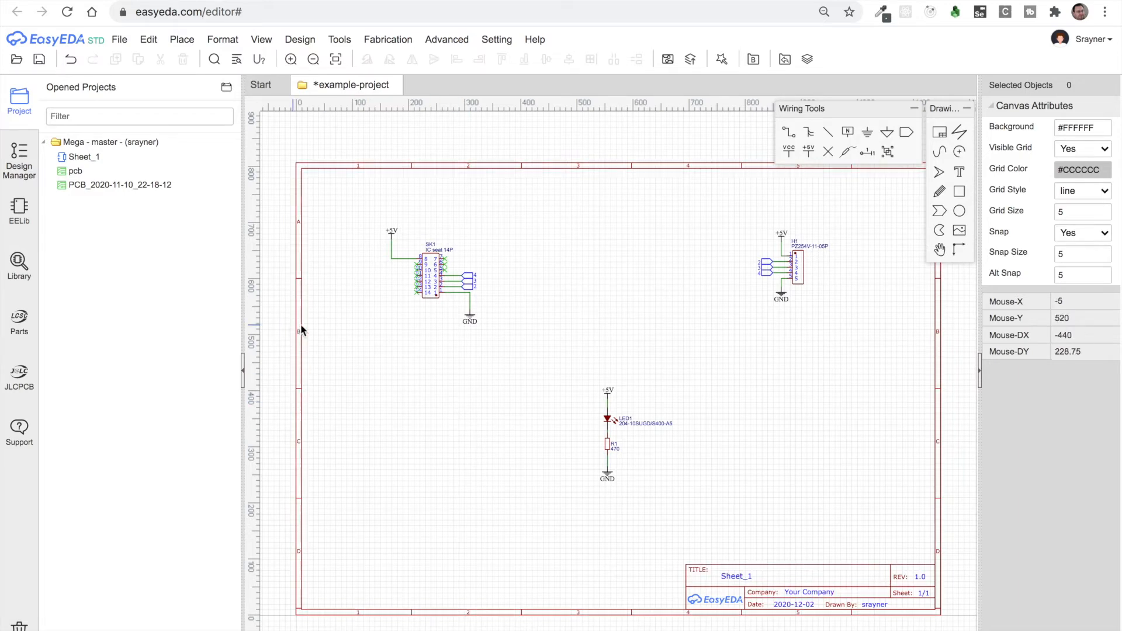
Step: Save the example-project schematic and convert it to a new PCB
{"action": "left_click", "coordinate": [119, 40]}
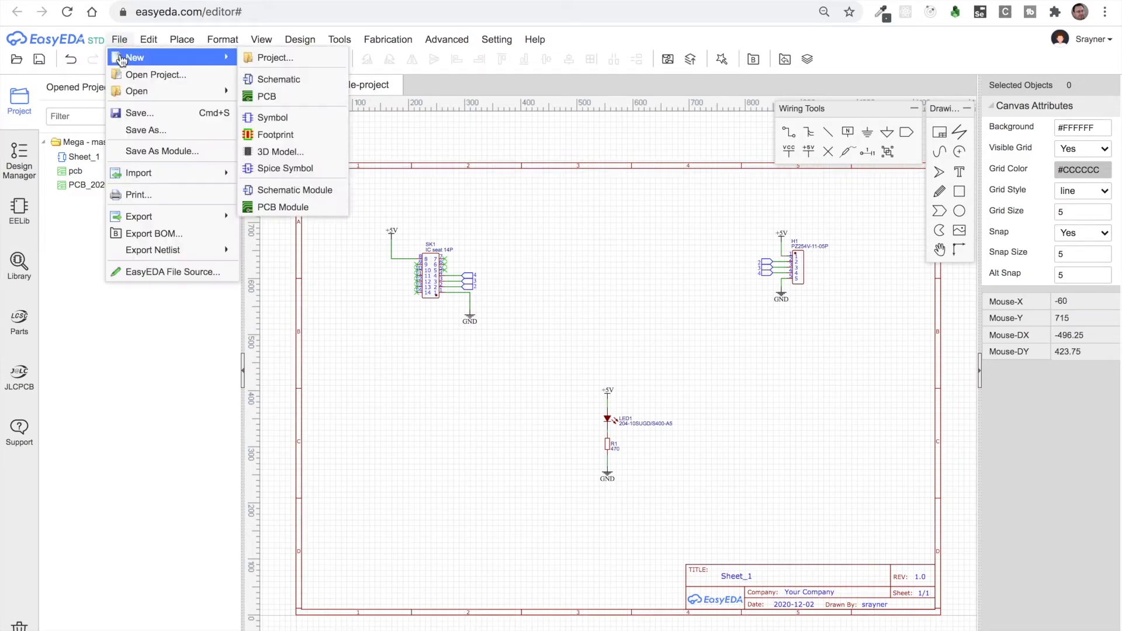
{"action": "left_click", "coordinate": [140, 113]}
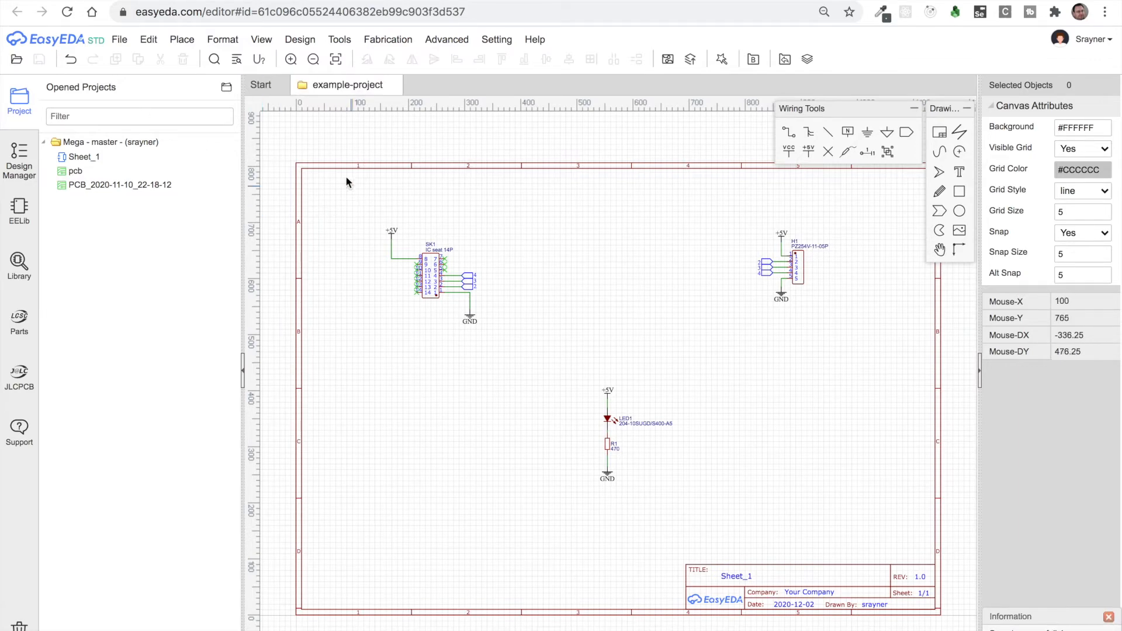
{"action": "left_click", "coordinate": [304, 46]}
{"action": "left_click", "coordinate": [319, 59]}
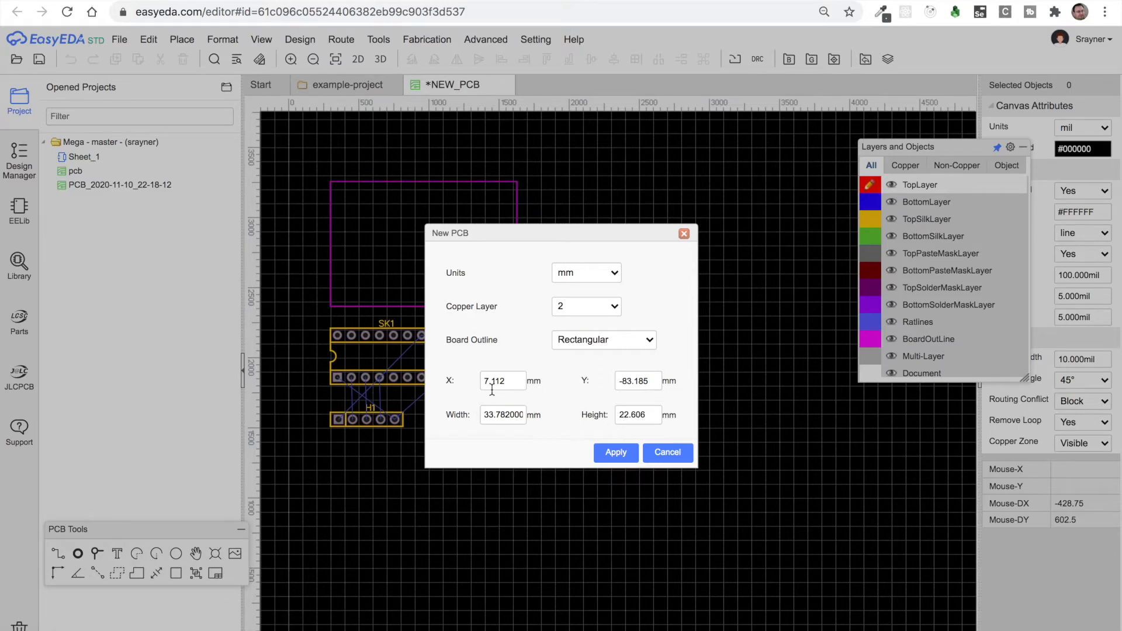
Step: Set the new PCB's rectangular board outline to 30 mm wide and 20 mm high and apply it
{"action": "double_click", "coordinate": [502, 416]}
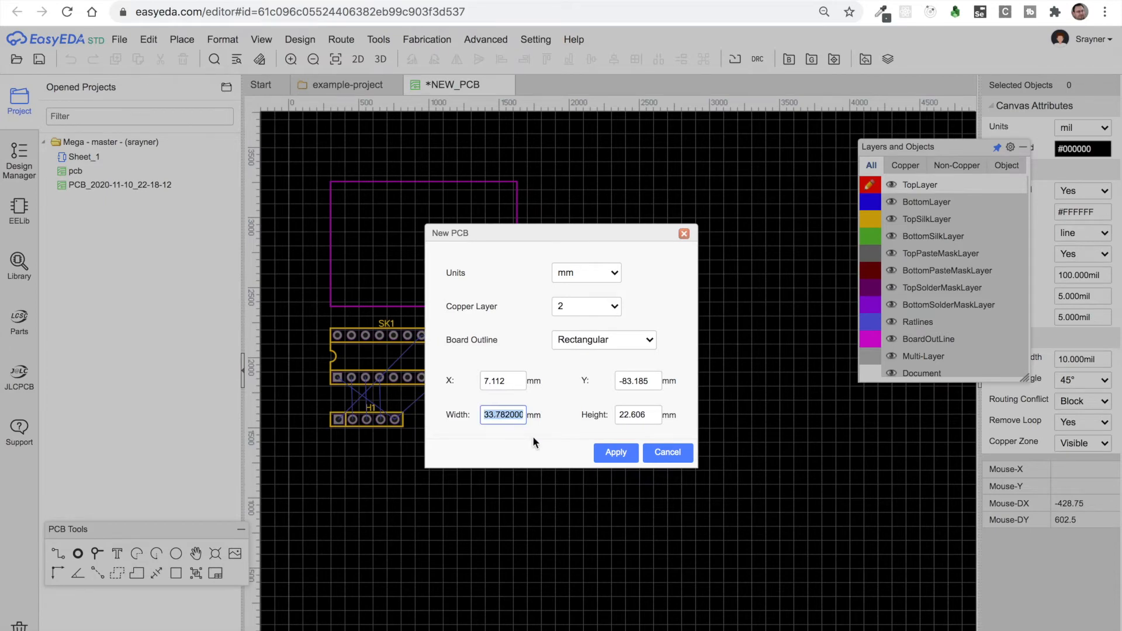
{"action": "type", "text": "30"}
{"action": "double_click", "coordinate": [635, 415]}
{"action": "type", "text": "20"}
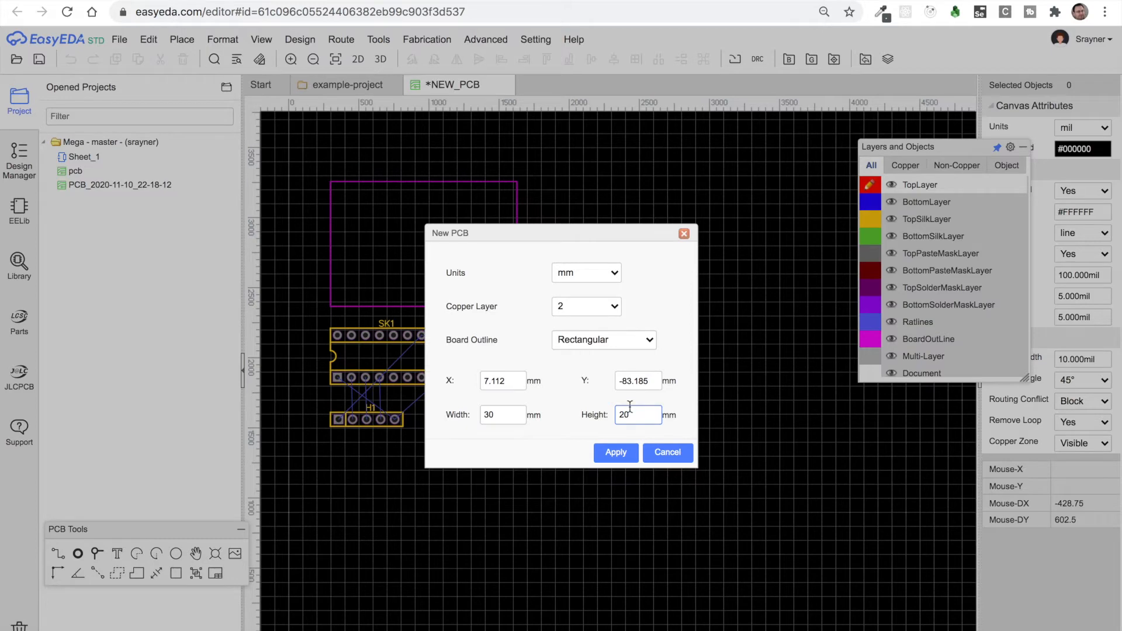
{"action": "left_click", "coordinate": [612, 454]}
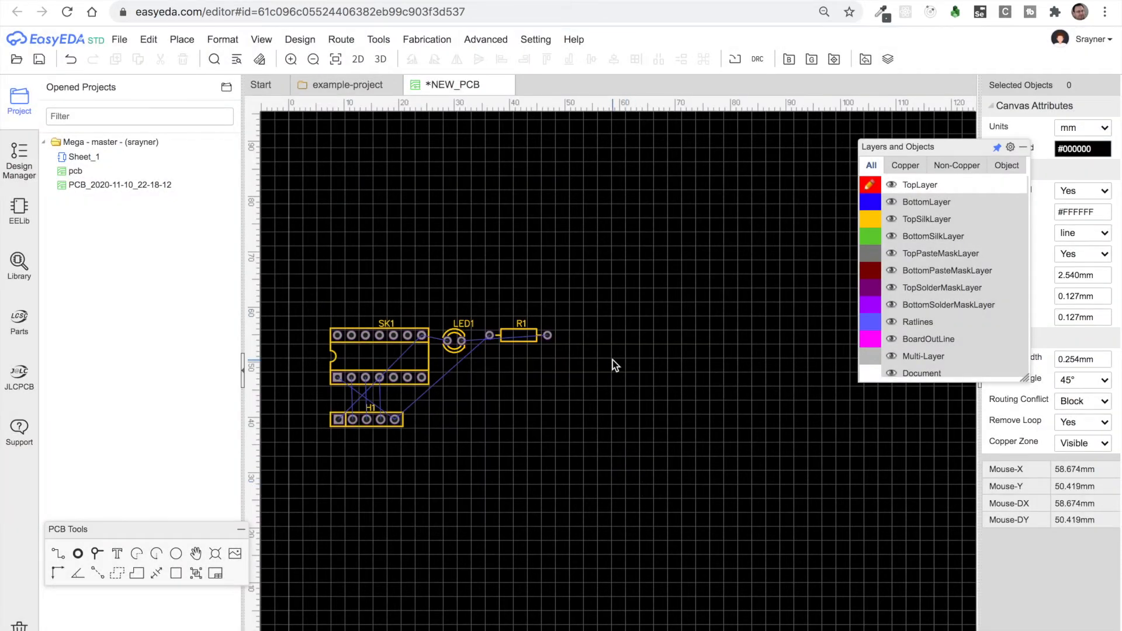
Step: Move header H1 into the board outline and bring SK1, LED1 and R1 close around it
{"action": "left_click_drag", "start_coordinate": [956, 144], "coordinate": [879, 131]}
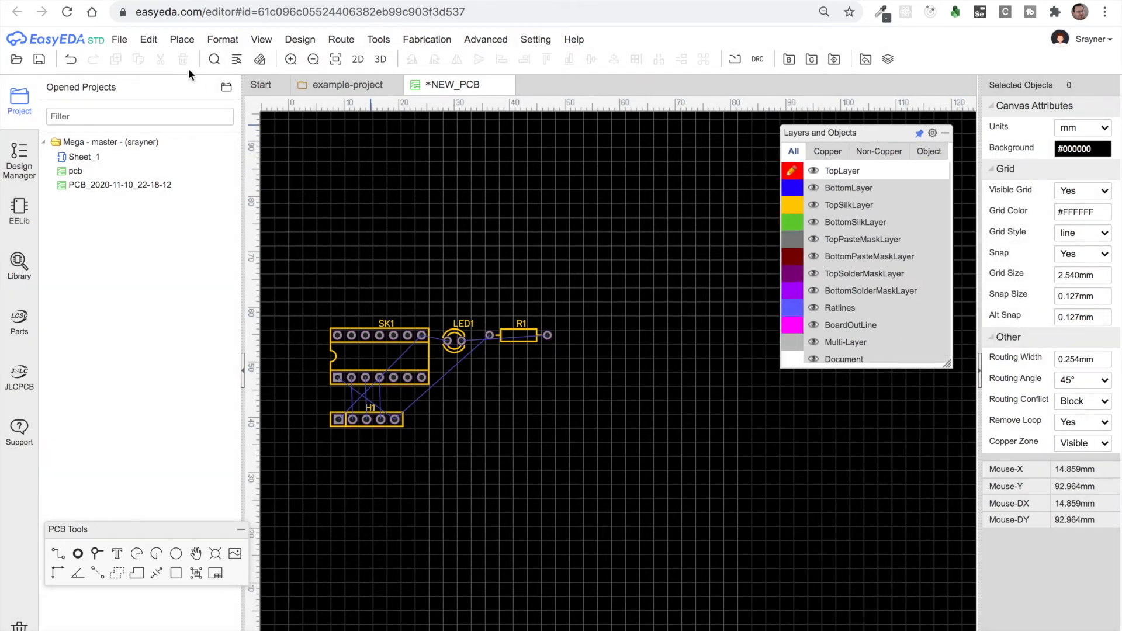
{"action": "left_click", "coordinate": [261, 39]}
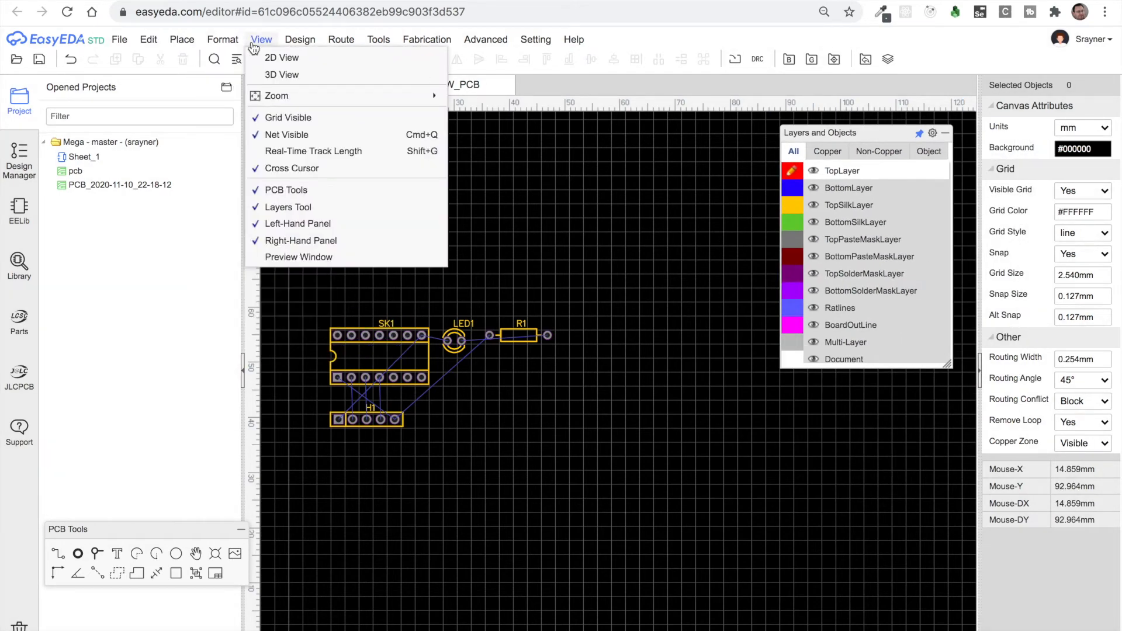
{"action": "mouse_move", "coordinate": [298, 96]}
{"action": "left_click", "coordinate": [475, 92]}
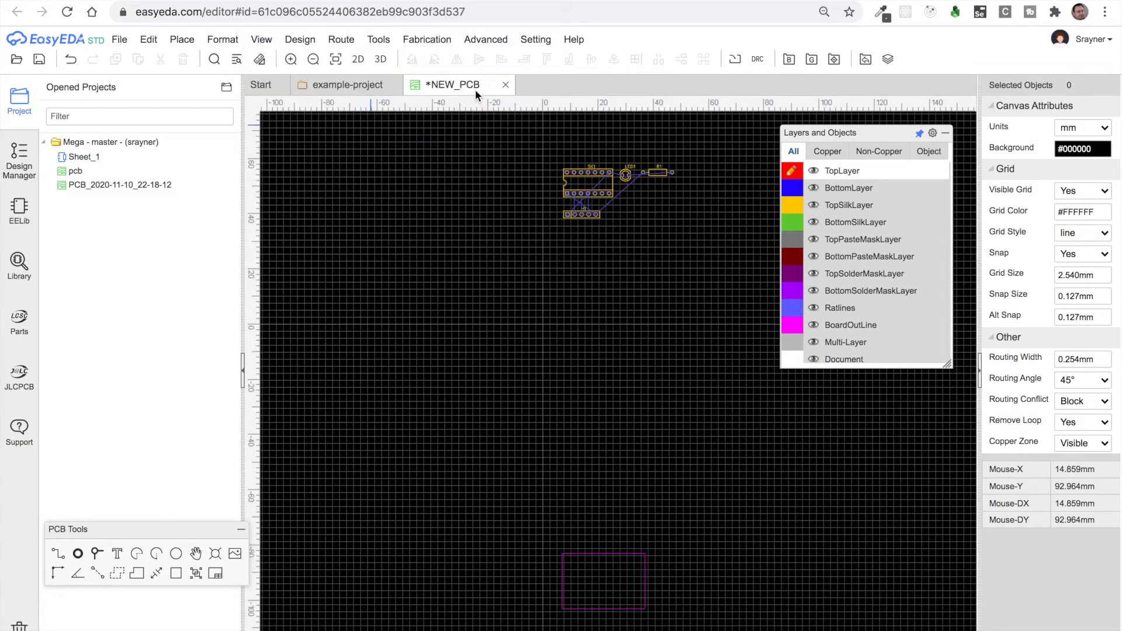
{"action": "left_click_drag", "start_coordinate": [588, 215], "coordinate": [599, 587]}
{"action": "left_click_drag", "start_coordinate": [598, 204], "coordinate": [614, 545]}
{"action": "left_click_drag", "start_coordinate": [627, 173], "coordinate": [647, 517]}
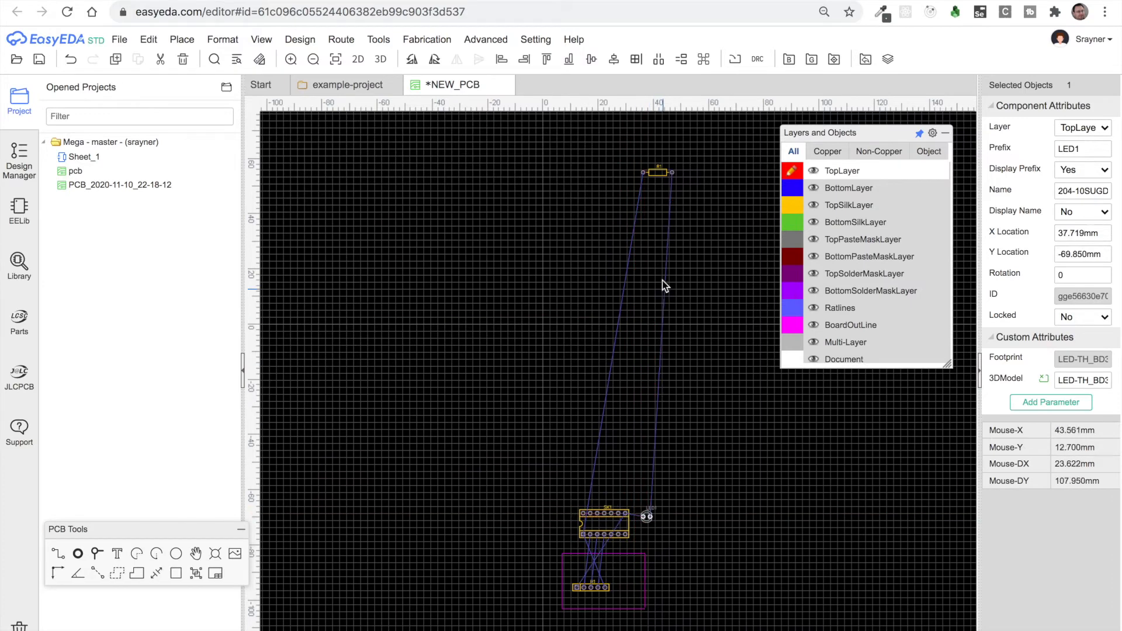
{"action": "left_click_drag", "start_coordinate": [657, 173], "coordinate": [667, 560]}
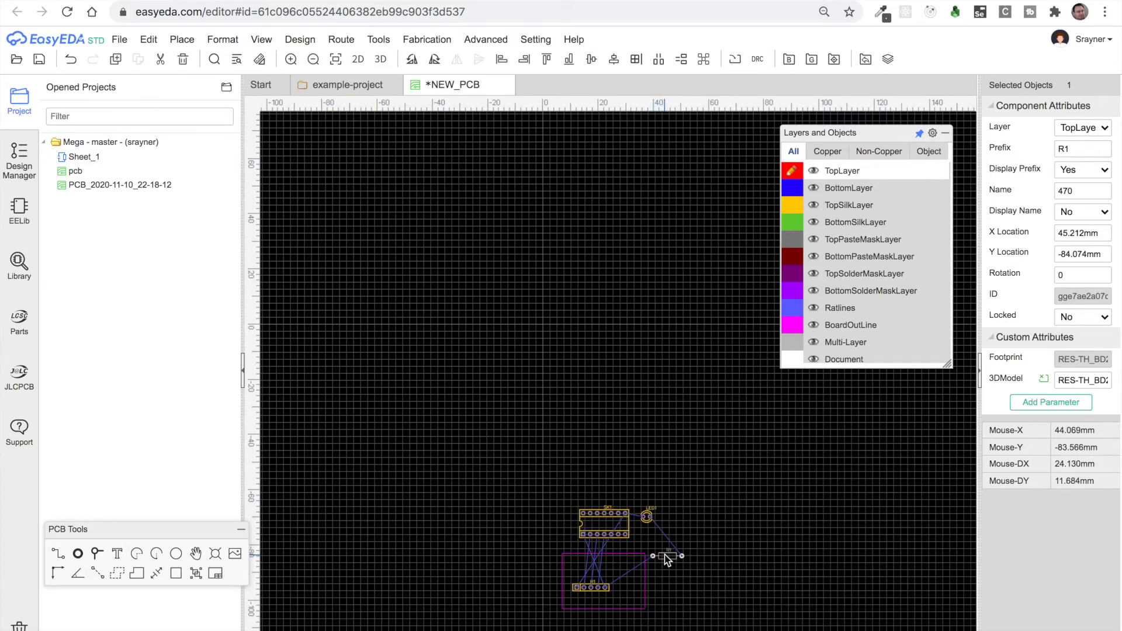
Step: Set both the PCB canvas grid size and snap size to 10 mm
{"action": "left_click", "coordinate": [237, 40]}
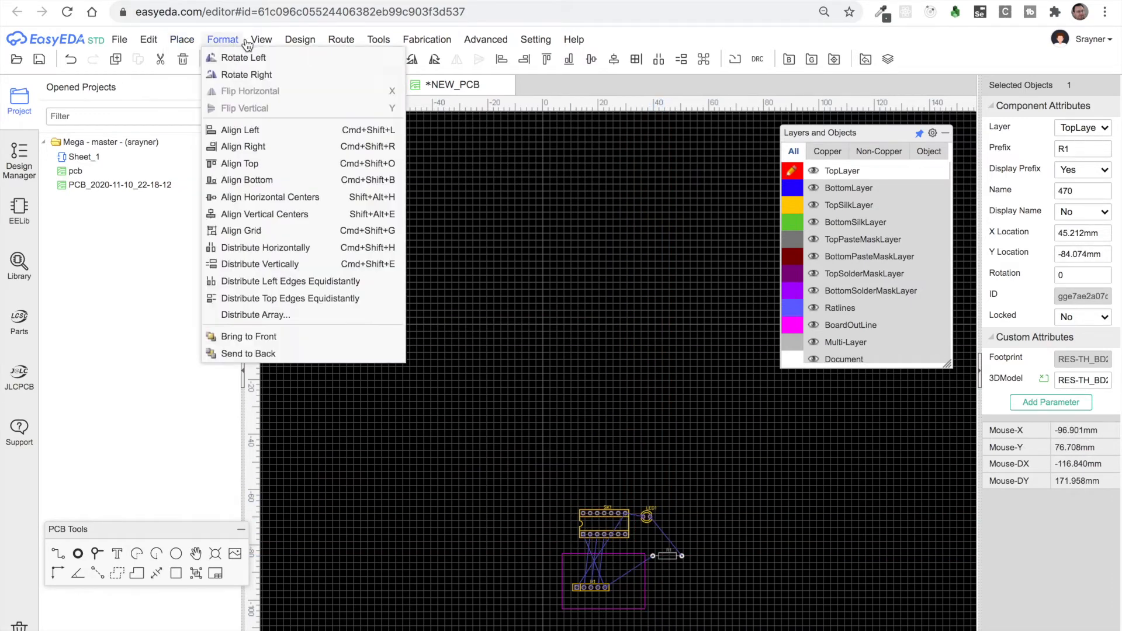
{"action": "mouse_move", "coordinate": [261, 40]}
{"action": "mouse_move", "coordinate": [289, 96]}
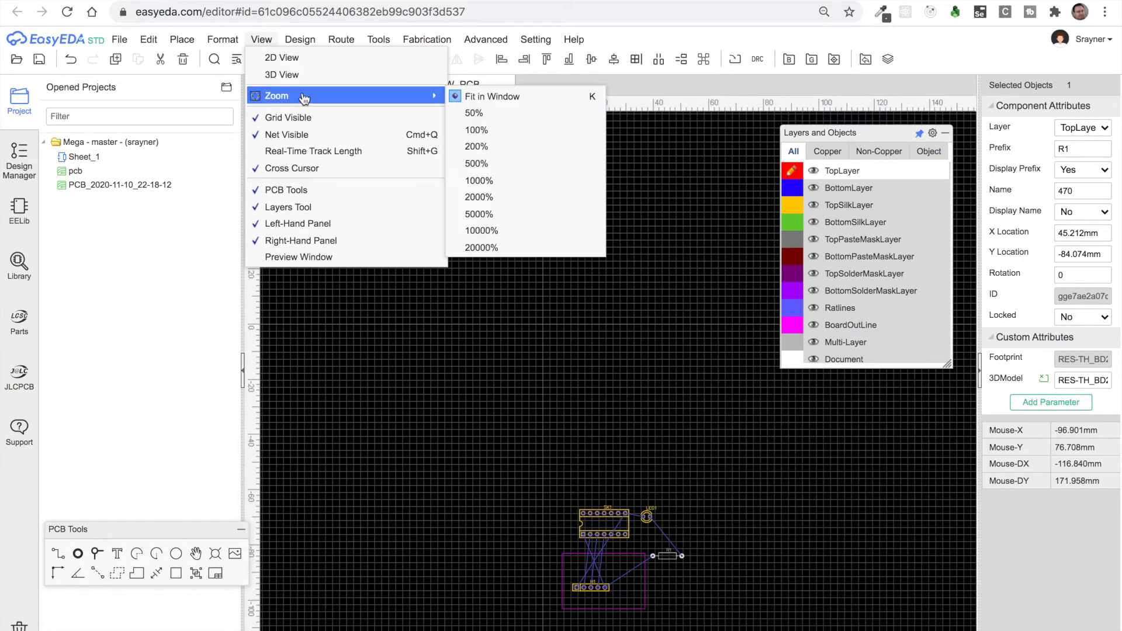
{"action": "left_click", "coordinate": [480, 96]}
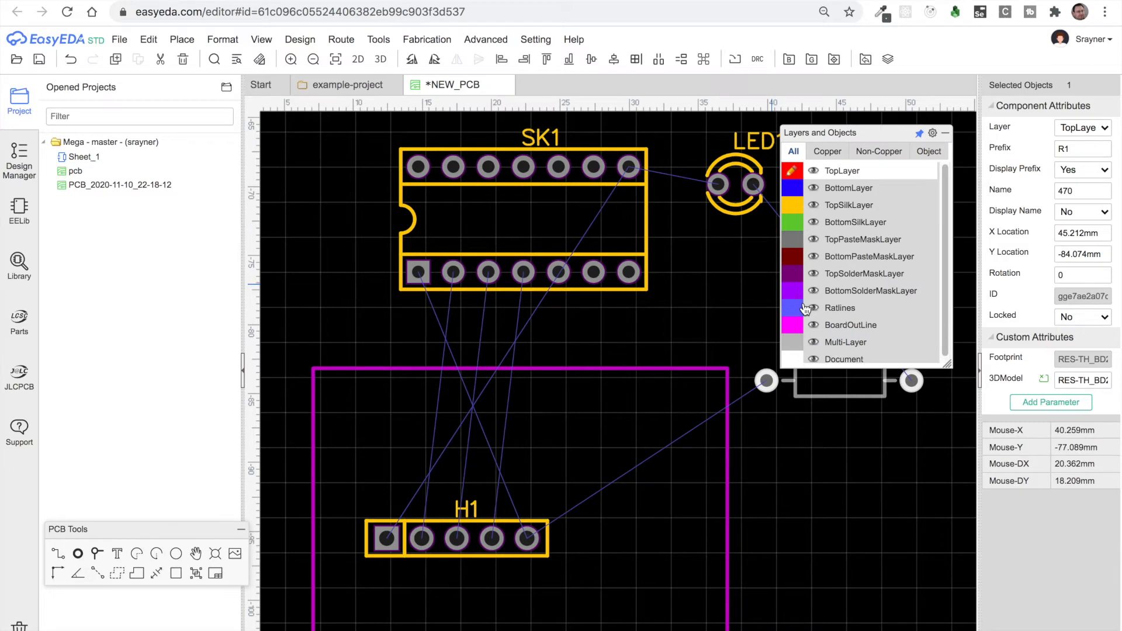
{"action": "left_click", "coordinate": [719, 287]}
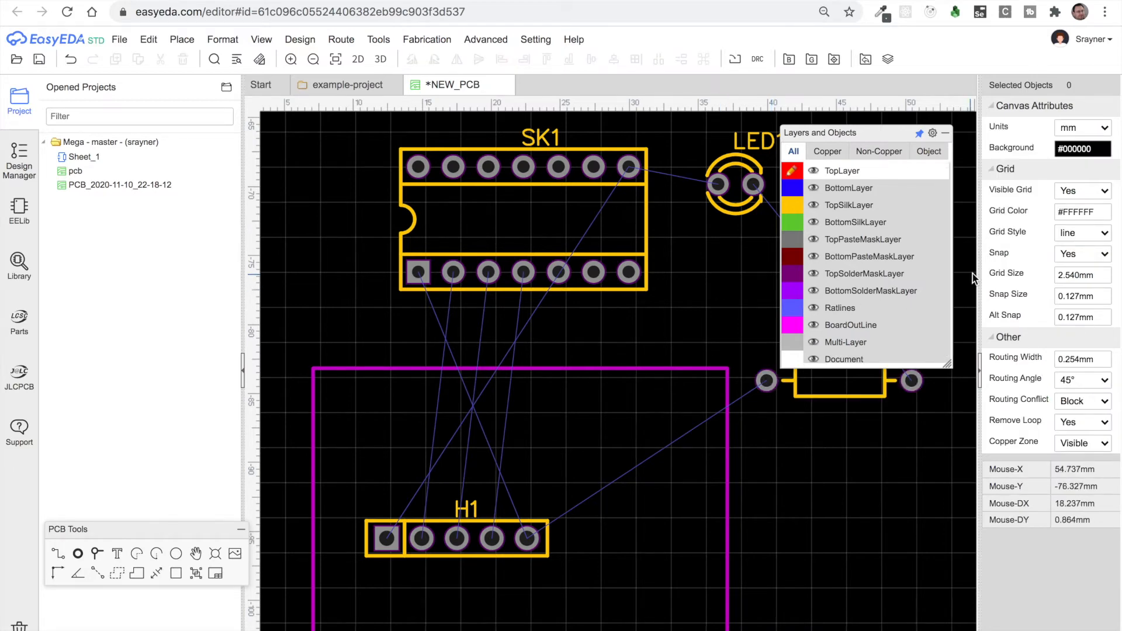
{"action": "left_click", "coordinate": [1069, 275]}
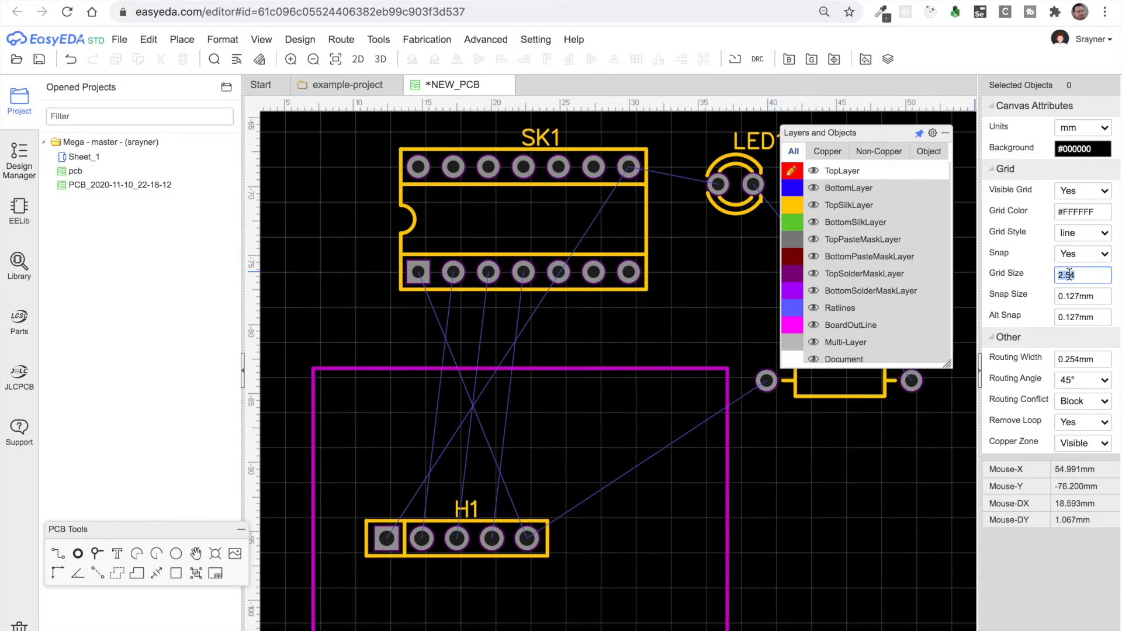
{"action": "type", "text": "10"}
{"action": "key", "text": "Return"}
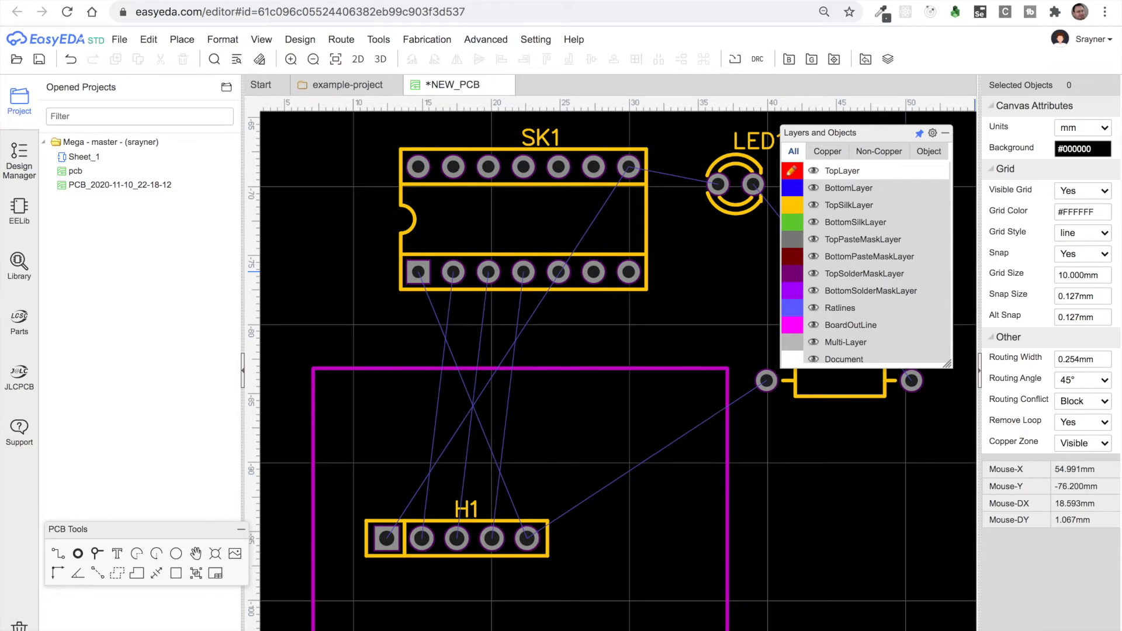
{"action": "left_click", "coordinate": [1073, 296]}
{"action": "type", "text": "10"}
{"action": "key", "text": "Return"}
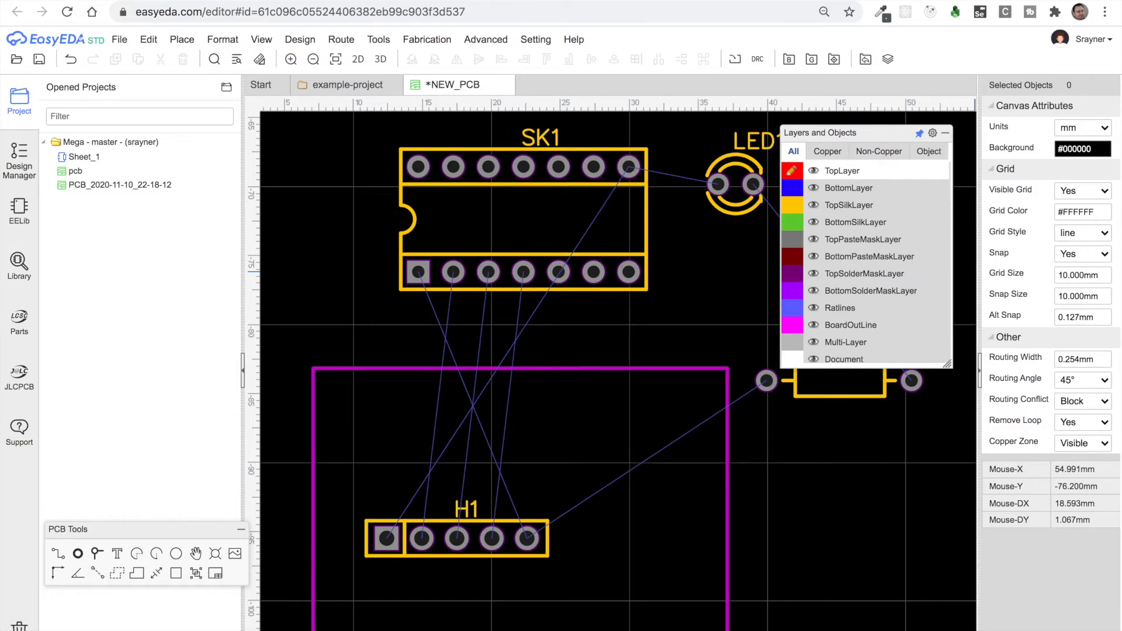
Step: Snap the four board outline corners to the grid, spanning X 10 to 40 mm and Y -80 to -100 mm
{"action": "left_click", "coordinate": [336, 369]}
{"action": "left_click_drag", "start_coordinate": [314, 369], "coordinate": [338, 350]}
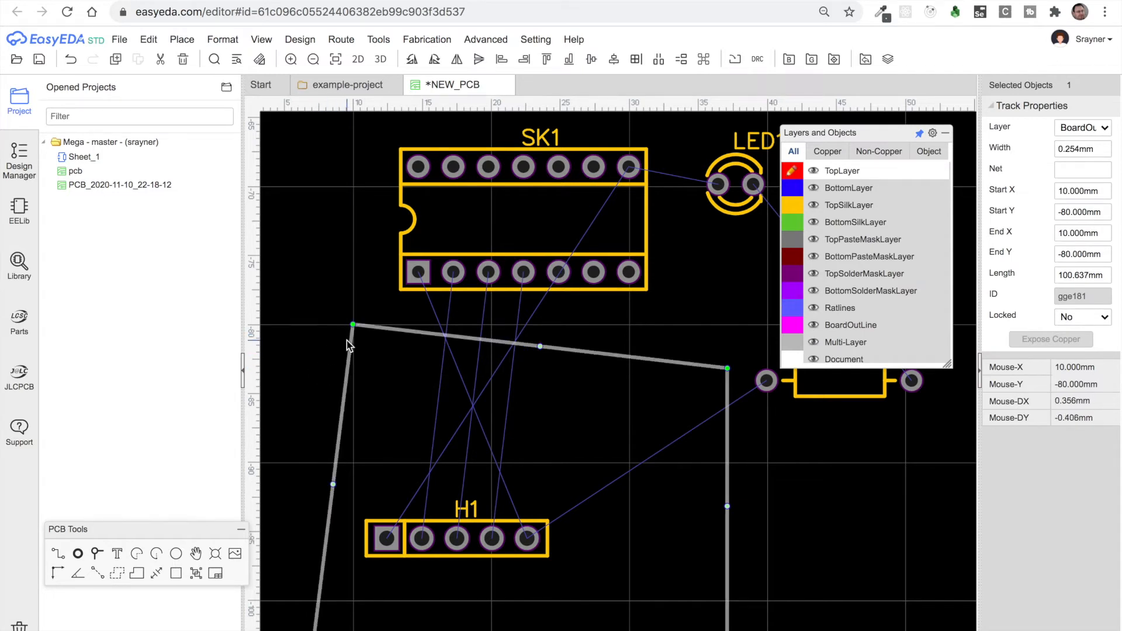
{"action": "left_click_drag", "start_coordinate": [725, 370], "coordinate": [761, 347]}
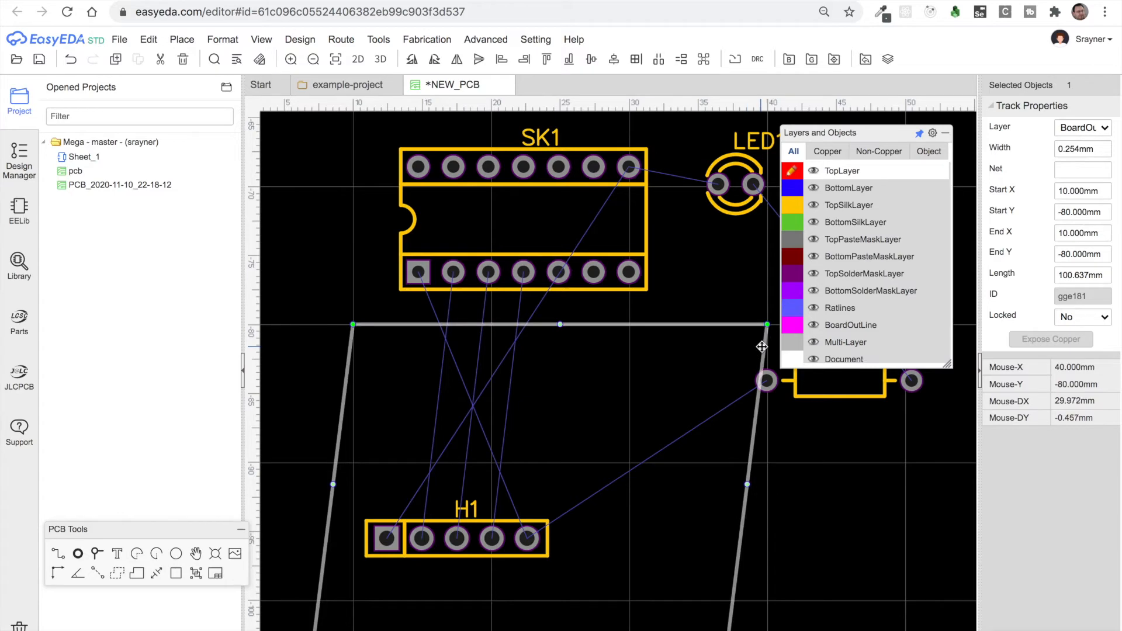
{"action": "left_click_drag", "start_coordinate": [729, 630], "coordinate": [758, 618]}
{"action": "left_click_drag", "start_coordinate": [312, 630], "coordinate": [345, 626]}
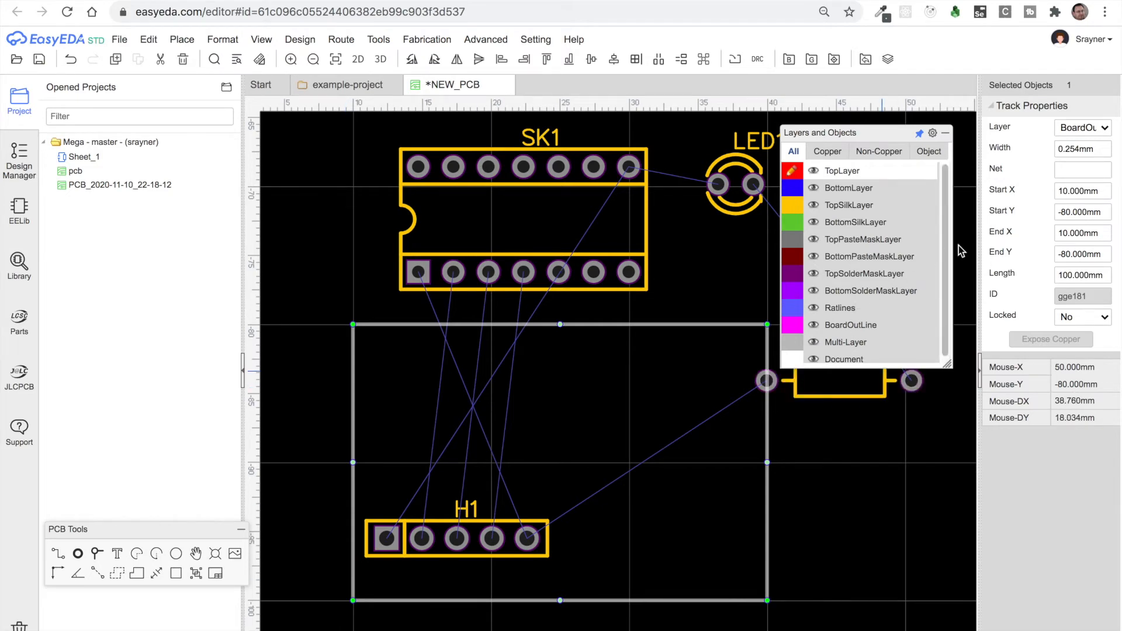
{"action": "left_click", "coordinate": [931, 451]}
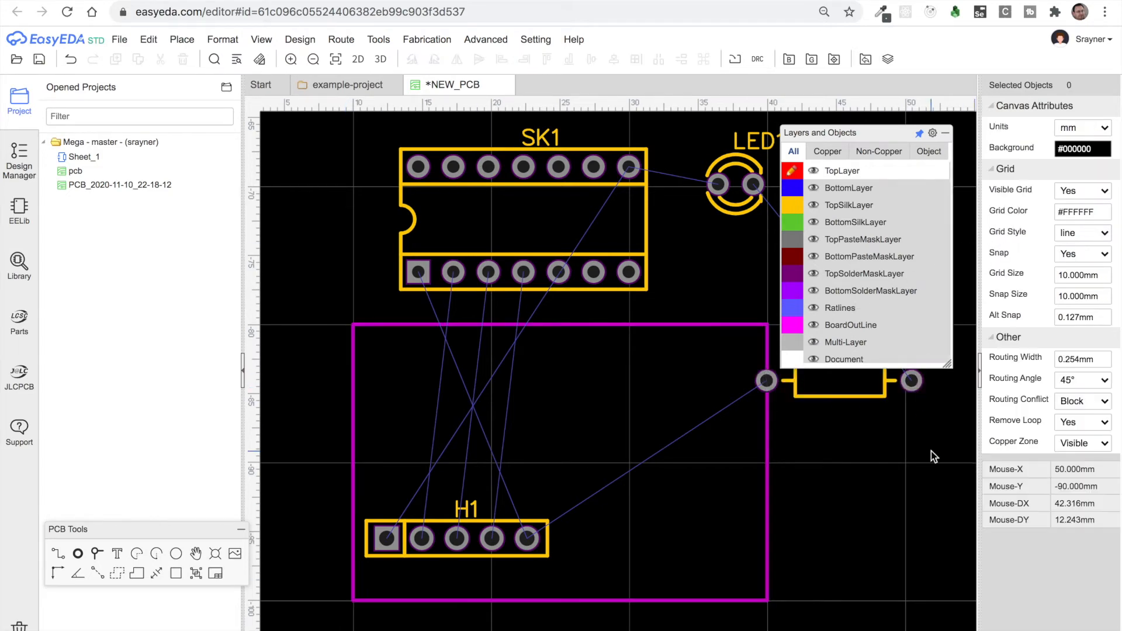
Step: Set the canvas grid size to 2.54 mm and the snap size to 1.27 mm
{"action": "left_click", "coordinate": [1082, 274]}
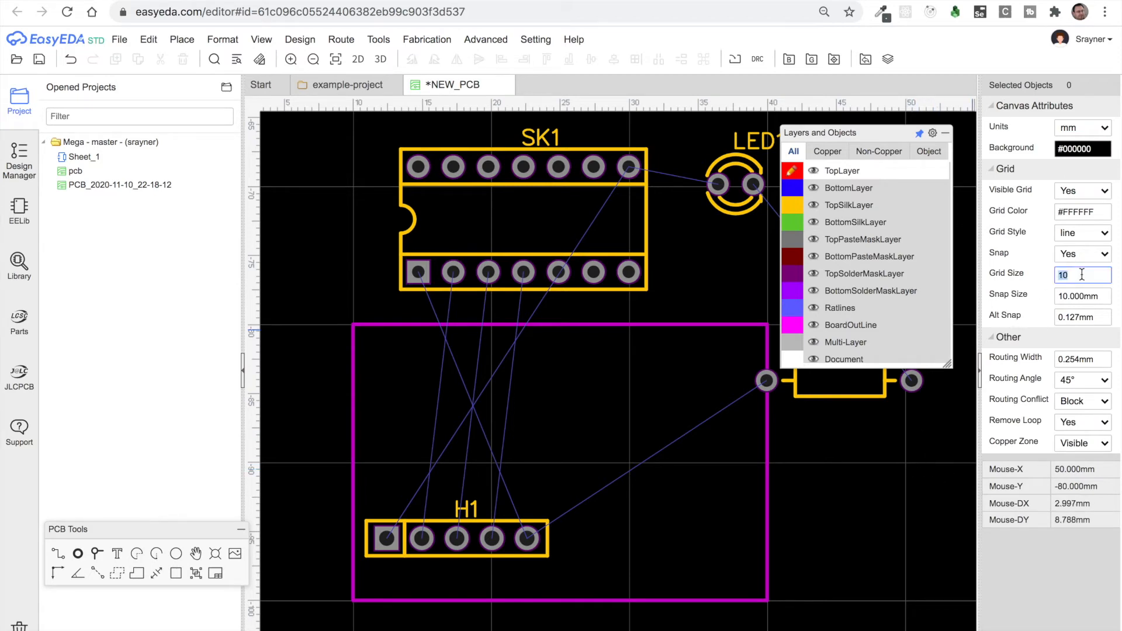
{"action": "key", "text": "Return"}
{"action": "left_click", "coordinate": [1071, 296]}
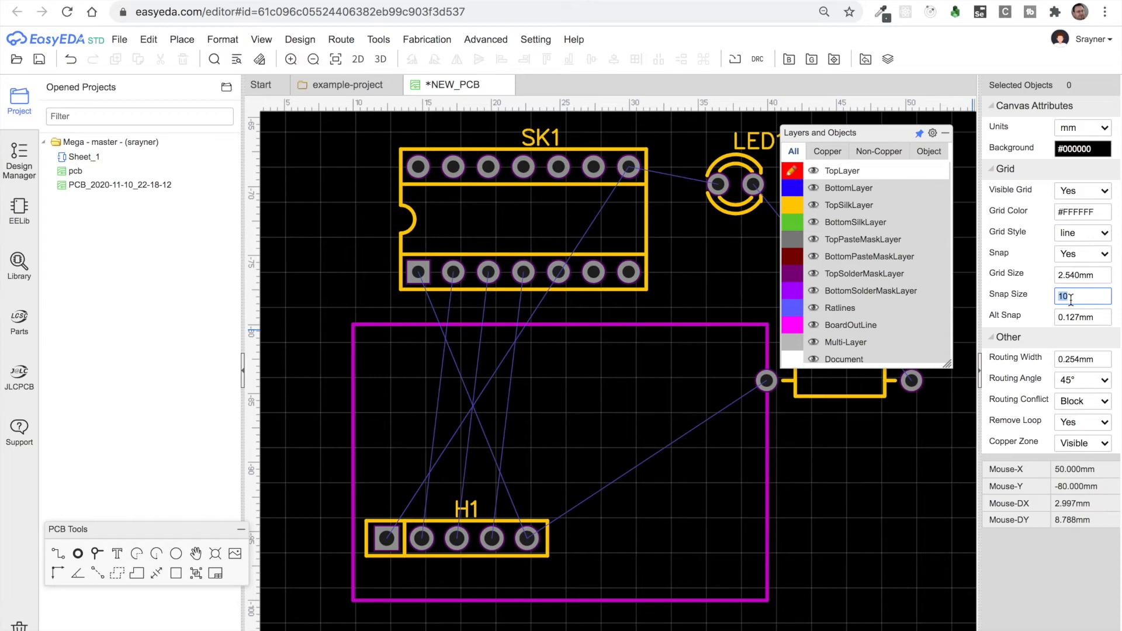
{"action": "type", "text": "1.27"}
{"action": "key", "text": "Return"}
Step: Place socket SK1 centrally in the upper part of the board and header H1 below its right half
{"action": "left_click", "coordinate": [574, 283]}
{"action": "left_click_drag", "start_coordinate": [577, 283], "coordinate": [635, 462]}
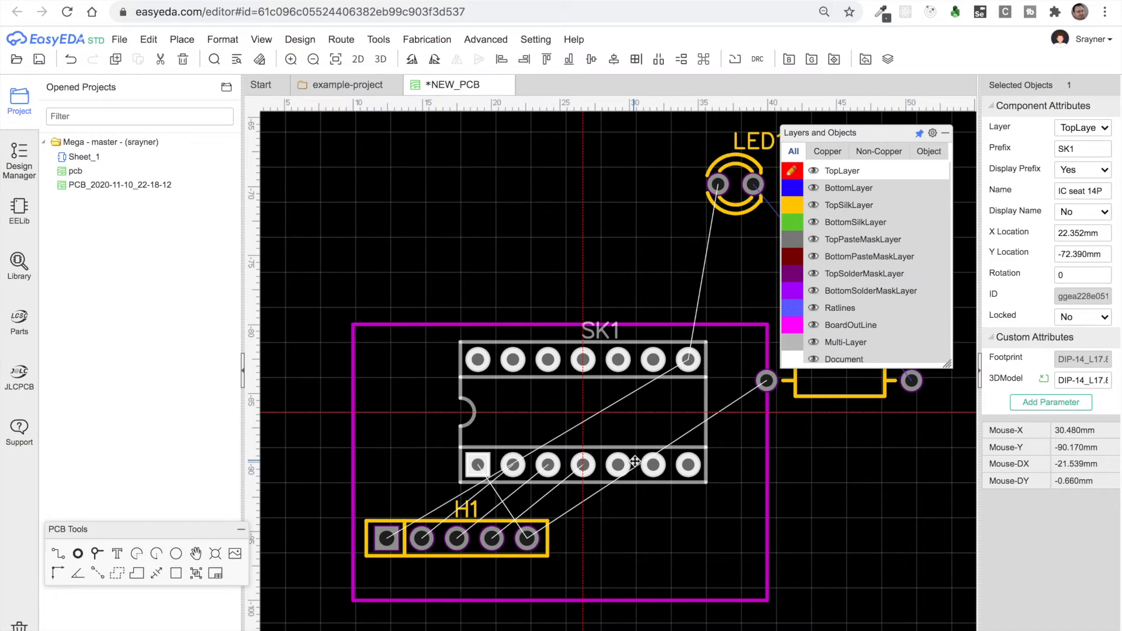
{"action": "left_click_drag", "start_coordinate": [580, 388], "coordinate": [569, 389]}
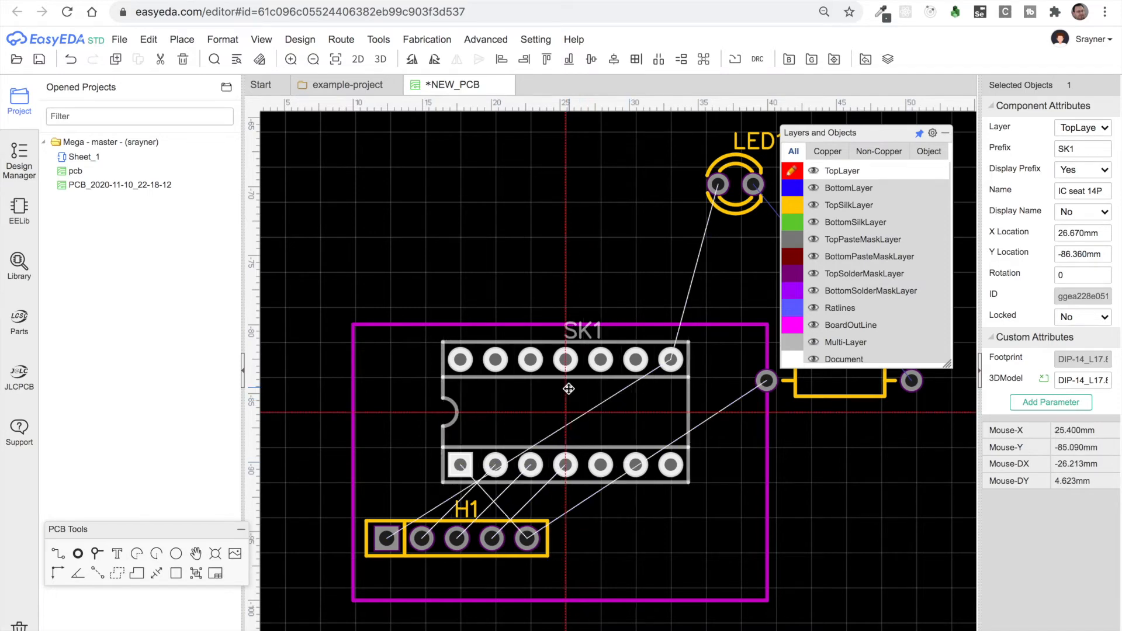
{"action": "left_click", "coordinate": [476, 535]}
{"action": "left_click_drag", "start_coordinate": [482, 560], "coordinate": [622, 555]}
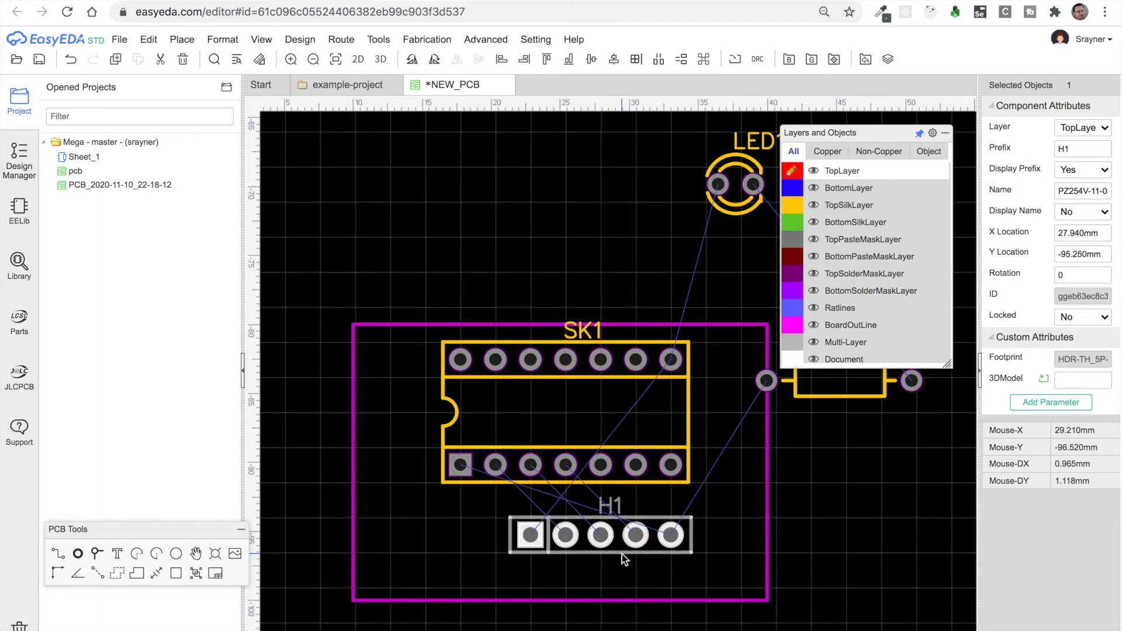
{"action": "left_click", "coordinate": [818, 580]}
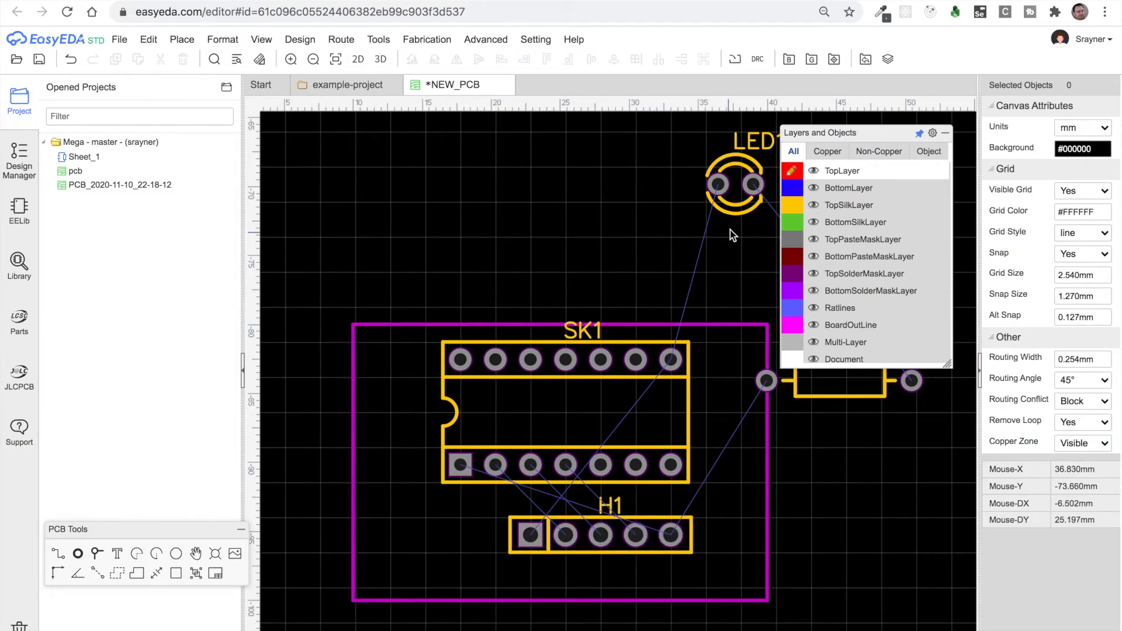
Step: Place LED1 just left of H1 and resistor R1, rotated 90°, vertically to the left of SK1
{"action": "left_click_drag", "start_coordinate": [735, 211], "coordinate": [452, 569]}
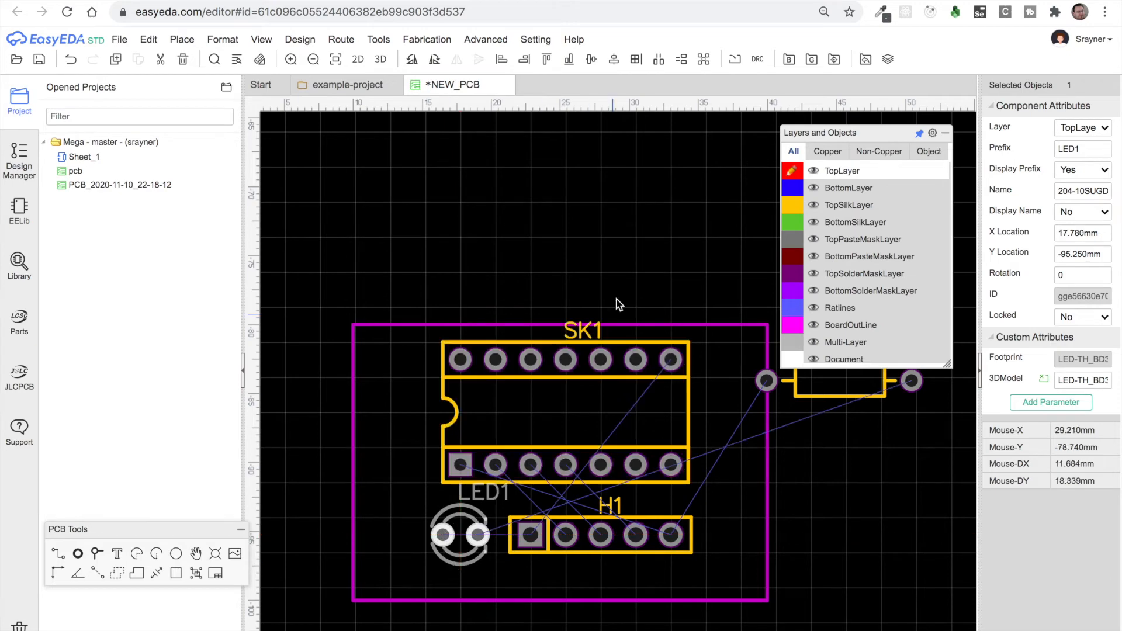
{"action": "left_click_drag", "start_coordinate": [829, 386], "coordinate": [403, 477]}
{"action": "key", "text": "space"}
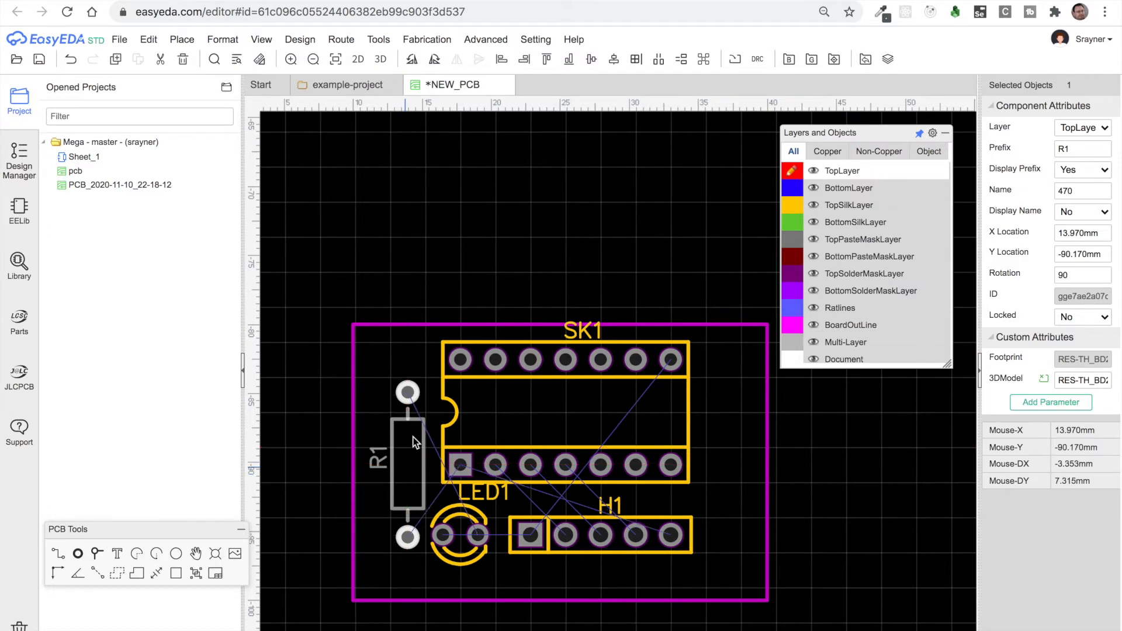
{"action": "left_click", "coordinate": [539, 228]}
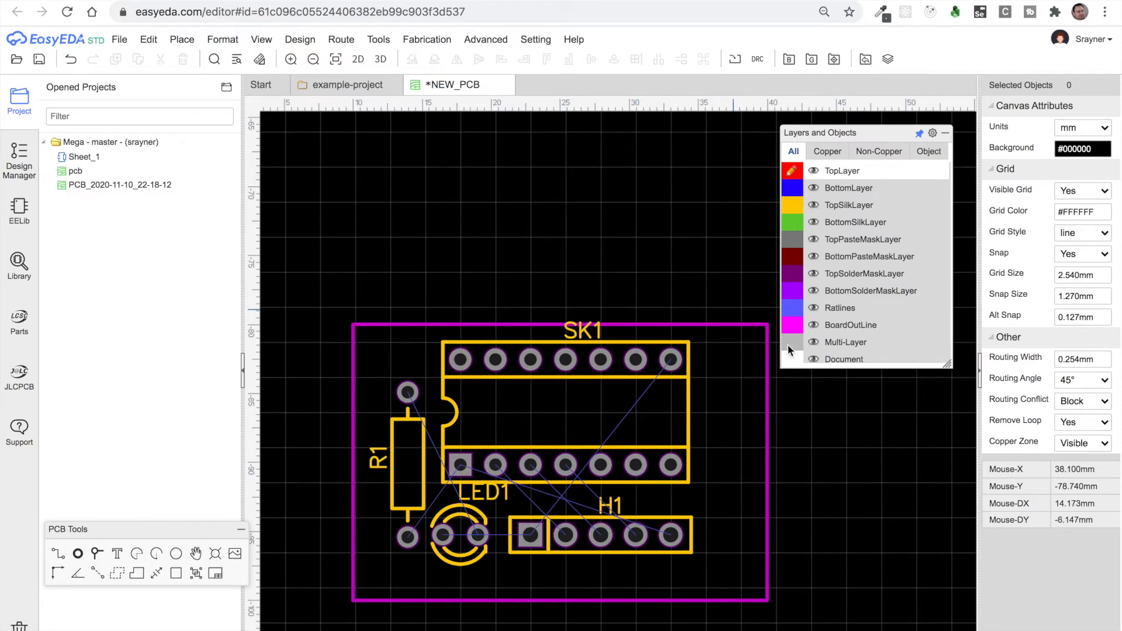
Step: Set both the canvas grid size and snap size to 2.5 mm
{"action": "left_click", "coordinate": [1072, 274]}
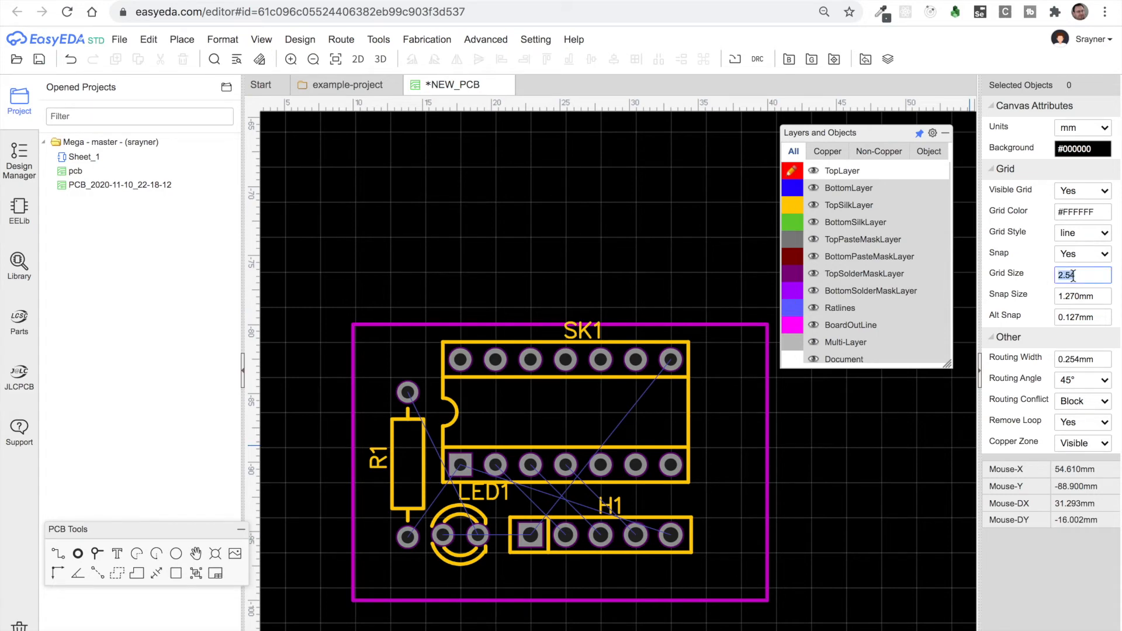
{"action": "type", "text": "2.5"}
{"action": "key", "text": "Return"}
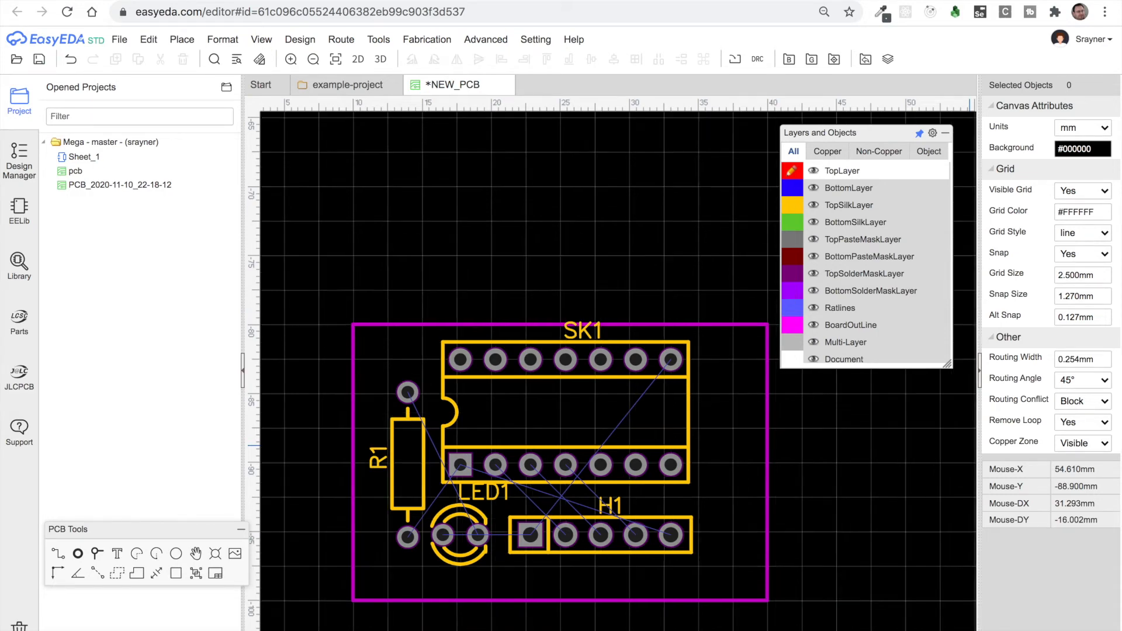
{"action": "left_click", "coordinate": [1081, 298]}
{"action": "type", "text": "2.5"}
{"action": "key", "text": "Return"}
Step: Place four mounting holes inside the board outline, one near each corner, 2.5 mm in from both adjacent edges
{"action": "left_click", "coordinate": [216, 554]}
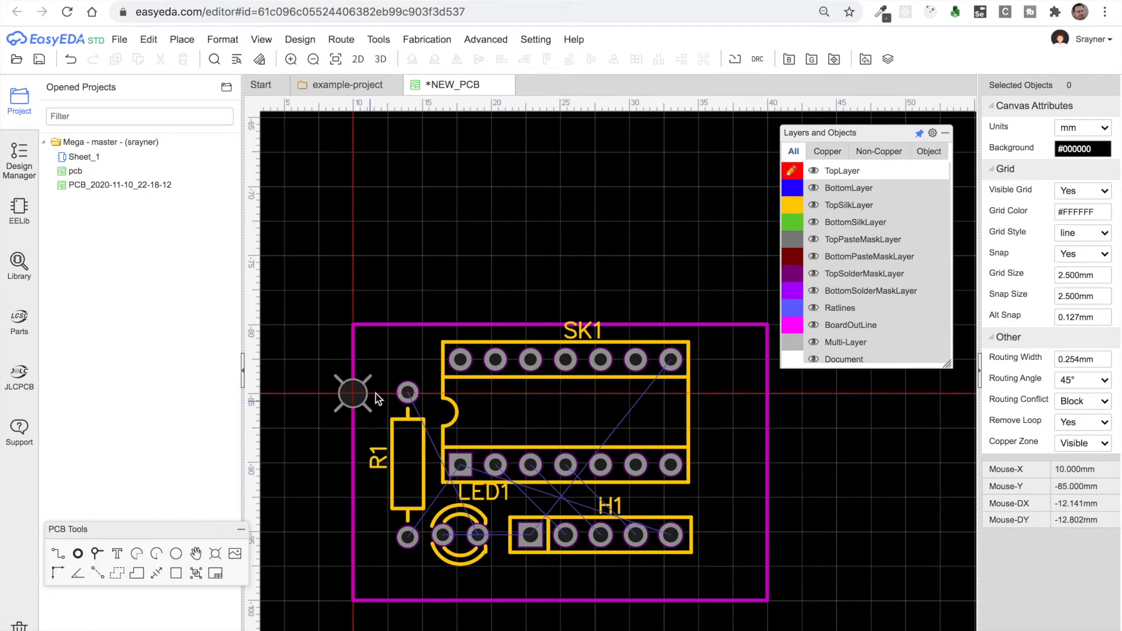
{"action": "left_click", "coordinate": [385, 365]}
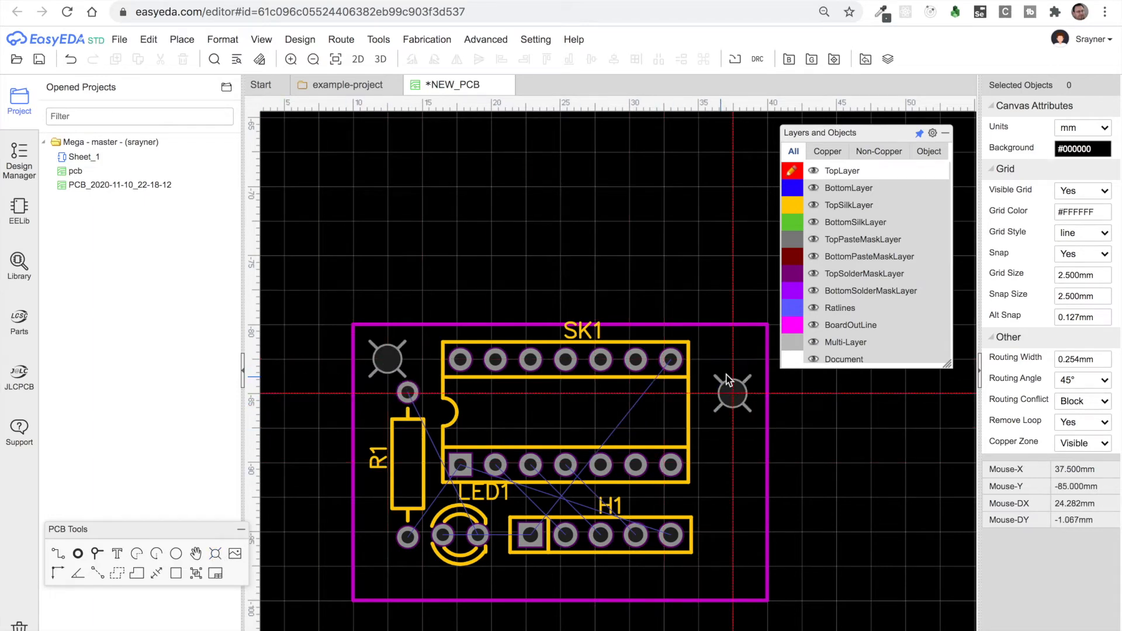
{"action": "left_click", "coordinate": [733, 360]}
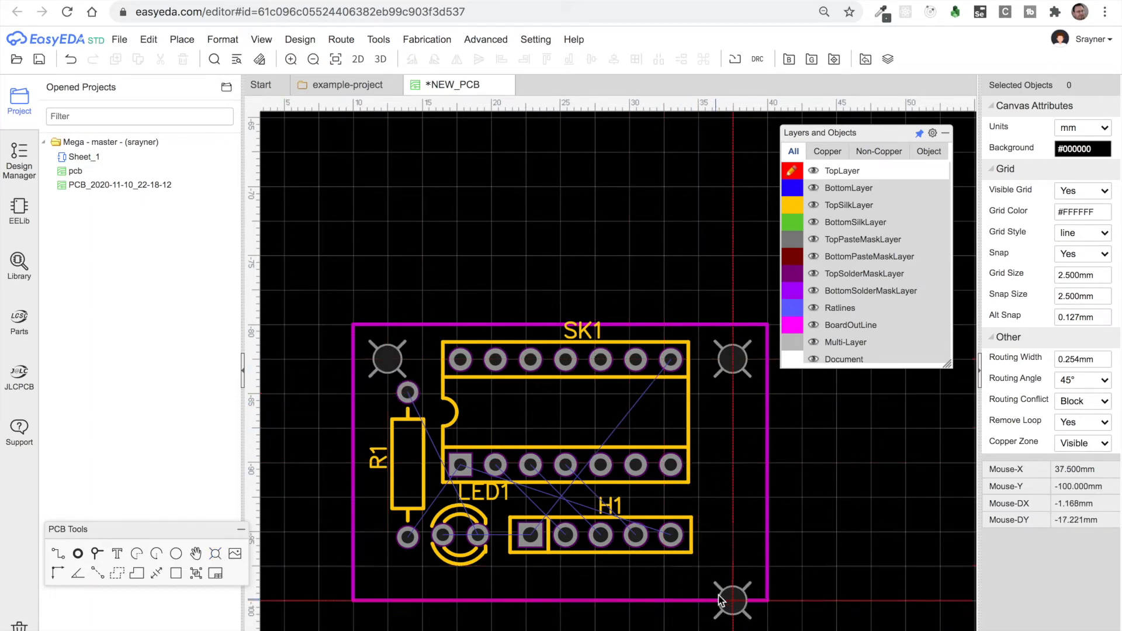
{"action": "left_click", "coordinate": [734, 567]}
{"action": "left_click", "coordinate": [386, 567]}
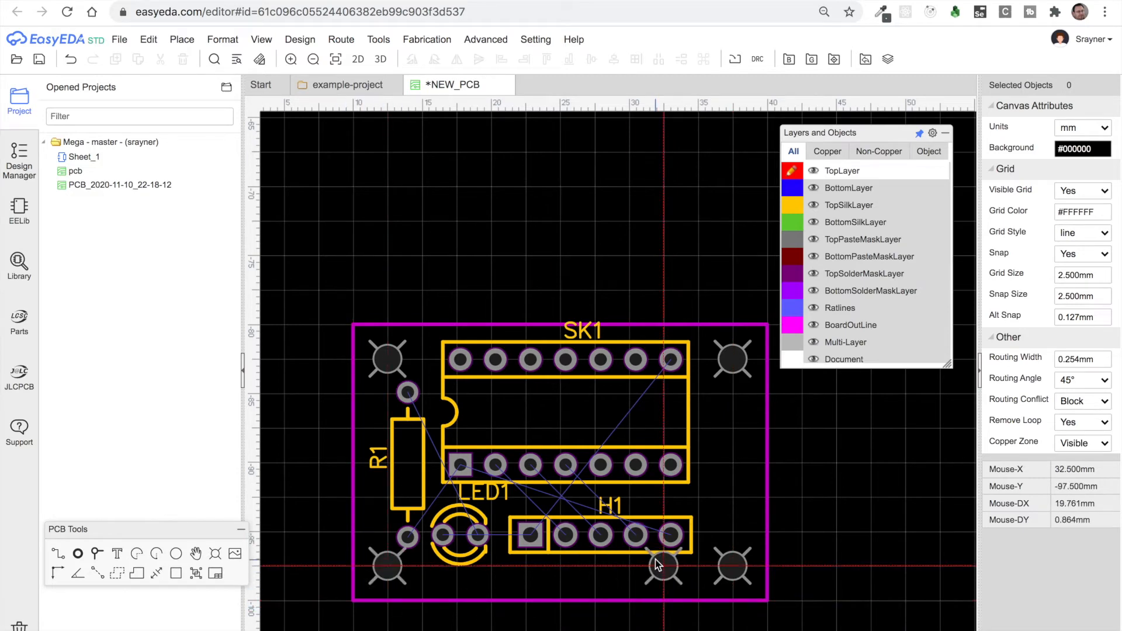
{"action": "key", "text": "Escape"}
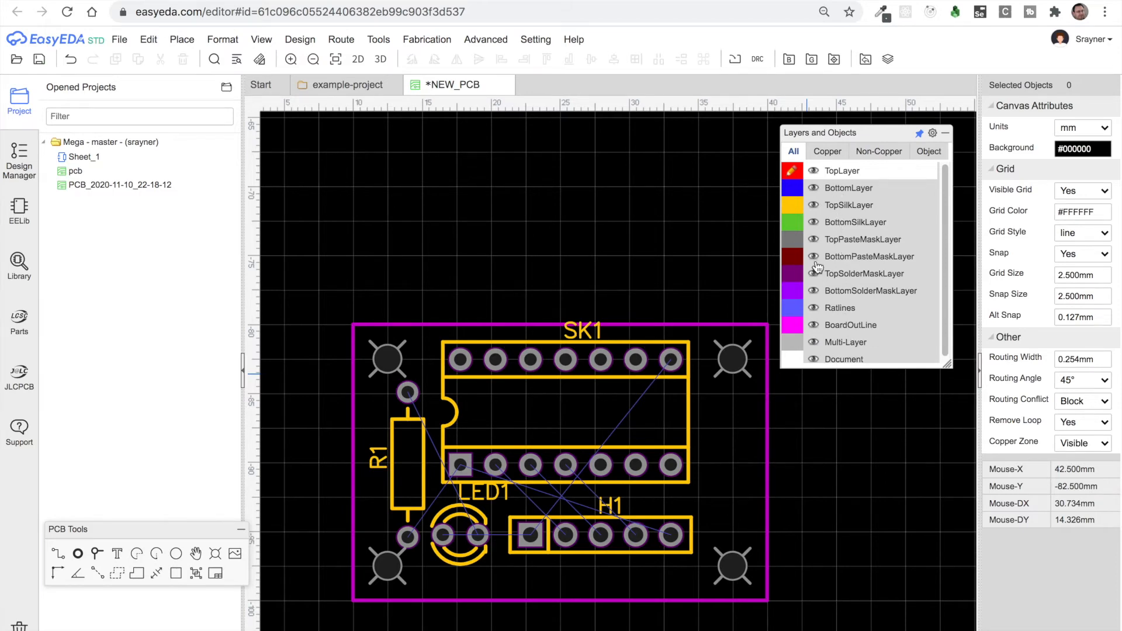
Step: Toggle the visibility of TopSilkLayer off and back on to compare the board with and without its silkscreen
{"action": "left_click", "coordinate": [814, 206]}
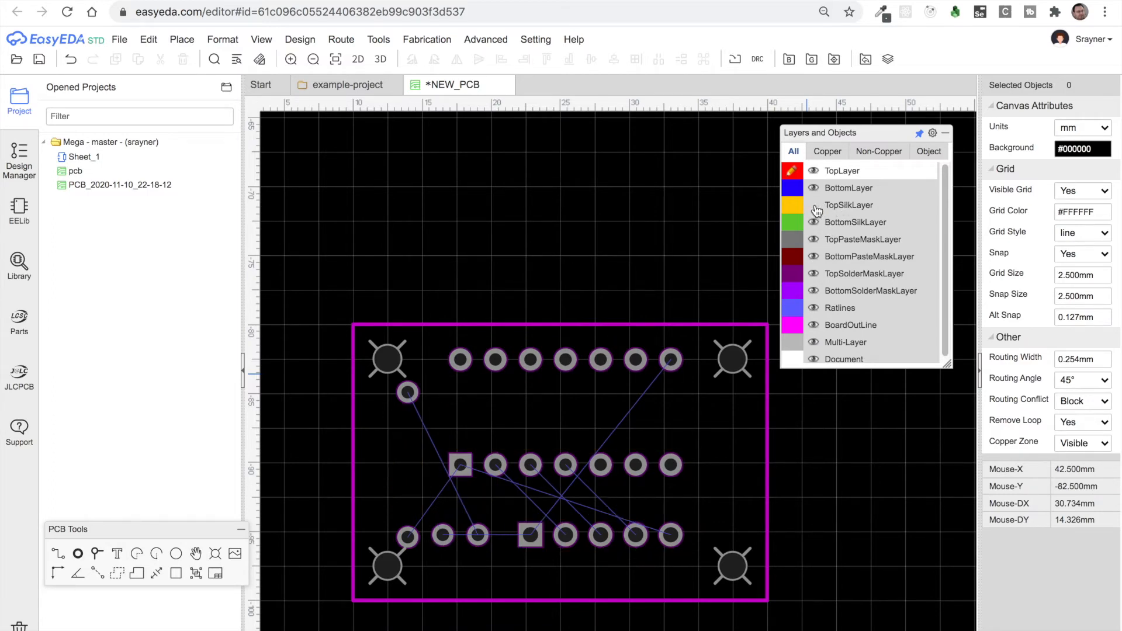
{"action": "left_click", "coordinate": [815, 205]}
{"action": "left_click", "coordinate": [814, 205]}
{"action": "left_click", "coordinate": [815, 206]}
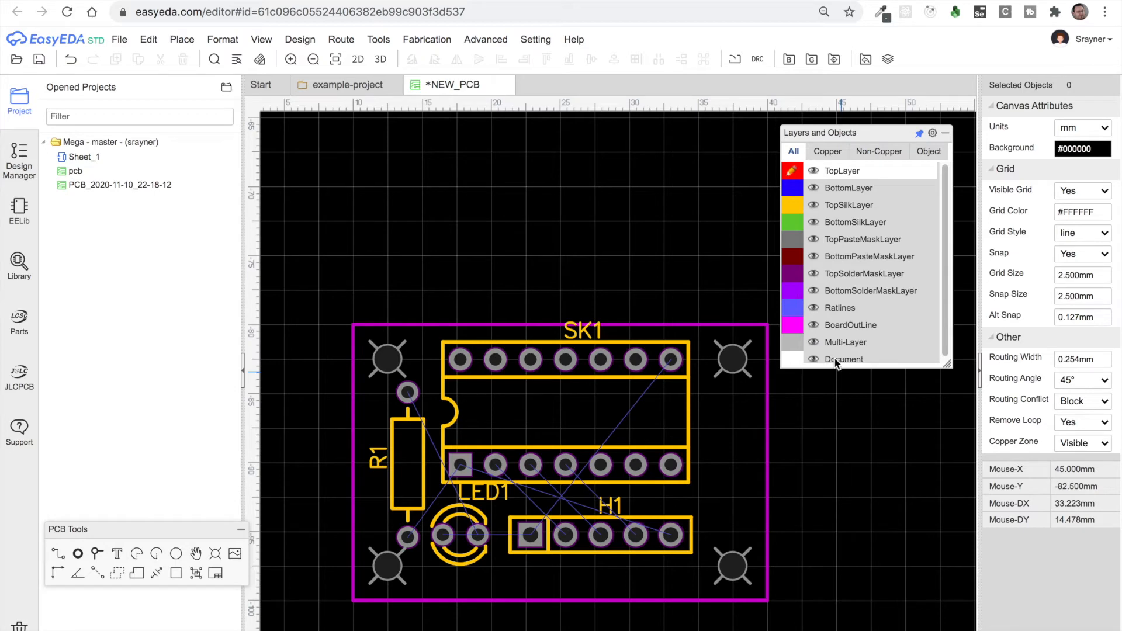
Step: Make the Document layer the active drawing layer
{"action": "left_click", "coordinate": [793, 360]}
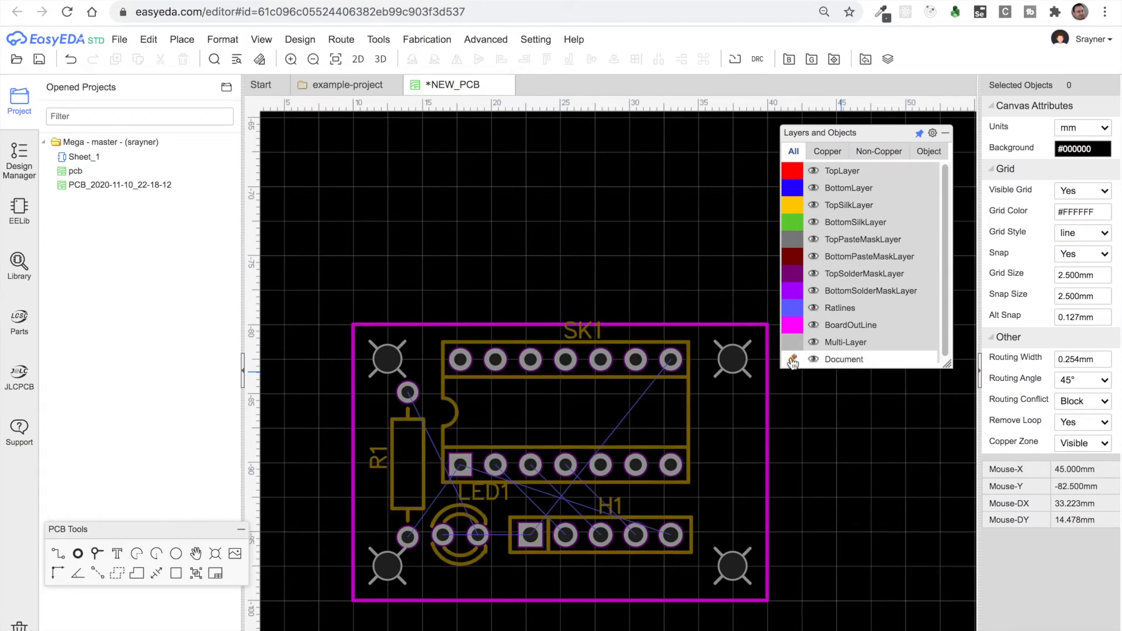
{"action": "left_click", "coordinate": [793, 345]}
{"action": "left_click", "coordinate": [795, 327]}
{"action": "left_click", "coordinate": [795, 344]}
{"action": "left_click", "coordinate": [796, 360]}
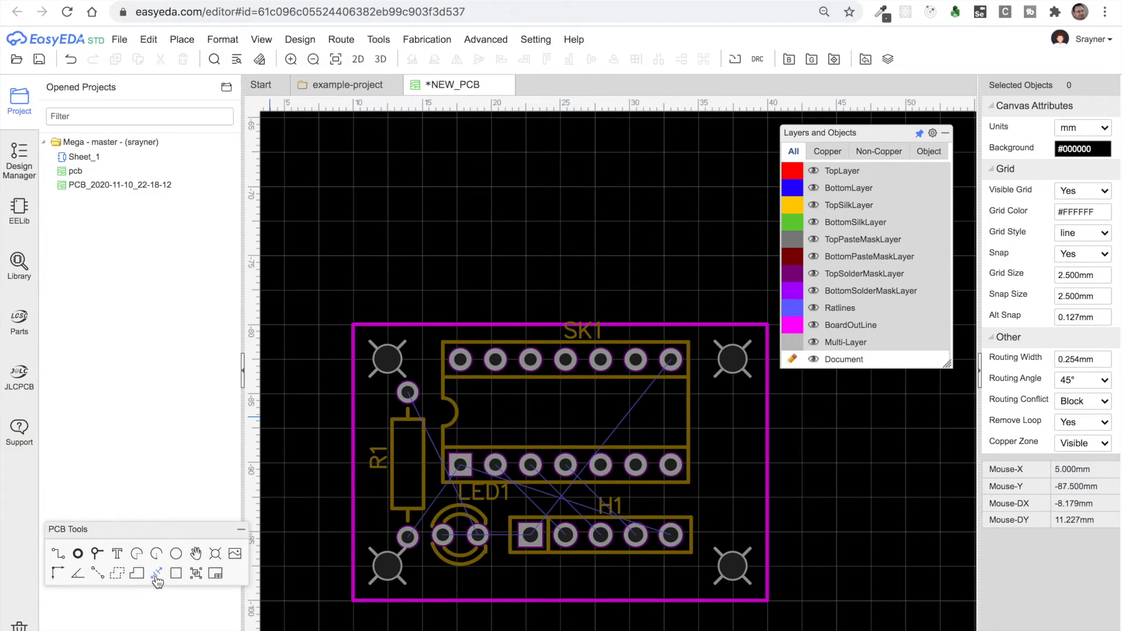
Step: Dimension the horizontal spacing between the upper two mounting holes and the board's overall width, placing both dimensions above the board
{"action": "left_click", "coordinate": [388, 358]}
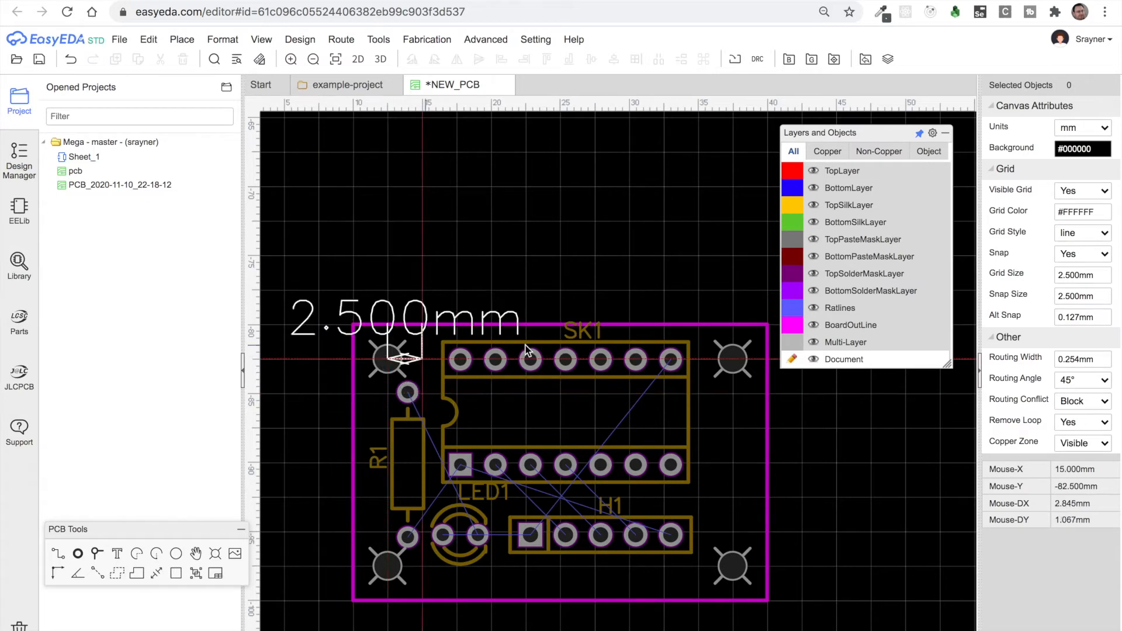
{"action": "left_click", "coordinate": [738, 362]}
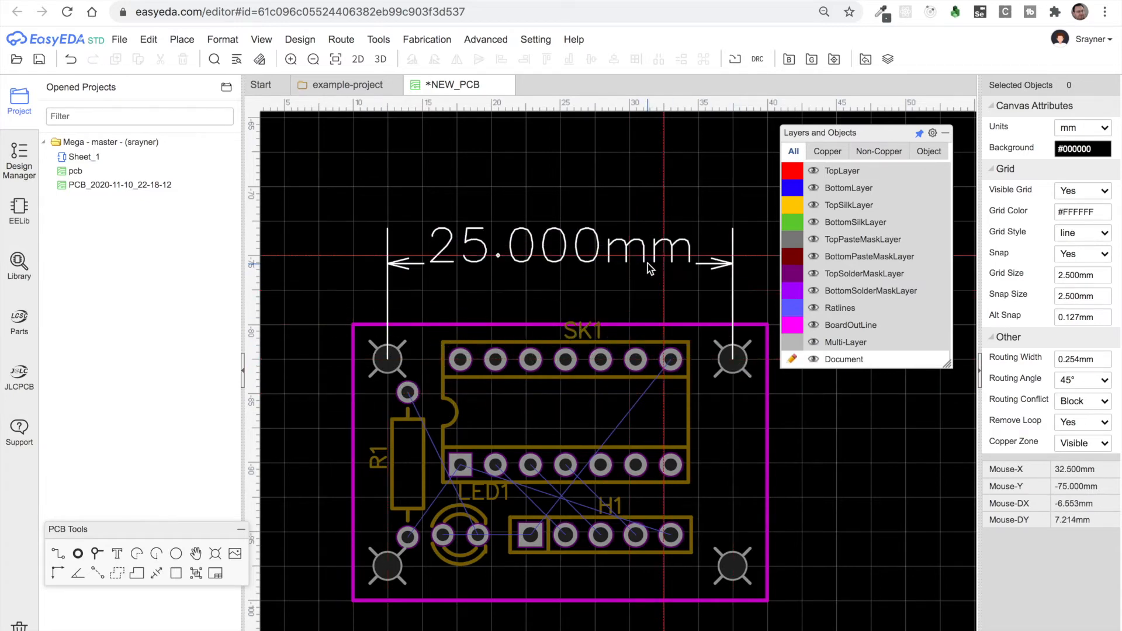
{"action": "left_click", "coordinate": [648, 264]}
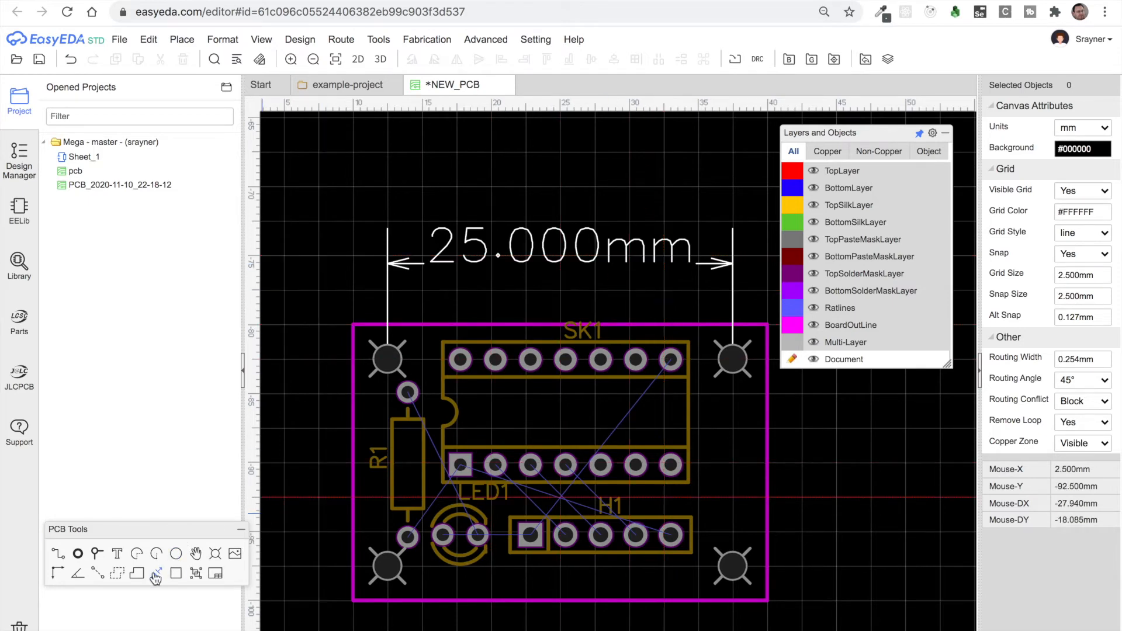
{"action": "left_click", "coordinate": [353, 325]}
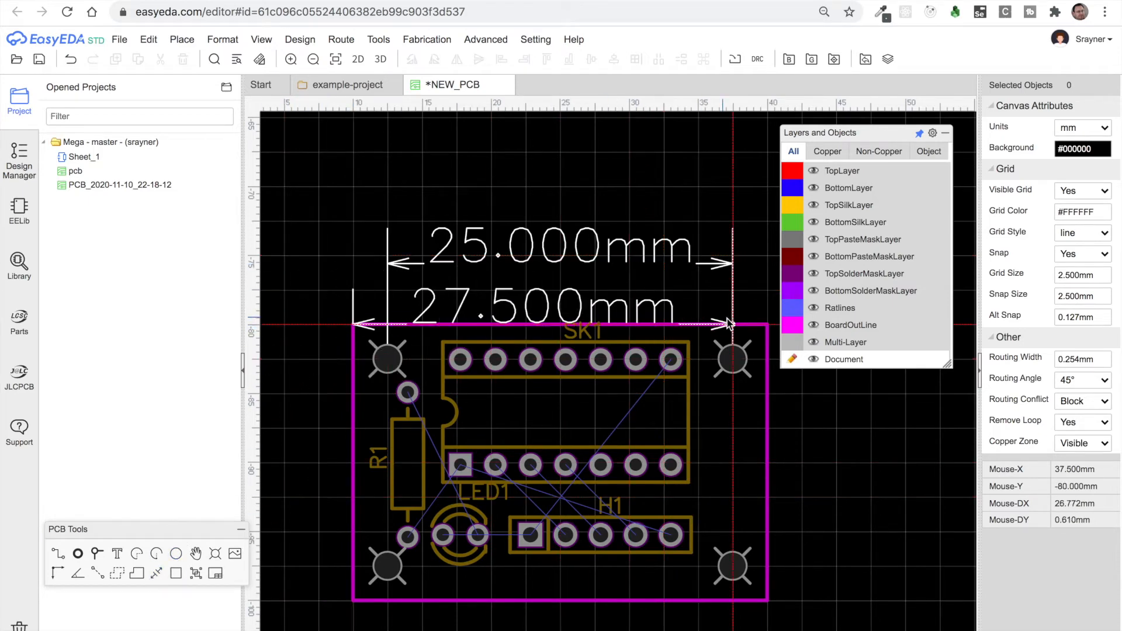
{"action": "left_click", "coordinate": [768, 324]}
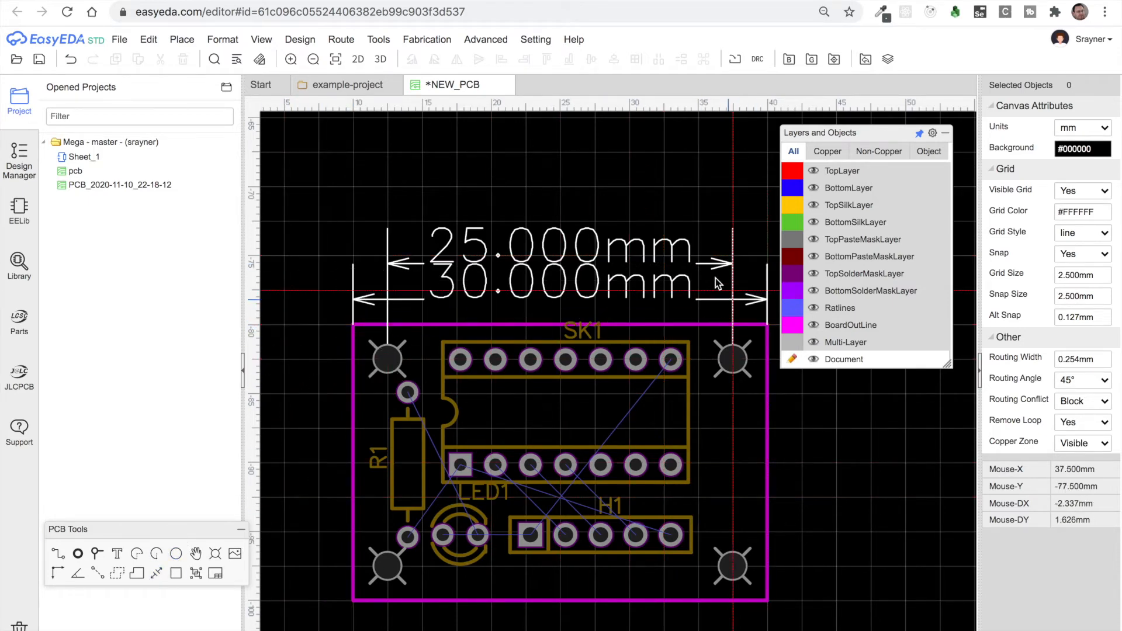
{"action": "left_click", "coordinate": [697, 186]}
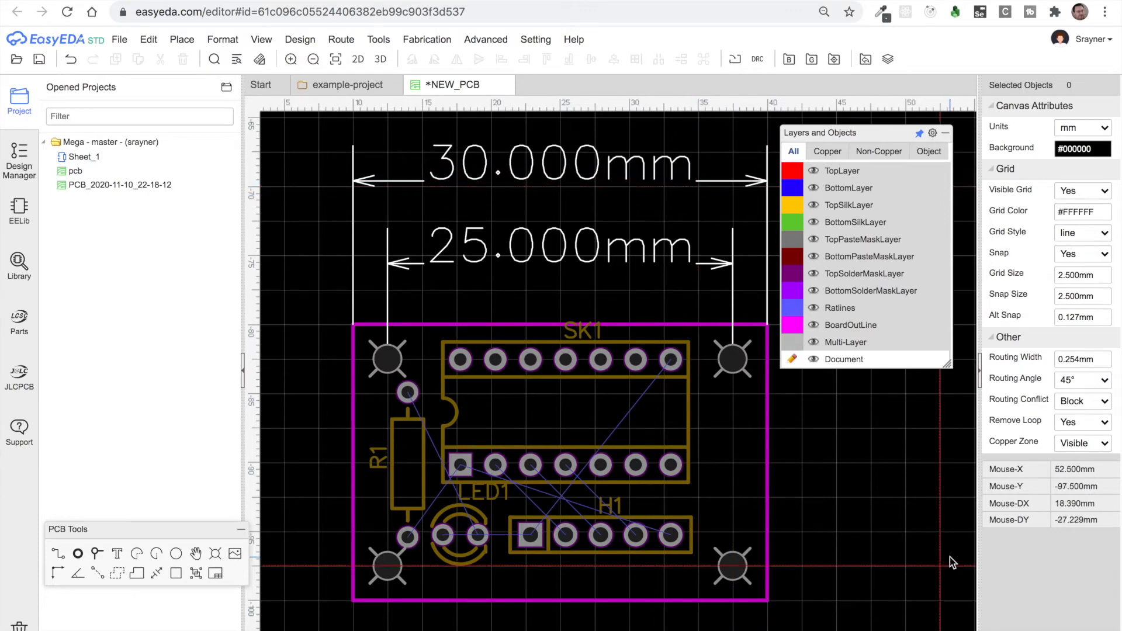
Step: Dimension the vertical spacing between the right-hand mounting holes and the board's overall height, placing both dimensions to the right of the board
{"action": "left_click", "coordinate": [156, 574]}
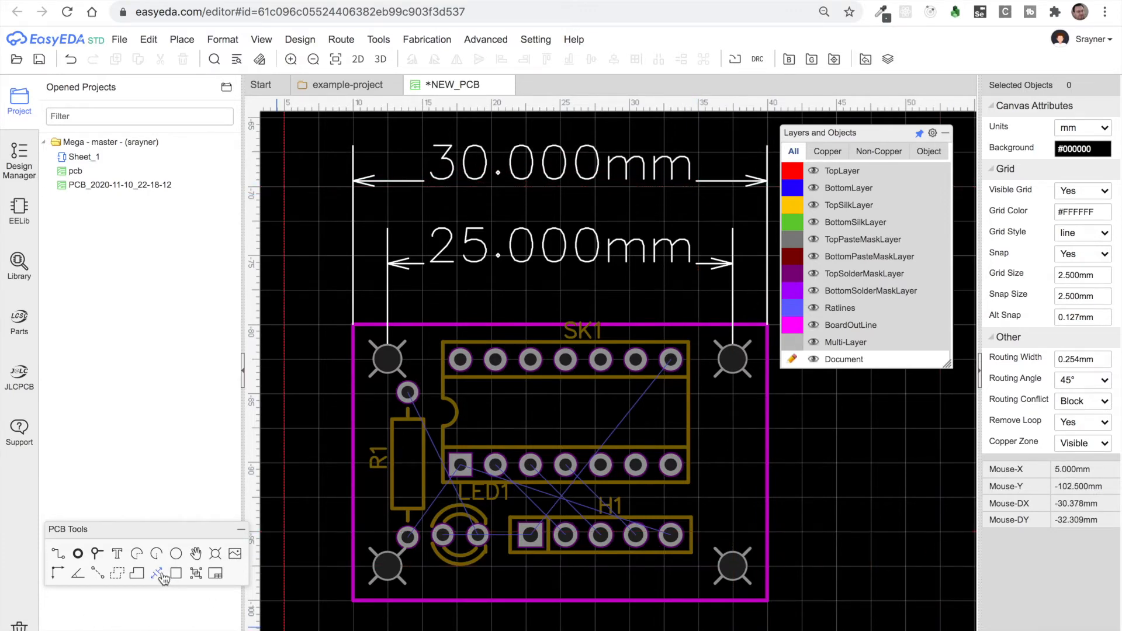
{"action": "left_click", "coordinate": [735, 370]}
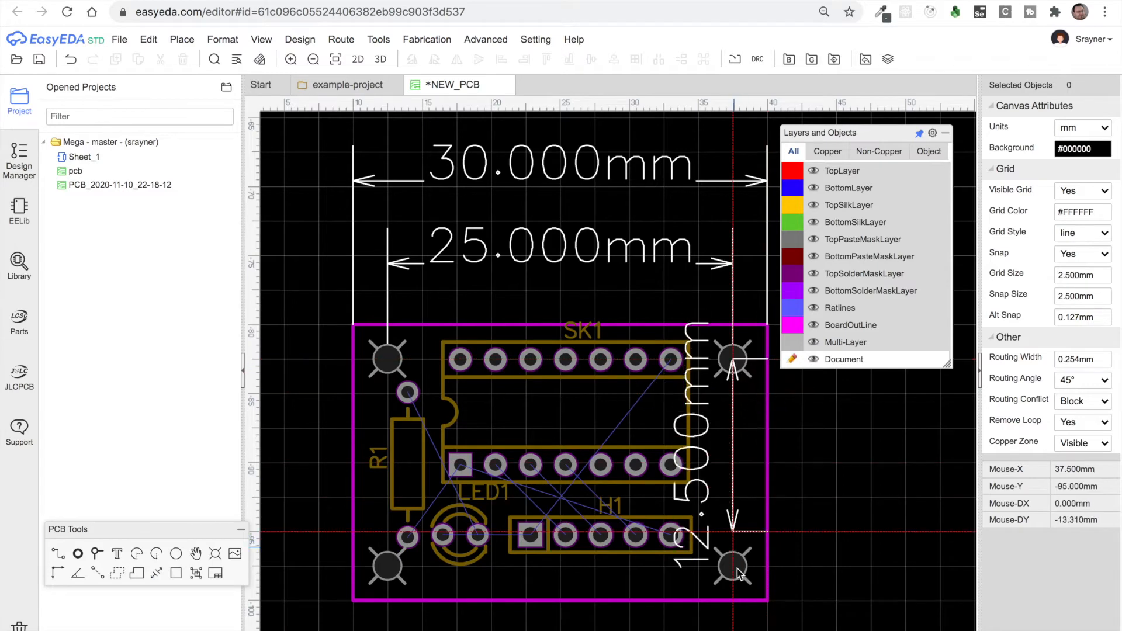
{"action": "left_click", "coordinate": [737, 570]}
{"action": "left_click", "coordinate": [877, 543]}
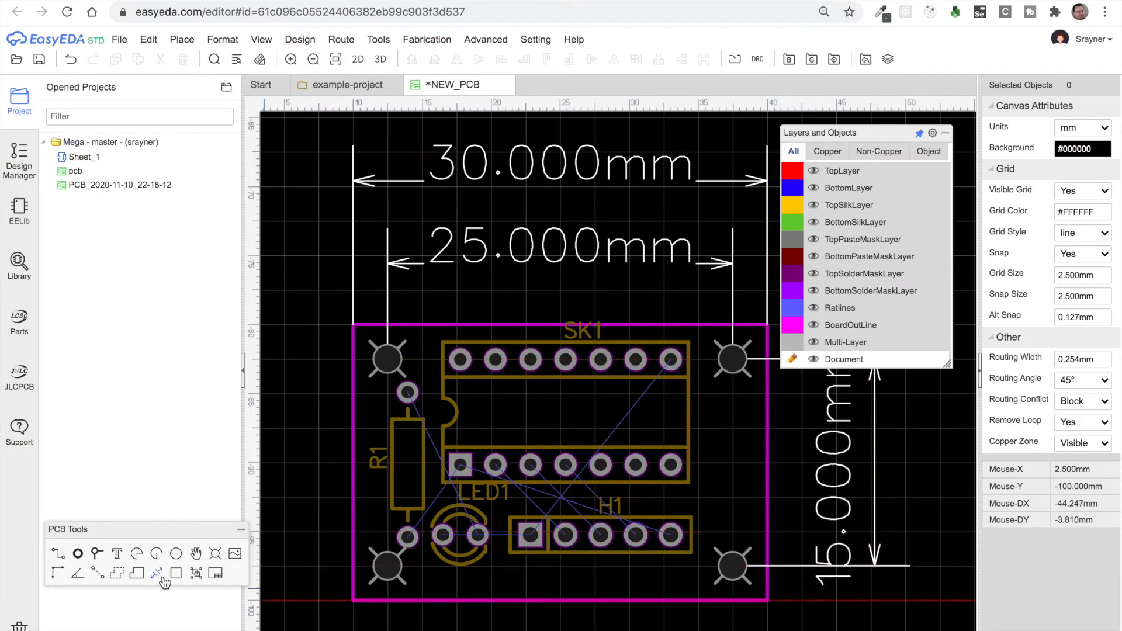
{"action": "left_click", "coordinate": [768, 331]}
{"action": "left_click", "coordinate": [767, 599]}
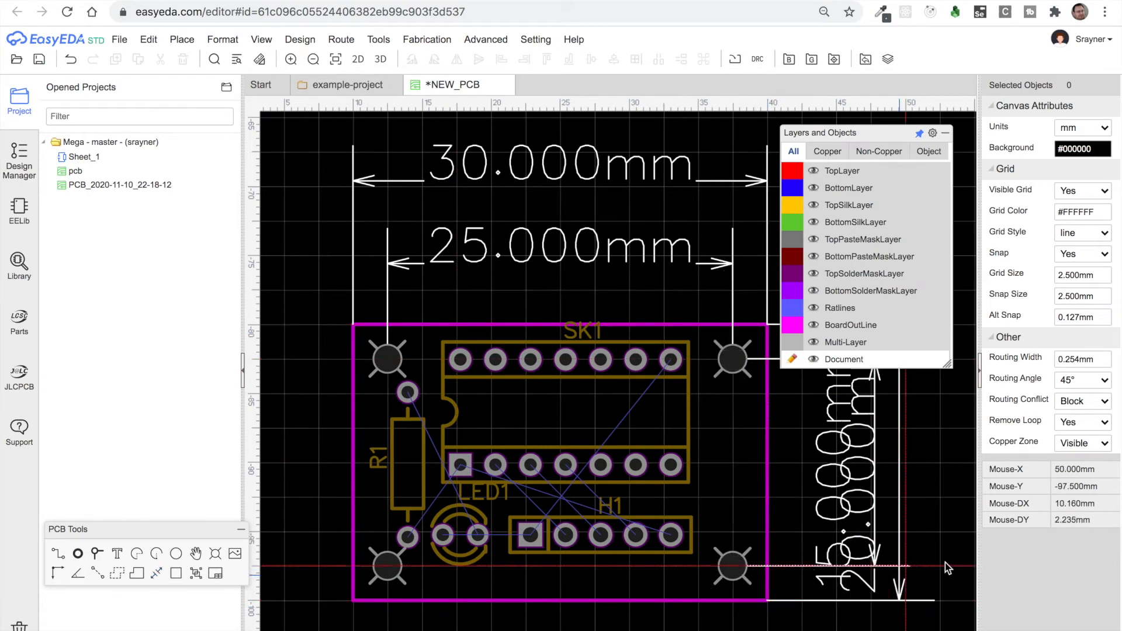
{"action": "left_click", "coordinate": [973, 508]}
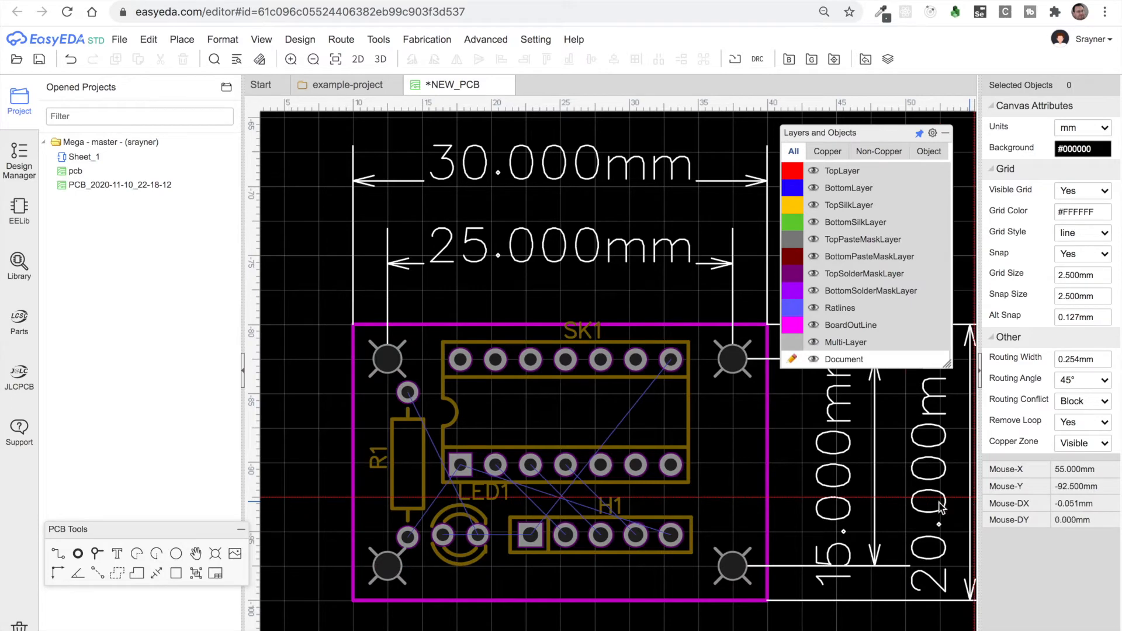
Step: Move the Layers and Objects window clear of the canvas and hide the Document layer with its dimensions
{"action": "left_click_drag", "start_coordinate": [873, 133], "coordinate": [196, 262]}
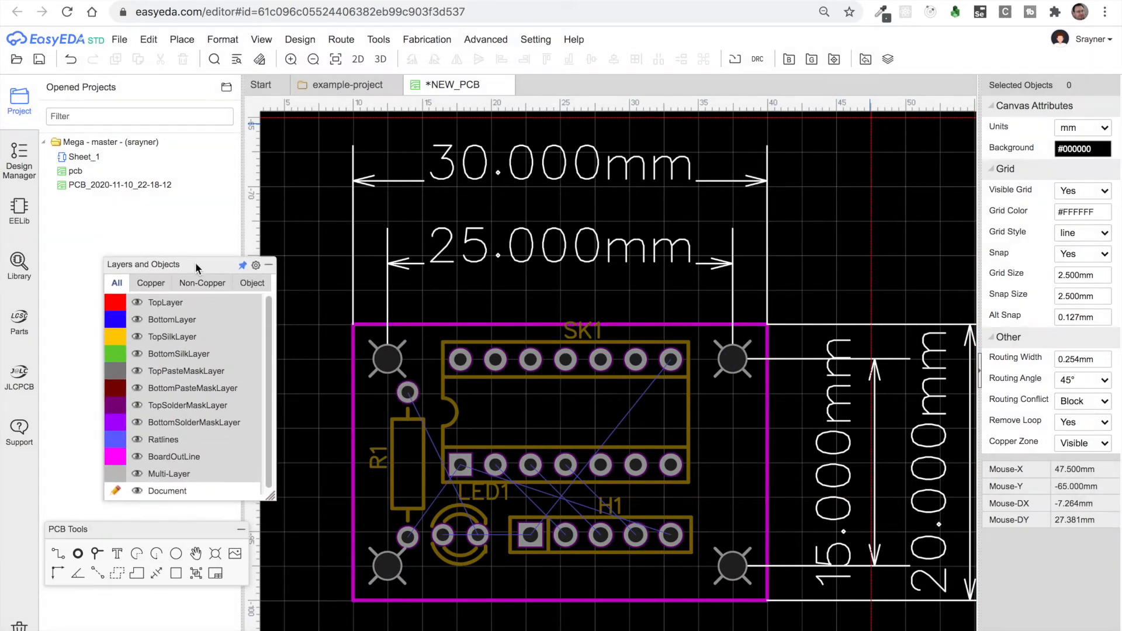
{"action": "left_click", "coordinate": [139, 494]}
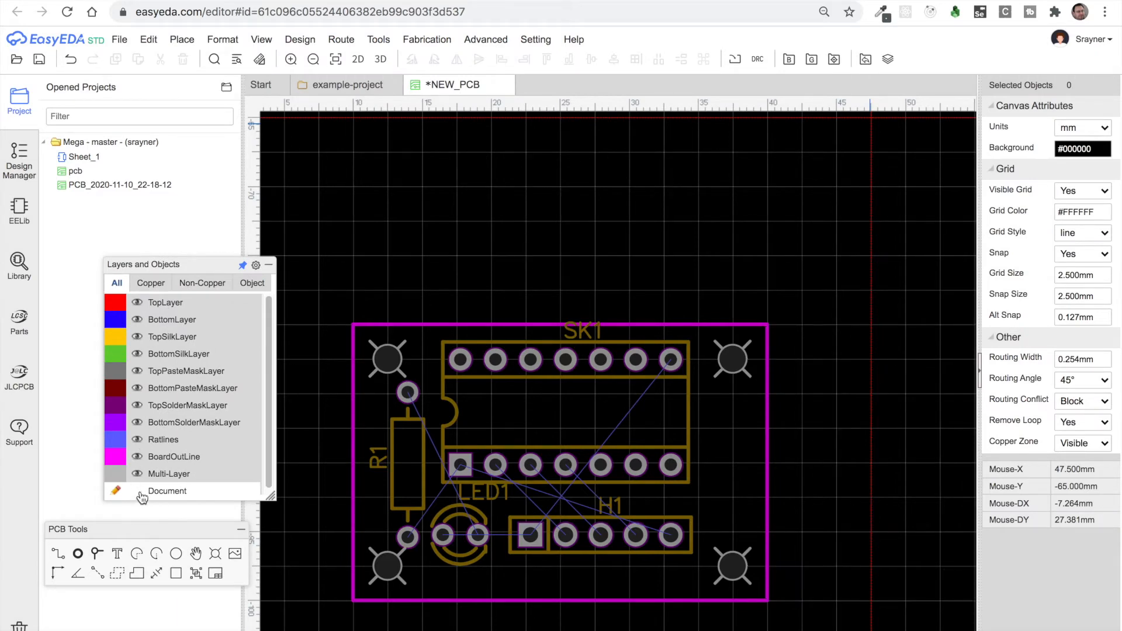
{"action": "left_click", "coordinate": [138, 493]}
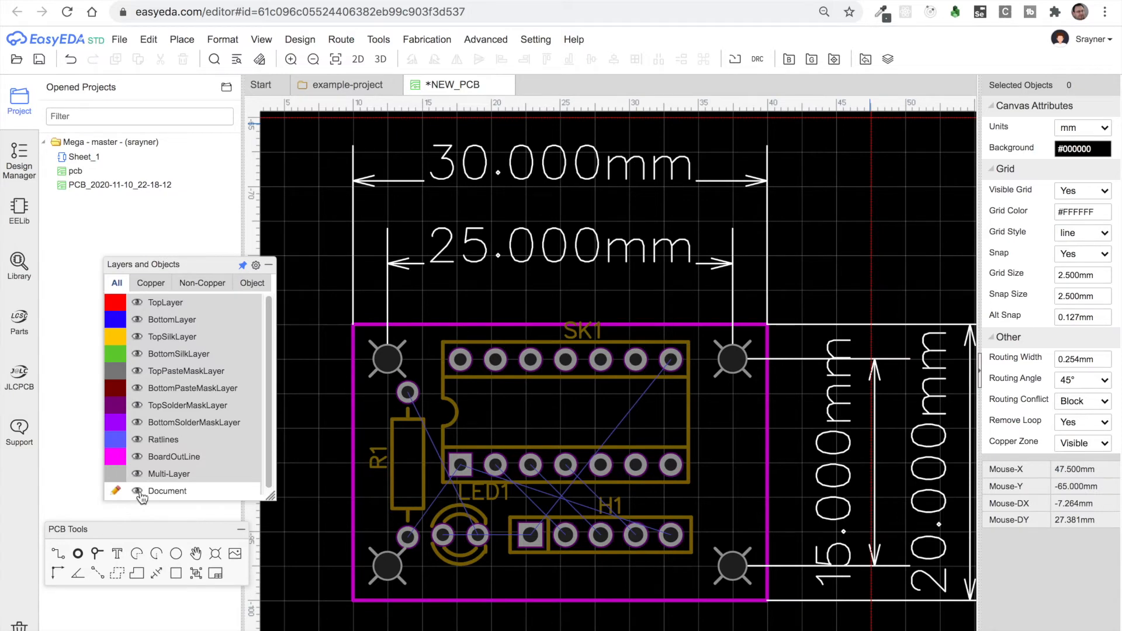
{"action": "left_click", "coordinate": [140, 493]}
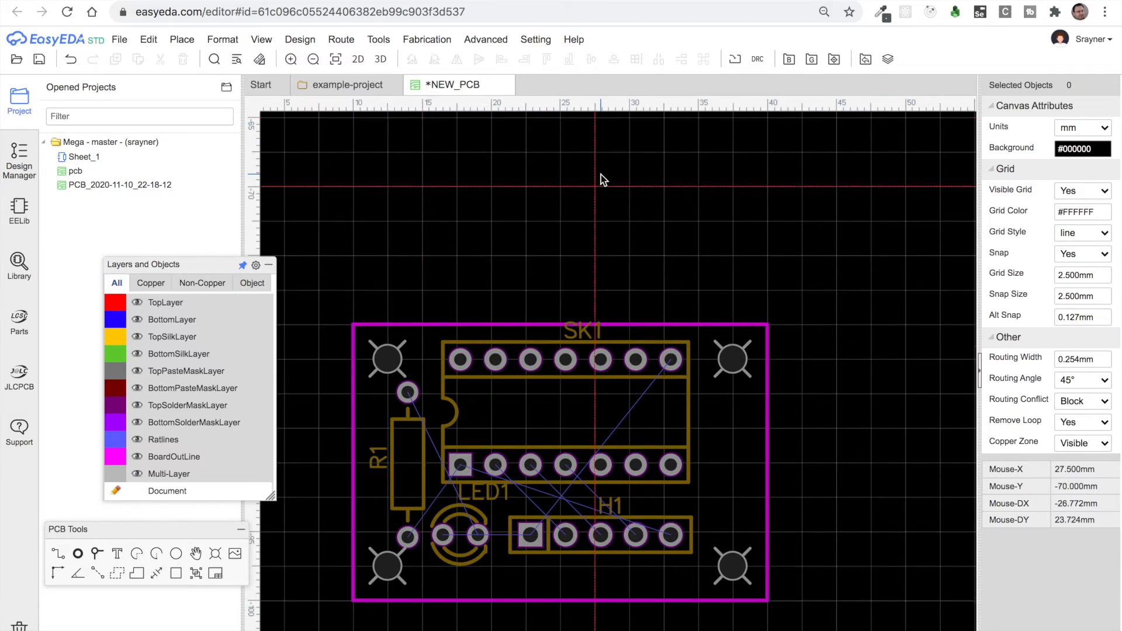
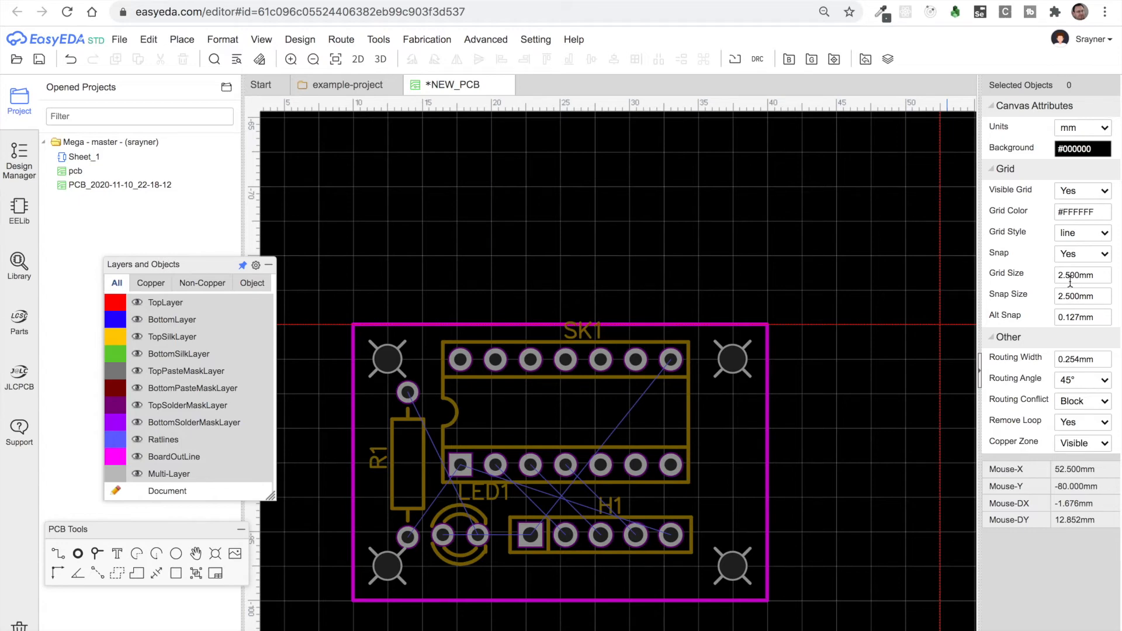
Step: Set the canvas grid size to 2.54 mm and the snap size back to 1.27 mm
{"action": "left_click", "coordinate": [1070, 281]}
{"action": "type", "text": "2.54"}
{"action": "key", "text": "Return"}
{"action": "left_click", "coordinate": [1069, 300]}
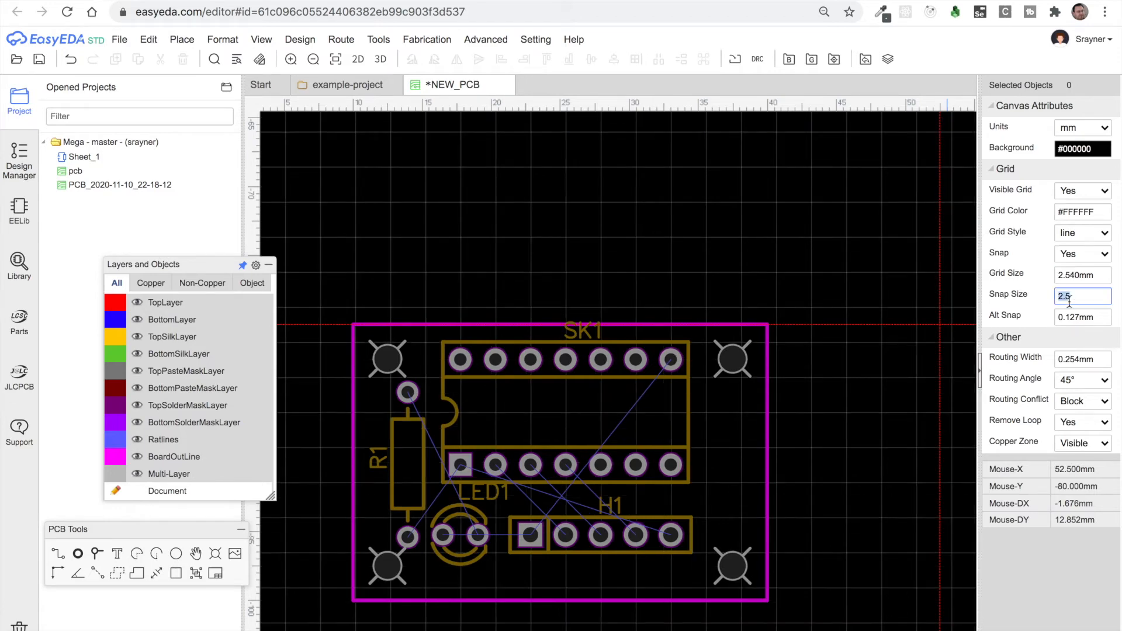
{"action": "type", "text": "1.27"}
{"action": "key", "text": "Return"}
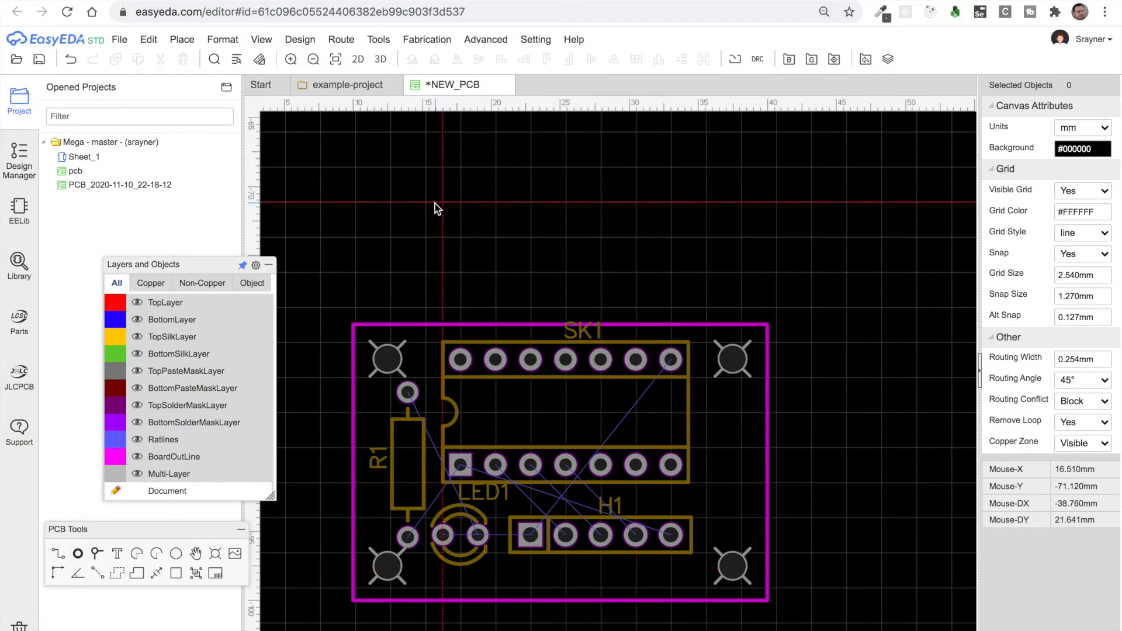
{"action": "left_click", "coordinate": [255, 42]}
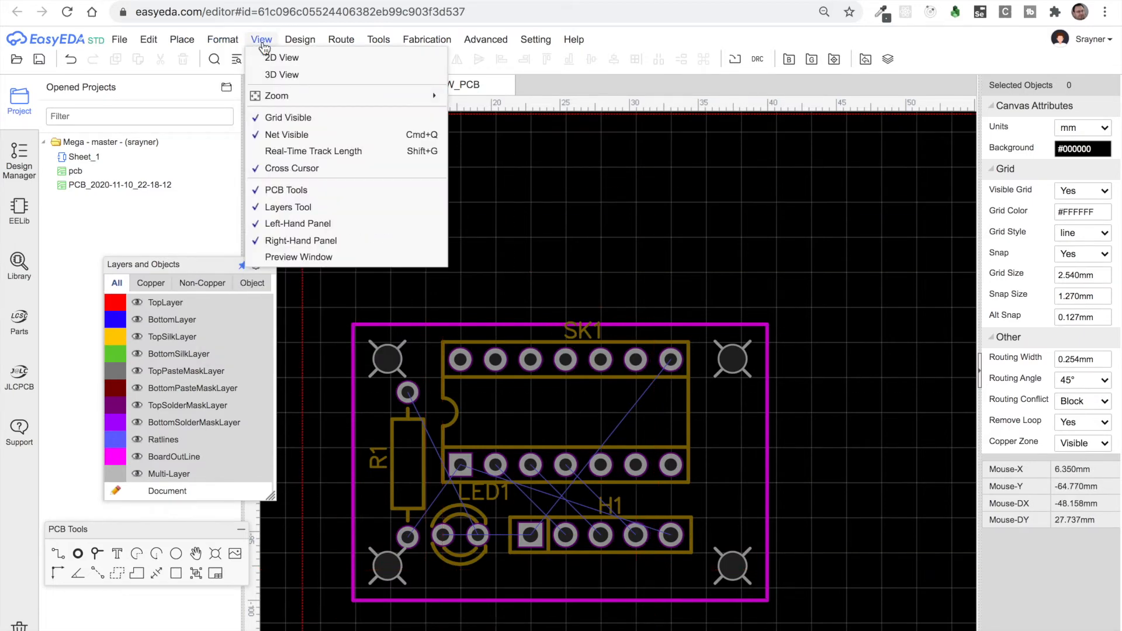
{"action": "mouse_move", "coordinate": [275, 96]}
{"action": "left_click", "coordinate": [493, 153]}
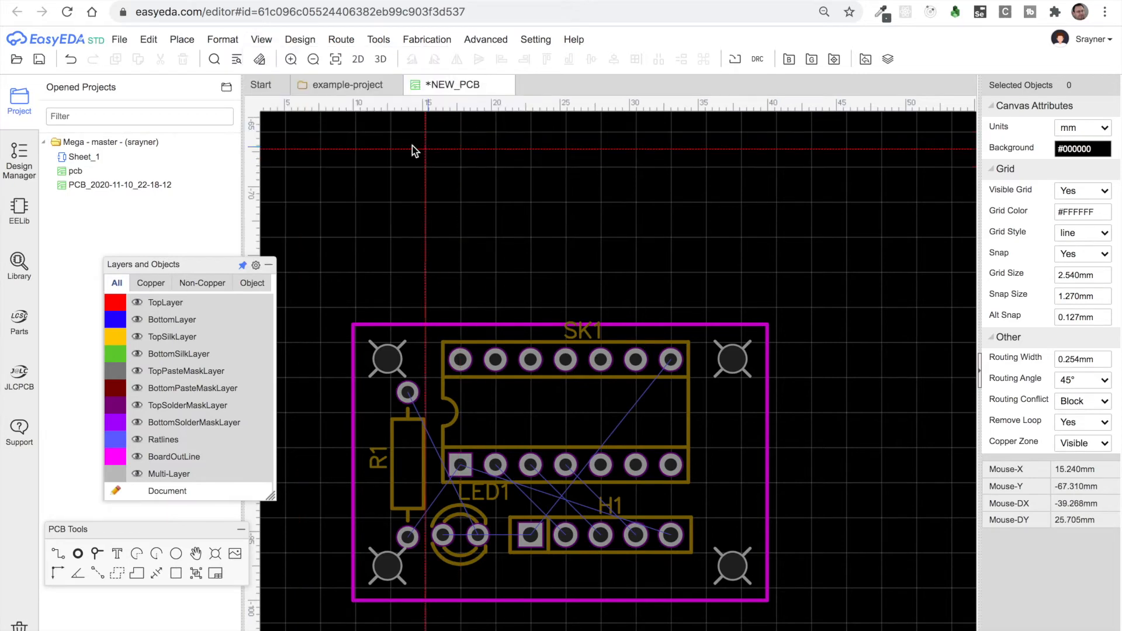
Step: List the board's nets in the Design Manager and hide the ratlines of the GND net
{"action": "scroll", "coordinate": [423, 276], "scroll_direction": "down", "scroll_amount": 5}
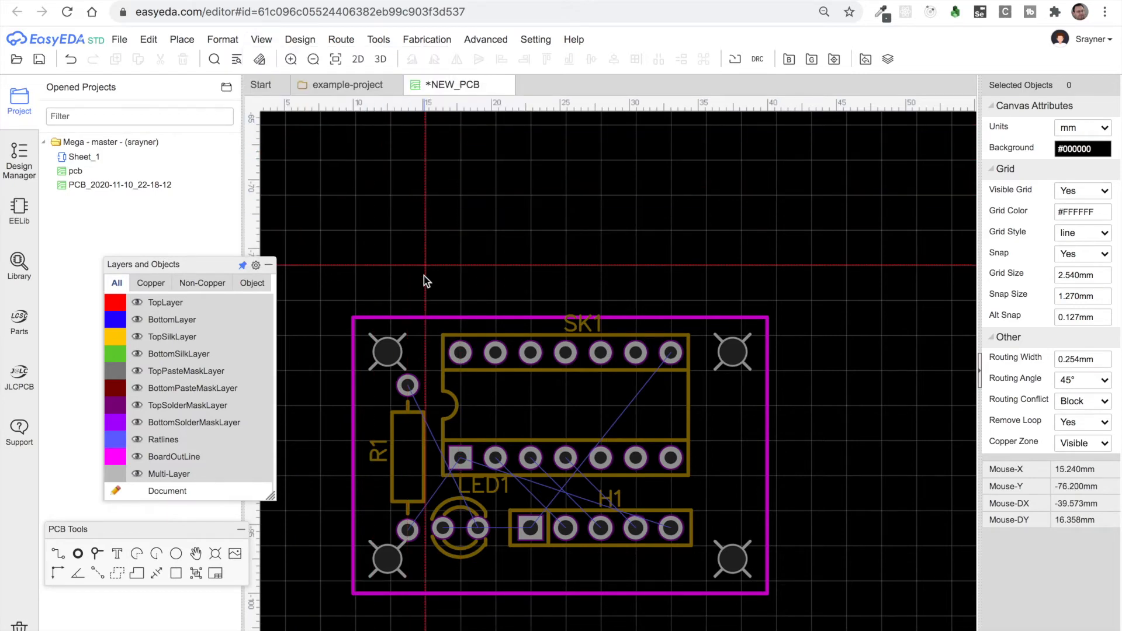
{"action": "scroll", "coordinate": [423, 276], "scroll_direction": "left", "scroll_amount": 5}
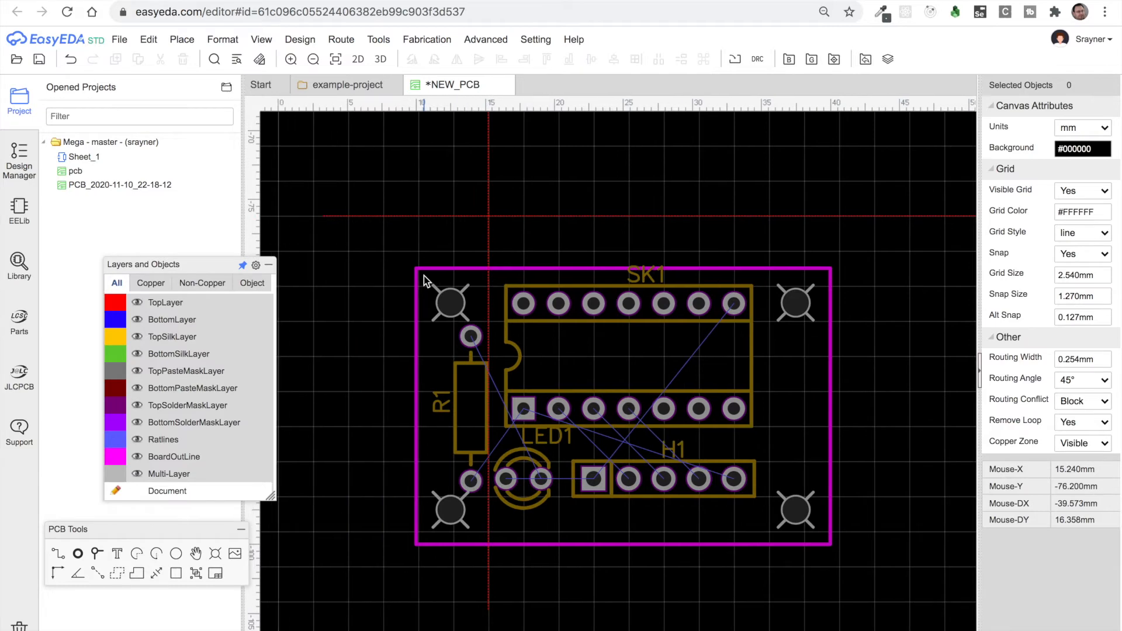
{"action": "scroll", "coordinate": [423, 276], "scroll_direction": "right", "scroll_amount": 1}
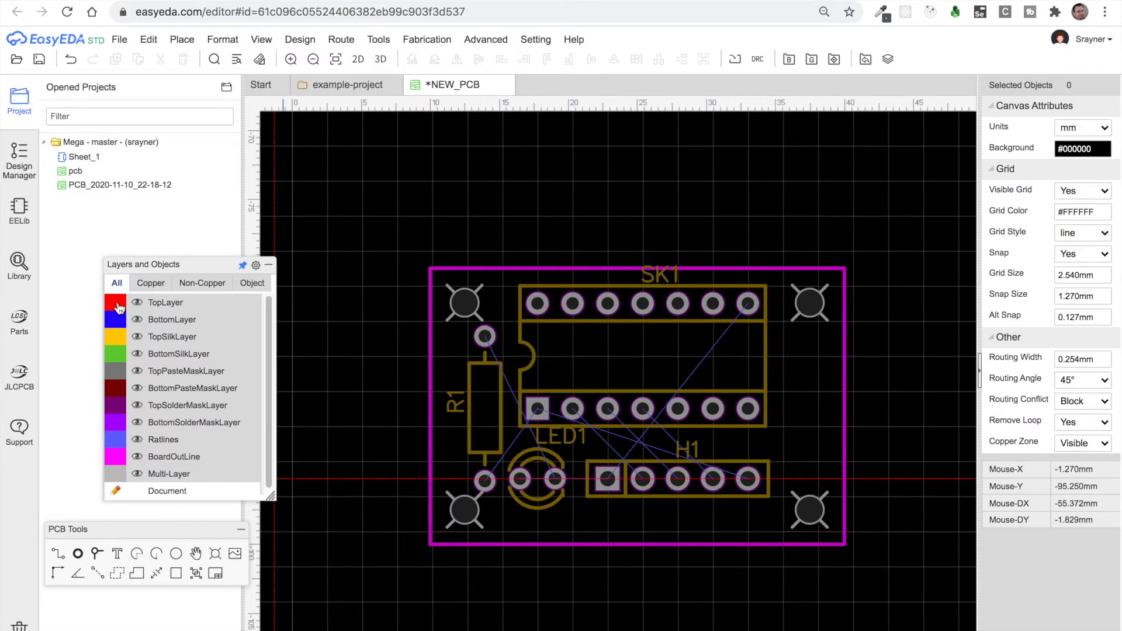
{"action": "left_click", "coordinate": [19, 159]}
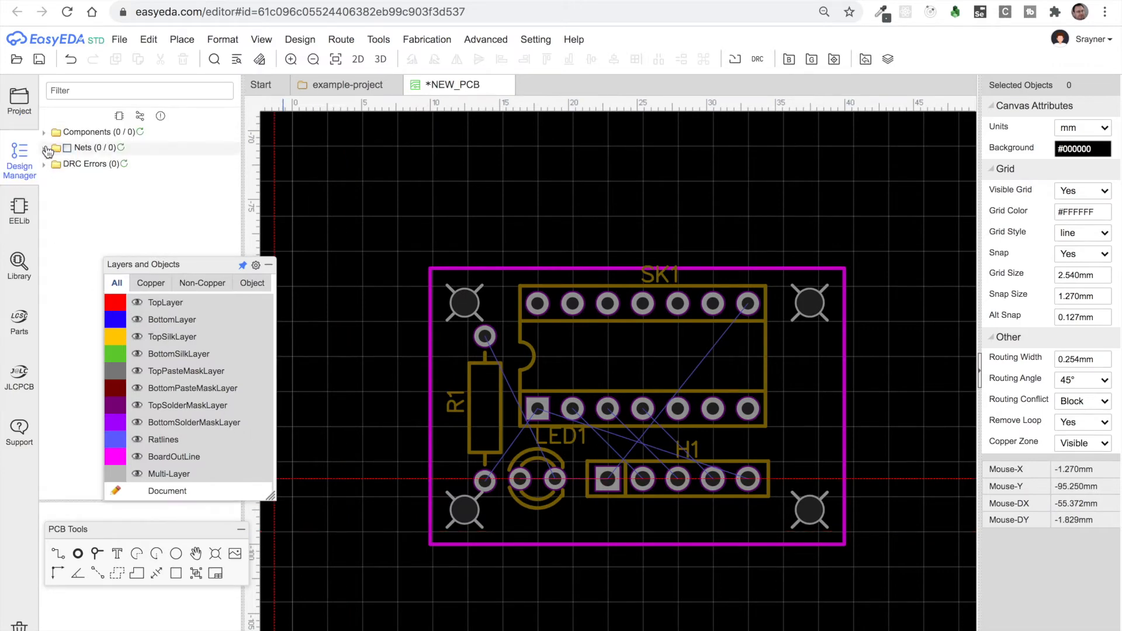
{"action": "left_click", "coordinate": [55, 147]}
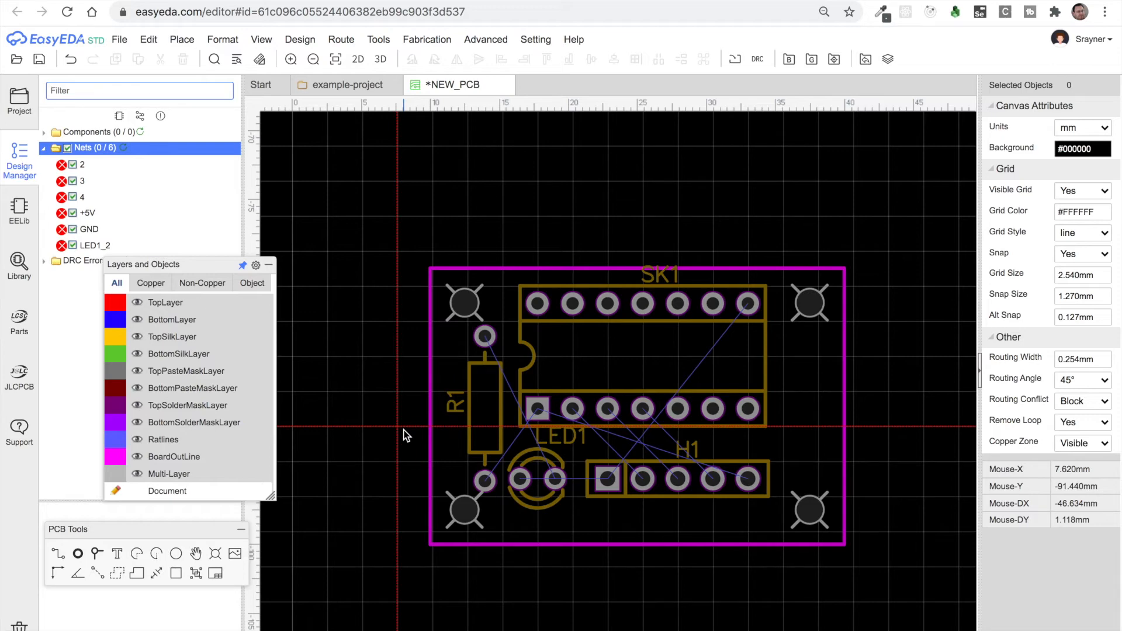
{"action": "left_click", "coordinate": [73, 230]}
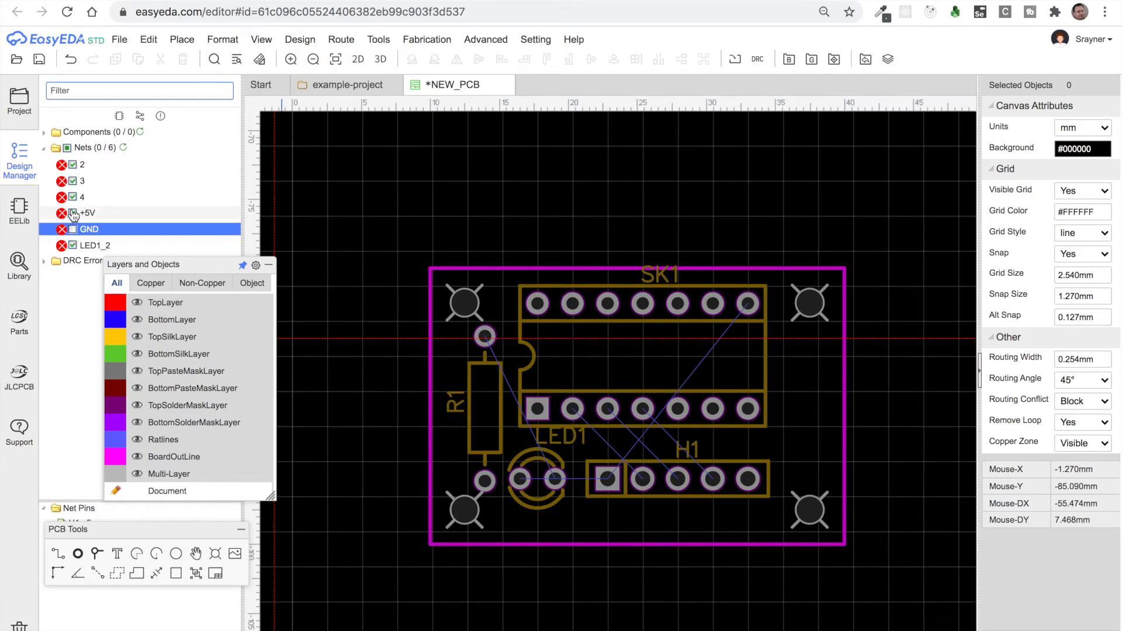
Step: Hide the ratlines of the +5V net and make TopLayer the active layer
{"action": "left_click", "coordinate": [73, 214]}
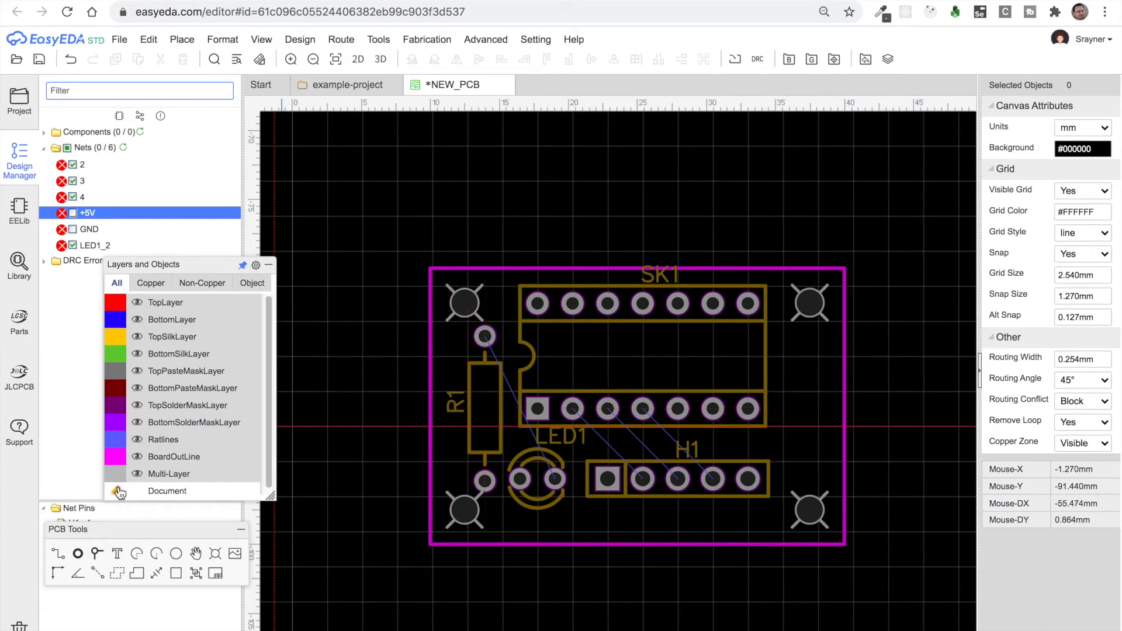
{"action": "left_click", "coordinate": [115, 309]}
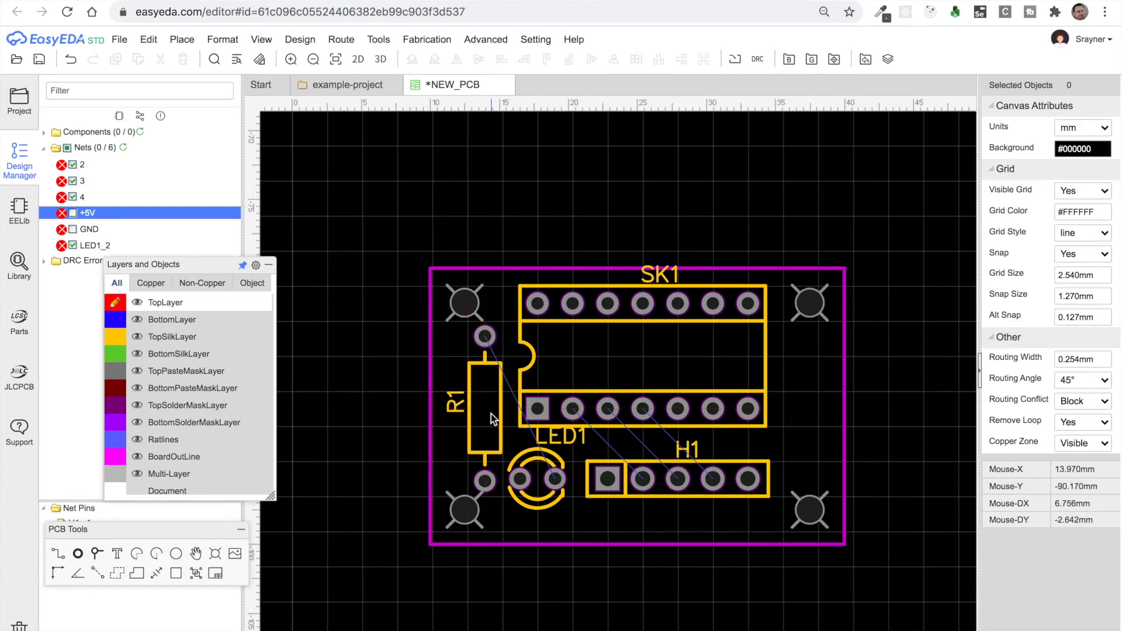
Step: Rotate resistor R1 and LED1 by 180° each
{"action": "mouse_move", "coordinate": [486, 405]}
{"action": "left_mouse_down"}
{"action": "mouse_move", "coordinate": [407, 391]}
{"action": "mouse_move", "coordinate": [390, 403]}
{"action": "mouse_move", "coordinate": [392, 551]}
{"action": "mouse_move", "coordinate": [393, 448]}
{"action": "mouse_move", "coordinate": [409, 551]}
{"action": "mouse_move", "coordinate": [588, 576]}
{"action": "mouse_move", "coordinate": [570, 560]}
{"action": "mouse_move", "coordinate": [444, 540]}
{"action": "mouse_move", "coordinate": [361, 422]}
{"action": "mouse_move", "coordinate": [377, 412]}
{"action": "mouse_move", "coordinate": [457, 425]}
{"action": "mouse_move", "coordinate": [482, 411]}
{"action": "left_mouse_up"}
{"action": "key", "text": "space"}
{"action": "key", "text": "space"}
{"action": "left_click", "coordinate": [358, 412]}
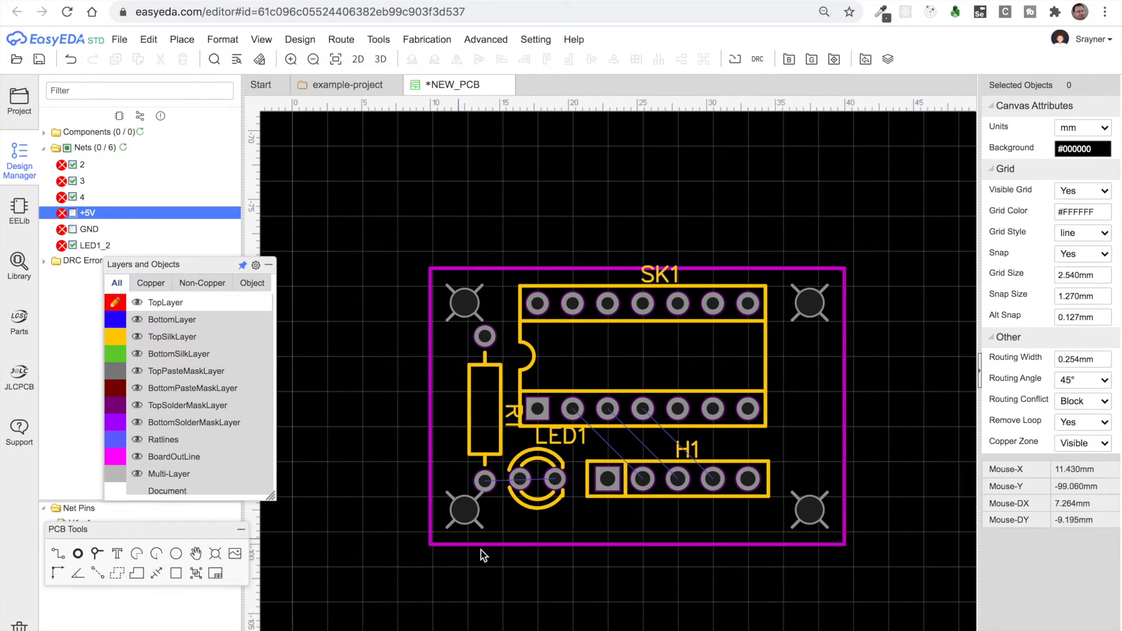
{"action": "mouse_move", "coordinate": [539, 505]}
{"action": "left_mouse_down"}
{"action": "mouse_move", "coordinate": [569, 554]}
{"action": "mouse_move", "coordinate": [558, 574]}
{"action": "mouse_move", "coordinate": [539, 569]}
{"action": "mouse_move", "coordinate": [545, 497]}
{"action": "left_mouse_up"}
{"action": "key", "text": "space"}
{"action": "key", "text": "space"}
{"action": "left_click", "coordinate": [551, 602]}
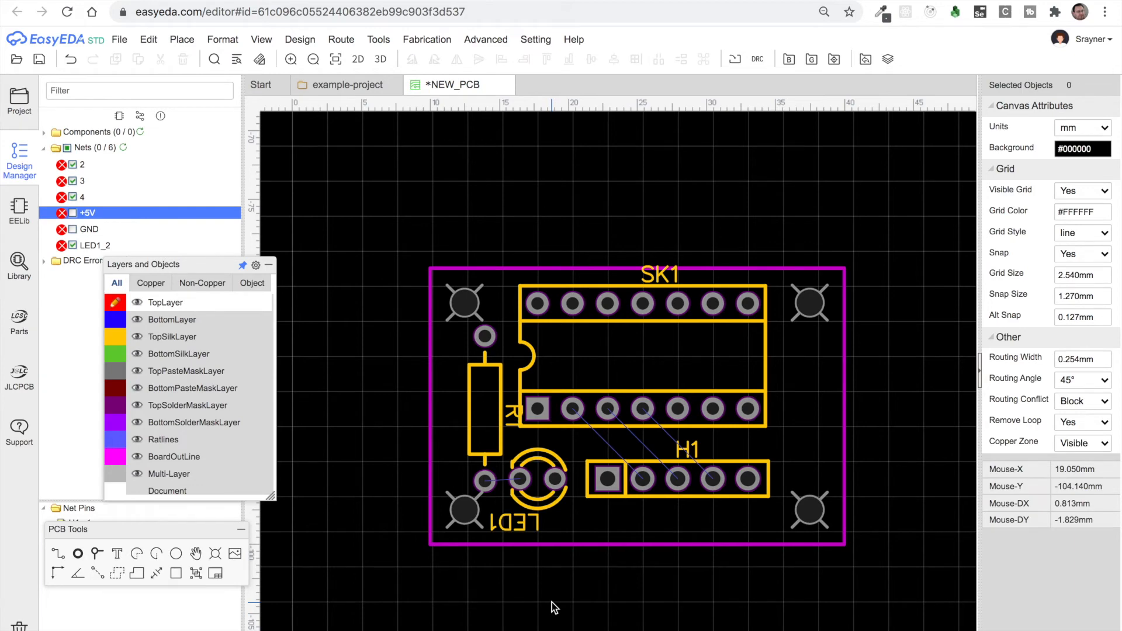
Step: Make BottomLayer the active layer and set the routing width to 0.3 mm
{"action": "left_click", "coordinate": [115, 321]}
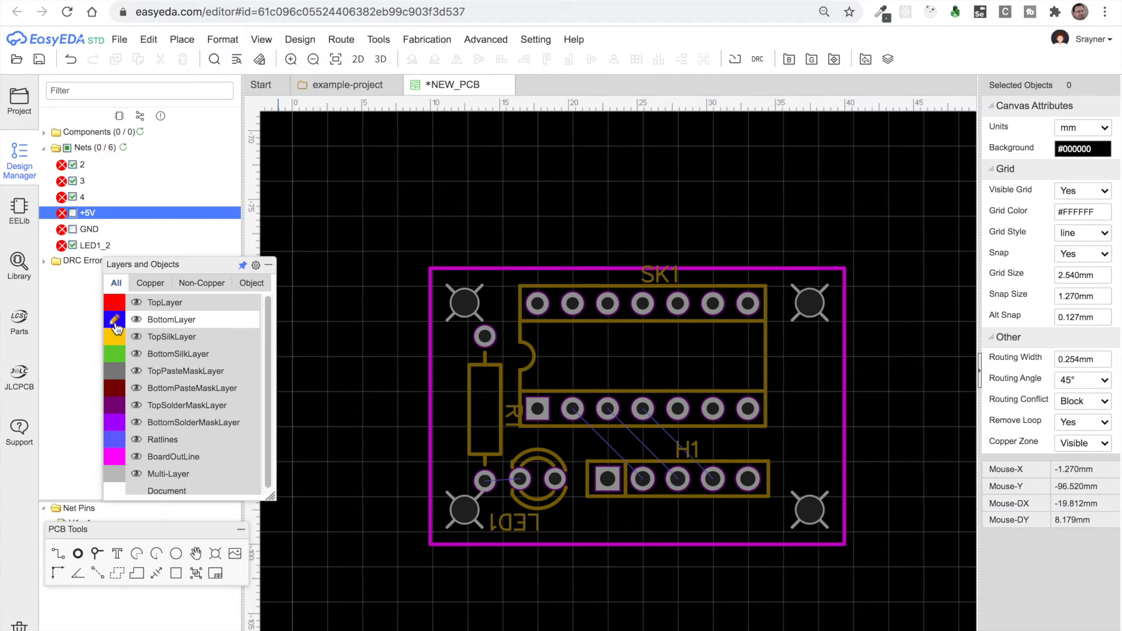
{"action": "left_click", "coordinate": [61, 557]}
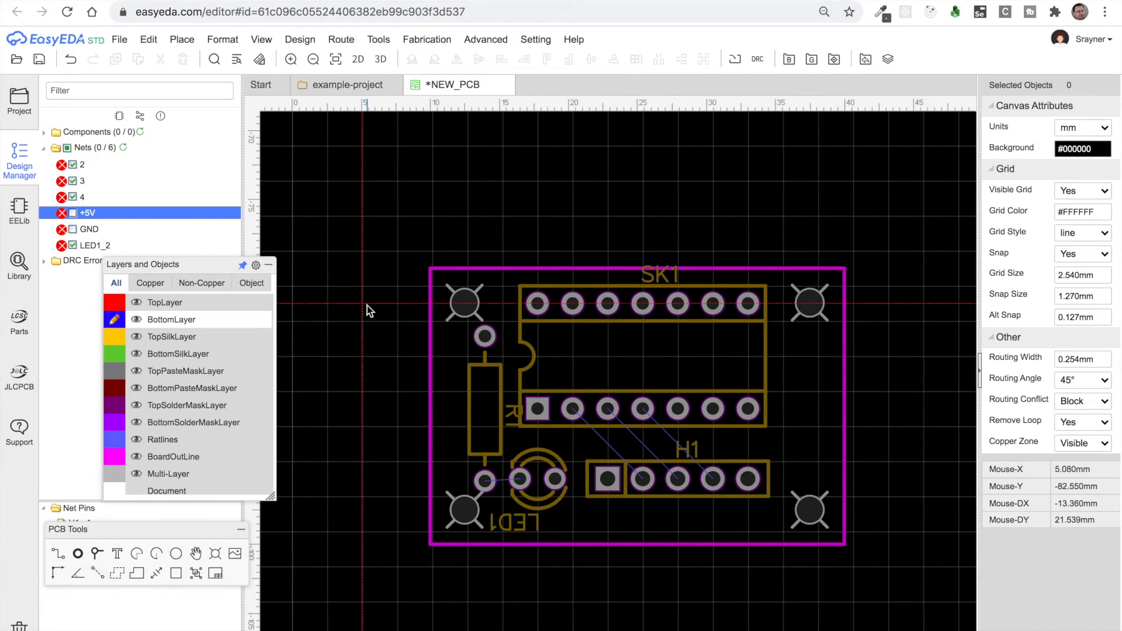
{"action": "key", "text": "Escape"}
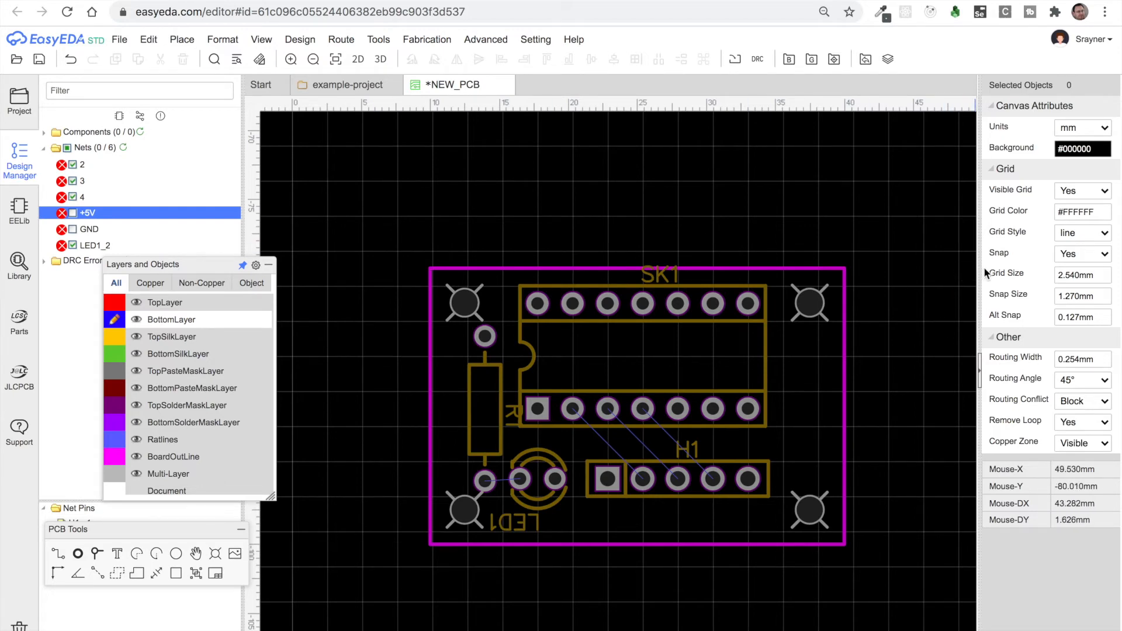
{"action": "left_click", "coordinate": [1069, 366]}
{"action": "type", "text": ".3"}
{"action": "key", "text": "Return"}
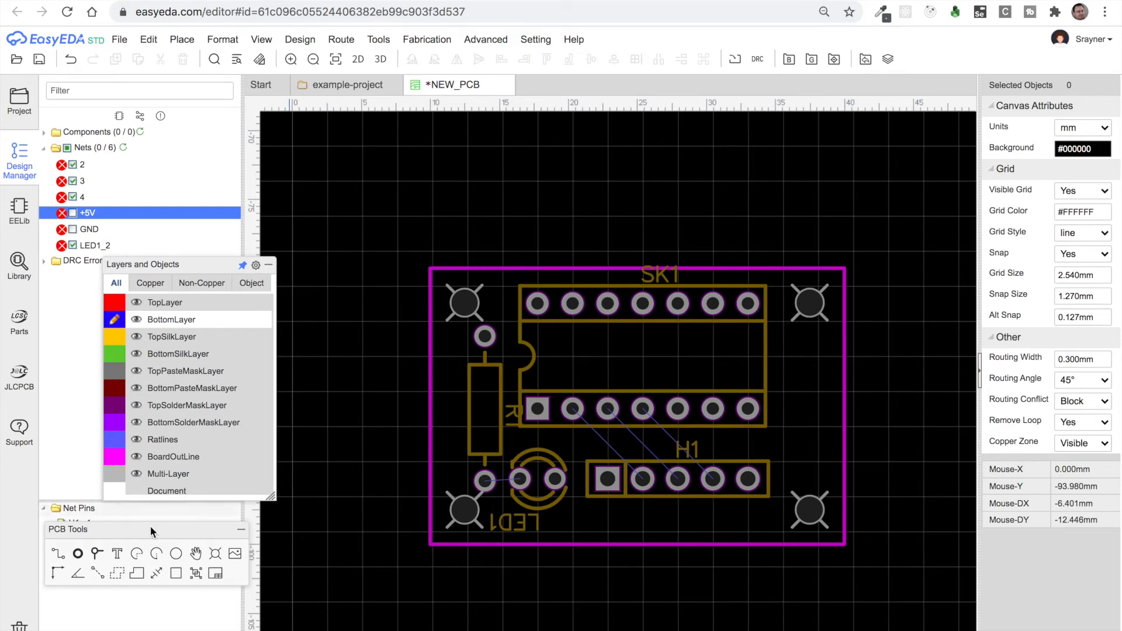
Step: Route three straight diagonal tracks from the second, third and fourth pads of SK1's lower row to H1's second, third and fourth pads
{"action": "left_click", "coordinate": [58, 555]}
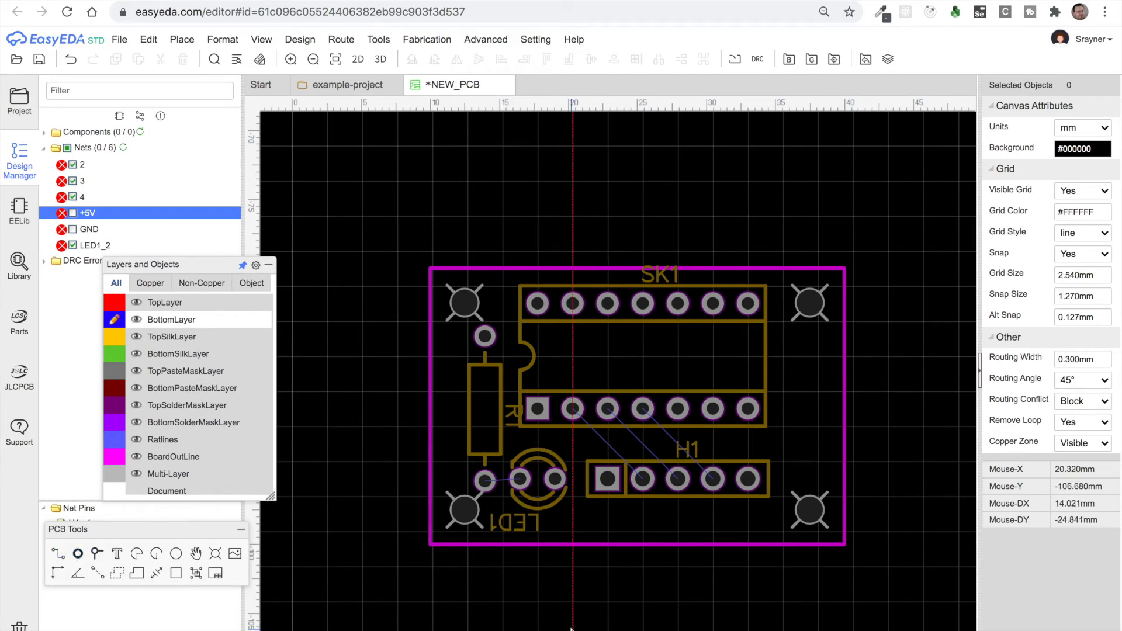
{"action": "left_click", "coordinate": [576, 413]}
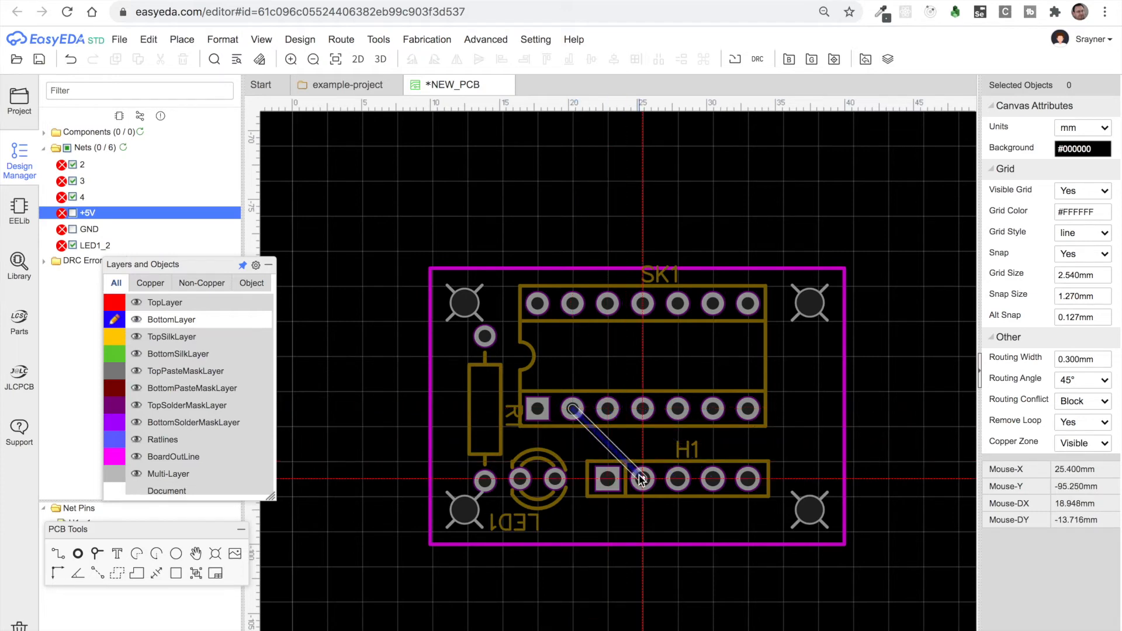
{"action": "left_click", "coordinate": [642, 479]}
{"action": "left_click", "coordinate": [608, 410]}
{"action": "left_click", "coordinate": [678, 480]}
{"action": "left_click", "coordinate": [643, 409]}
{"action": "left_click", "coordinate": [712, 480]}
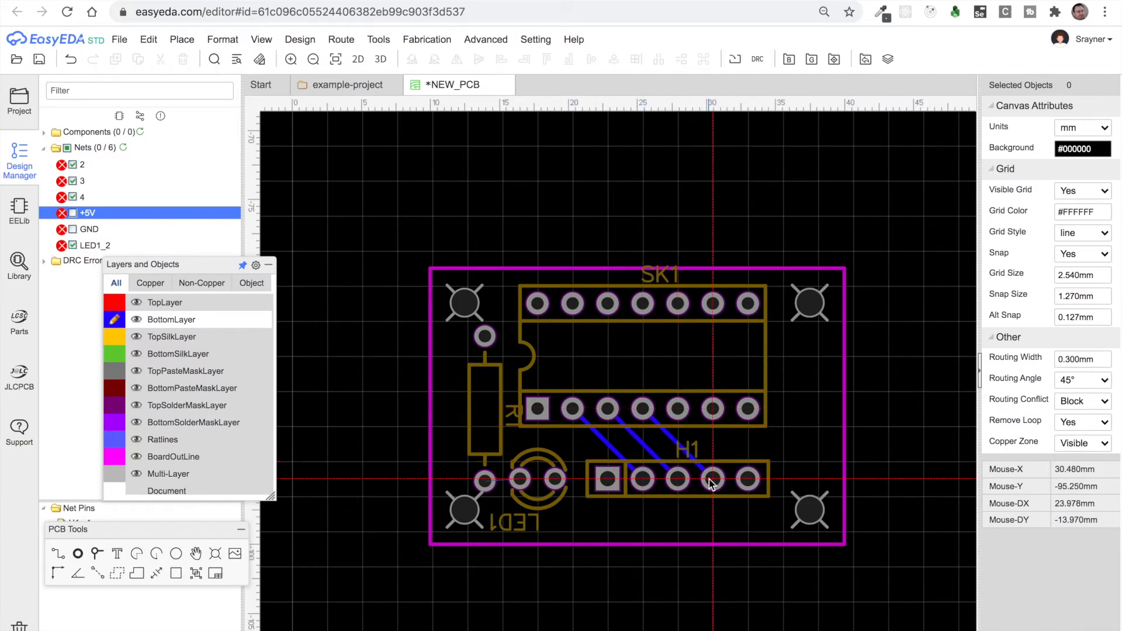
{"action": "right_click", "coordinate": [751, 578]}
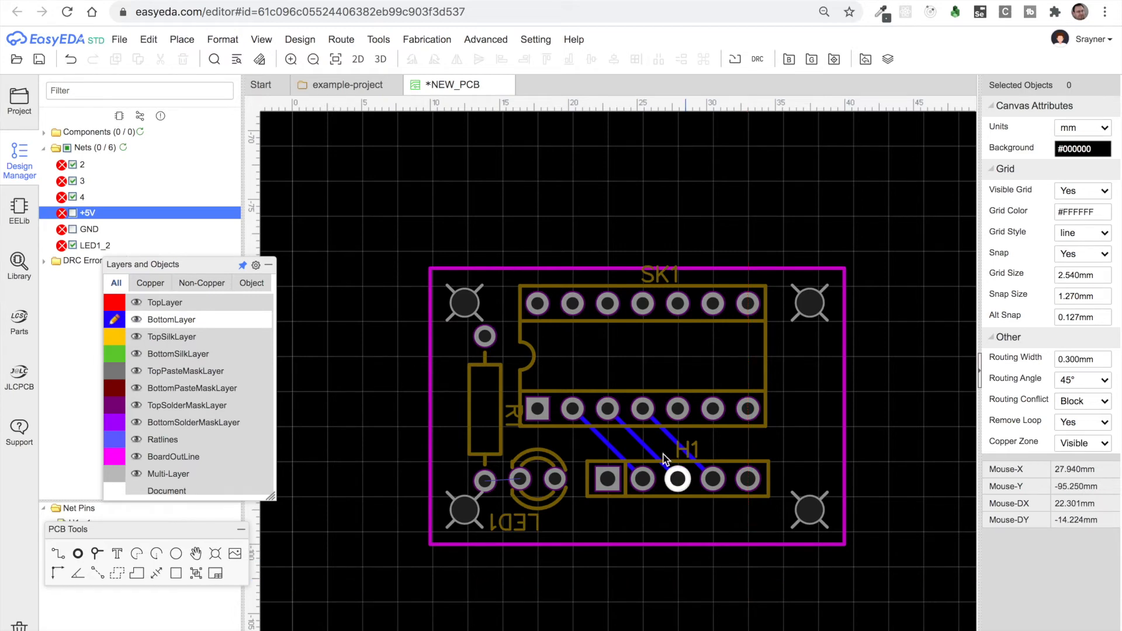
Step: Replace the rightmost diagonal track with one routed between SK1's pad rows and around its right end to H1's fourth pad
{"action": "left_click", "coordinate": [669, 434]}
{"action": "key", "text": "Delete"}
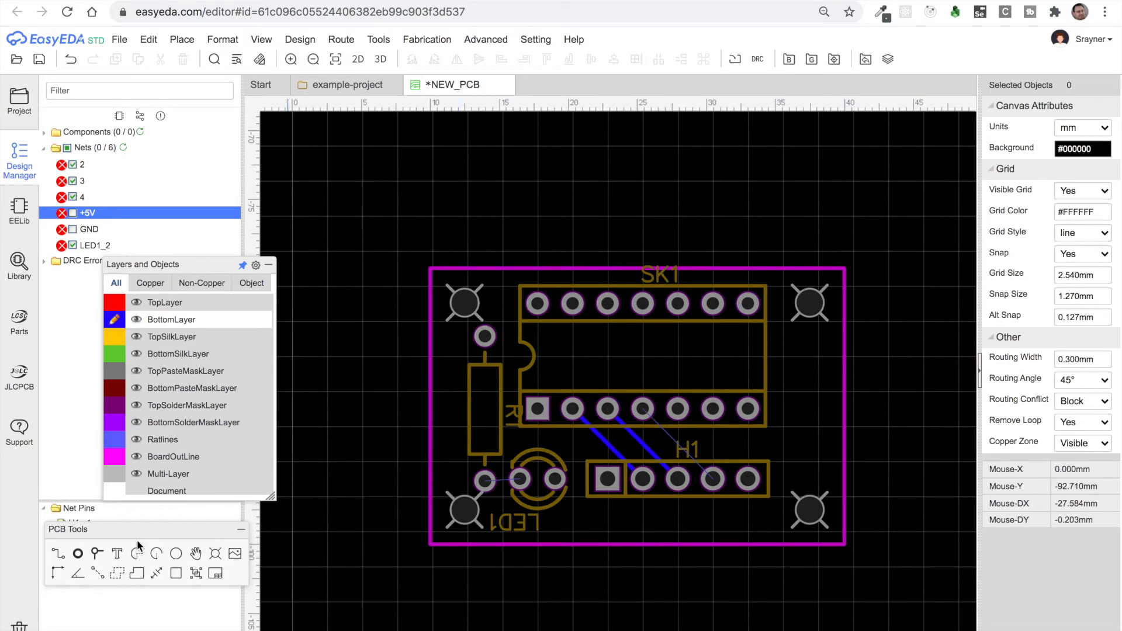
{"action": "left_click", "coordinate": [58, 553]}
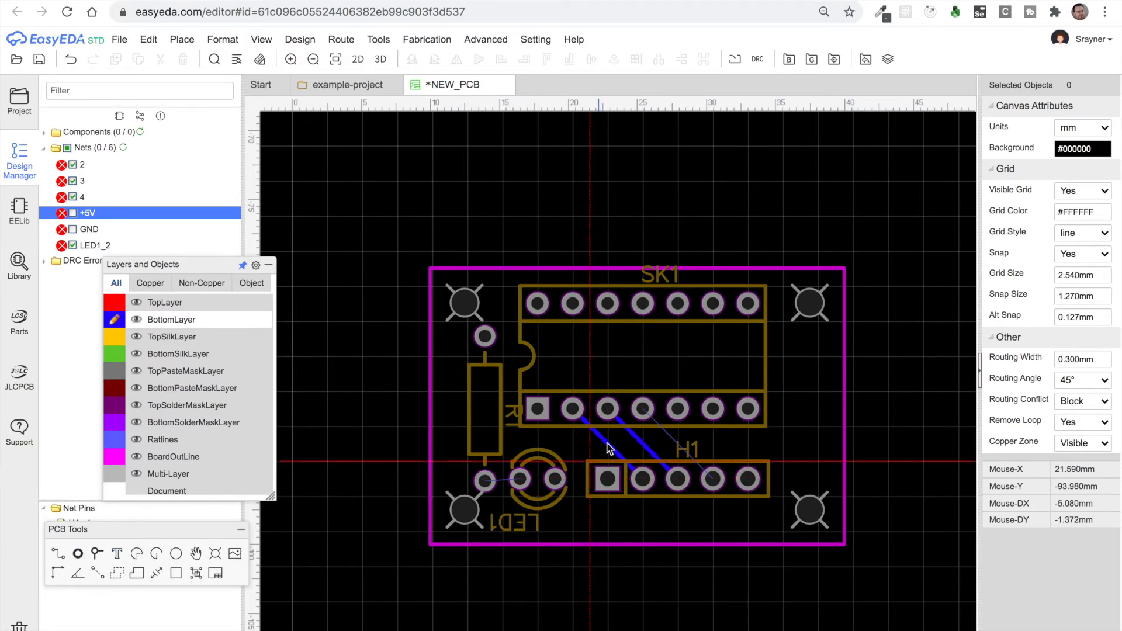
{"action": "left_click", "coordinate": [643, 409]}
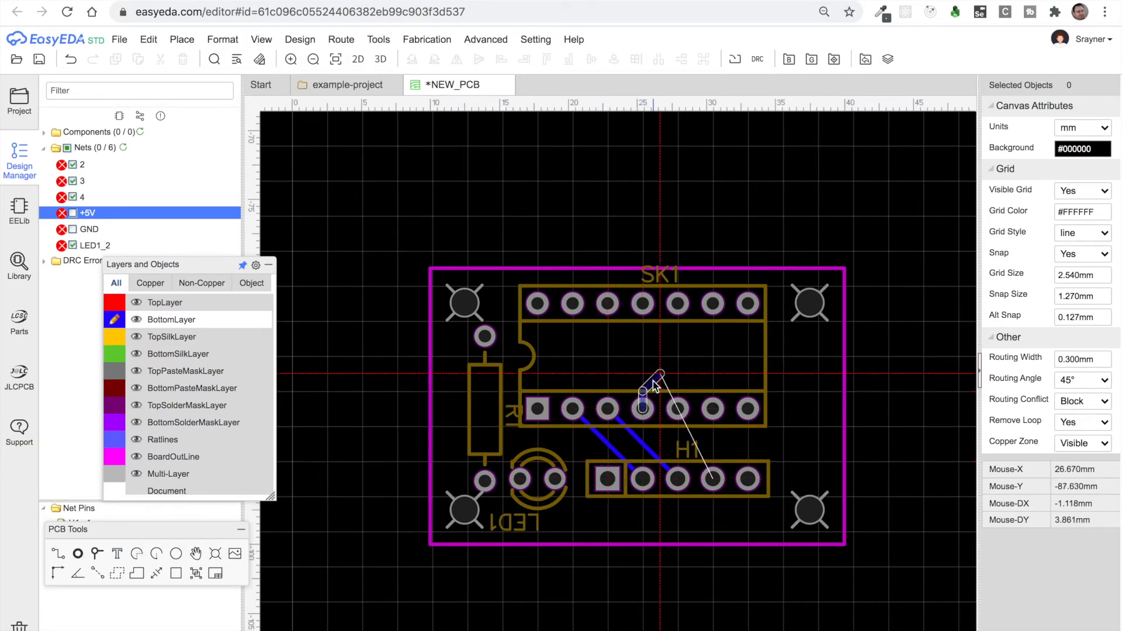
{"action": "left_click", "coordinate": [654, 381]}
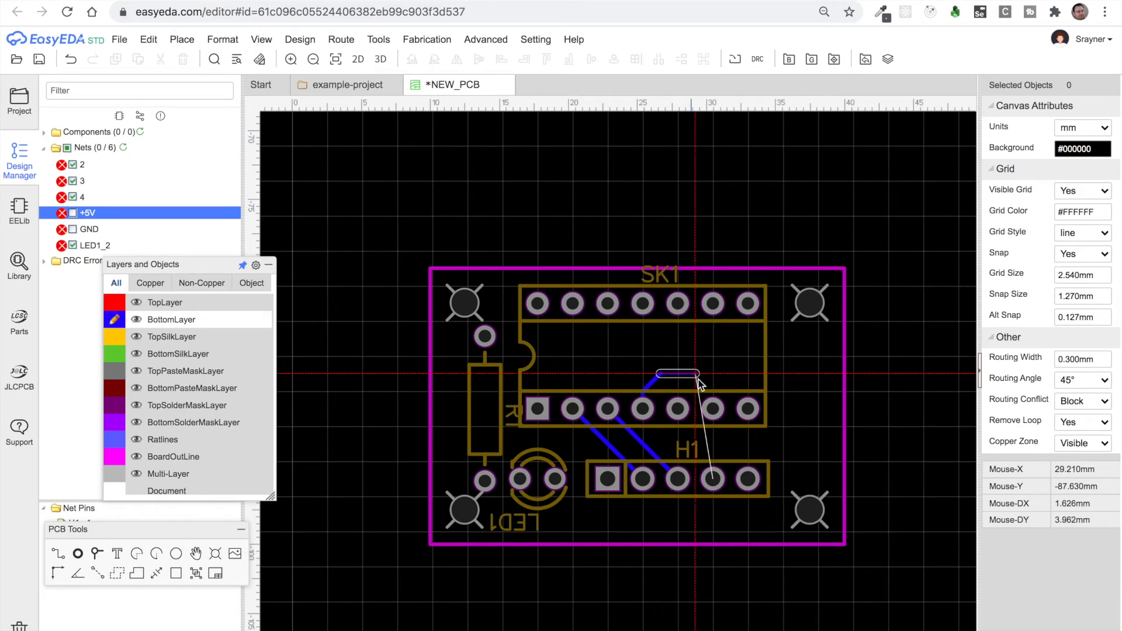
{"action": "left_click", "coordinate": [755, 380]}
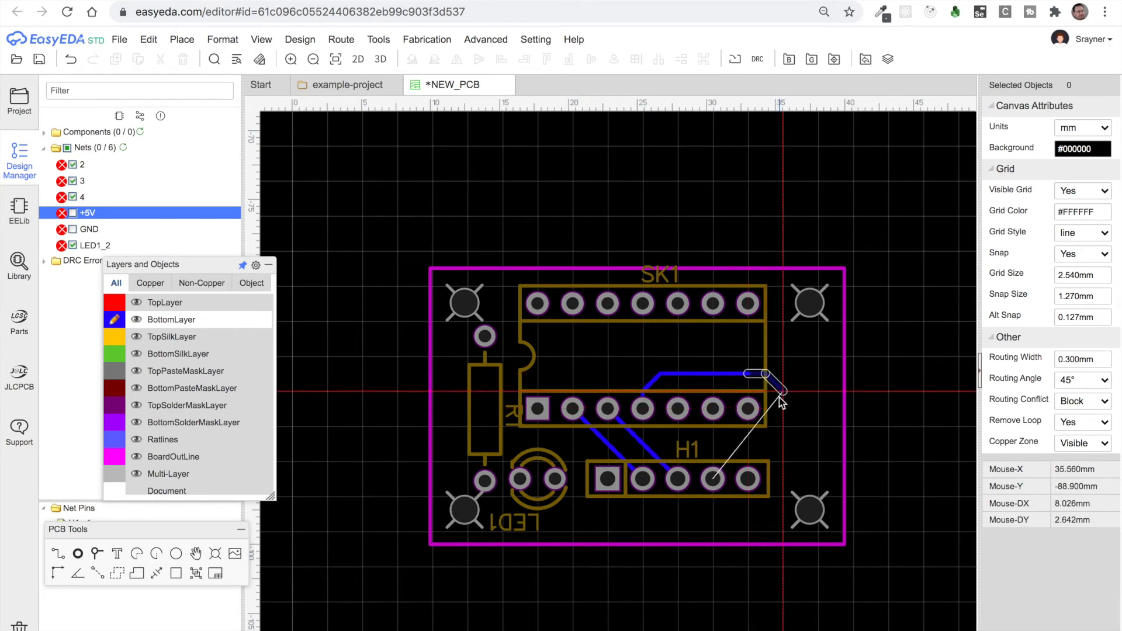
{"action": "left_click", "coordinate": [780, 397]}
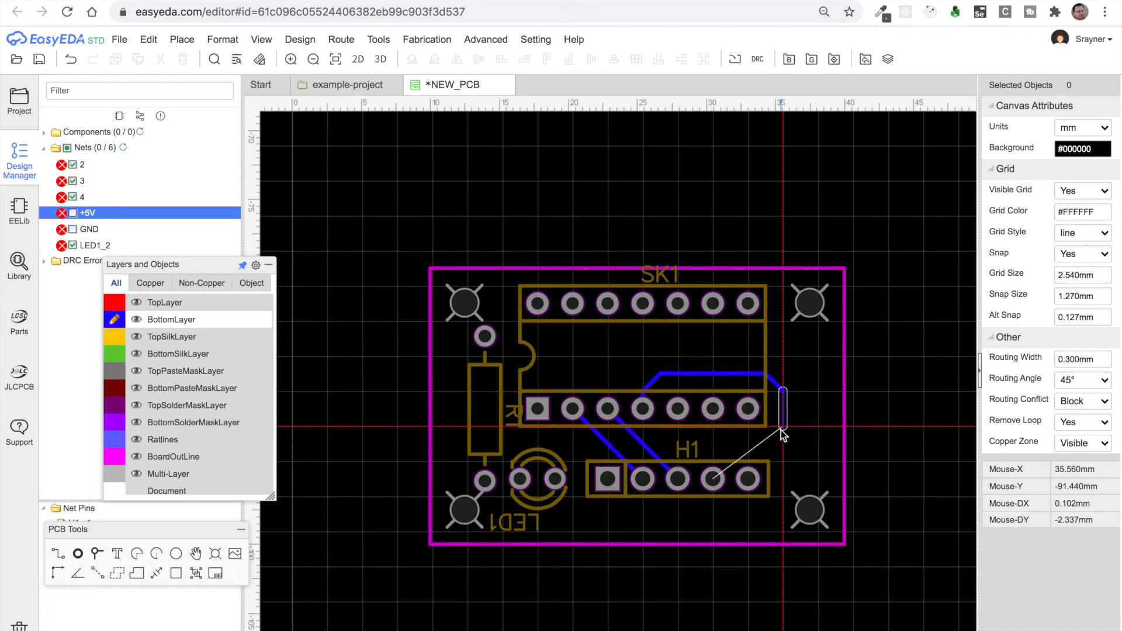
{"action": "left_click", "coordinate": [767, 440]}
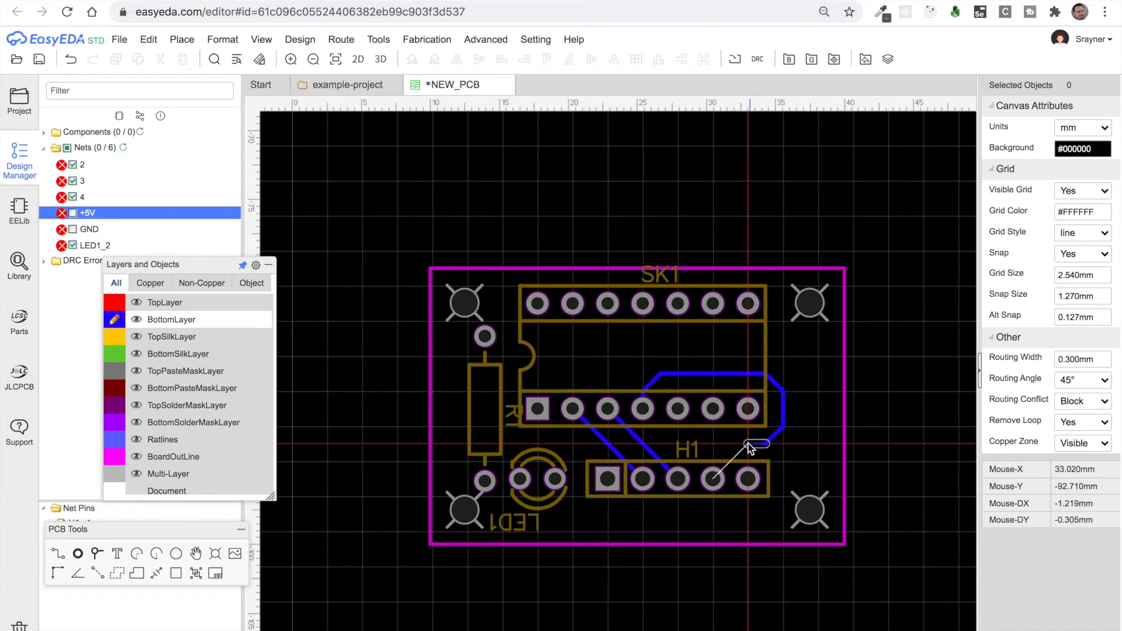
{"action": "left_click", "coordinate": [732, 444]}
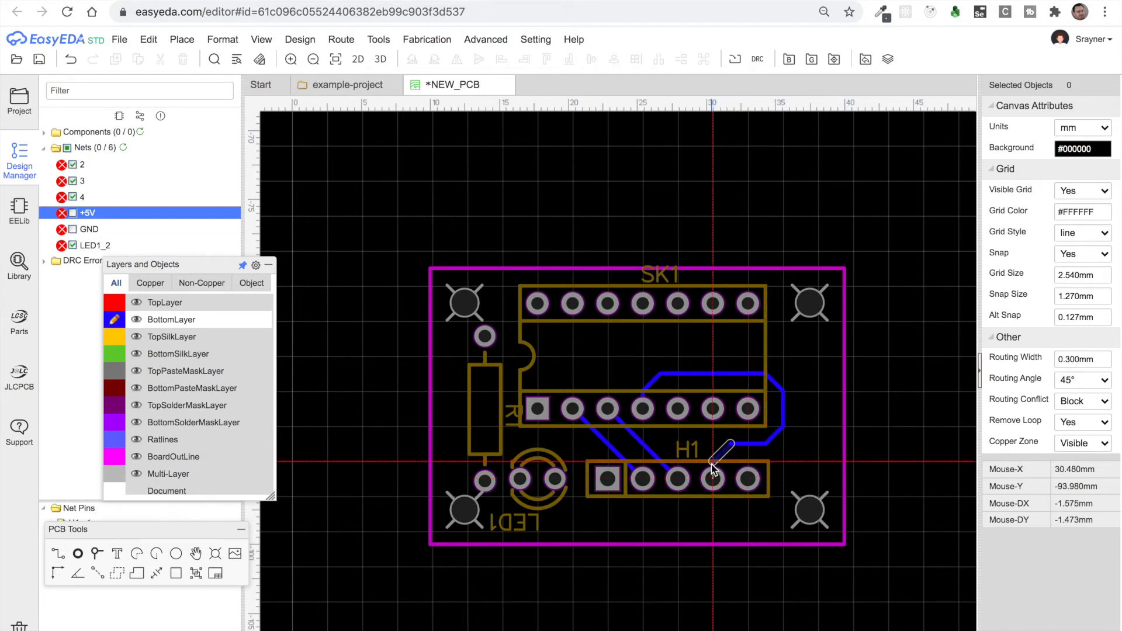
{"action": "left_click", "coordinate": [712, 479]}
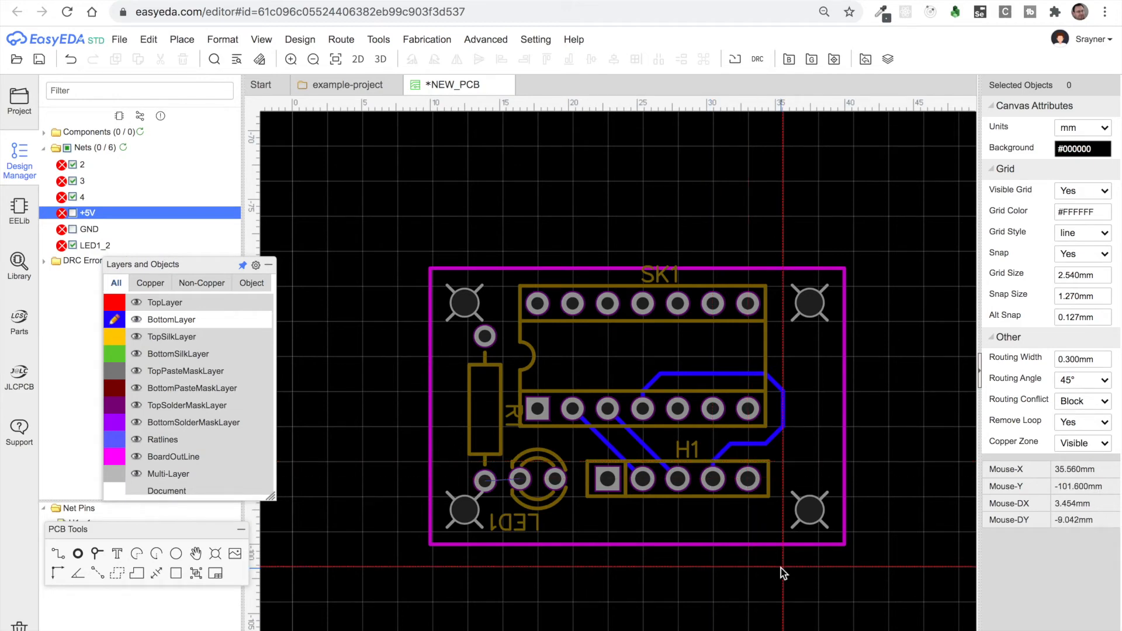
Step: Delete the roundabout track and route net 4 straight from SK1's fourth lower pad to H1's fourth pad
{"action": "left_click", "coordinate": [767, 444]}
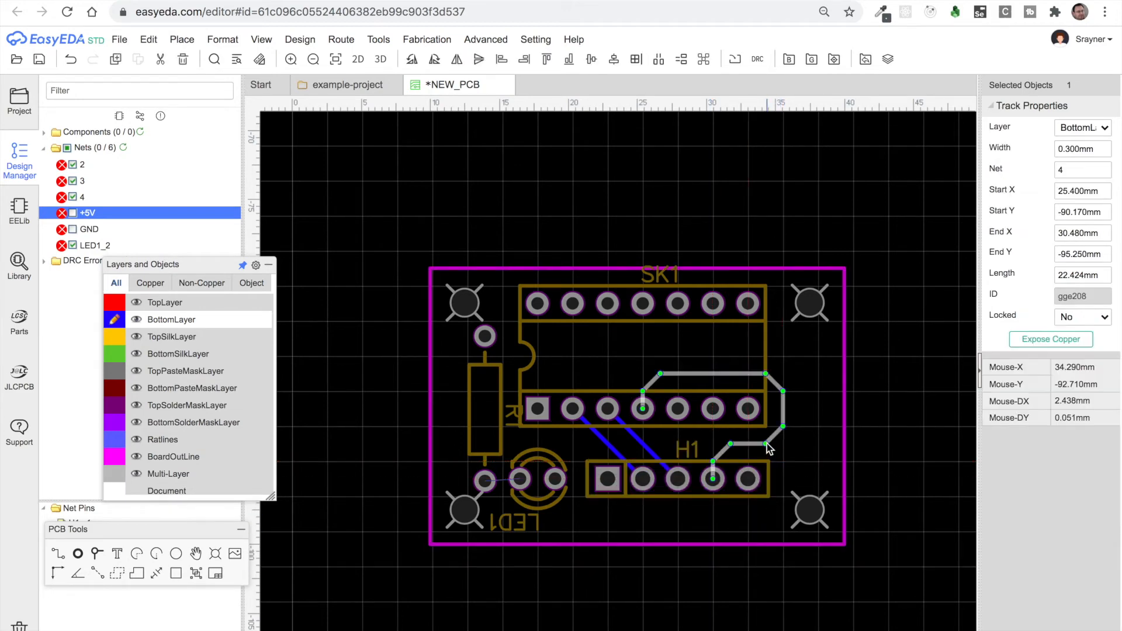
{"action": "key", "text": "Delete"}
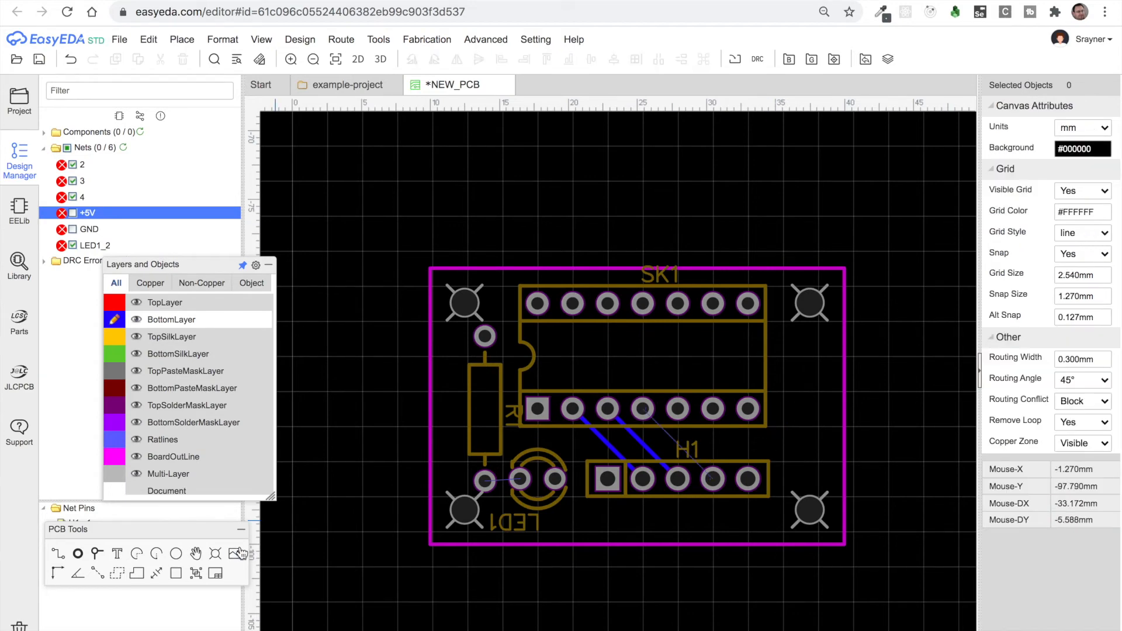
{"action": "left_click", "coordinate": [57, 556]}
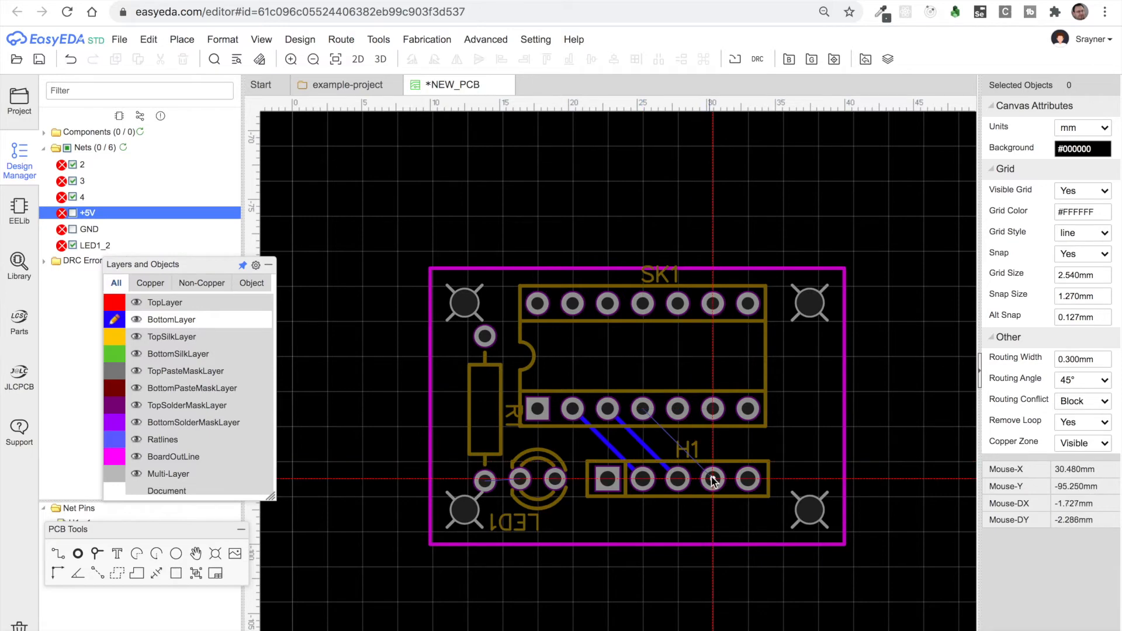
{"action": "left_click", "coordinate": [643, 409]}
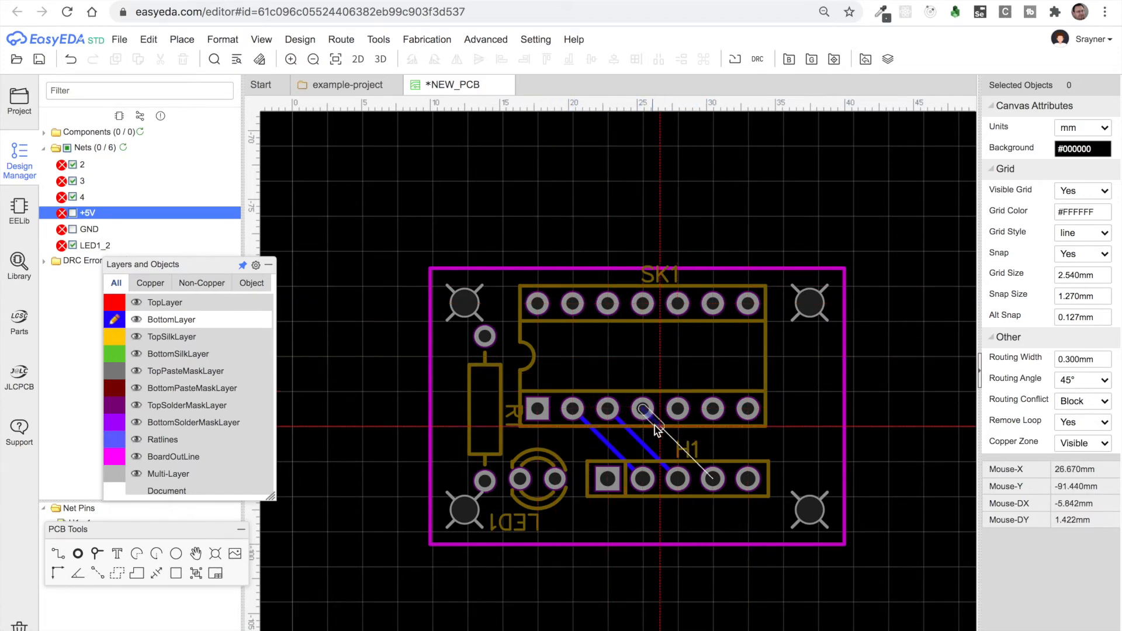
{"action": "left_click", "coordinate": [714, 479]}
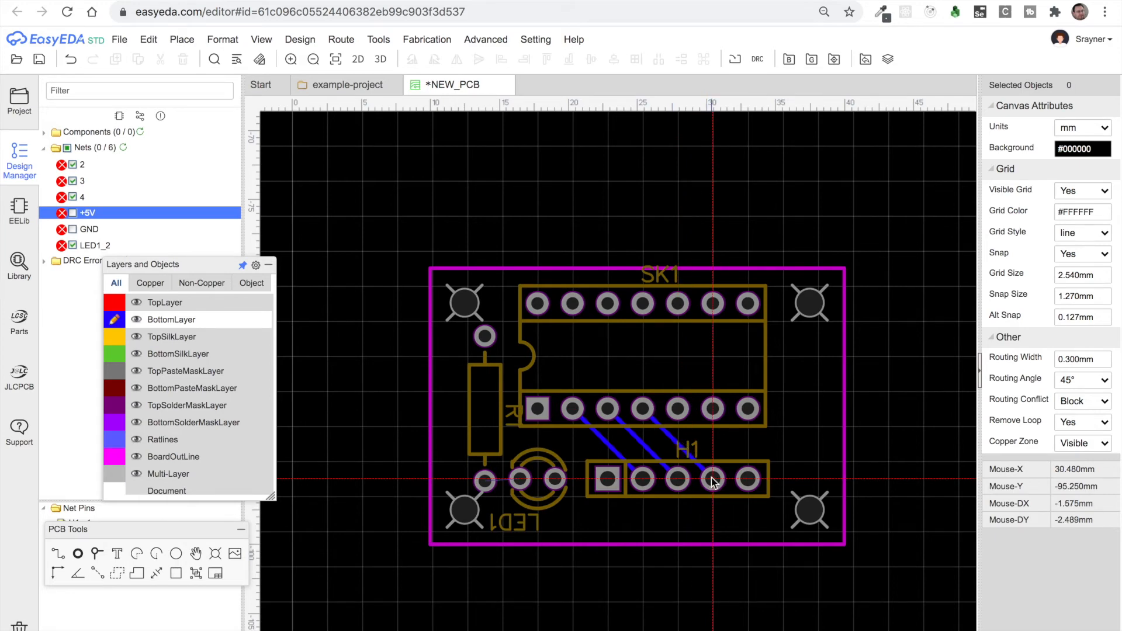
{"action": "right_click", "coordinate": [673, 598]}
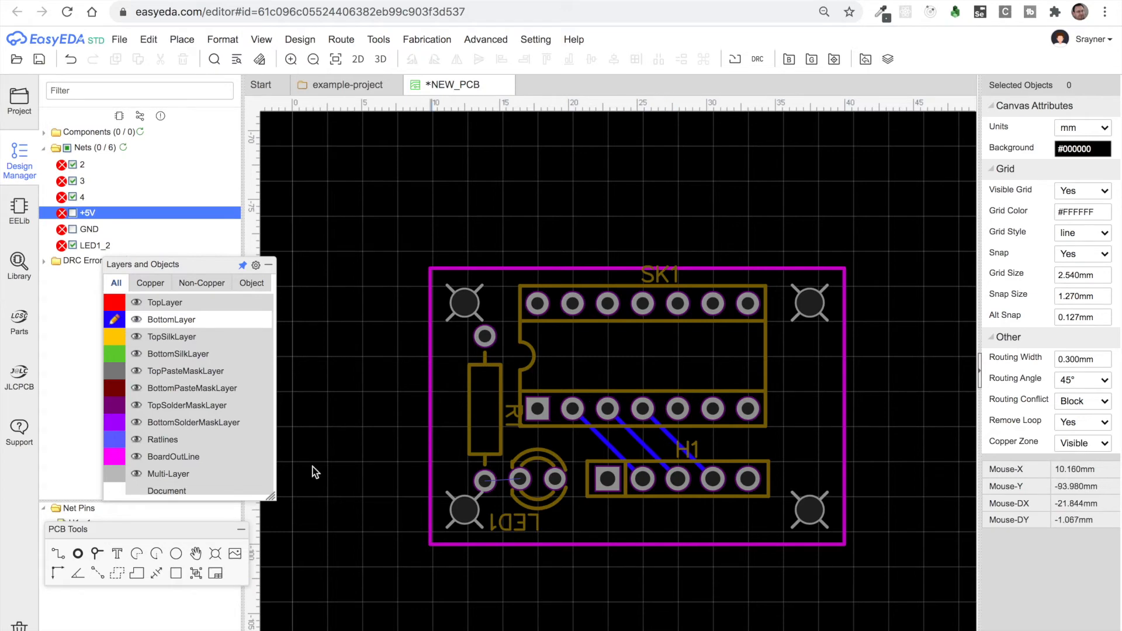
Step: Route a track between R1's lower pad and LED1's left pad, and refresh the Design Manager's component list
{"action": "left_click", "coordinate": [58, 553]}
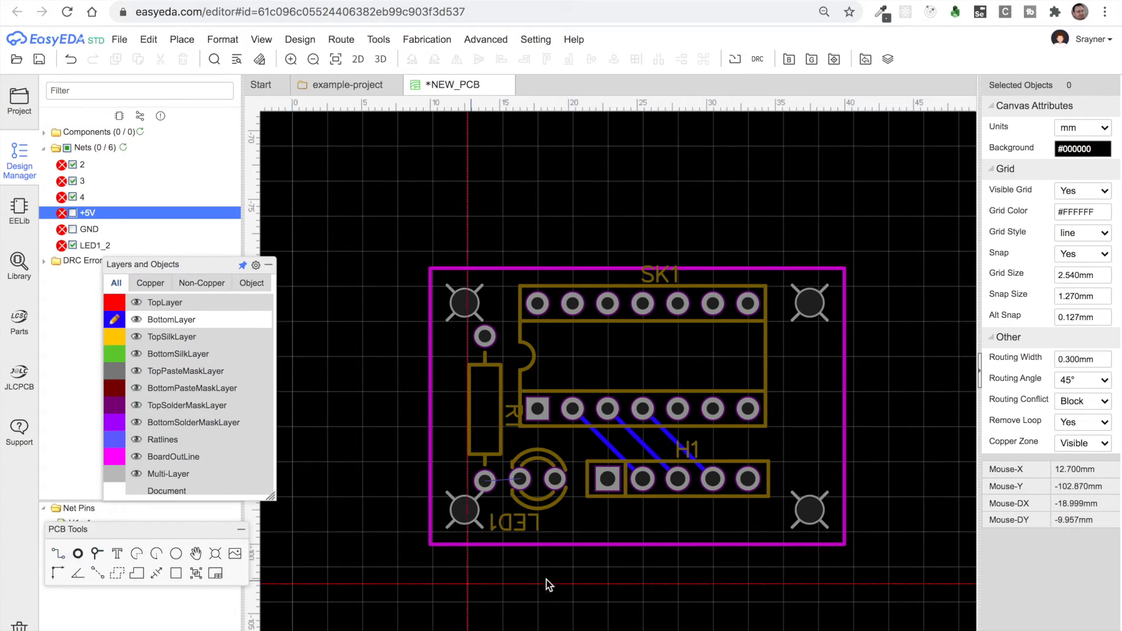
{"action": "left_click", "coordinate": [483, 480]}
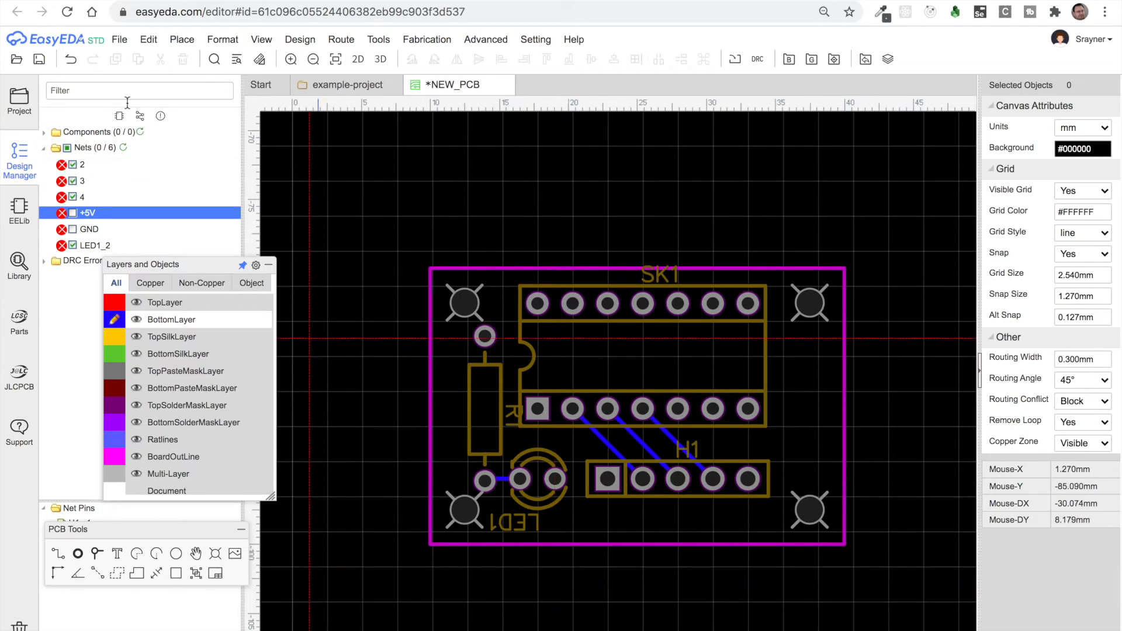
{"action": "left_click", "coordinate": [140, 133]}
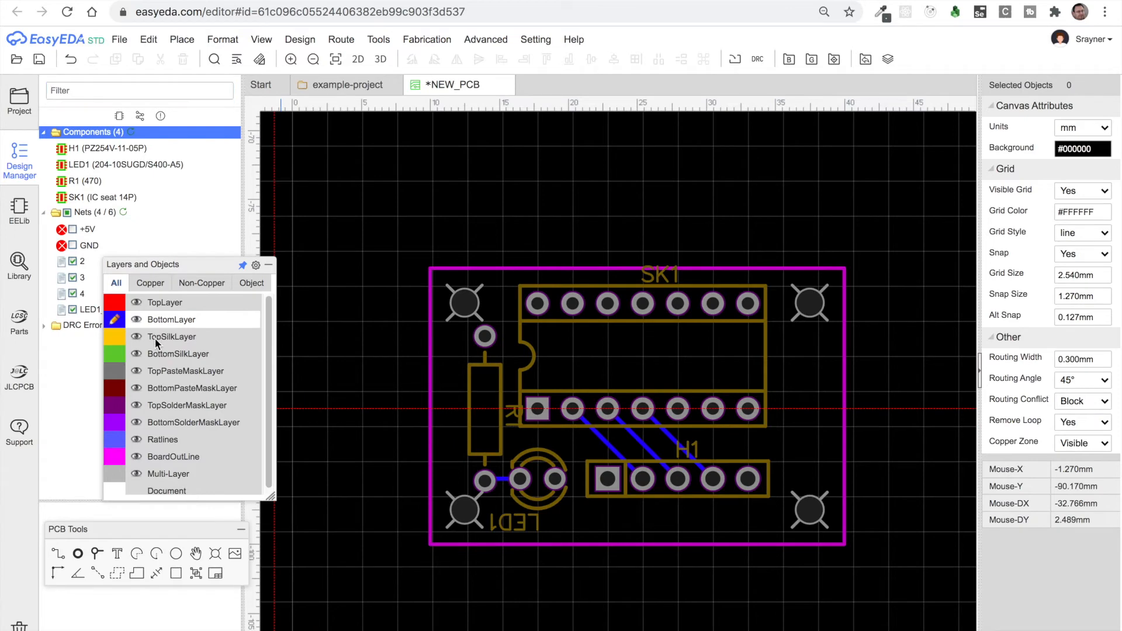
Step: Make TopSilkLayer the active layer and delete the SK1 silkscreen label above the IC socket
{"action": "left_click", "coordinate": [119, 340]}
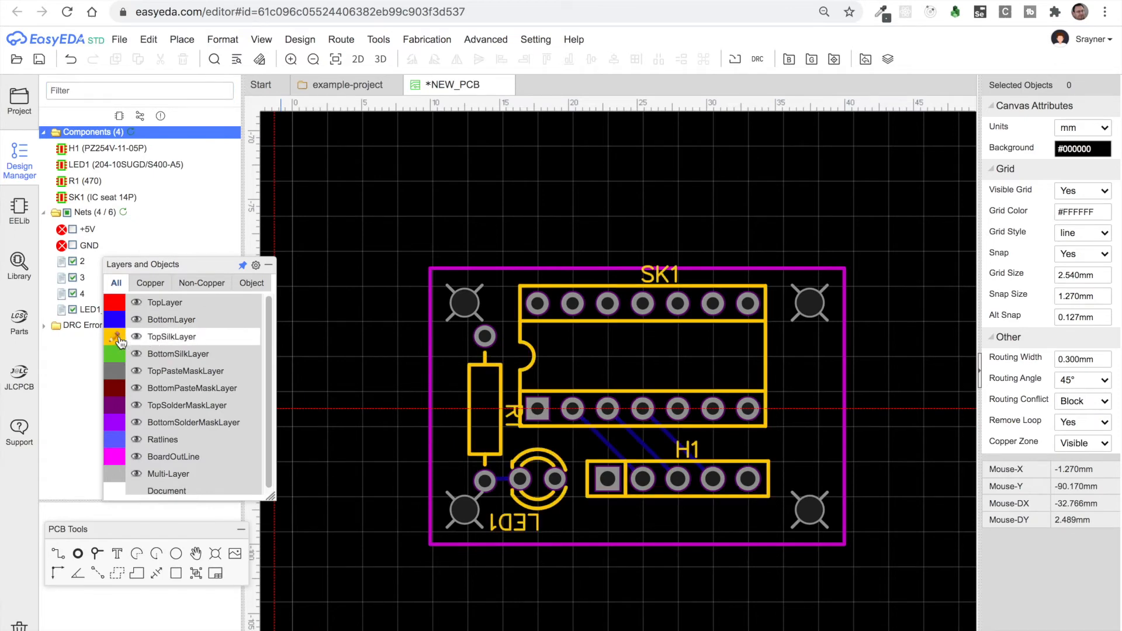
{"action": "left_click", "coordinate": [660, 275]}
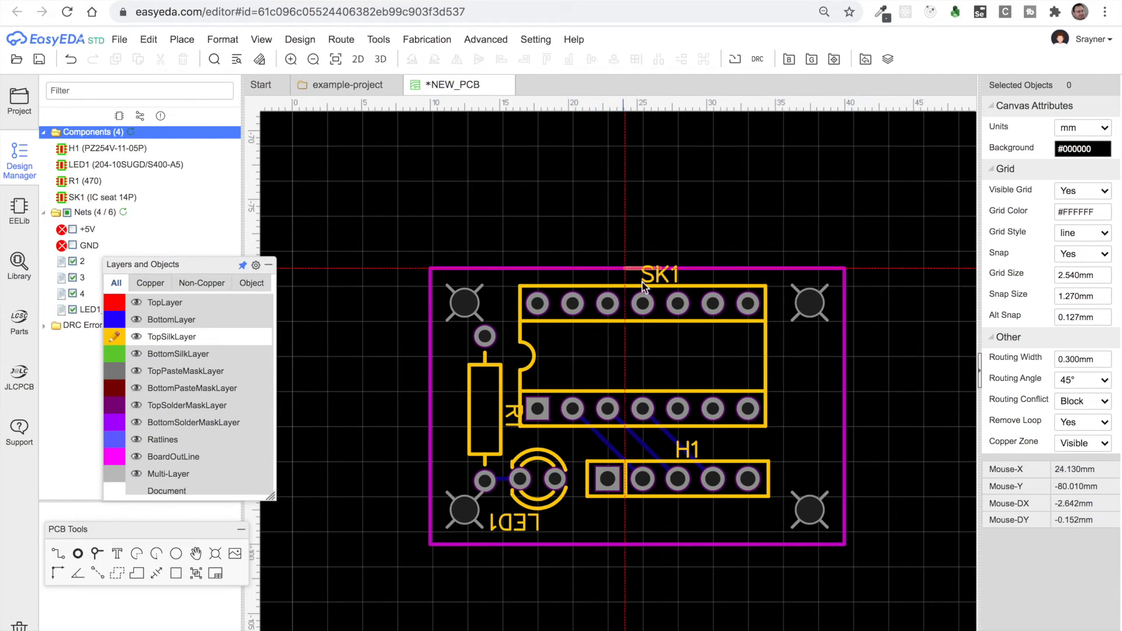
{"action": "key", "text": "Escape"}
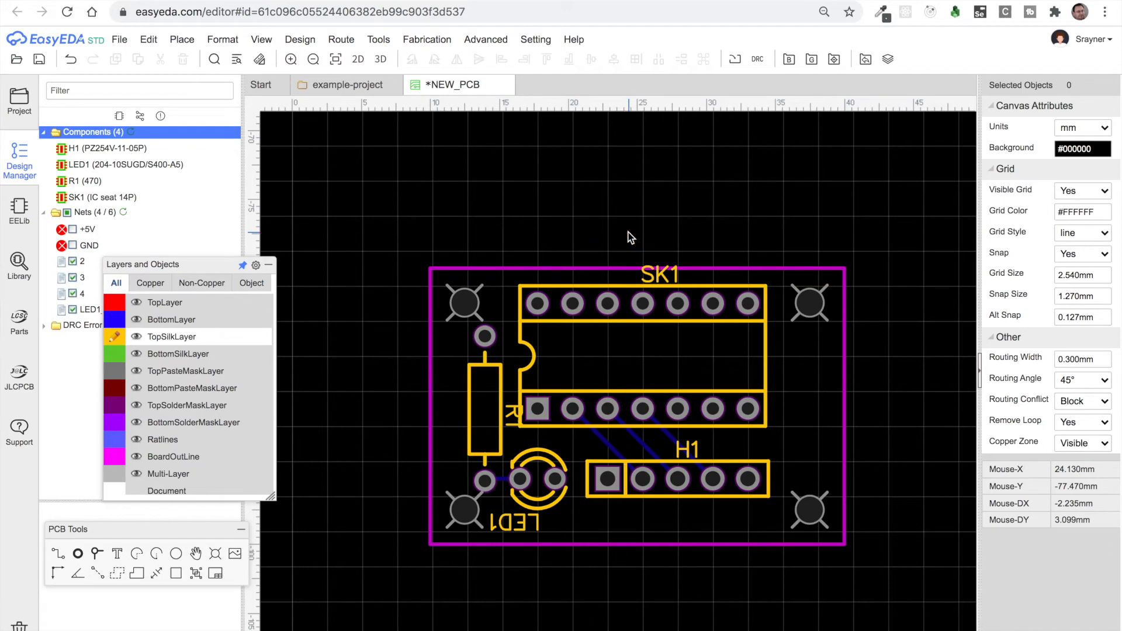
{"action": "left_click", "coordinate": [659, 275]}
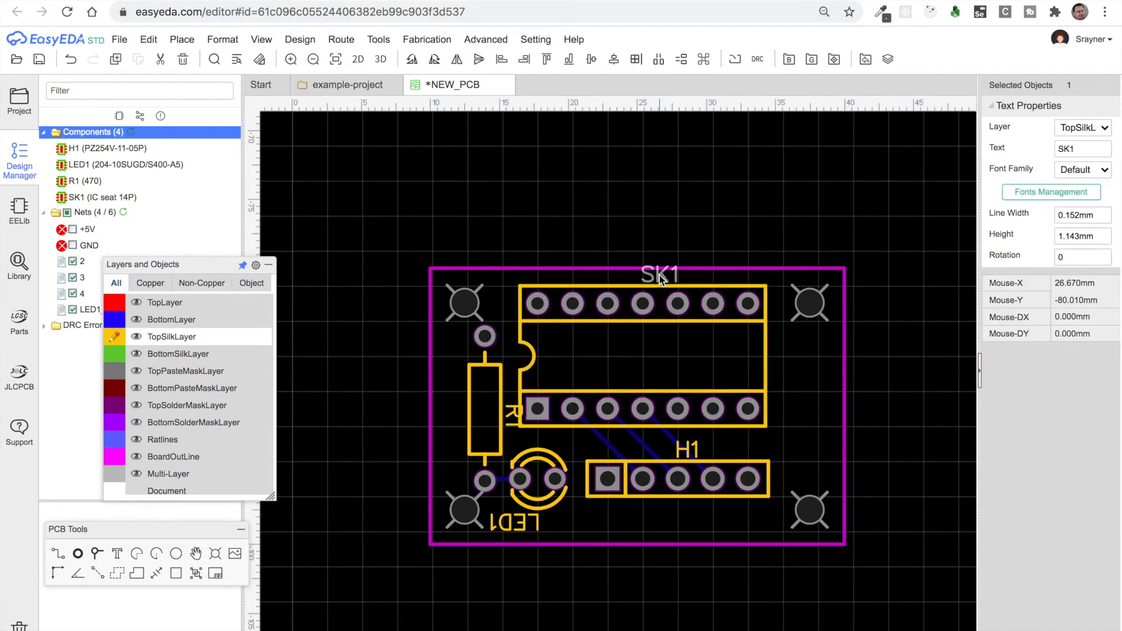
Step: Delete the H1, R1 and LED1 silkscreen labels from the board
{"action": "left_click", "coordinate": [693, 454]}
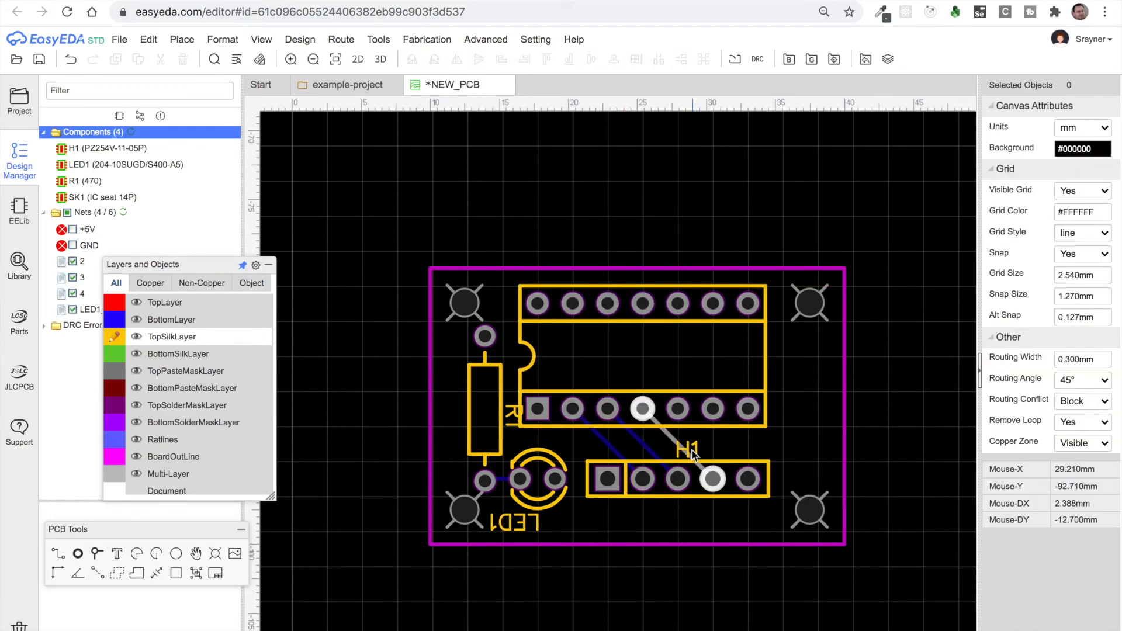
{"action": "left_click", "coordinate": [693, 455]}
{"action": "left_click", "coordinate": [720, 437]}
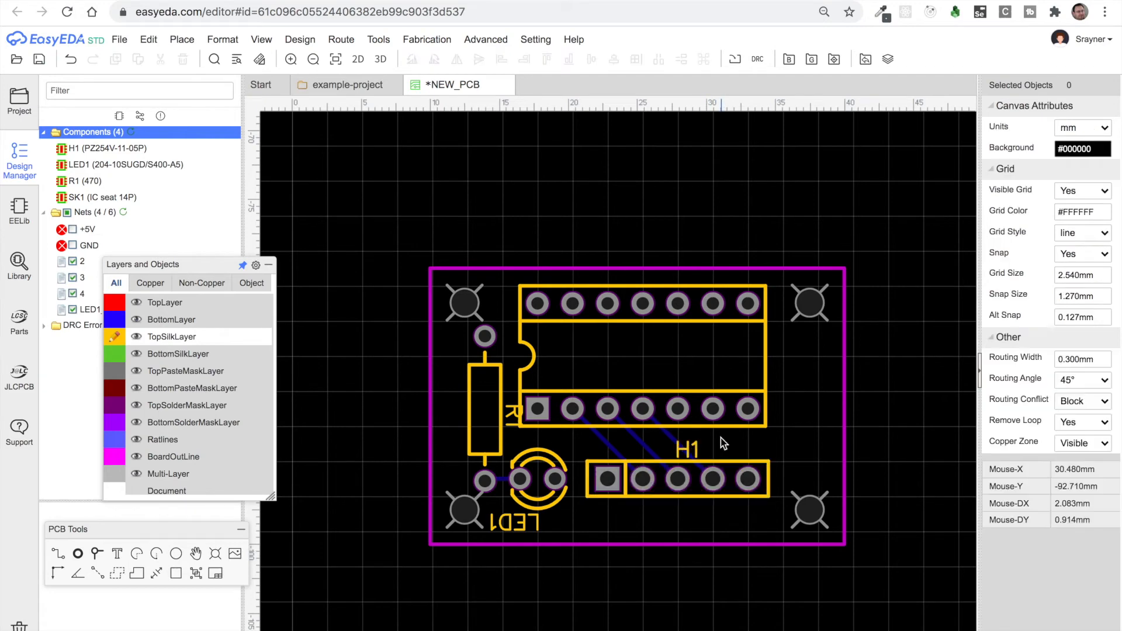
{"action": "left_click", "coordinate": [696, 453]}
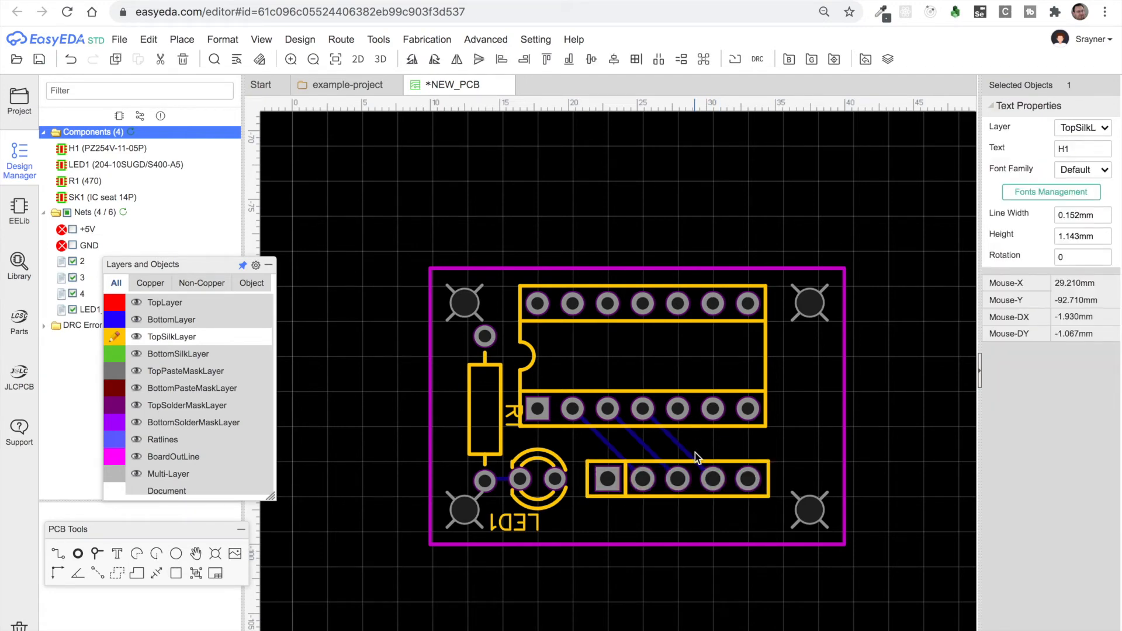
{"action": "key", "text": "Delete"}
{"action": "left_click", "coordinate": [513, 421]}
{"action": "key", "text": "Delete"}
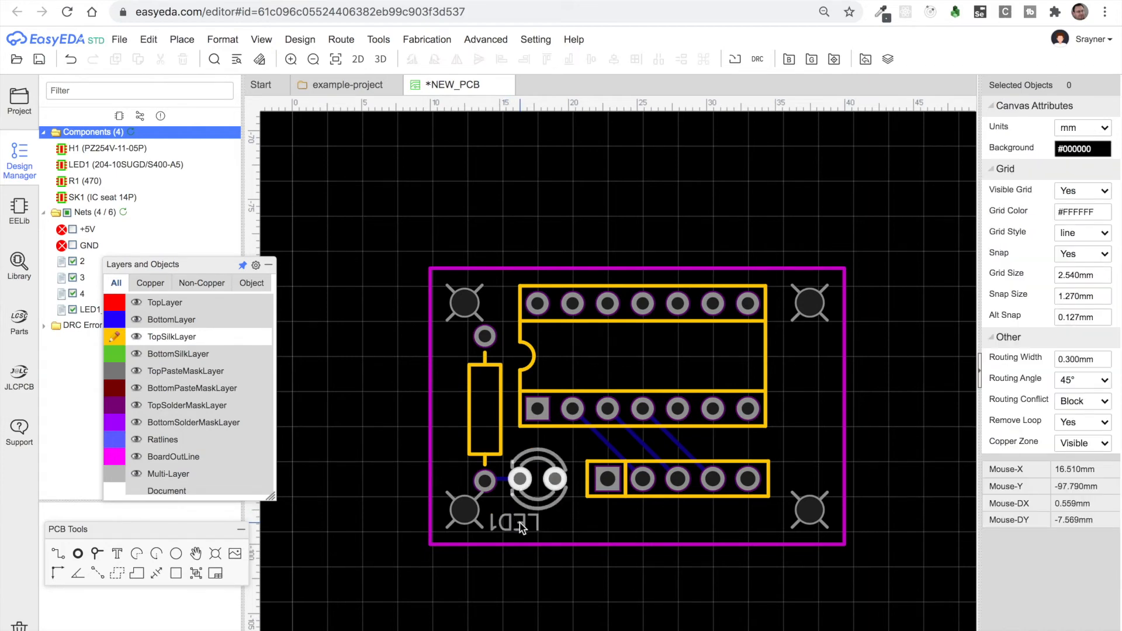
{"action": "left_click", "coordinate": [520, 523]}
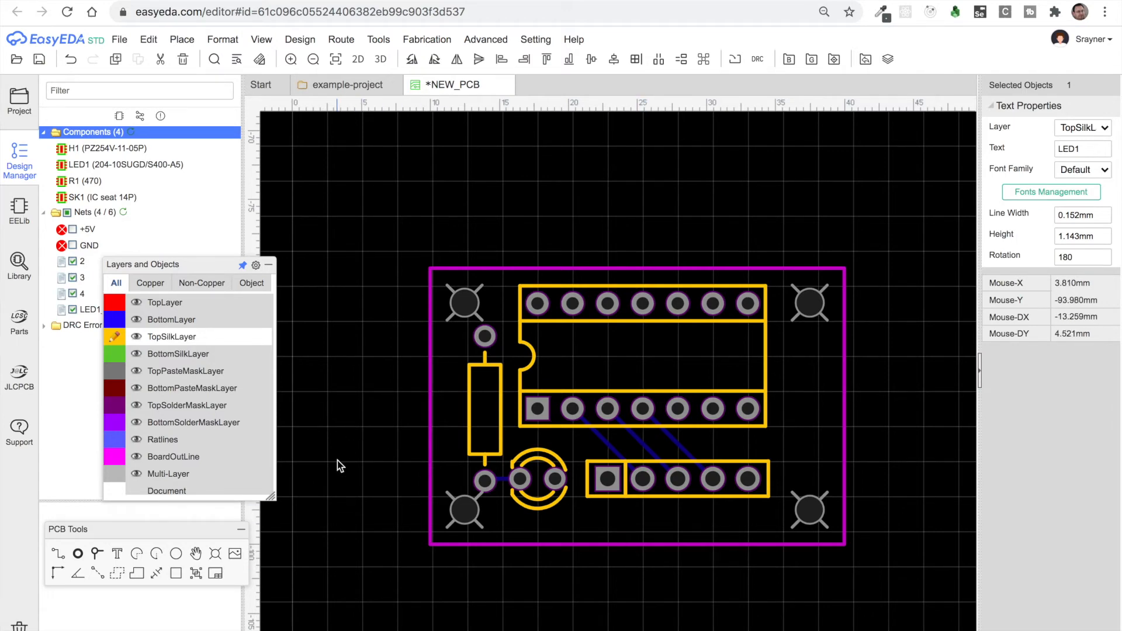
Step: Place a text on the top silkscreen, set its height to 1.2 mm and move it inside the board beneath H1
{"action": "left_click", "coordinate": [117, 555]}
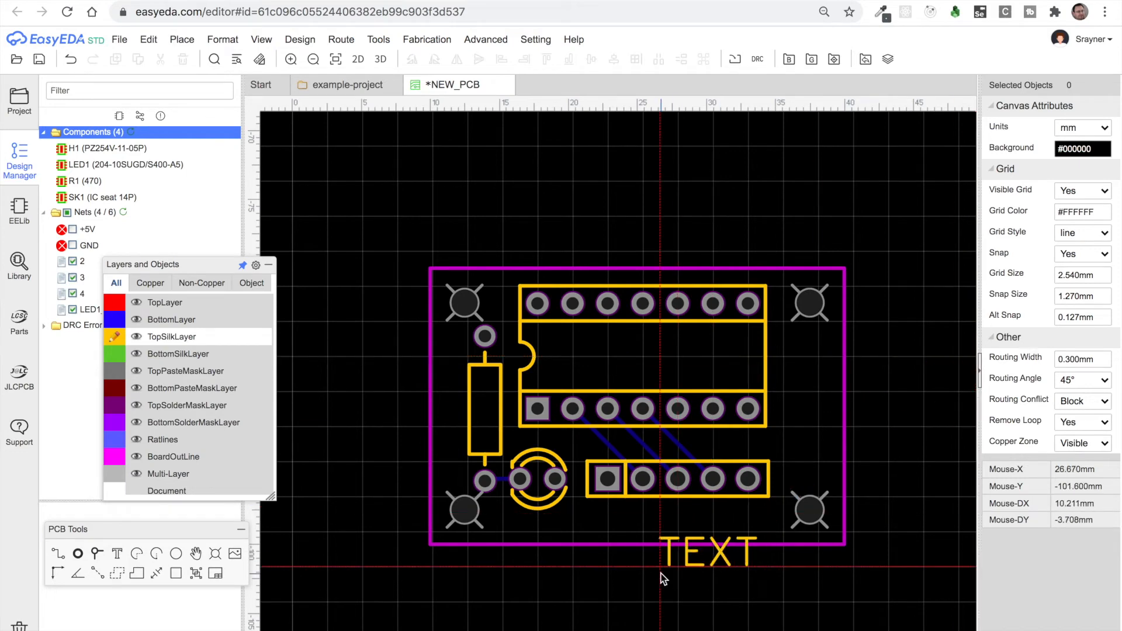
{"action": "left_click", "coordinate": [582, 587]}
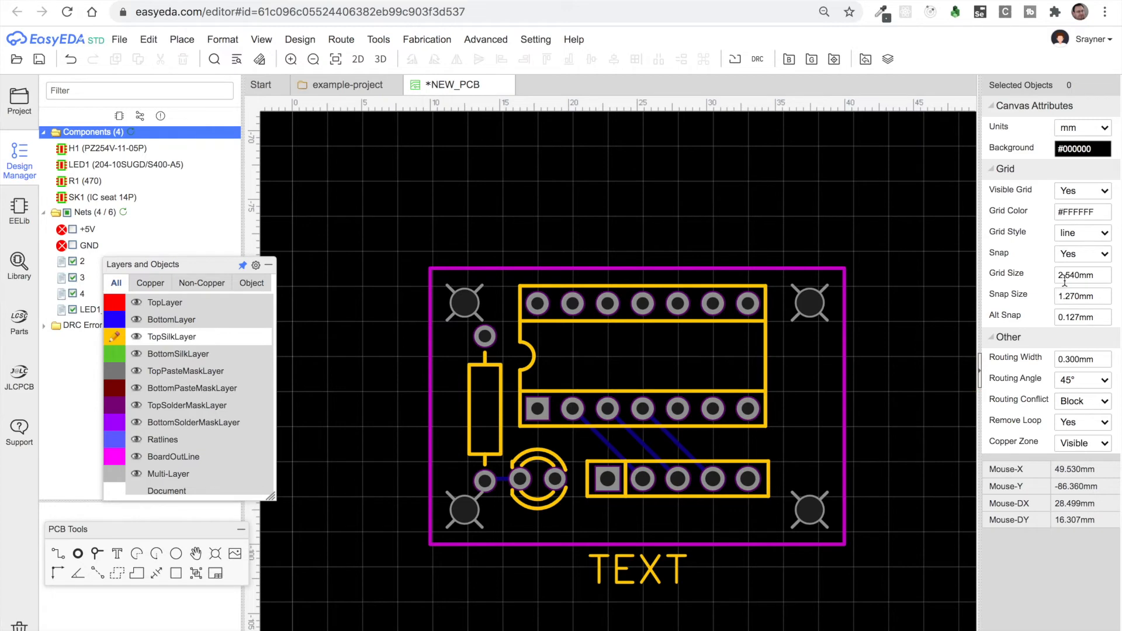
{"action": "left_click", "coordinate": [641, 573]}
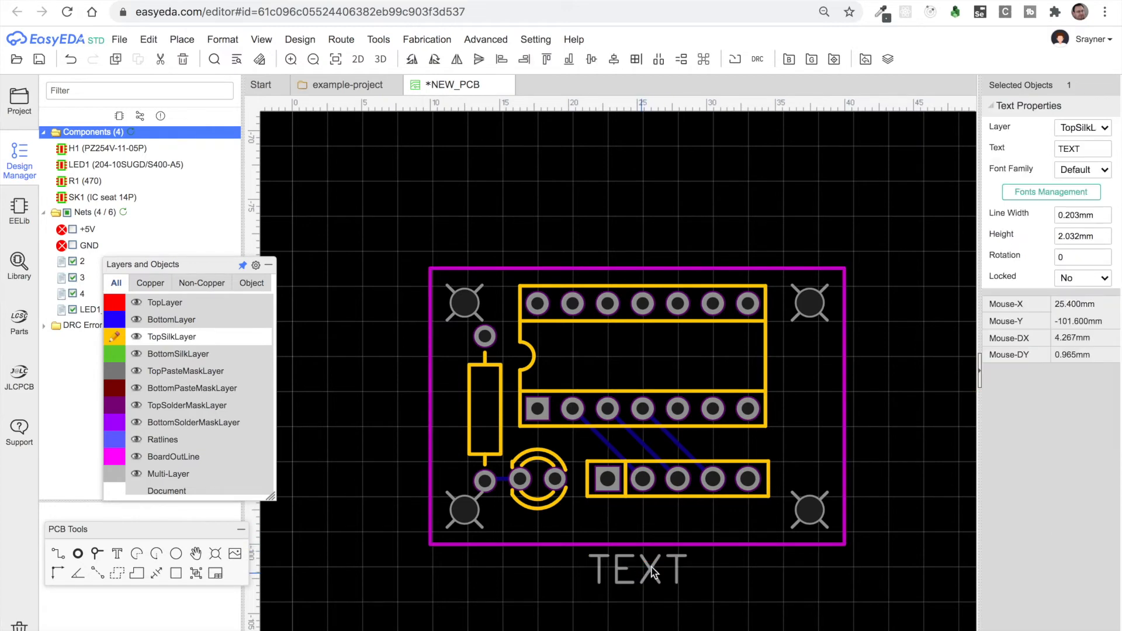
{"action": "left_click", "coordinate": [1068, 237]}
{"action": "type", "text": "1.2"}
{"action": "key", "text": "Return"}
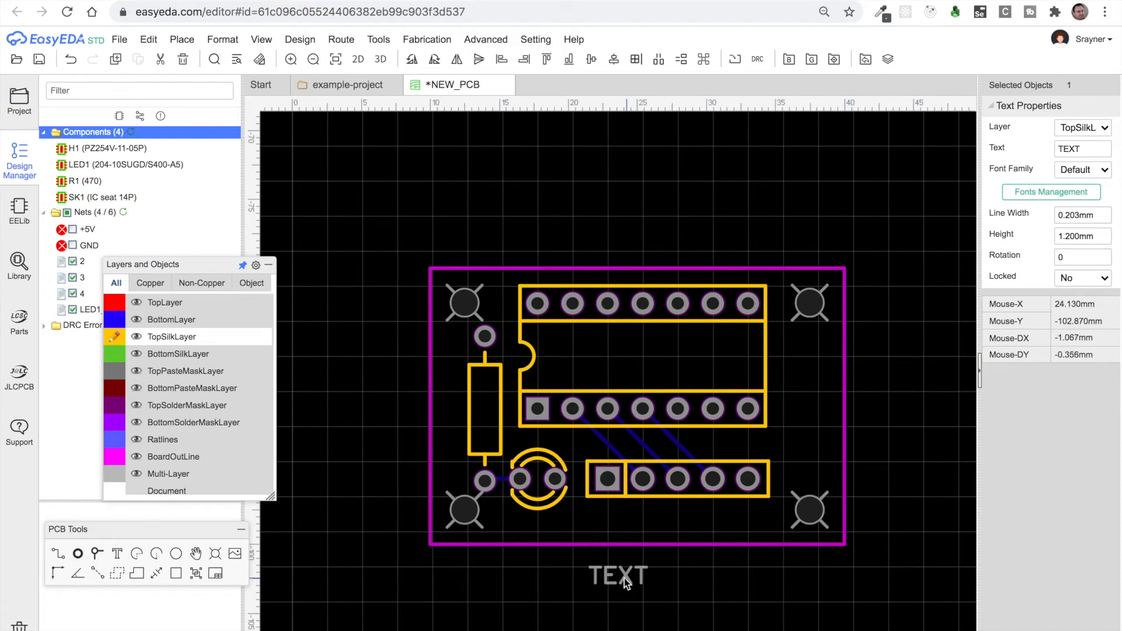
{"action": "left_click_drag", "start_coordinate": [620, 578], "coordinate": [622, 517]}
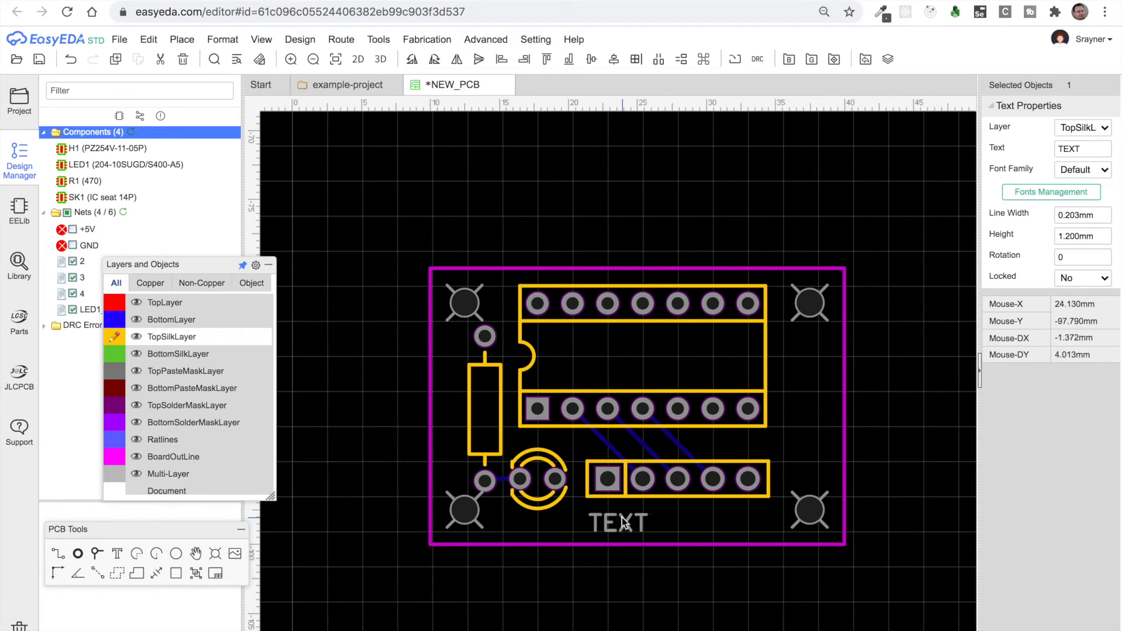
Step: Change the placed text to +5V and nudge it left beneath H1's square first pad
{"action": "double_click", "coordinate": [1072, 149]}
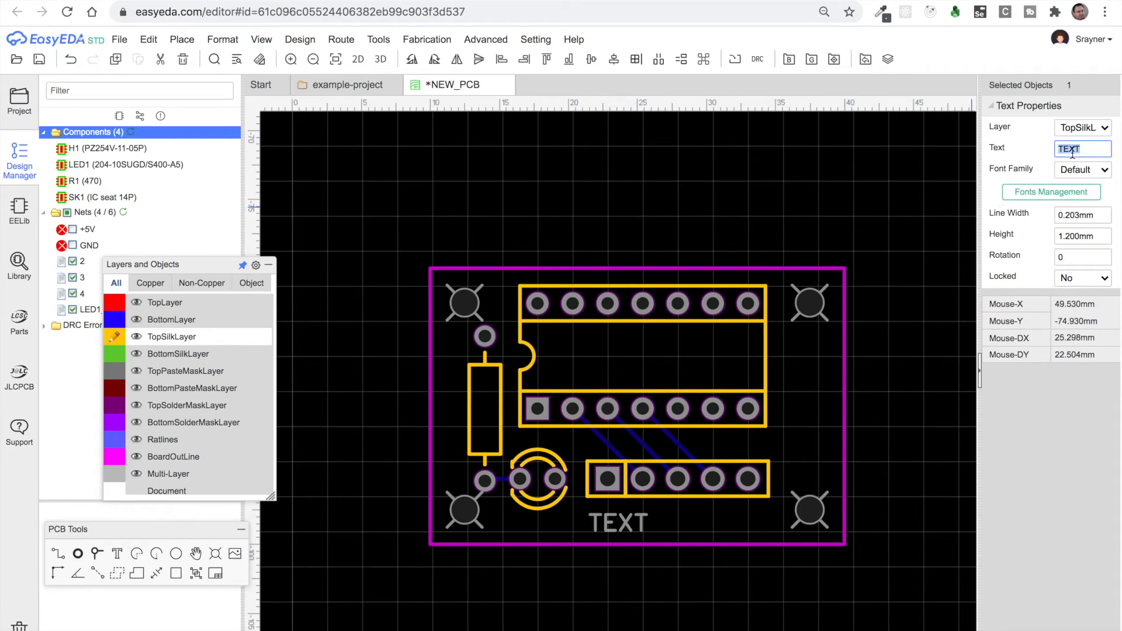
{"action": "type", "text": "+5V"}
{"action": "key", "text": "Return"}
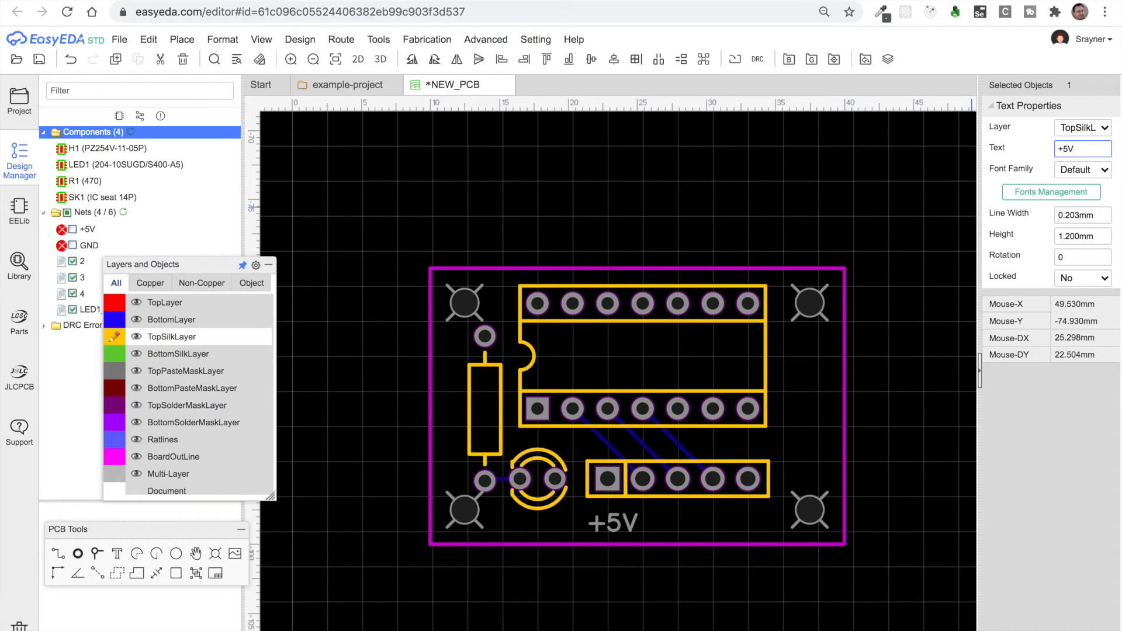
{"action": "key", "text": "Left"}
{"action": "key", "text": "Left"}
{"action": "key", "text": "Left"}
{"action": "key", "text": "Left"}
{"action": "key", "text": "Left"}
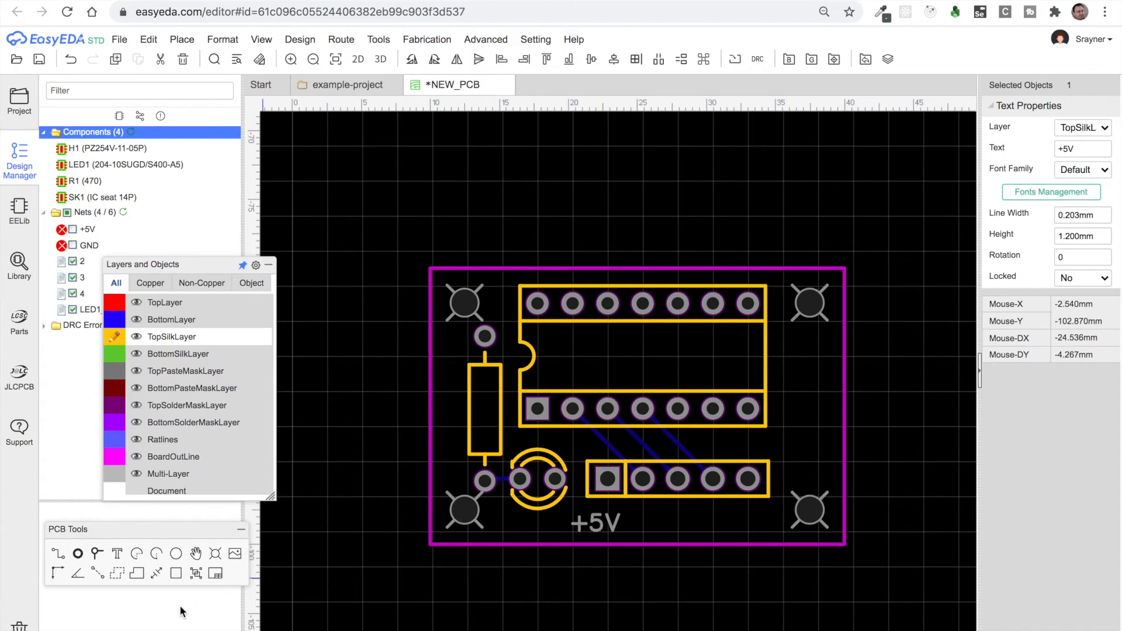
Step: Place four more +5V texts in a row beneath H1's second to fifth pads
{"action": "left_click", "coordinate": [118, 556]}
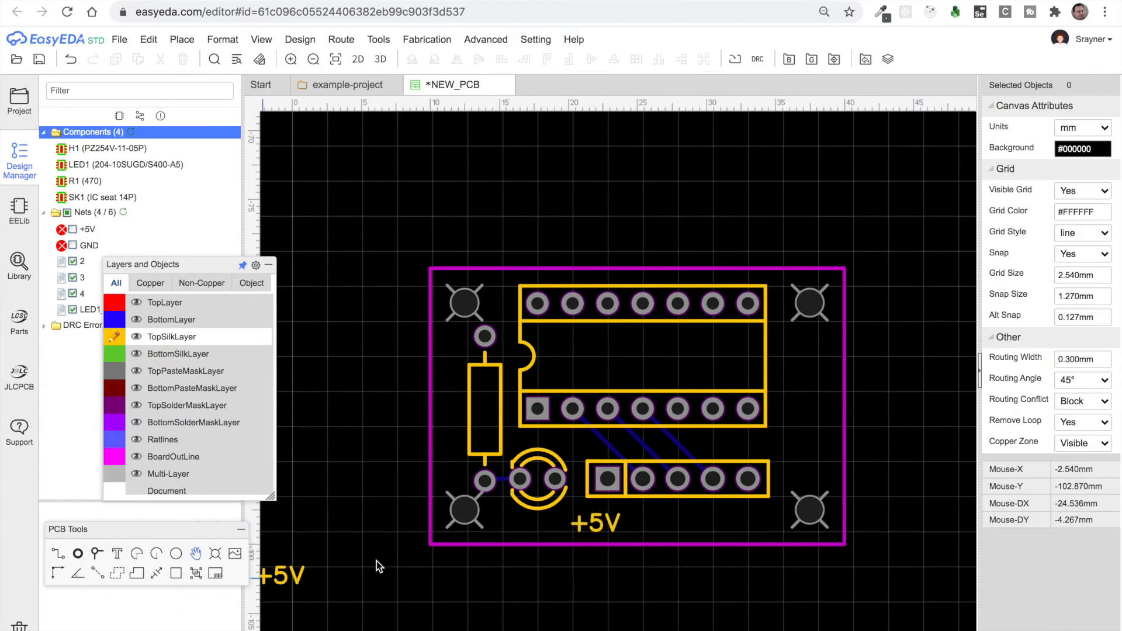
{"action": "left_click", "coordinate": [632, 527]}
{"action": "left_click", "coordinate": [666, 527]}
{"action": "left_click", "coordinate": [702, 526]}
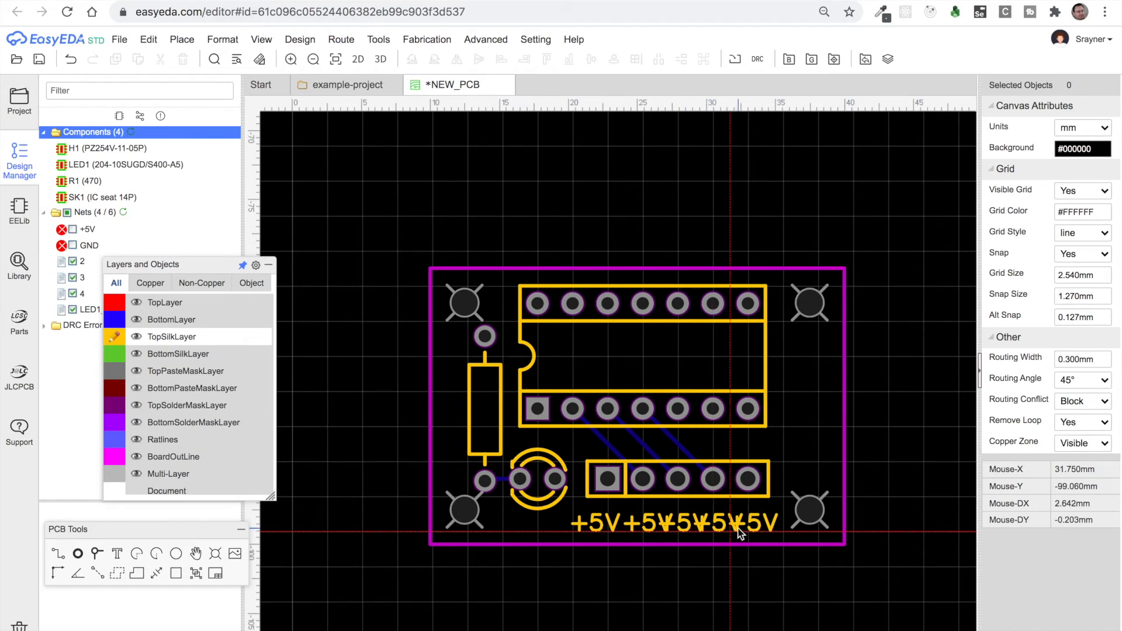
{"action": "left_click", "coordinate": [738, 529]}
{"action": "key", "text": "Escape"}
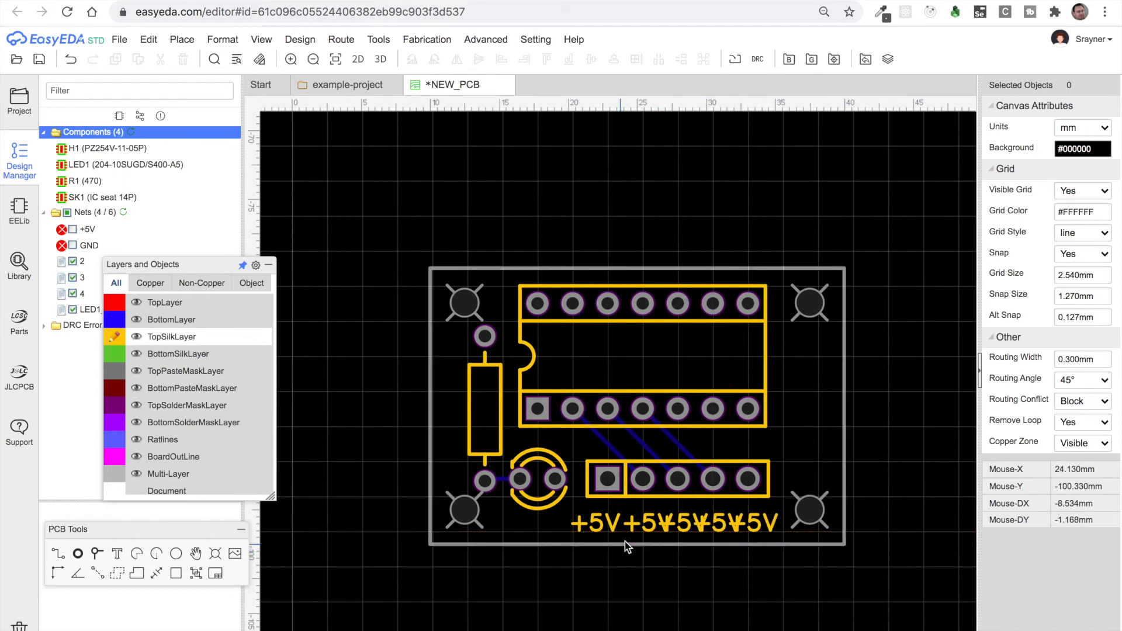
Step: Change the texts beneath H1's second, third and fourth pads to 2, 3 and 4
{"action": "left_click", "coordinate": [632, 524]}
{"action": "double_click", "coordinate": [1066, 149]}
{"action": "type", "text": "2"}
{"action": "left_click", "coordinate": [684, 525]}
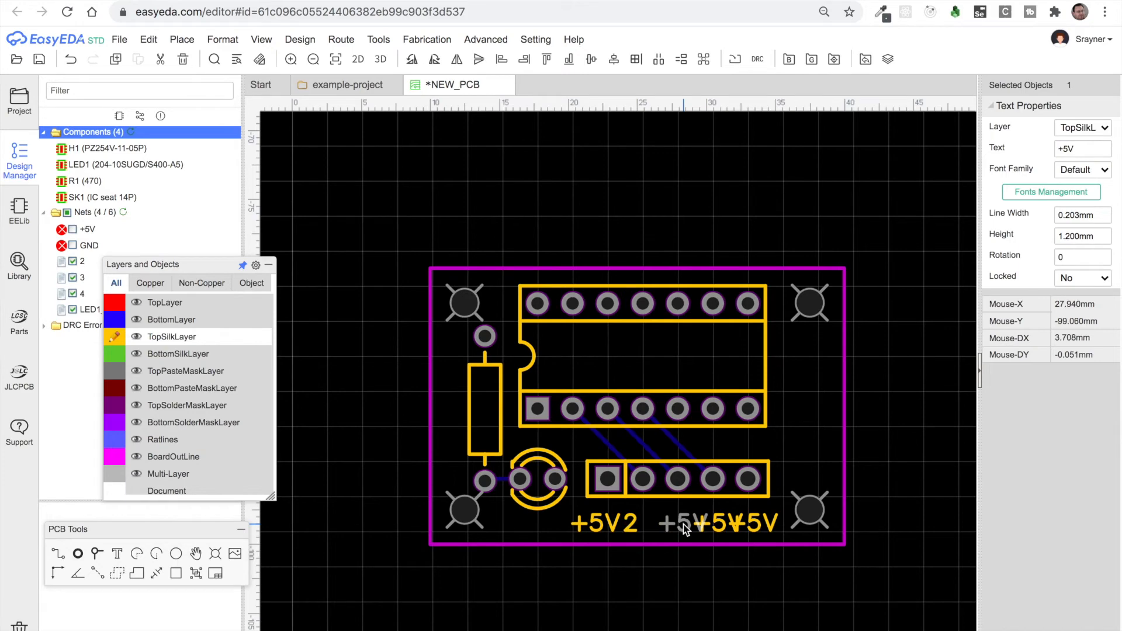
{"action": "double_click", "coordinate": [1069, 149]}
{"action": "type", "text": "3"}
{"action": "left_click", "coordinate": [720, 524]}
{"action": "double_click", "coordinate": [1066, 150]}
{"action": "type", "text": "4"}
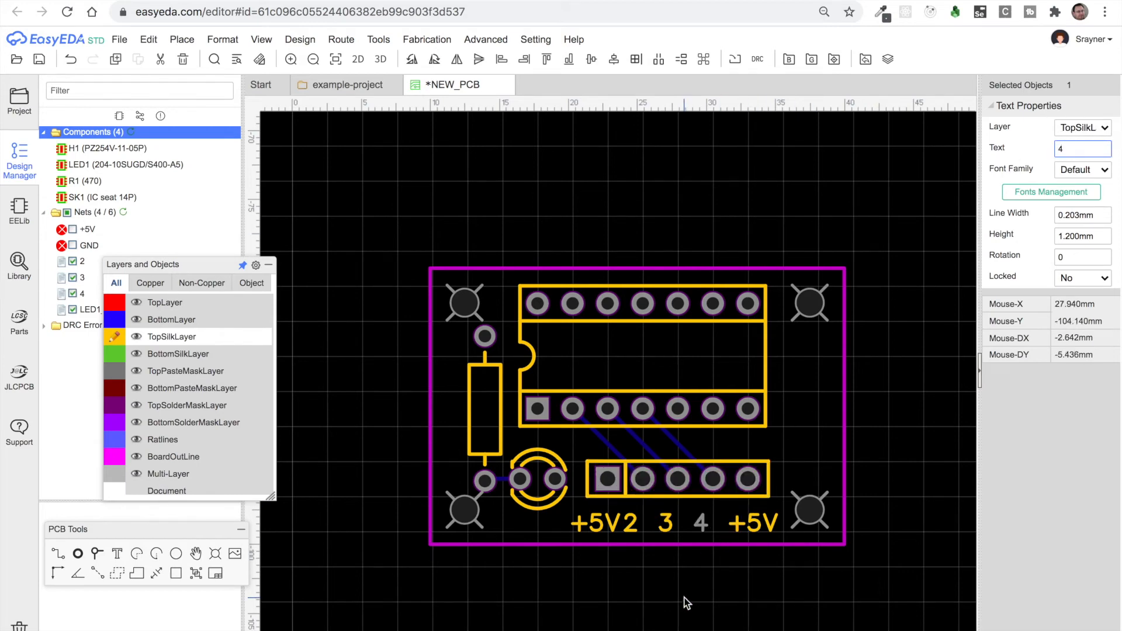
Step: Change the text beneath H1's last pad to GND
{"action": "left_click", "coordinate": [755, 524]}
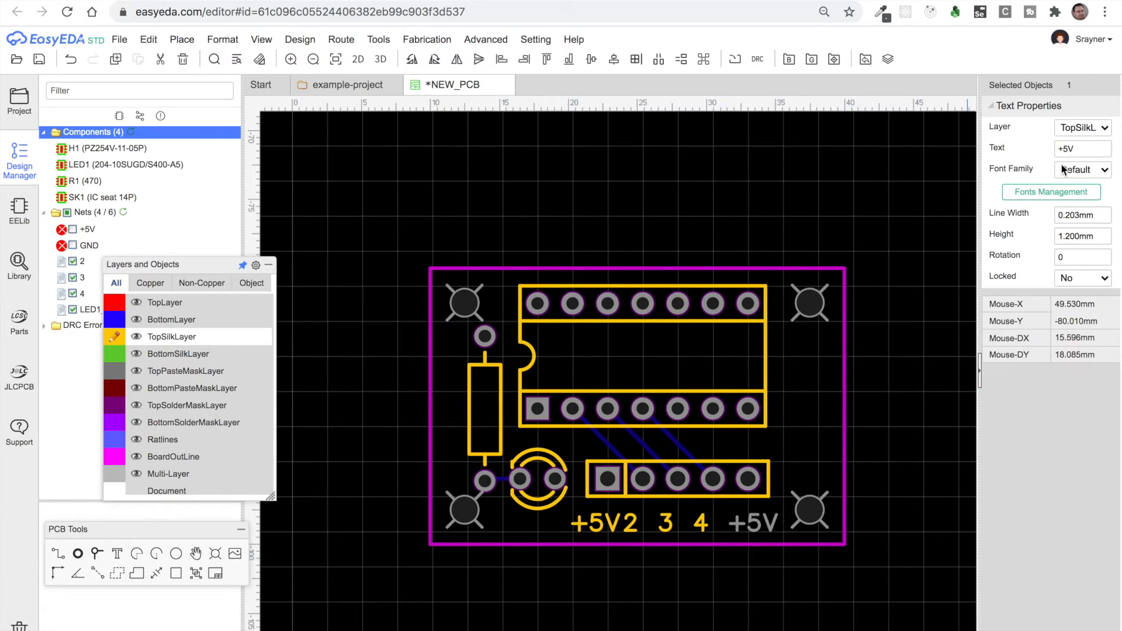
{"action": "double_click", "coordinate": [1074, 149]}
{"action": "type", "text": "GND"}
{"action": "key", "text": "Return"}
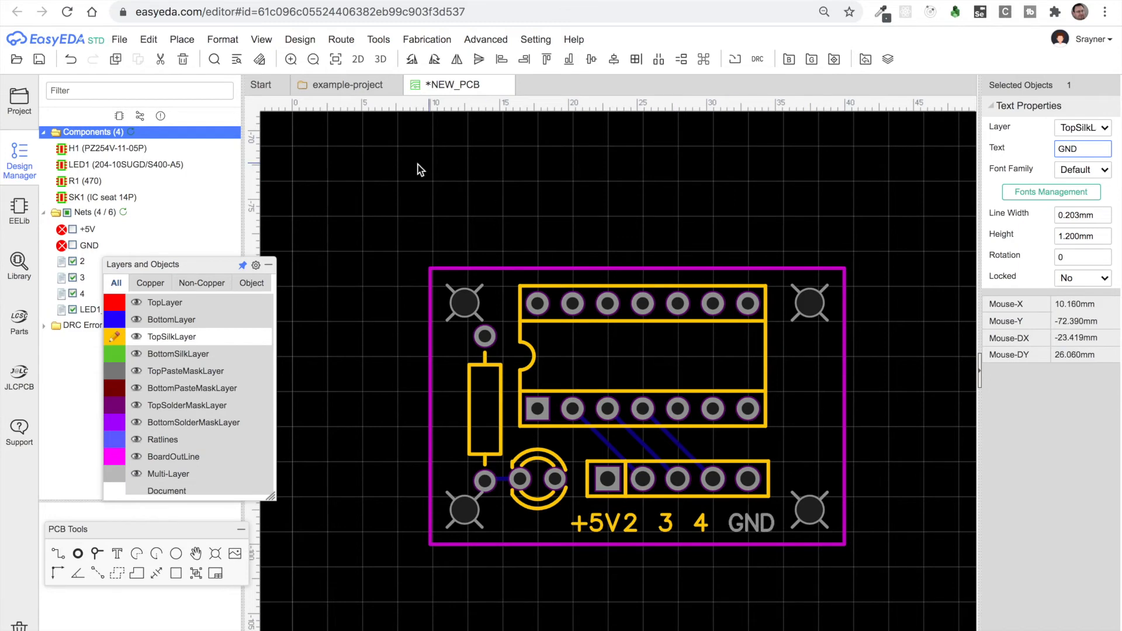
Step: Set the canvas snap size to 0.127 mm for finer label placement
{"action": "left_click", "coordinate": [261, 39]}
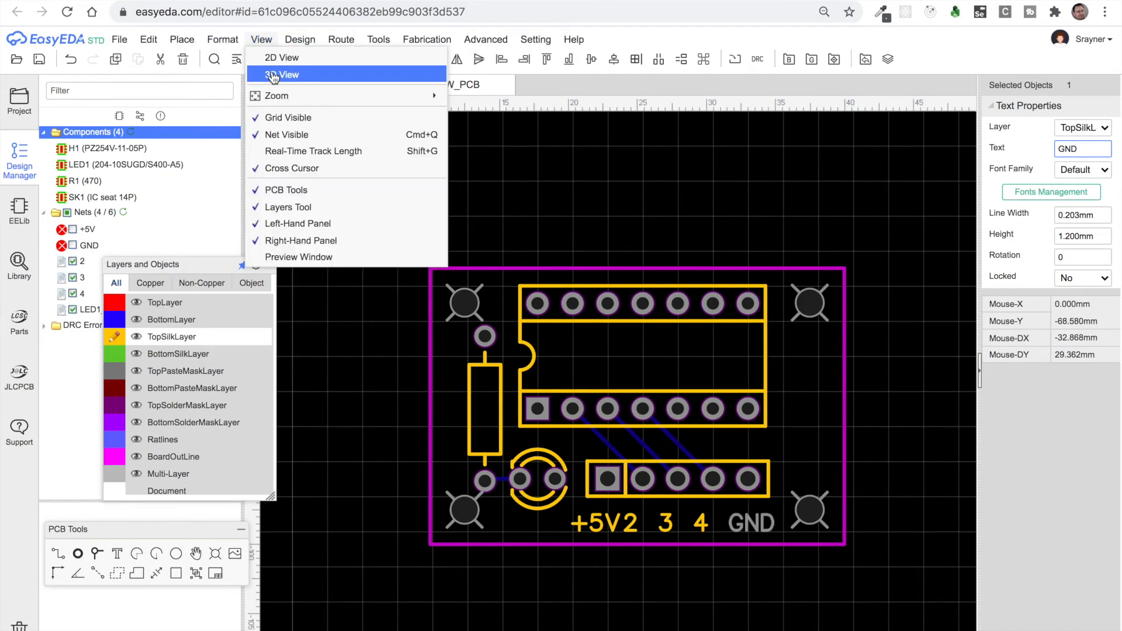
{"action": "mouse_move", "coordinate": [281, 95]}
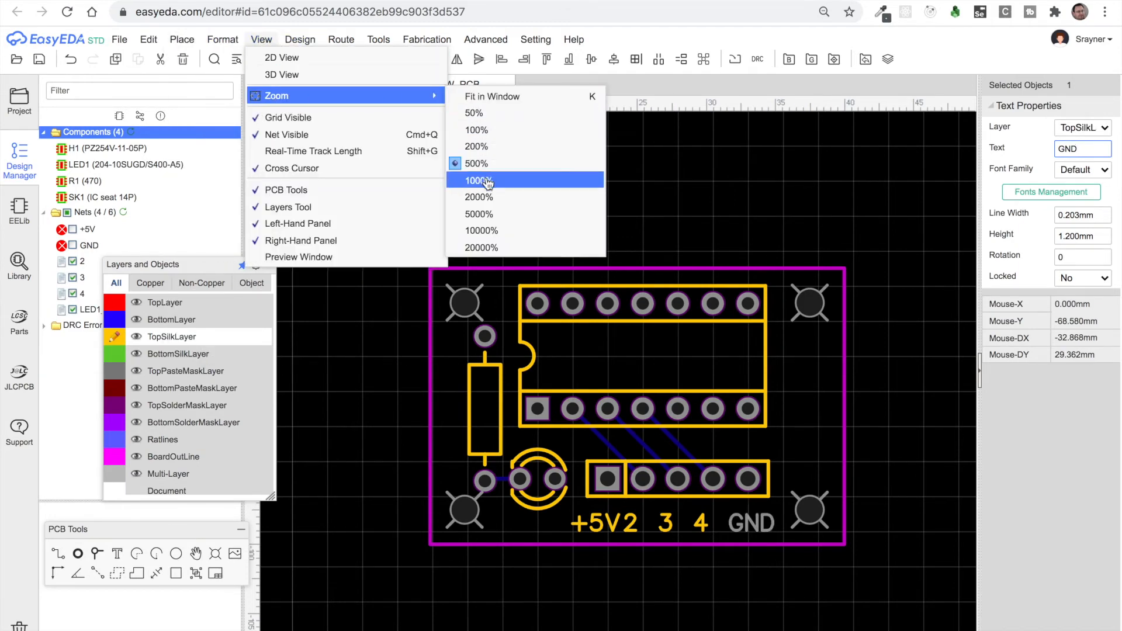
{"action": "left_click", "coordinate": [478, 181]}
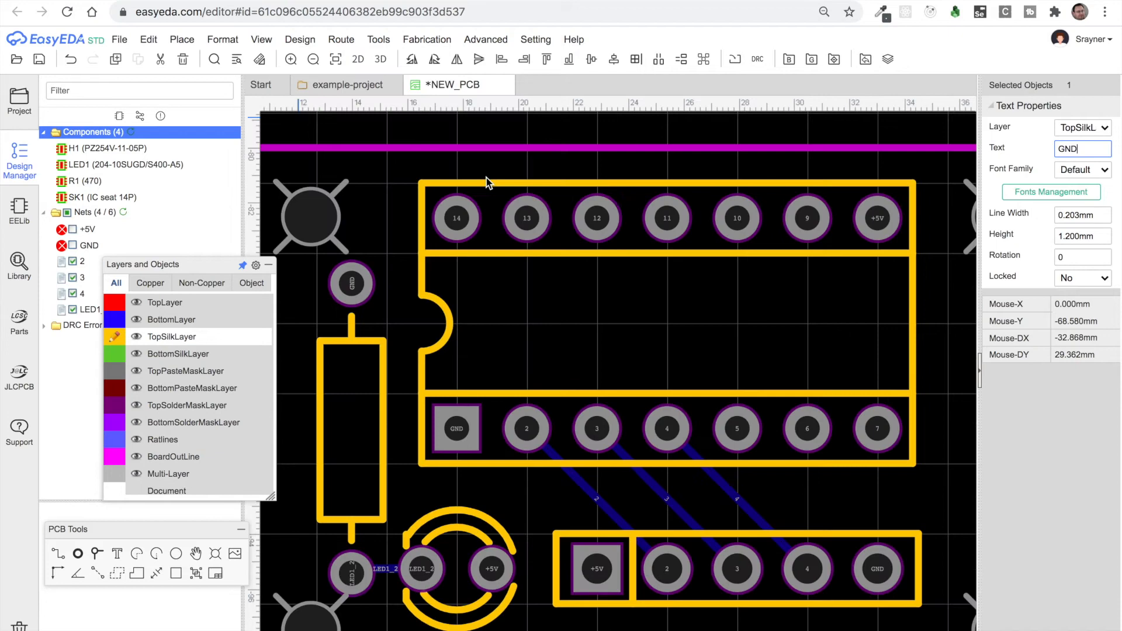
{"action": "left_click", "coordinate": [946, 420]}
{"action": "scroll", "coordinate": [945, 419], "scroll_direction": "down", "scroll_amount": 4}
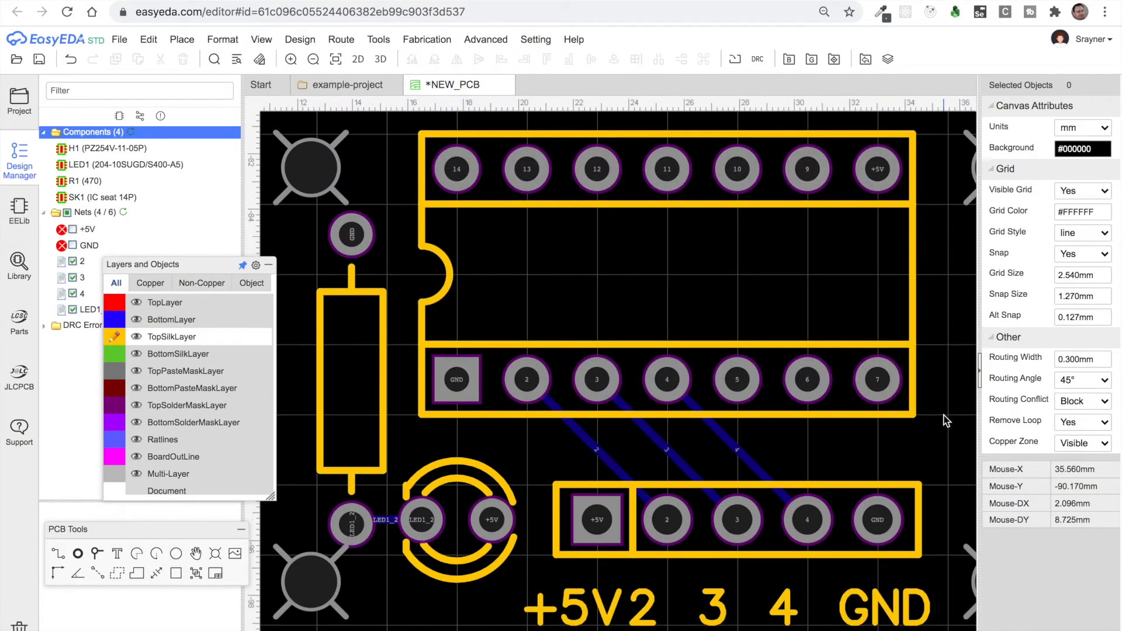
{"action": "scroll", "coordinate": [946, 420], "scroll_direction": "down", "scroll_amount": 2}
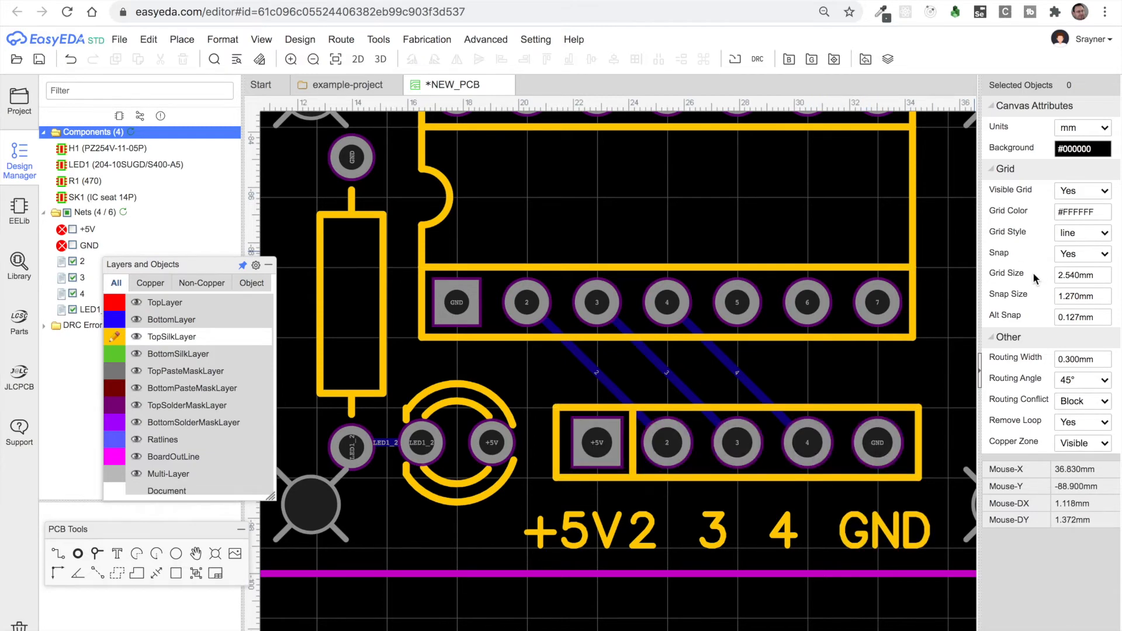
{"action": "left_click", "coordinate": [1070, 274]}
{"action": "left_click", "coordinate": [1073, 296]}
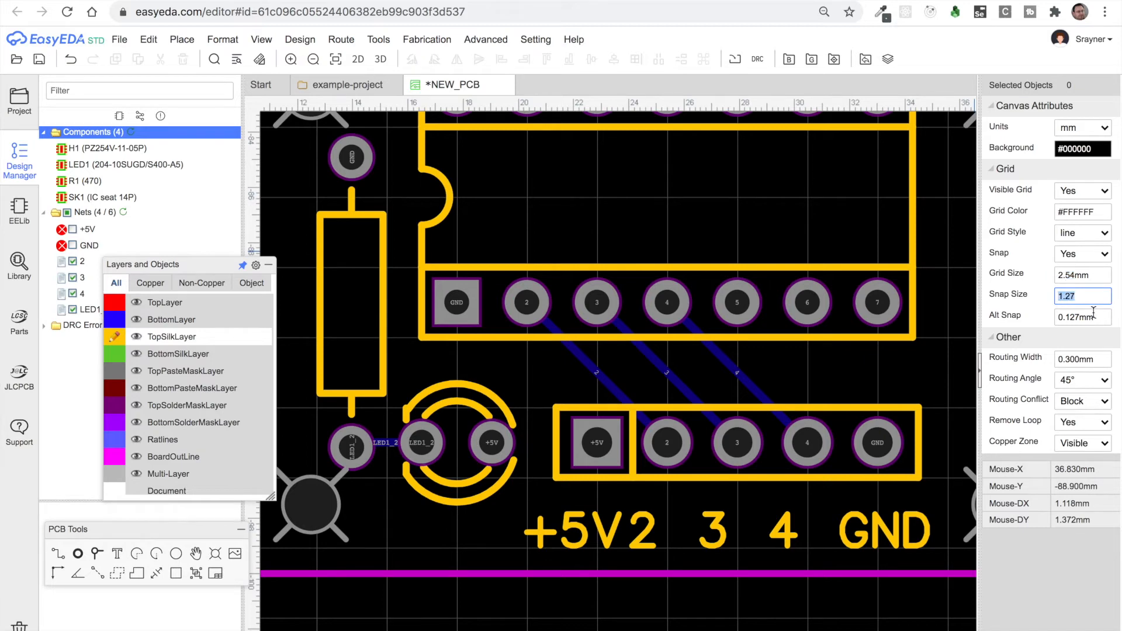
{"action": "type", "text": "0"}
{"action": "type", "text": ".12"}
{"action": "key", "text": "BackSpace"}
{"action": "type", "text": "127"}
{"action": "key", "text": "Return"}
Step: Move the +5V, 2, 3, 4 and GND labels up closer to H1, spacing them in a level row under their pads
{"action": "left_click_drag", "start_coordinate": [573, 537], "coordinate": [578, 518]}
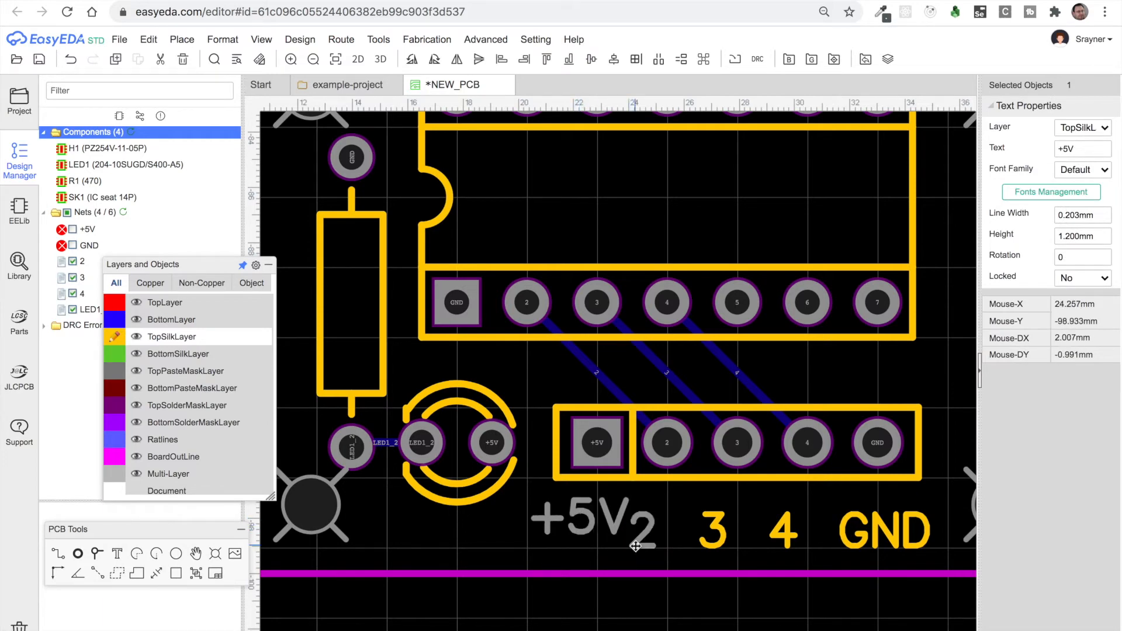
{"action": "left_click_drag", "start_coordinate": [636, 546], "coordinate": [655, 531]}
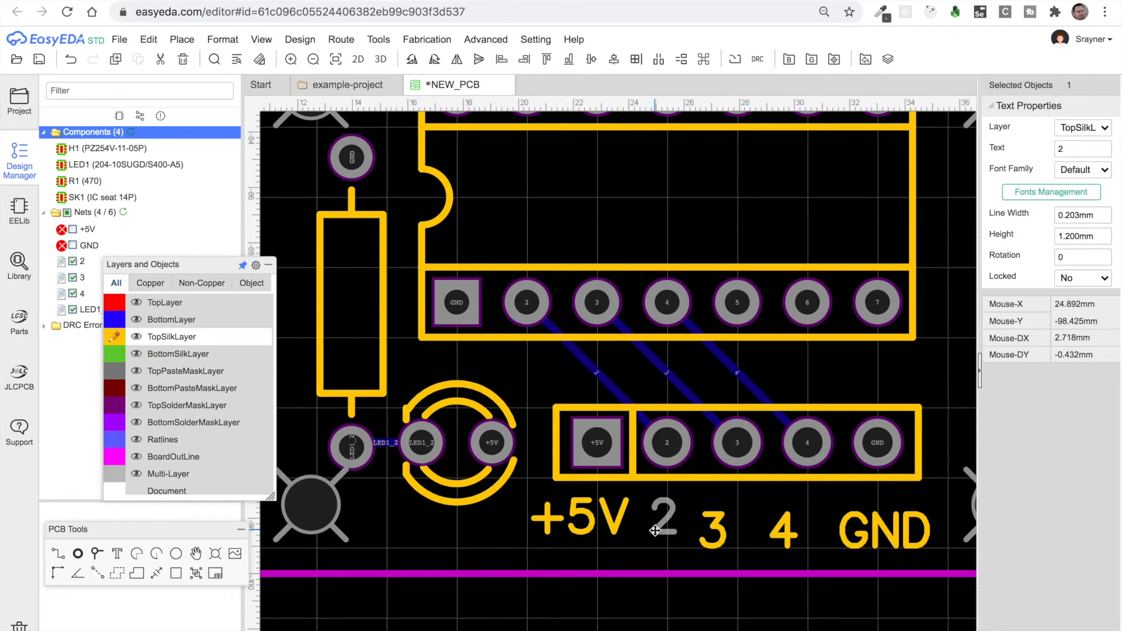
{"action": "left_click", "coordinate": [718, 549]}
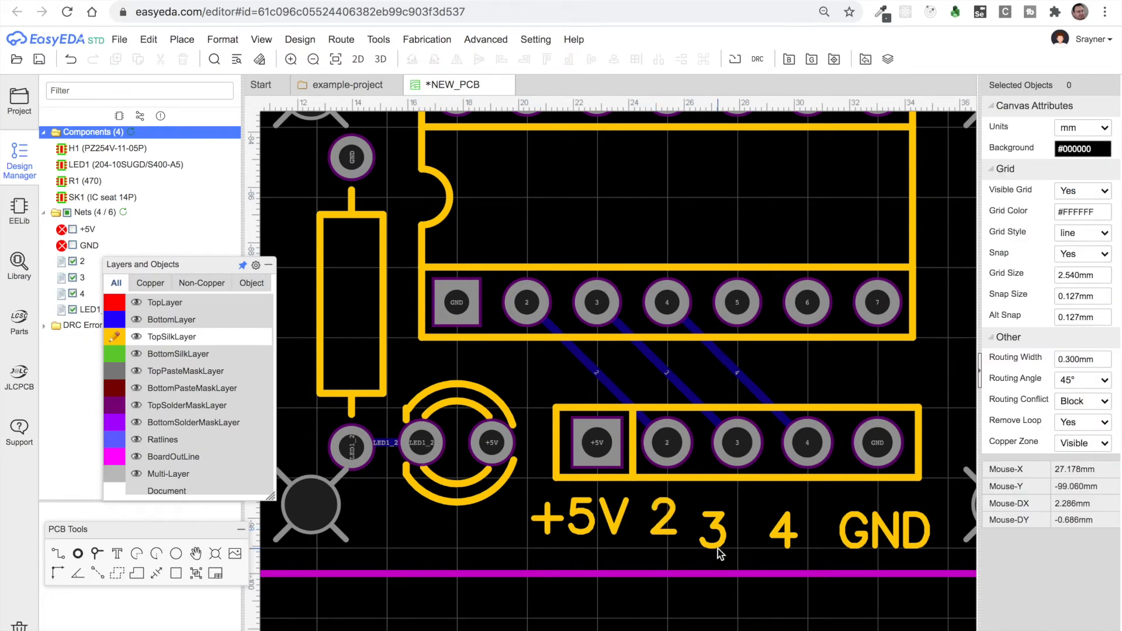
{"action": "left_click_drag", "start_coordinate": [718, 549], "coordinate": [810, 531]}
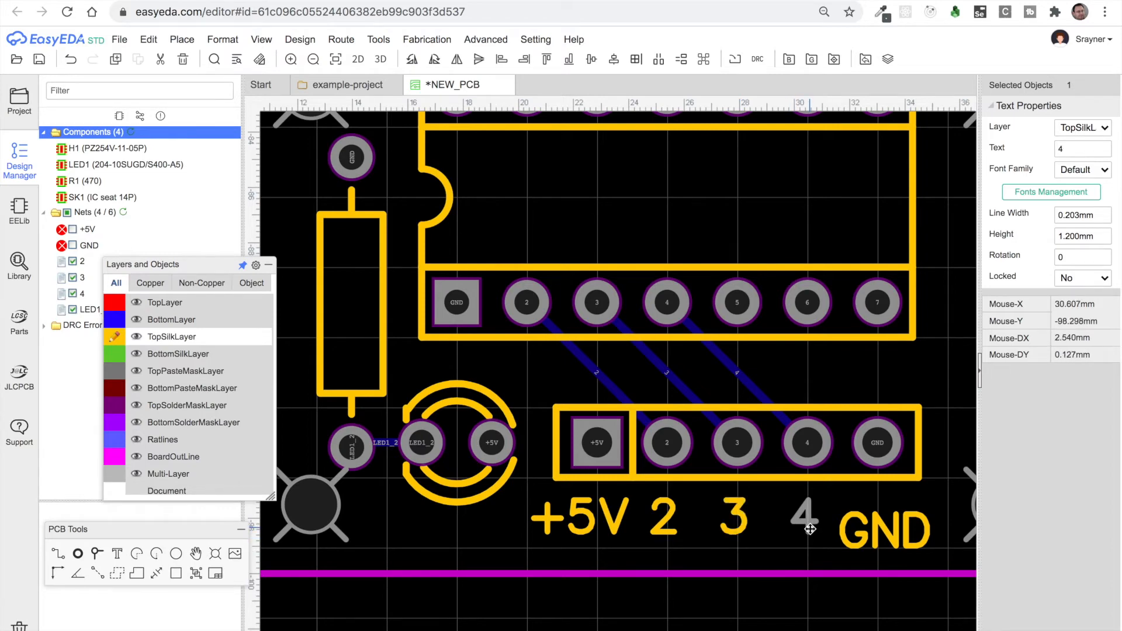
{"action": "left_click", "coordinate": [877, 542]}
{"action": "left_click_drag", "start_coordinate": [877, 543], "coordinate": [878, 527]}
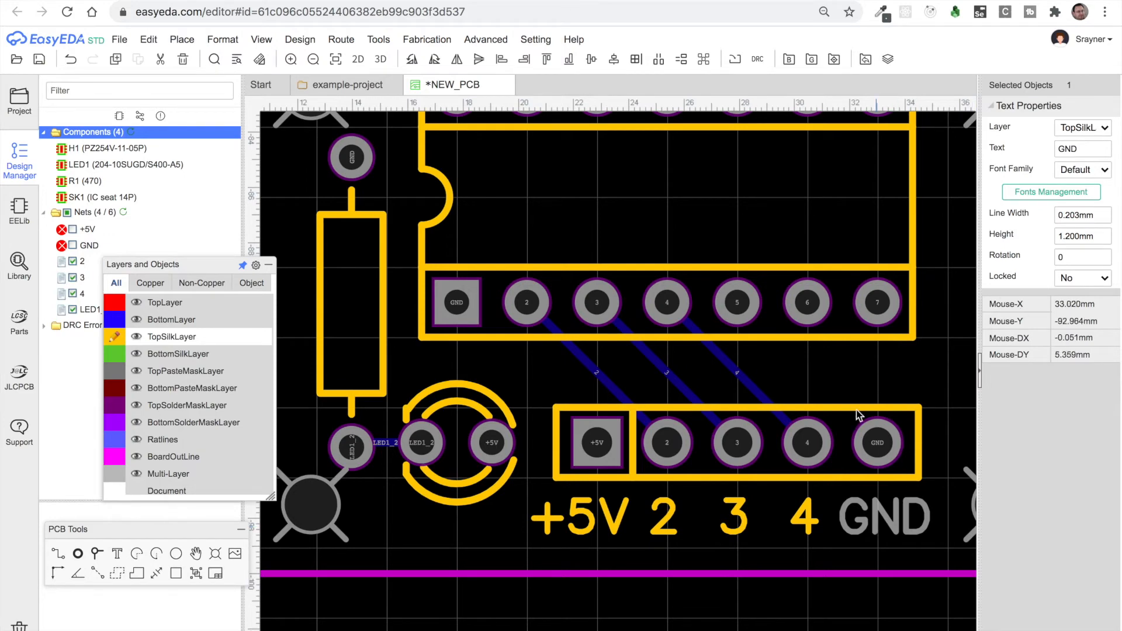
Step: Examine the board in 3D from the component and solder sides, checking the header labels, and return to the layout
{"action": "key", "text": "Escape"}
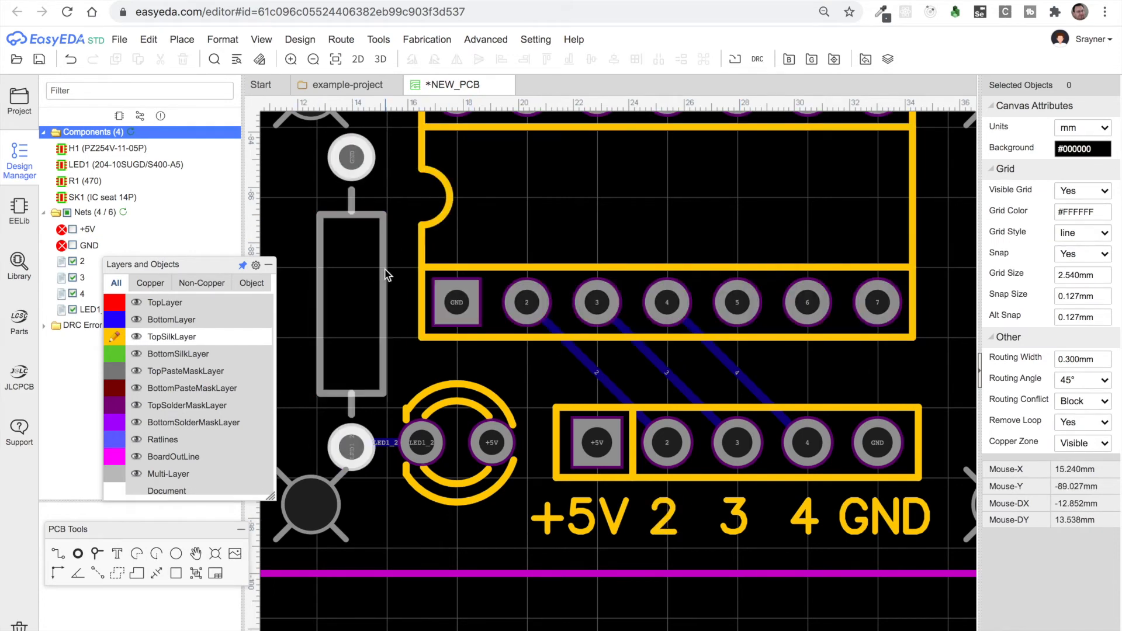
{"action": "left_click", "coordinate": [380, 59]}
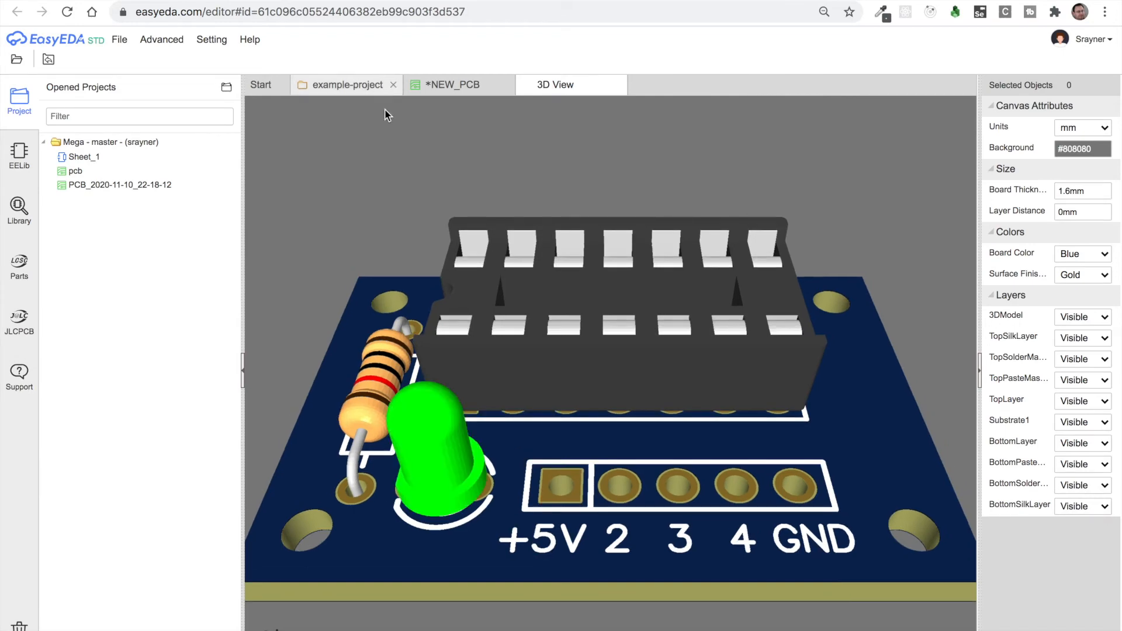
{"action": "left_click_drag", "start_coordinate": [508, 309], "coordinate": [465, 367]}
{"action": "left_click_drag", "start_coordinate": [654, 551], "coordinate": [640, 285]}
{"action": "left_click_drag", "start_coordinate": [651, 459], "coordinate": [619, 276]}
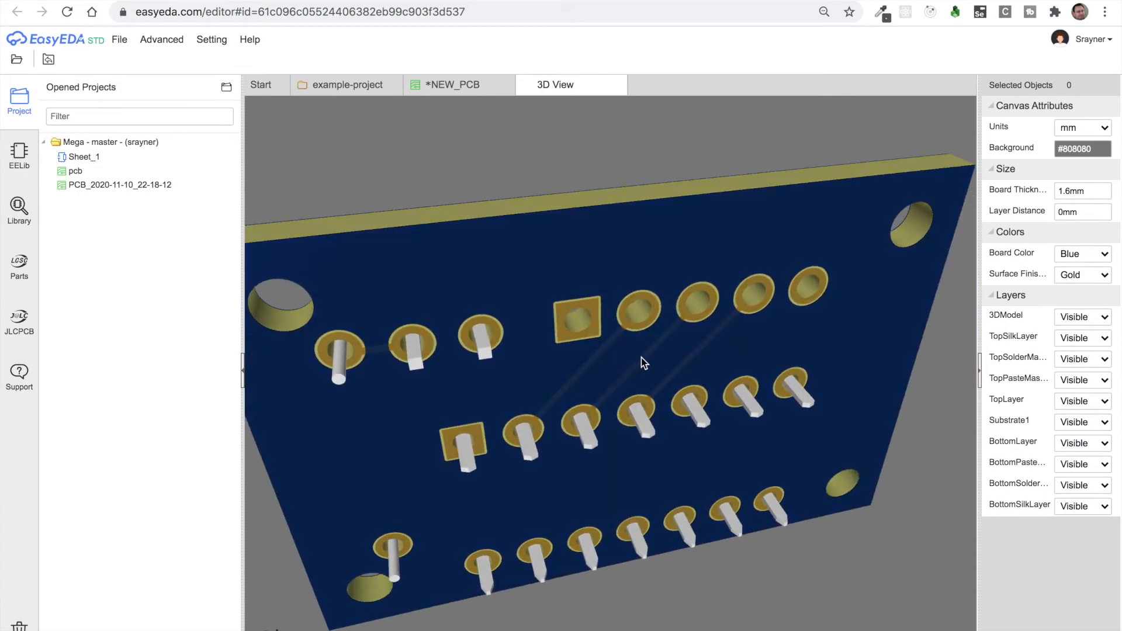
{"action": "left_click_drag", "start_coordinate": [629, 247], "coordinate": [647, 594]}
{"action": "left_click_drag", "start_coordinate": [711, 444], "coordinate": [789, 400]}
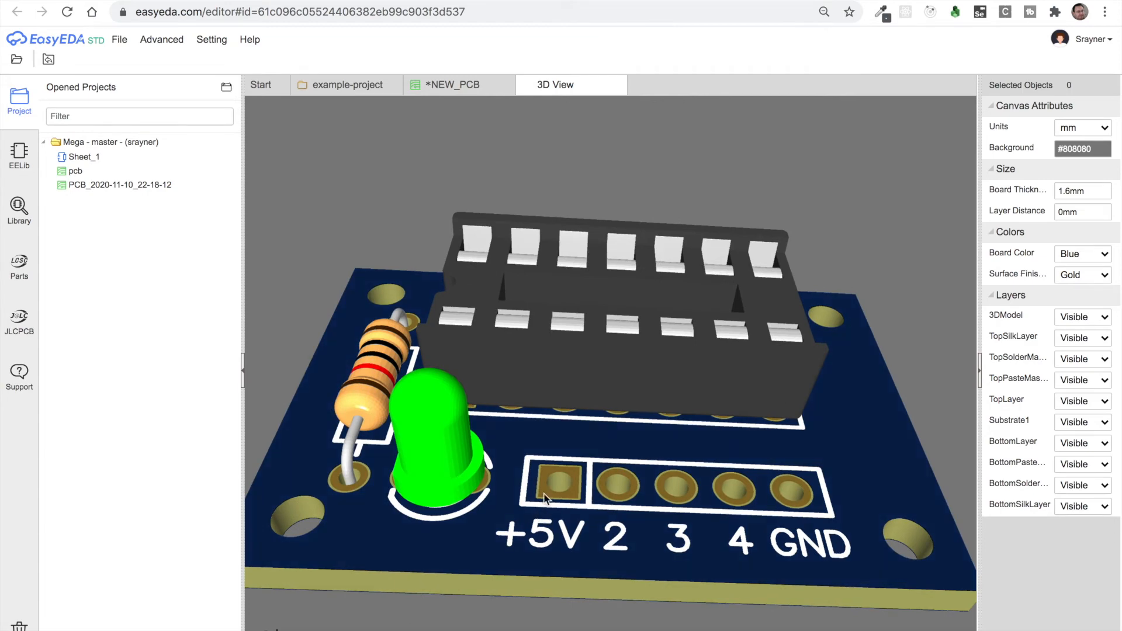
{"action": "left_click_drag", "start_coordinate": [601, 433], "coordinate": [593, 465]}
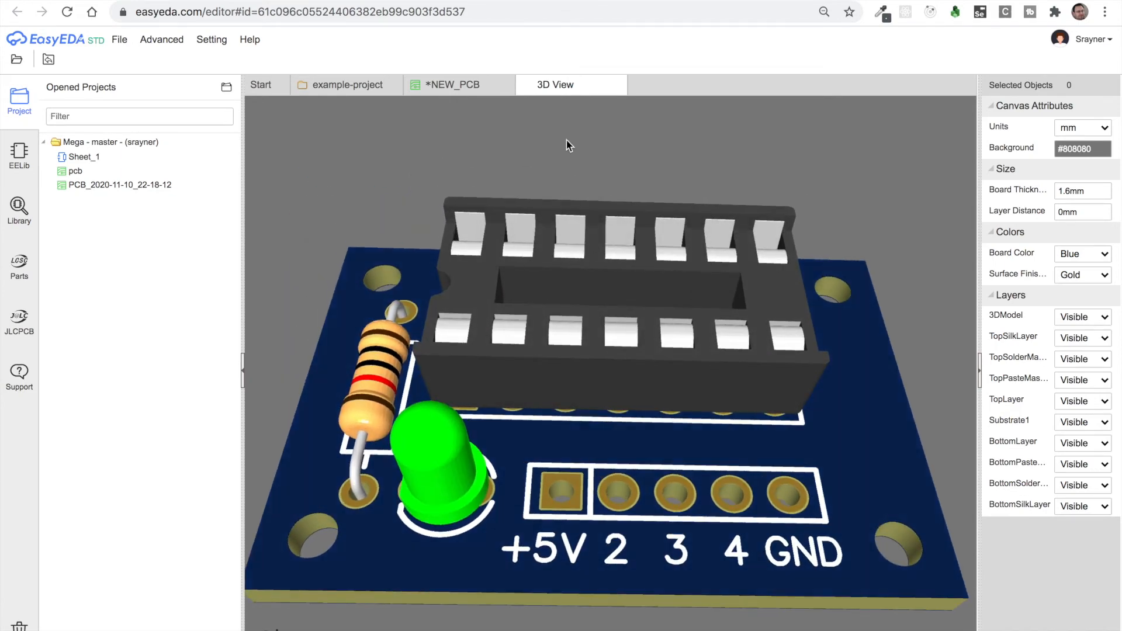
{"action": "left_click", "coordinate": [618, 85]}
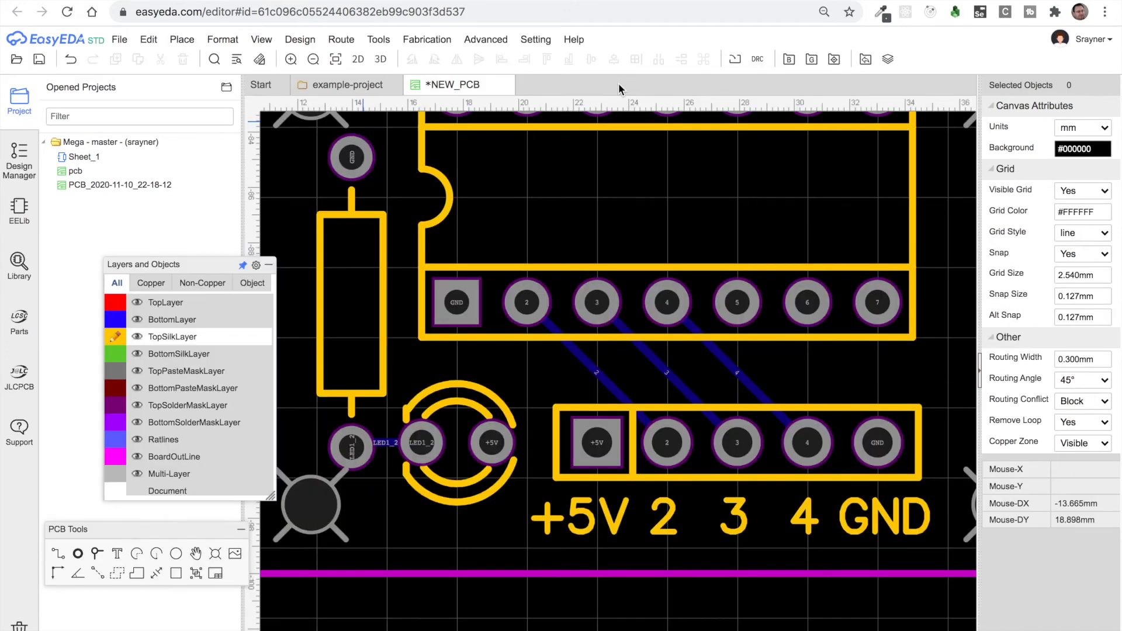
Step: Make BottomLayer the active layer and start a copper area assigned to the GND net
{"action": "left_click", "coordinate": [261, 39]}
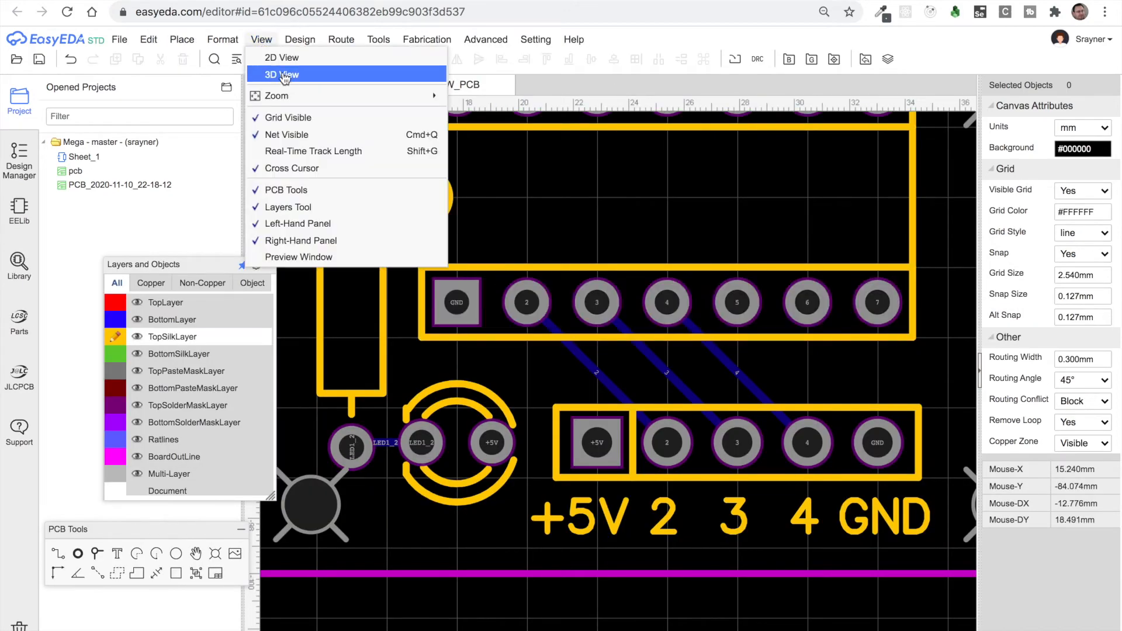
{"action": "mouse_move", "coordinate": [318, 97]}
{"action": "left_click", "coordinate": [465, 91]}
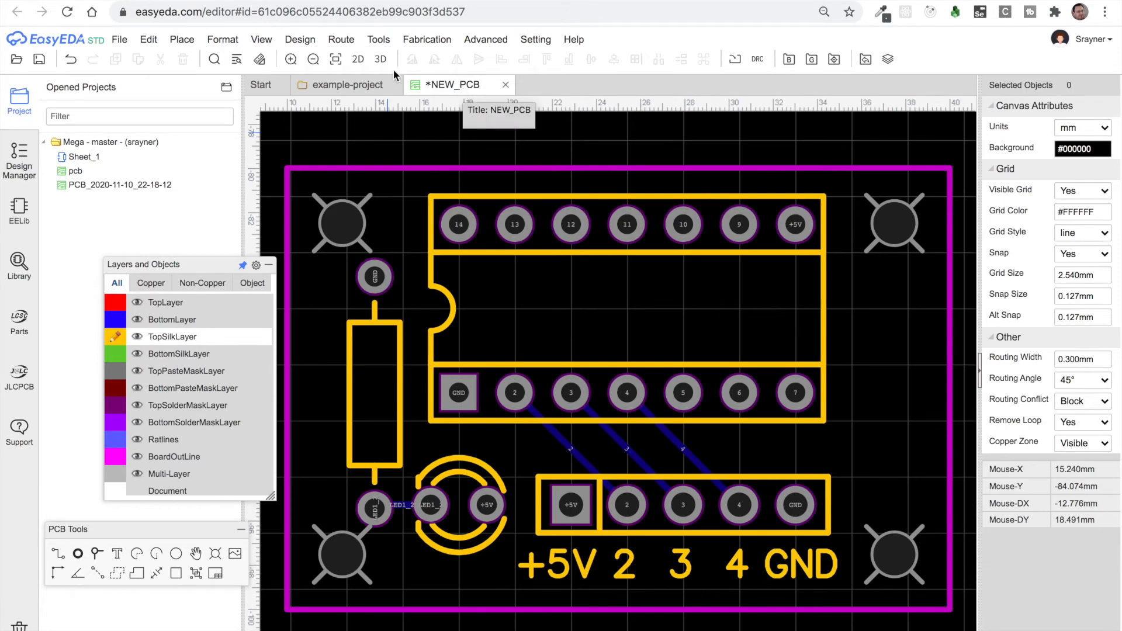
{"action": "left_click", "coordinate": [261, 39]}
{"action": "mouse_move", "coordinate": [308, 96]}
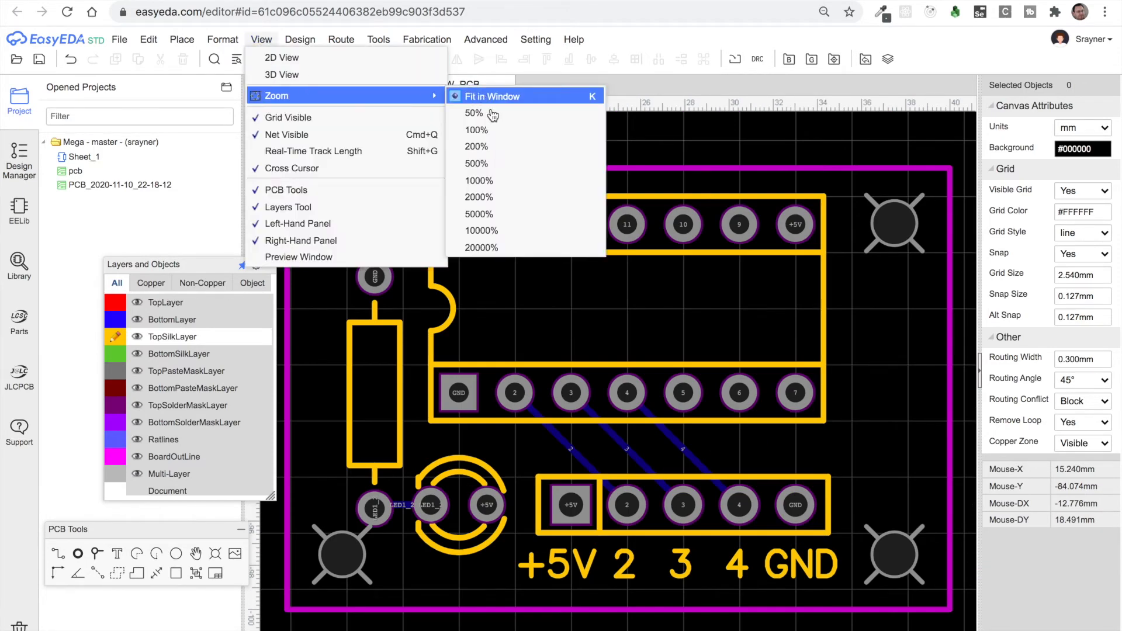
{"action": "left_click", "coordinate": [514, 169]}
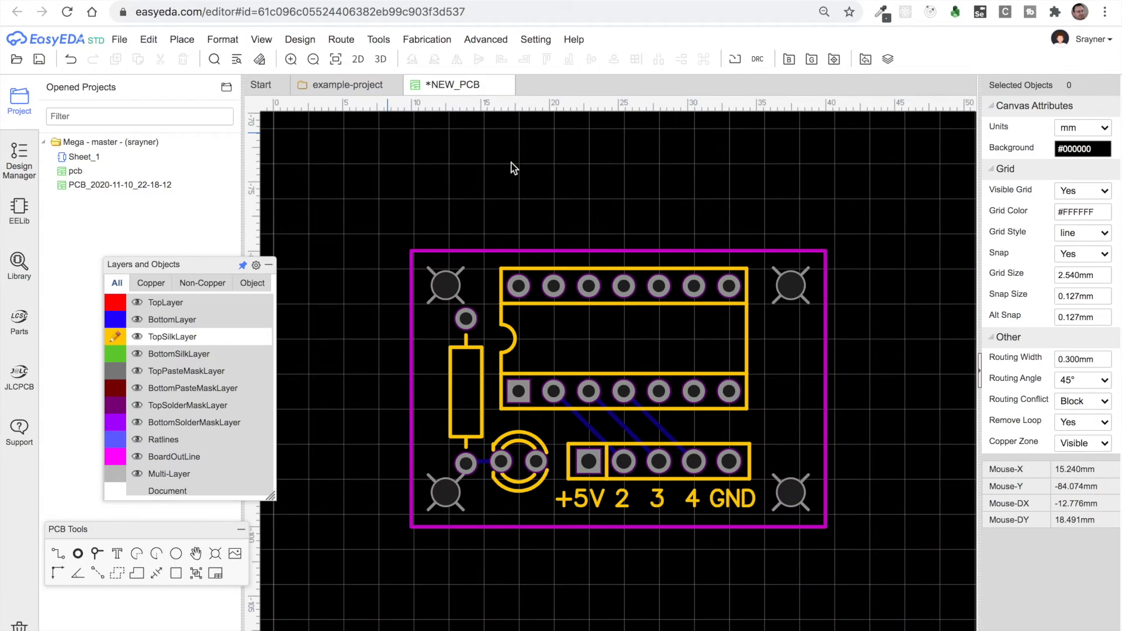
{"action": "left_click_drag", "start_coordinate": [184, 263], "coordinate": [155, 243]}
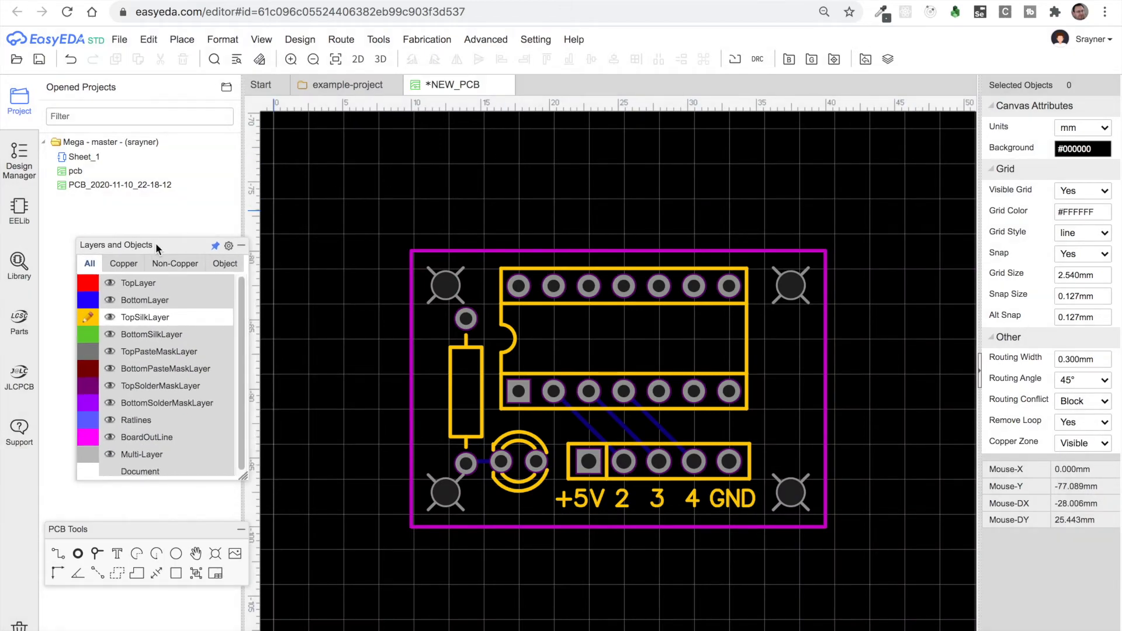
{"action": "left_click", "coordinate": [89, 302]}
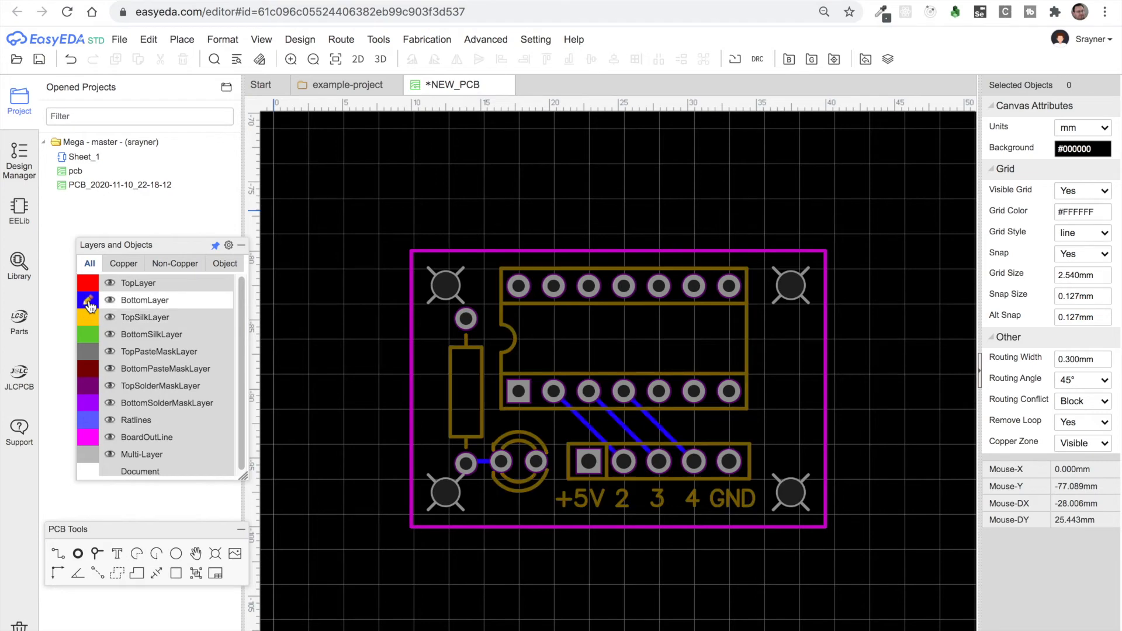
{"action": "left_click", "coordinate": [118, 576]}
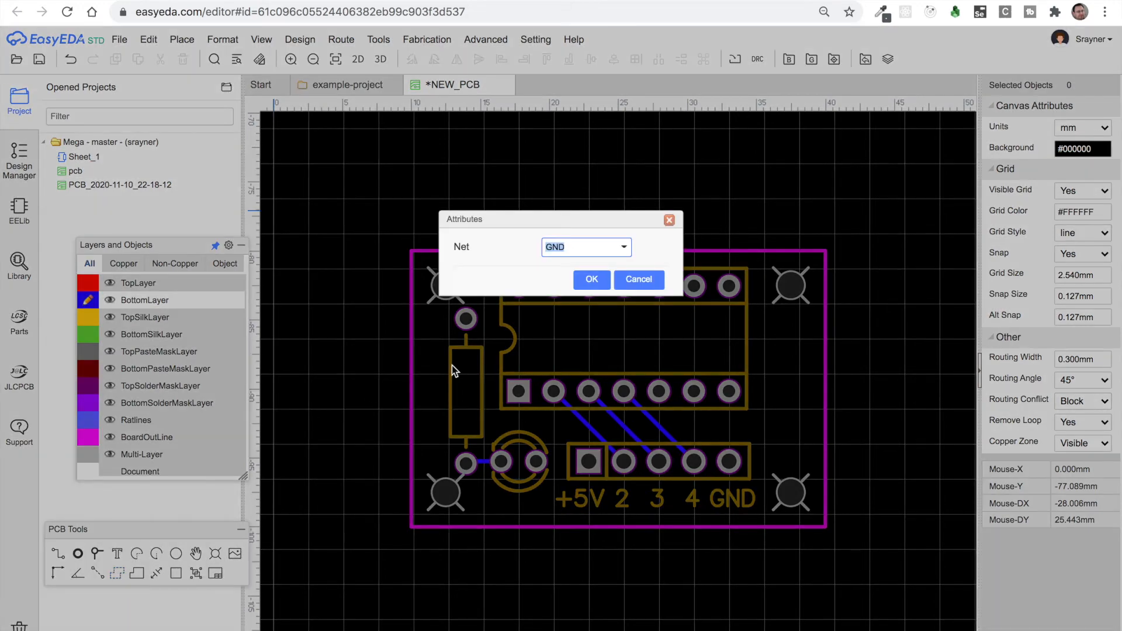
{"action": "left_click", "coordinate": [628, 250]}
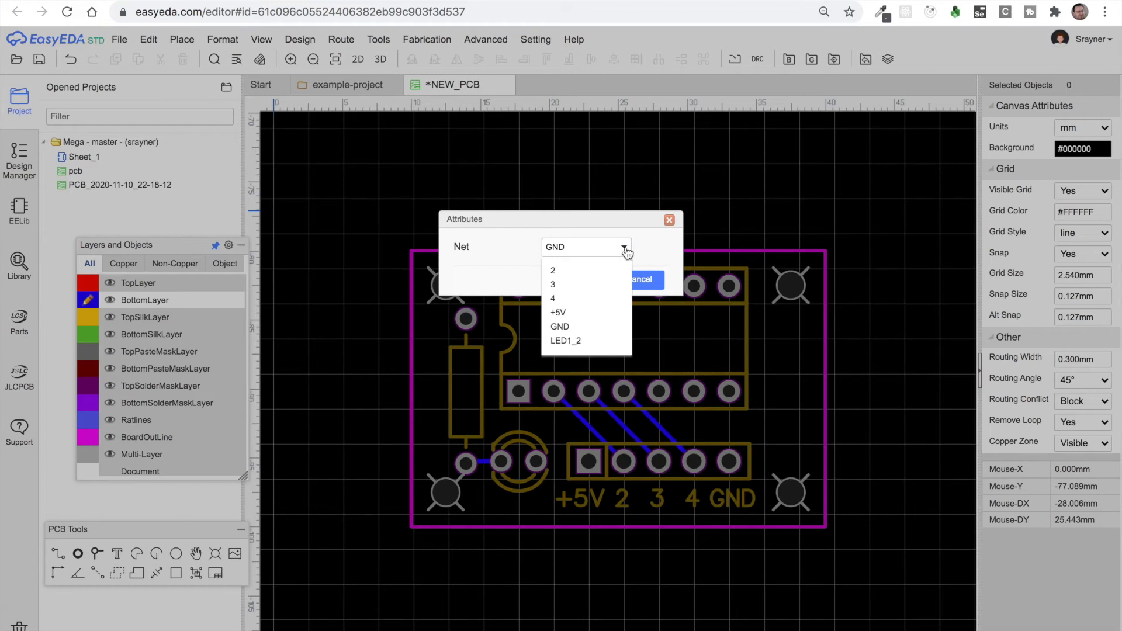
{"action": "left_click", "coordinate": [564, 326]}
{"action": "left_click", "coordinate": [587, 280]}
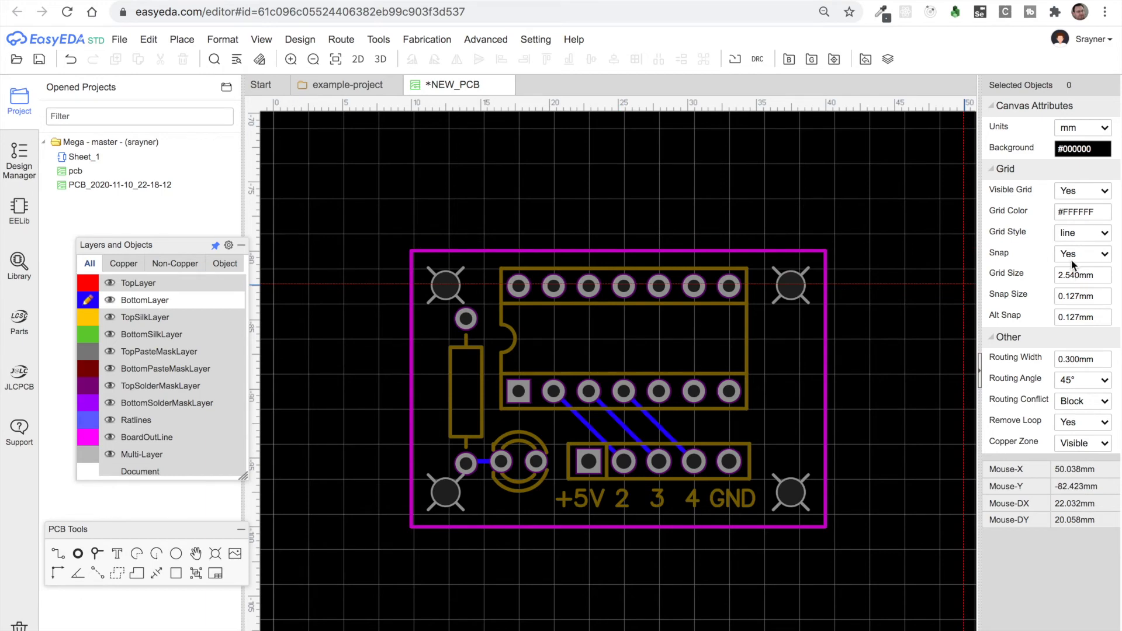
Step: Set the canvas grid size to 10 mm
{"action": "left_click", "coordinate": [1072, 276]}
{"action": "type", "text": "10"}
{"action": "key", "text": "Return"}
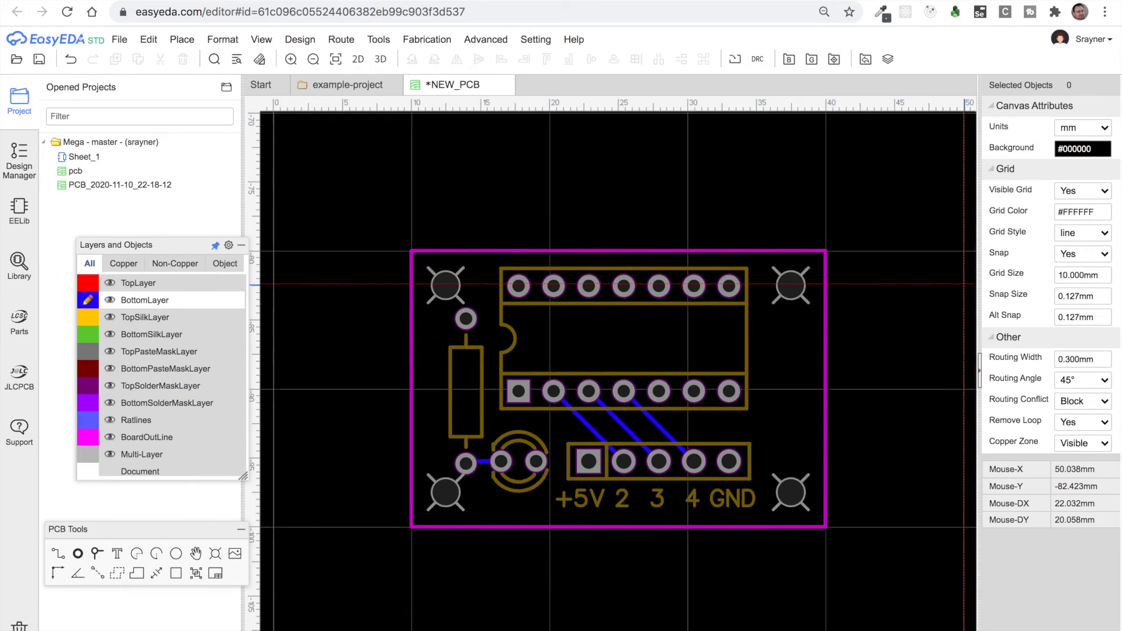
Step: Set the canvas grid size to 2.5 mm and the snap size to 2.57 mm
{"action": "left_click", "coordinate": [1070, 278]}
{"action": "type", "text": "2.5"}
{"action": "key", "text": "Return"}
{"action": "left_click", "coordinate": [1074, 298]}
{"action": "type", "text": "2."}
{"action": "key", "text": "Return"}
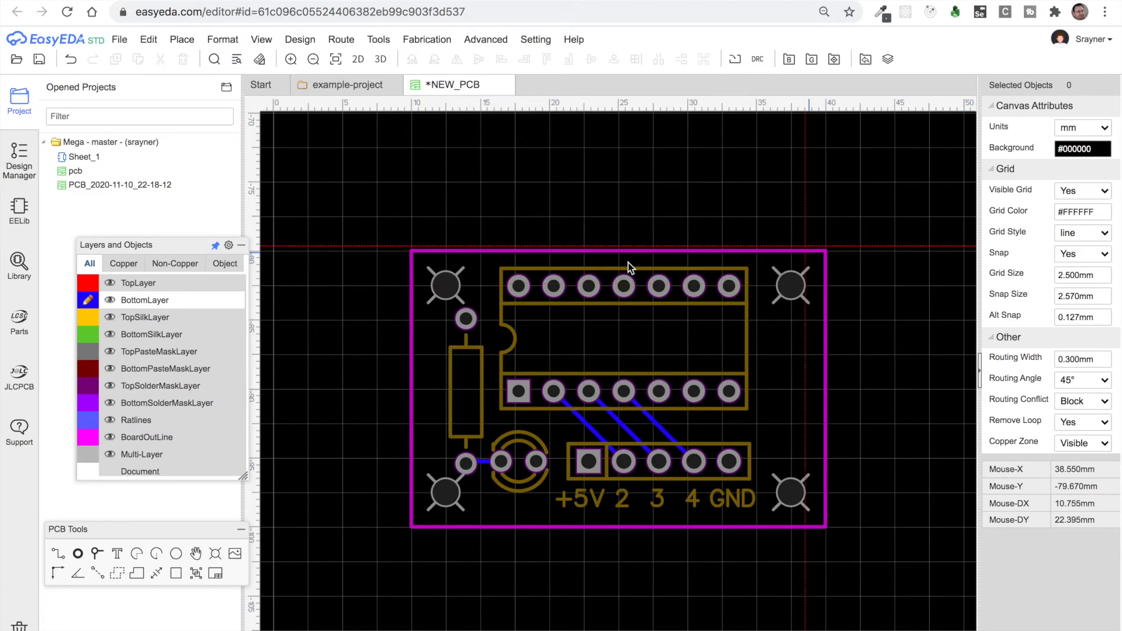
Step: Draw the bottom GND copper area as a closed four-corner outline about 36 mm wide, extending beyond the board on both sides
{"action": "left_click", "coordinate": [380, 223]}
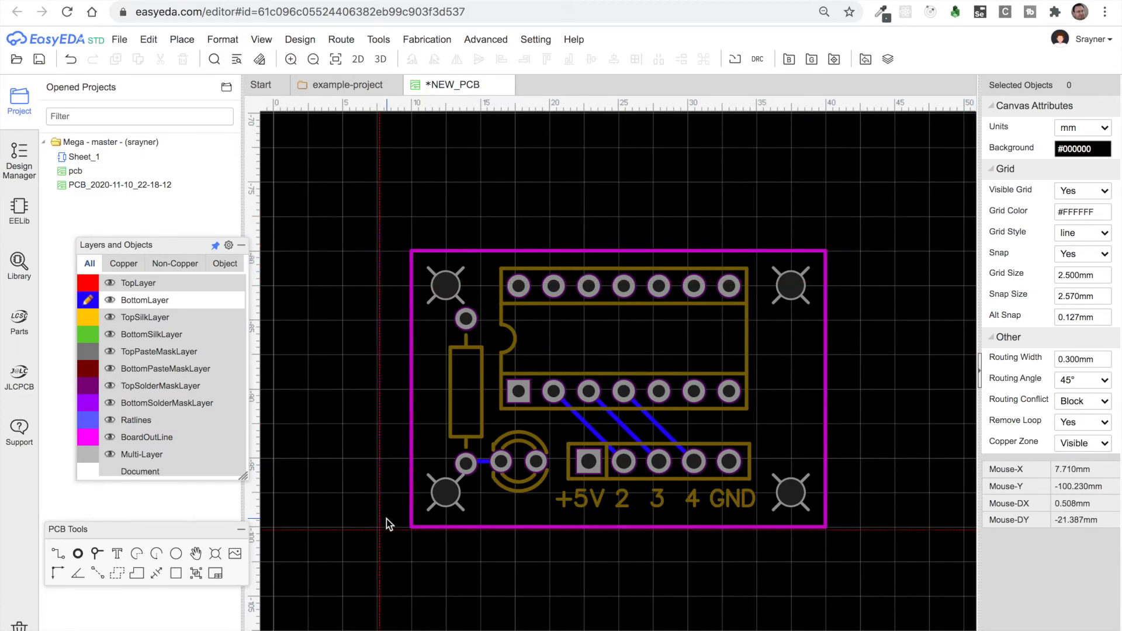
{"action": "left_click", "coordinate": [383, 563]}
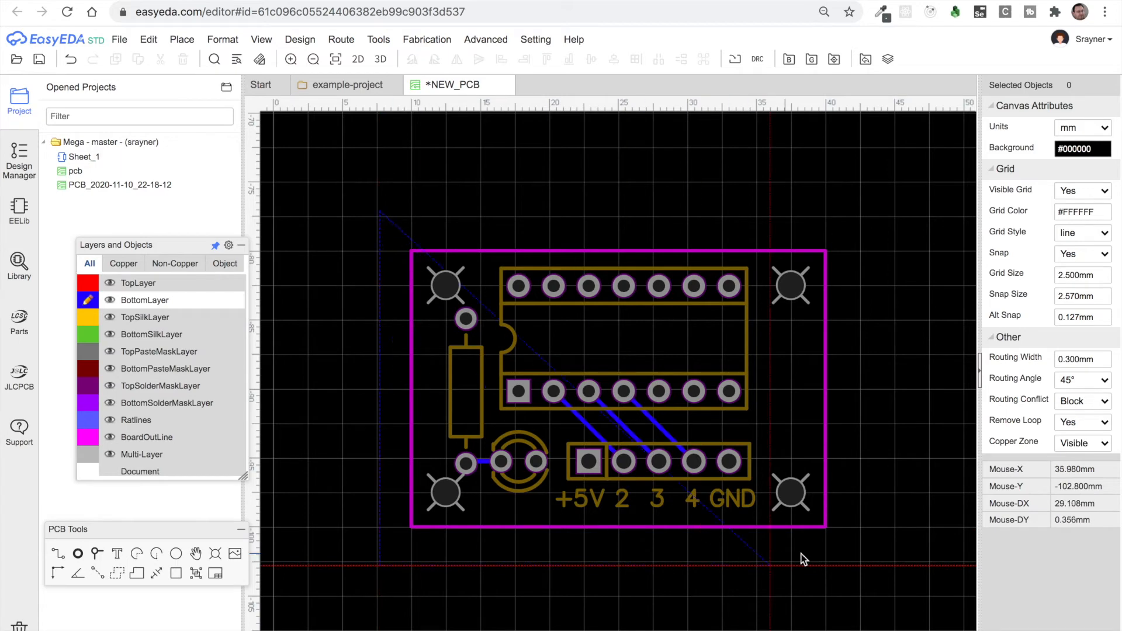
{"action": "left_click", "coordinate": [863, 565]}
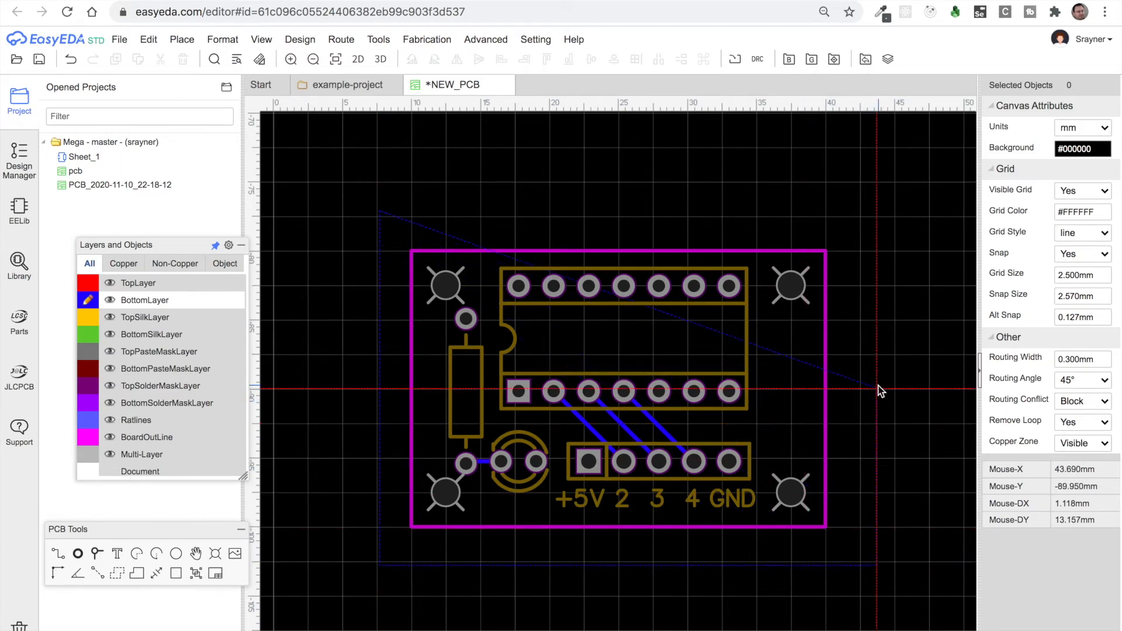
{"action": "double_click", "coordinate": [878, 354]}
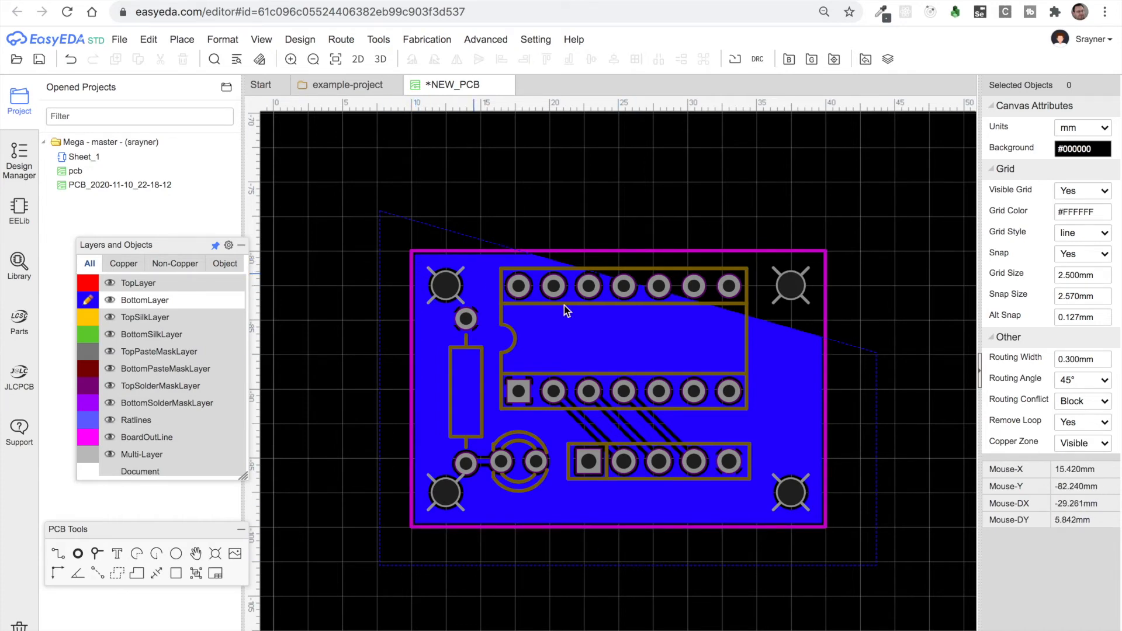
Step: Move the copper area's upper-right corner level with its upper-left corner to enclose the whole board, and rebuild the selected area
{"action": "left_click", "coordinate": [430, 226]}
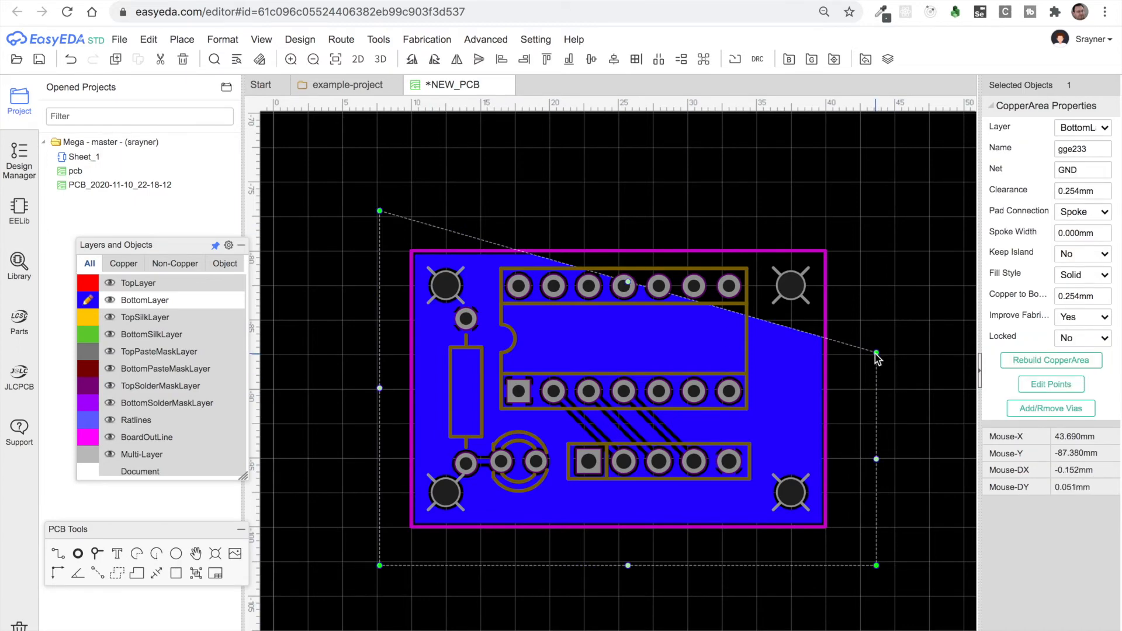
{"action": "left_click_drag", "start_coordinate": [877, 351], "coordinate": [877, 211]}
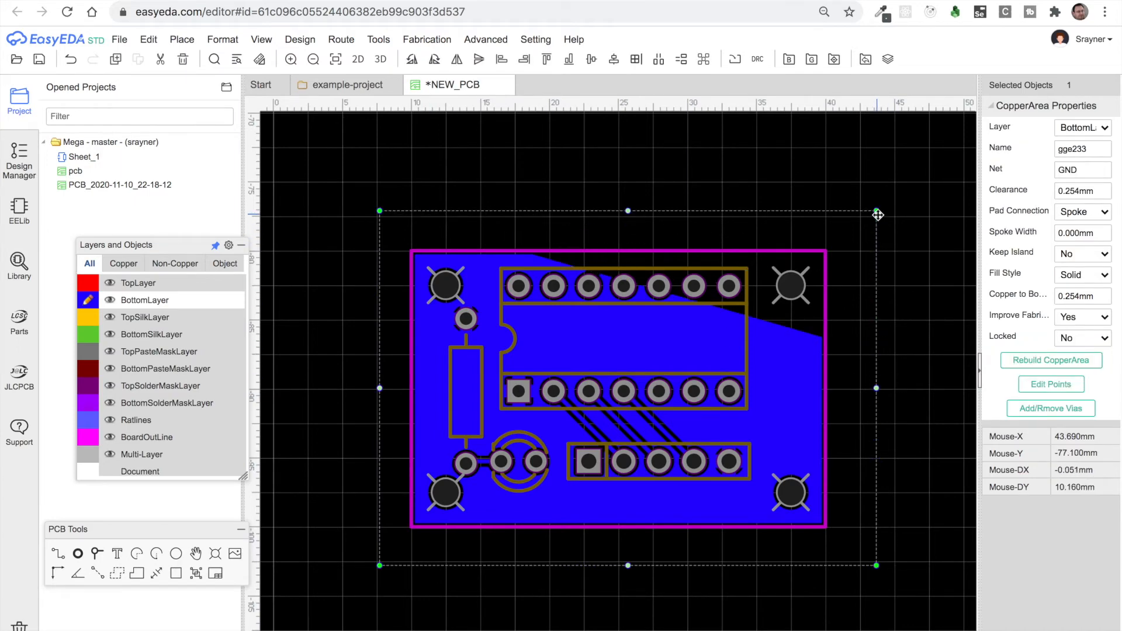
{"action": "right_click", "coordinate": [847, 217]}
{"action": "mouse_move", "coordinate": [913, 333]}
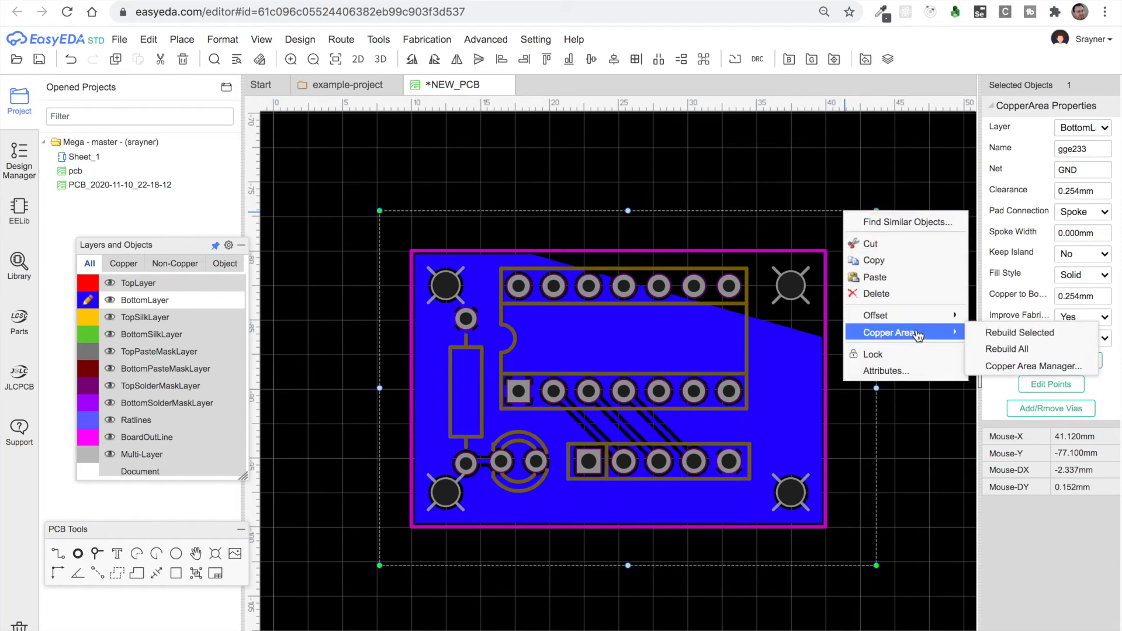
{"action": "left_click", "coordinate": [1006, 333]}
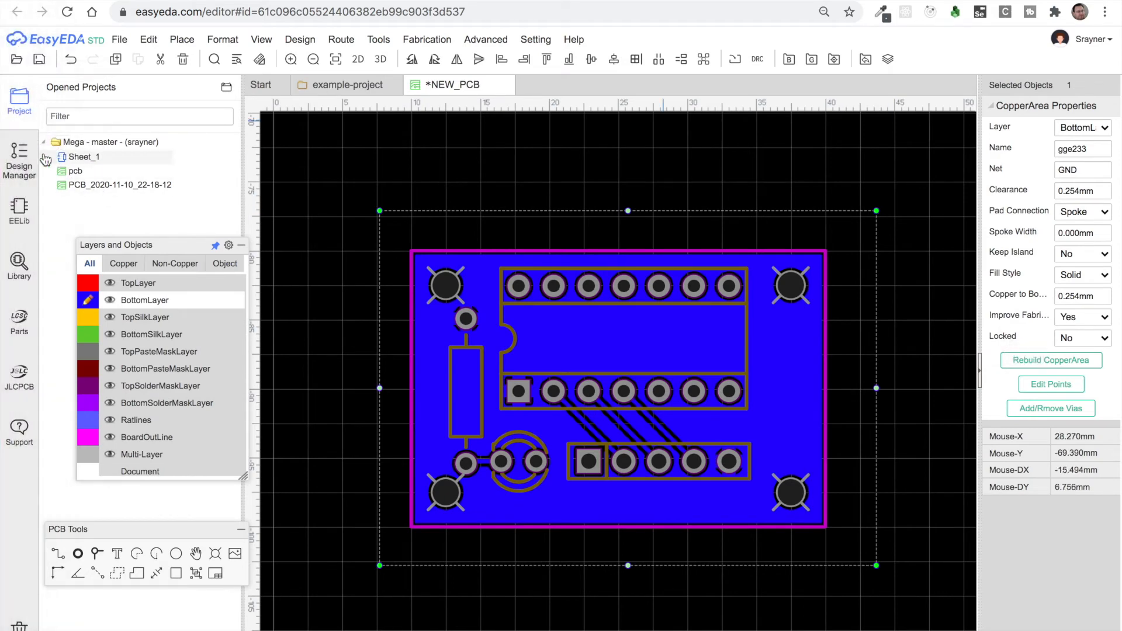
Step: Refresh the board's net list in the Design Manager to check the routing status of GND
{"action": "left_click", "coordinate": [24, 153]}
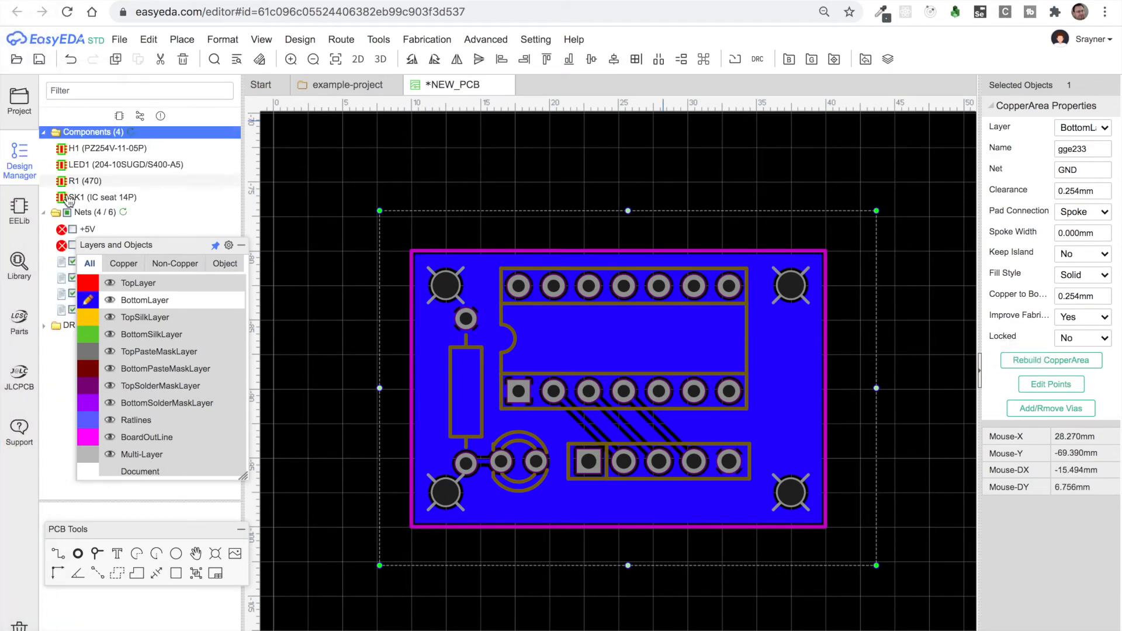
{"action": "left_click_drag", "start_coordinate": [140, 246], "coordinate": [224, 312]}
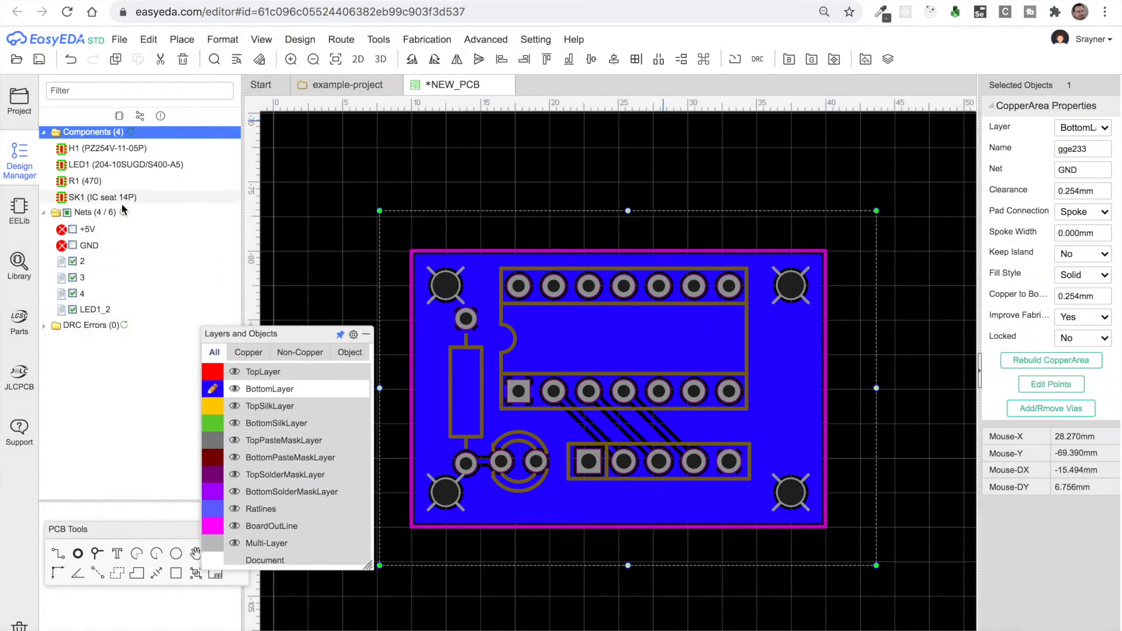
{"action": "left_click", "coordinate": [123, 212]}
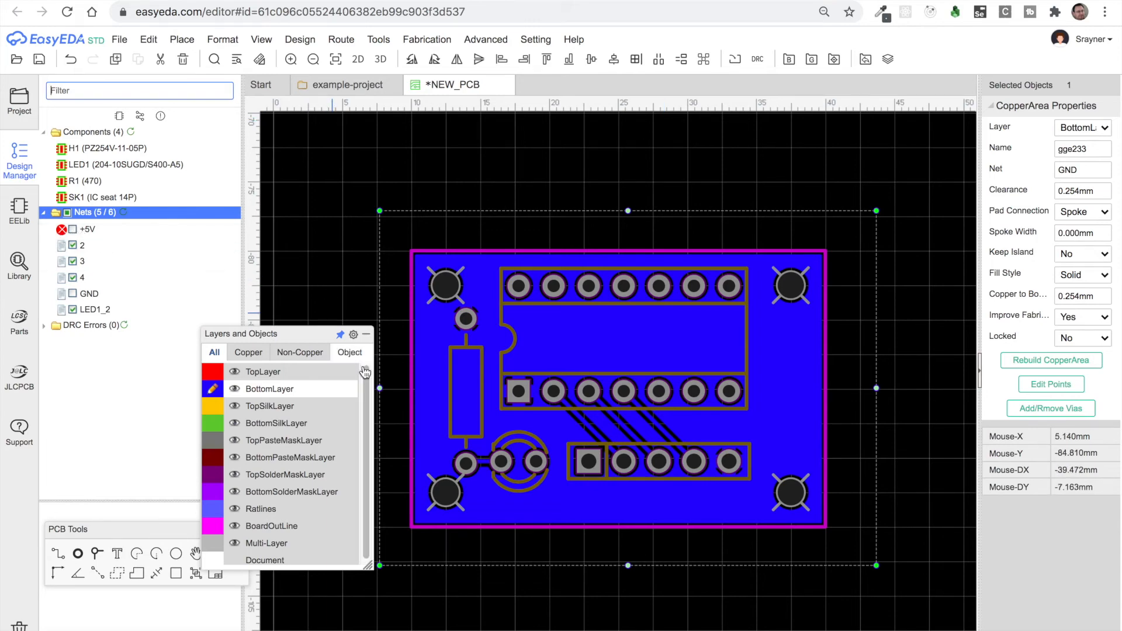
Step: Draw a top-layer copper area on net +5V as a four-corner outline about 36 mm wide, enclosing the whole board
{"action": "left_click", "coordinate": [214, 374]}
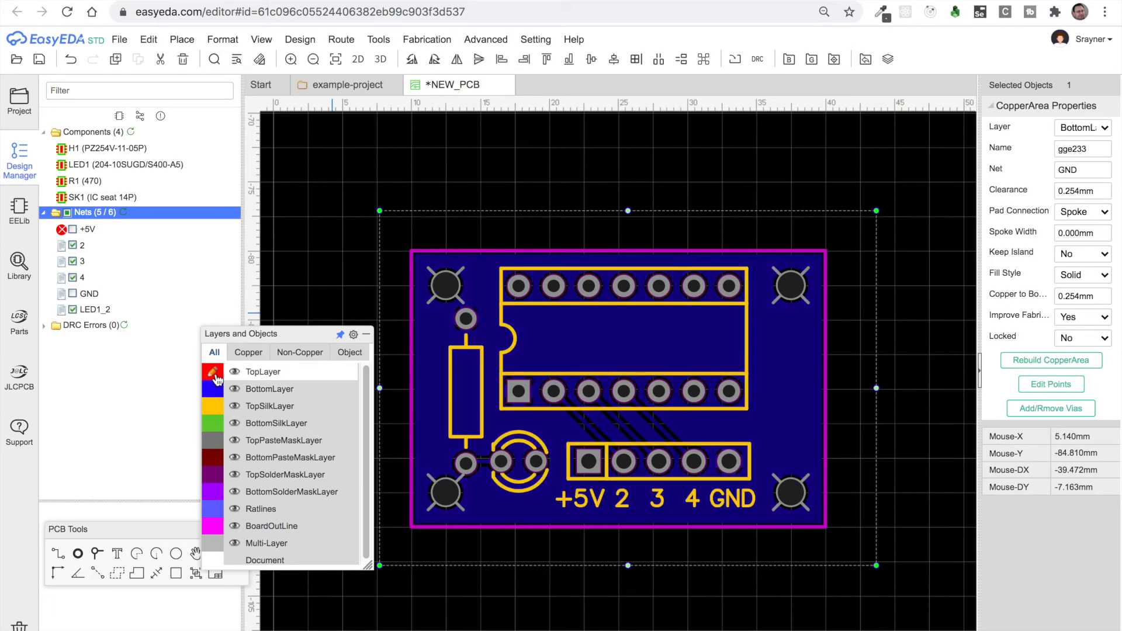
{"action": "left_click", "coordinate": [121, 576]}
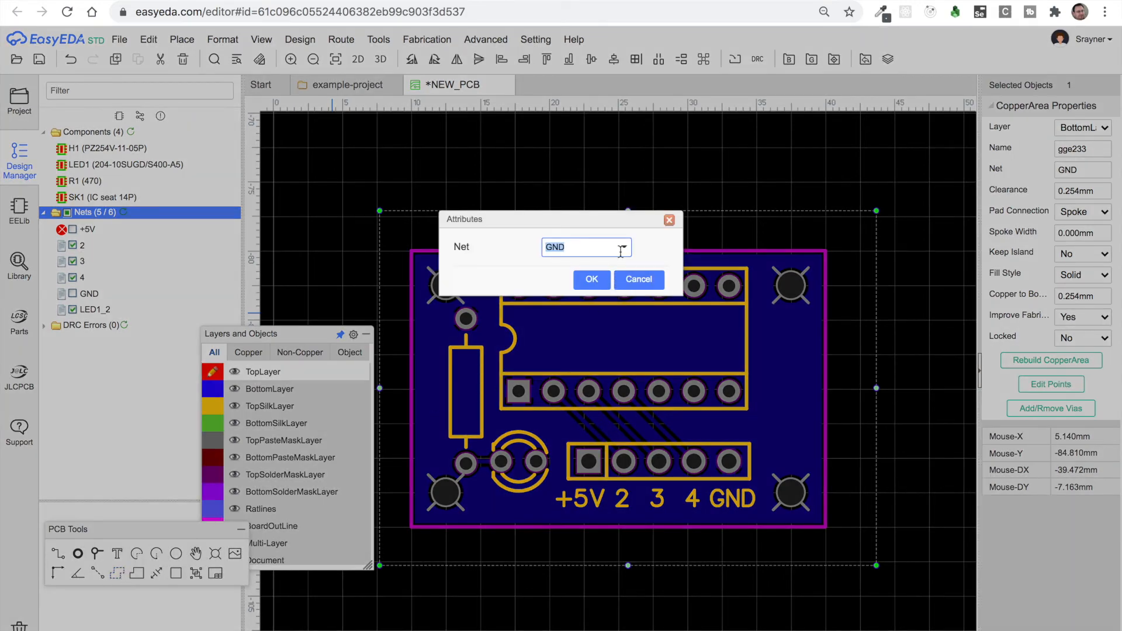
{"action": "left_click", "coordinate": [623, 250]}
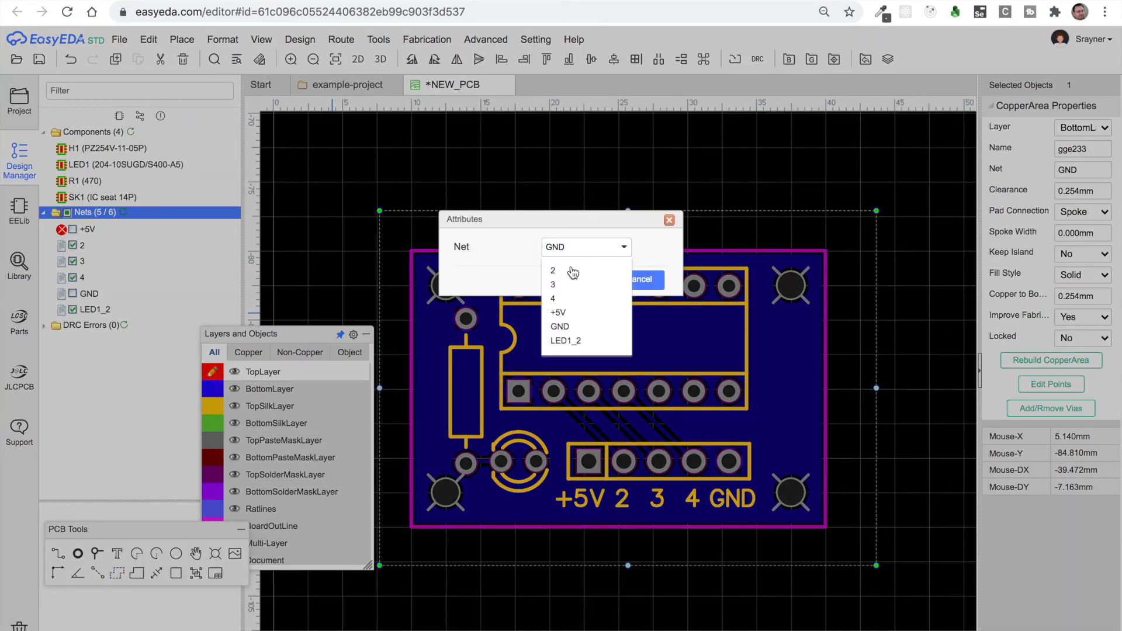
{"action": "left_click", "coordinate": [560, 313]}
{"action": "left_click", "coordinate": [591, 280]}
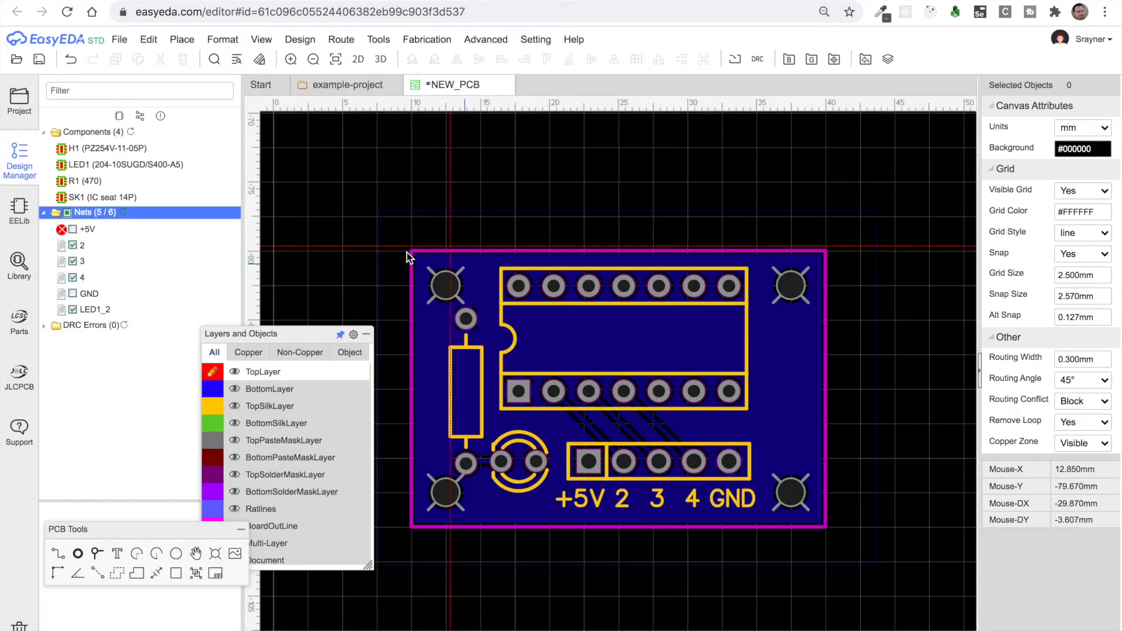
{"action": "left_click", "coordinate": [378, 221]}
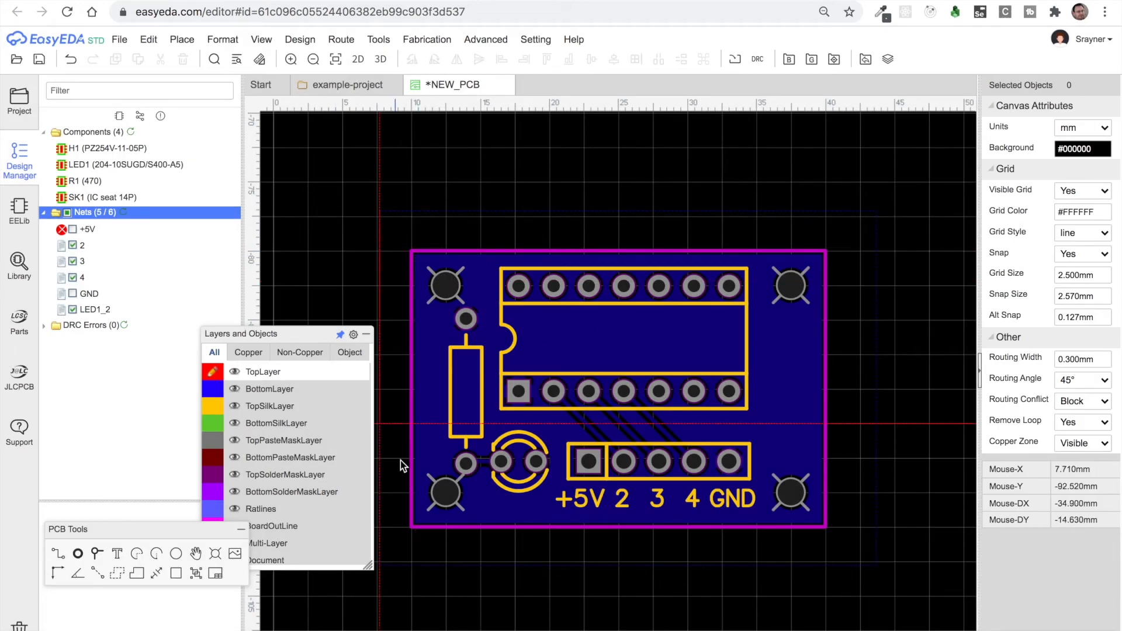
{"action": "left_click", "coordinate": [381, 563]}
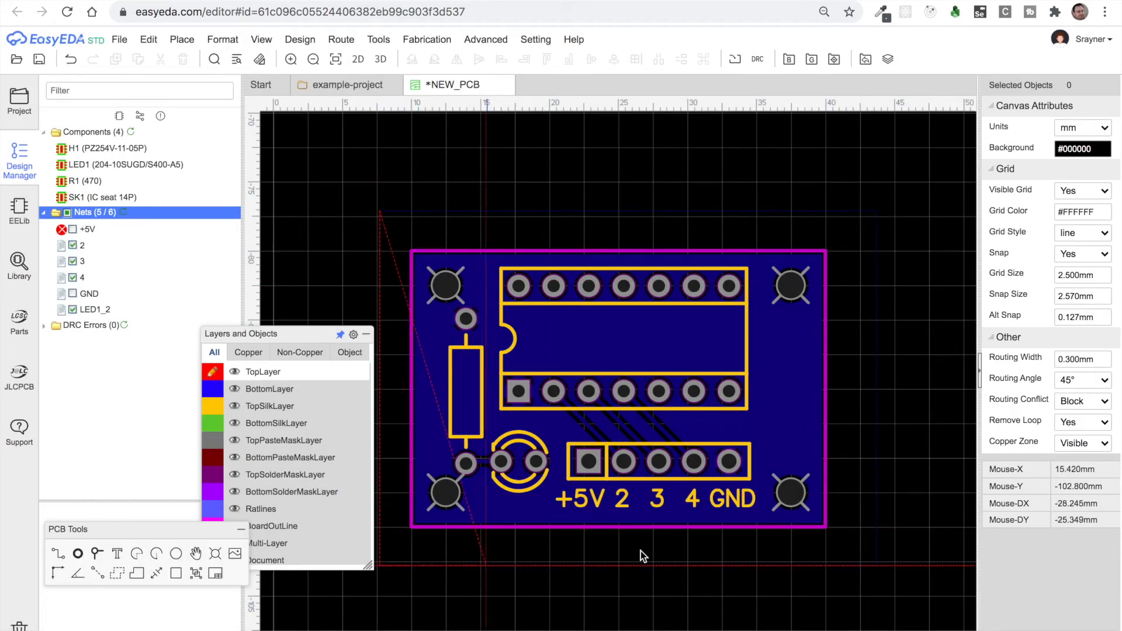
{"action": "left_click", "coordinate": [869, 563]}
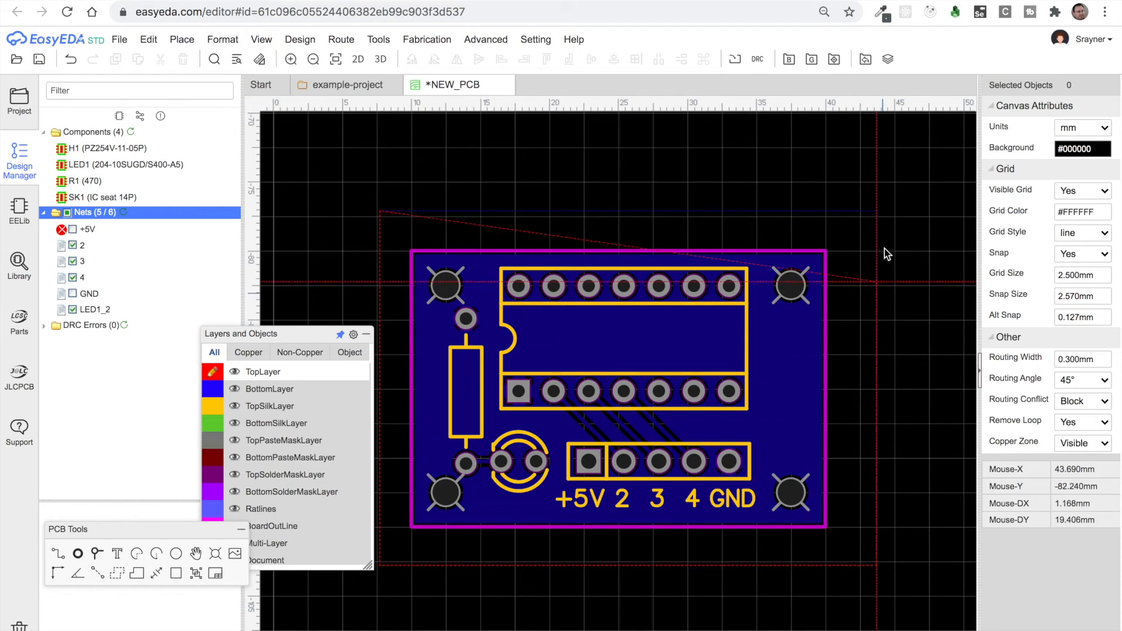
{"action": "double_click", "coordinate": [882, 201]}
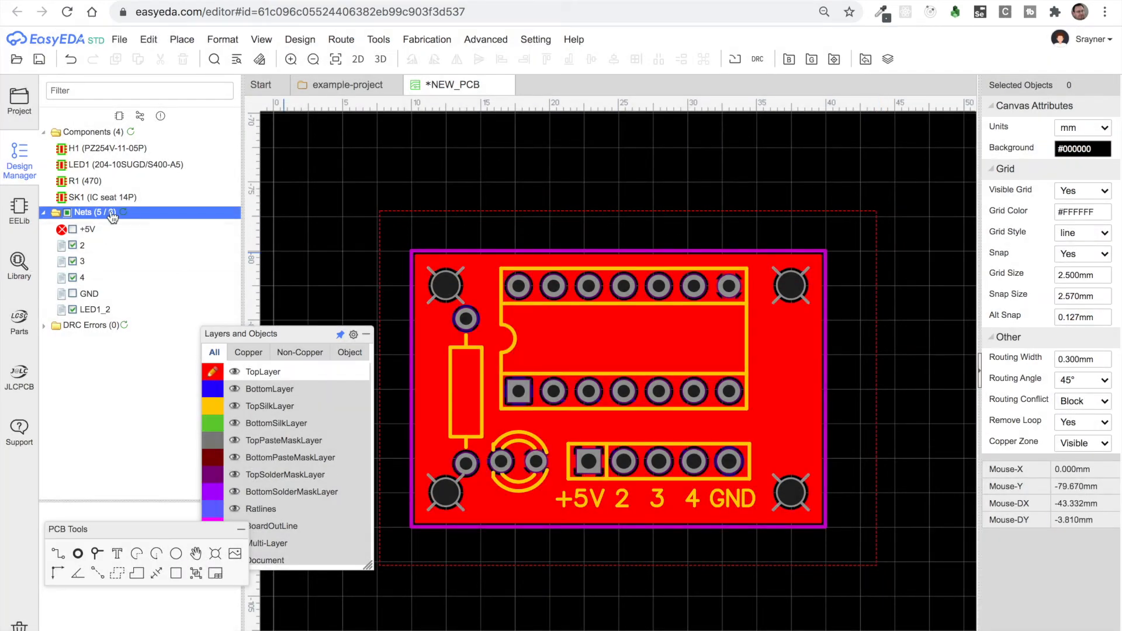
Step: Refresh the Design Manager to check the routing status of +5V, and move the Layers and Objects palette clear of the canvas
{"action": "left_click", "coordinate": [130, 133]}
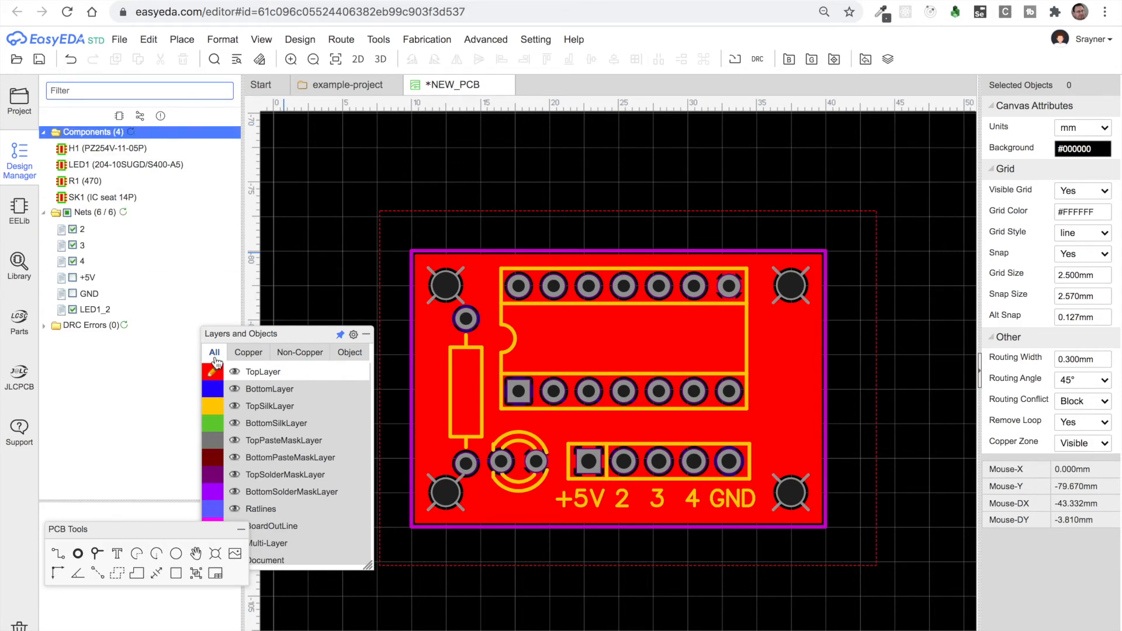
{"action": "left_click_drag", "start_coordinate": [288, 331], "coordinate": [151, 338]}
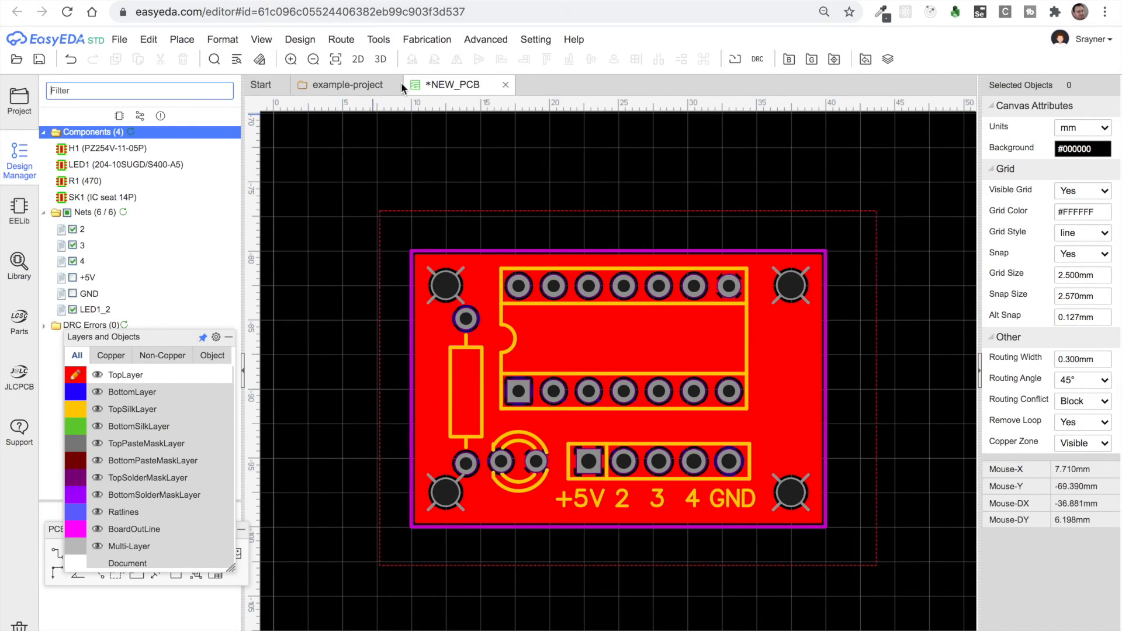
Step: Examine the board's component side, front edge and underside in the 3D view, and close that view
{"action": "left_click", "coordinate": [379, 60]}
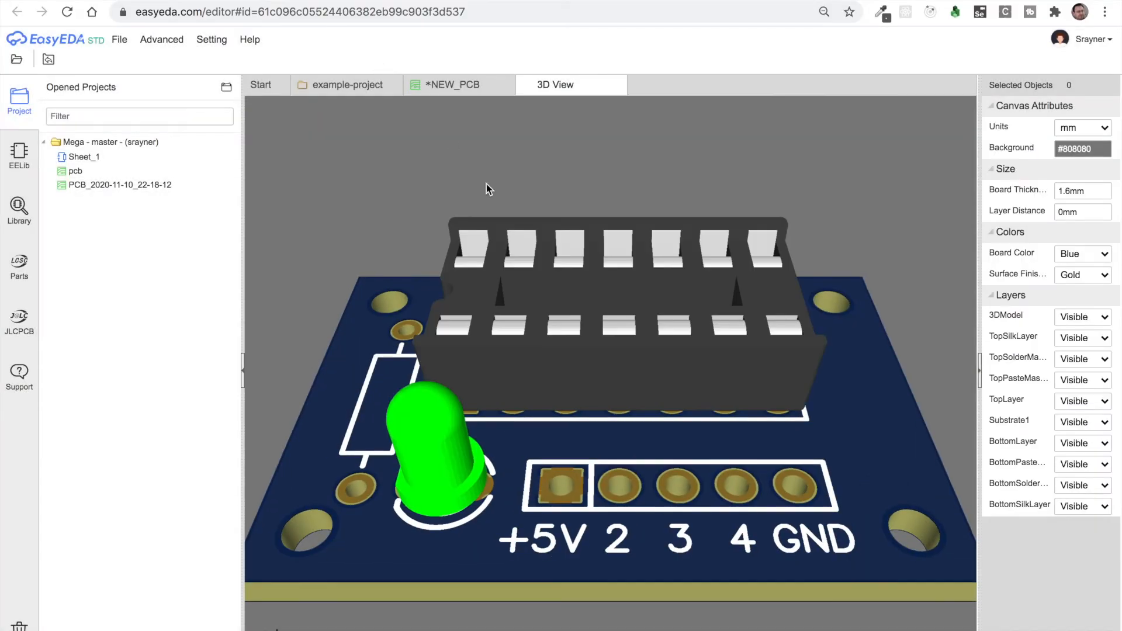
{"action": "left_click_drag", "start_coordinate": [610, 283], "coordinate": [591, 345]}
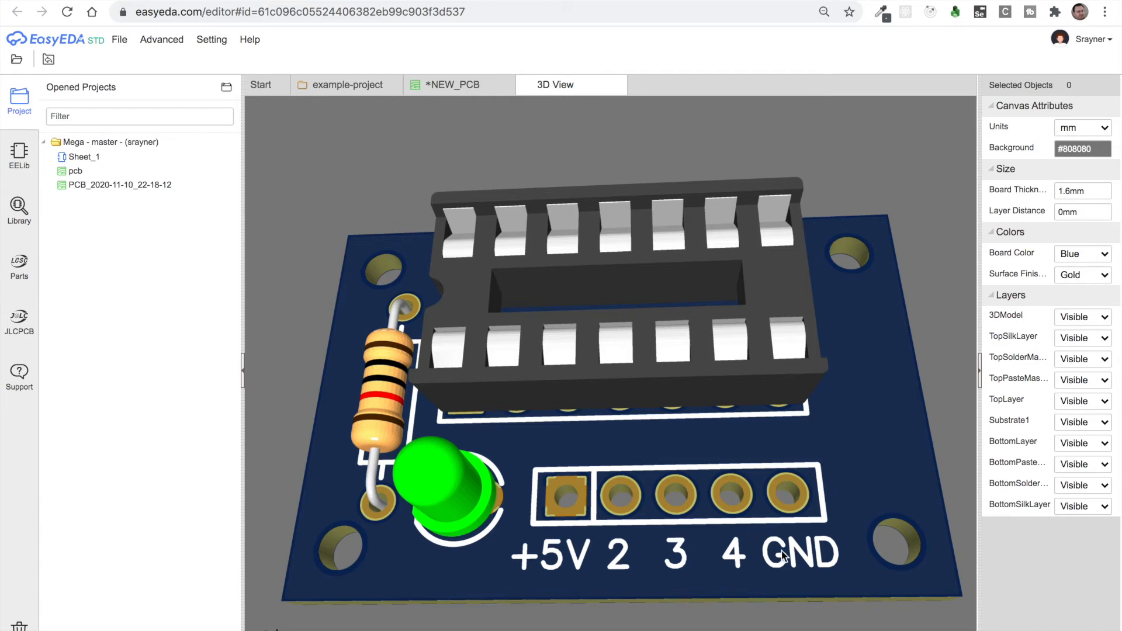
{"action": "left_click_drag", "start_coordinate": [742, 585], "coordinate": [676, 366]}
{"action": "left_click_drag", "start_coordinate": [643, 372], "coordinate": [889, 541]}
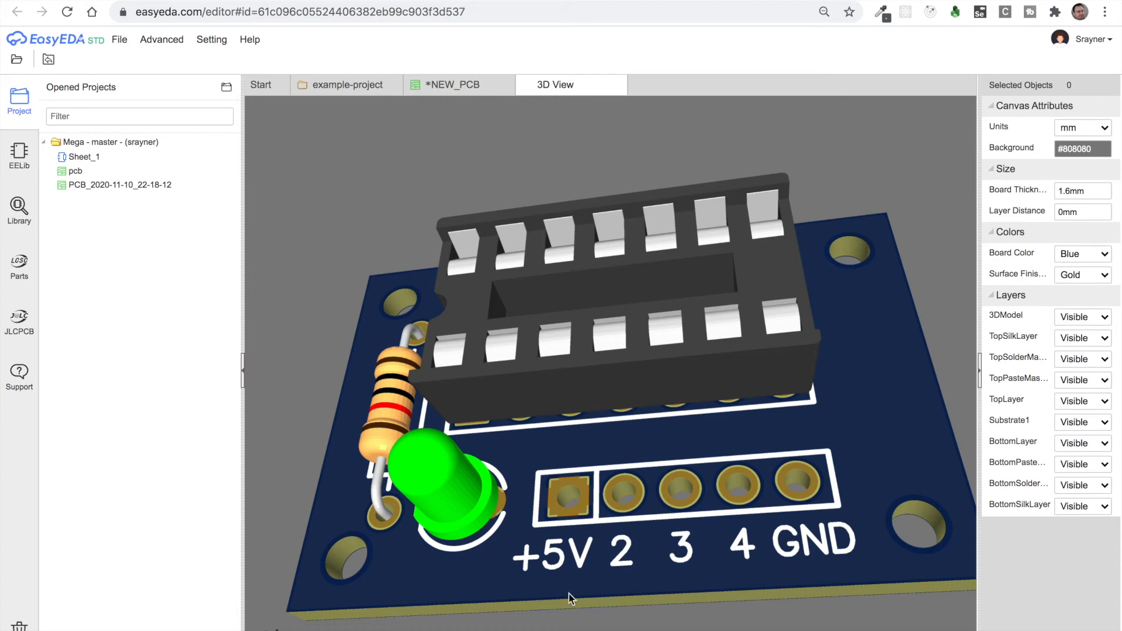
{"action": "left_click_drag", "start_coordinate": [578, 591], "coordinate": [594, 227]}
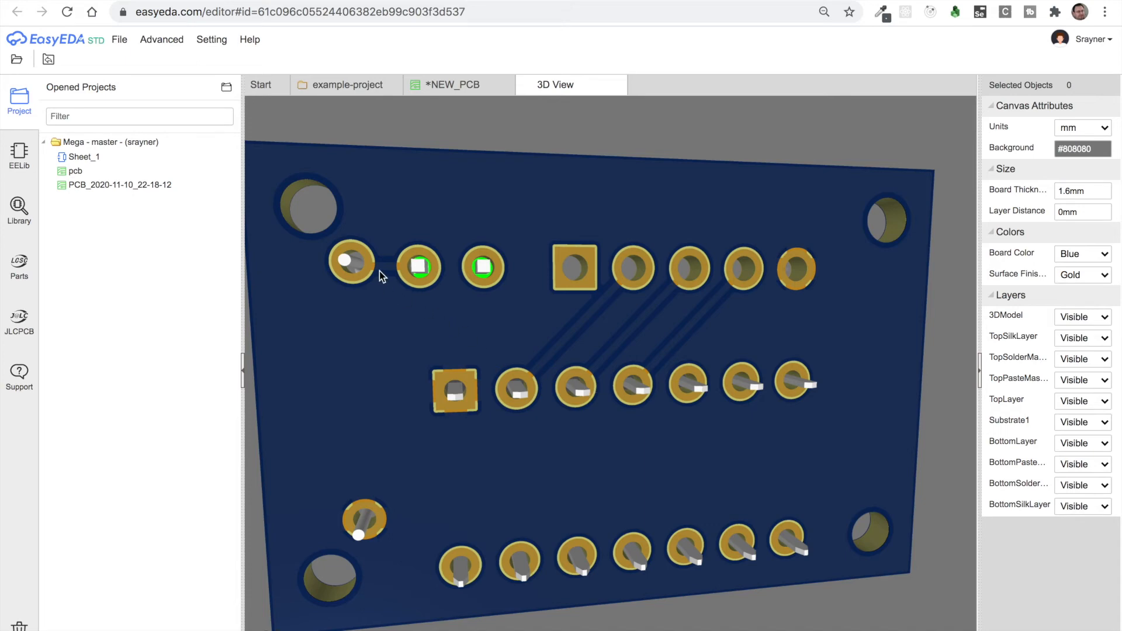
{"action": "left_click_drag", "start_coordinate": [614, 243], "coordinate": [678, 539]}
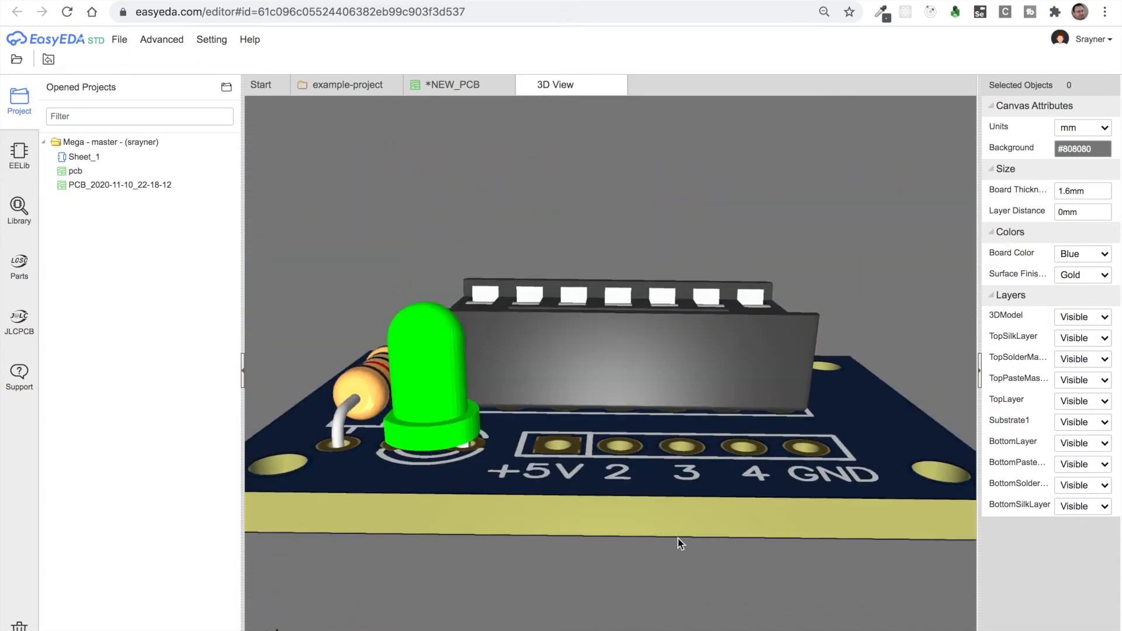
{"action": "left_click_drag", "start_coordinate": [668, 430], "coordinate": [678, 571]}
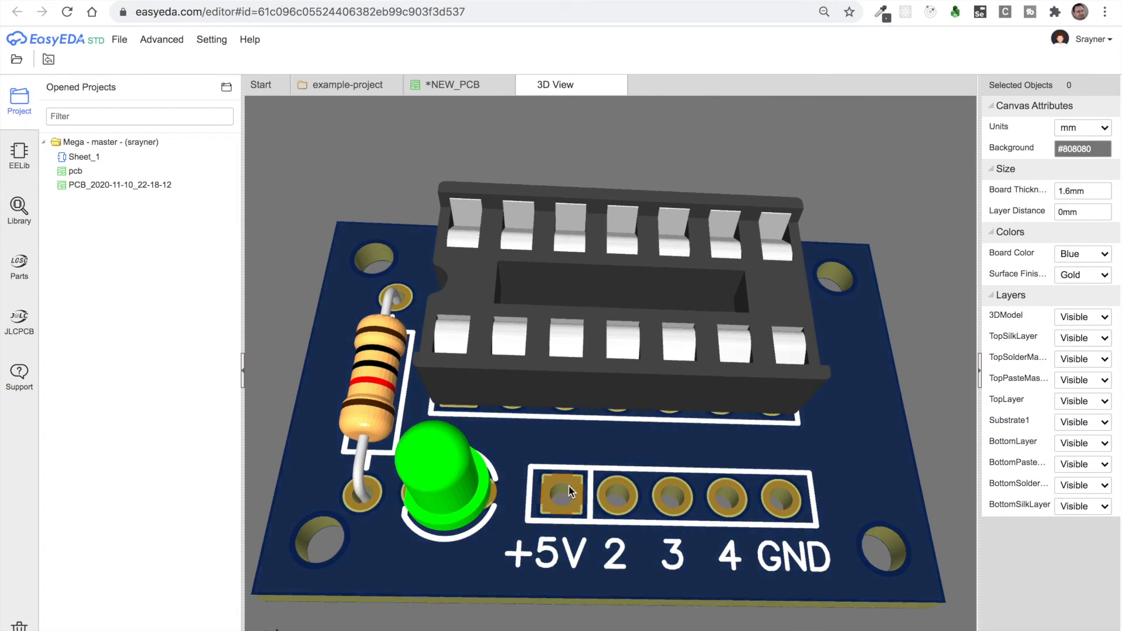
{"action": "left_click", "coordinate": [618, 85]}
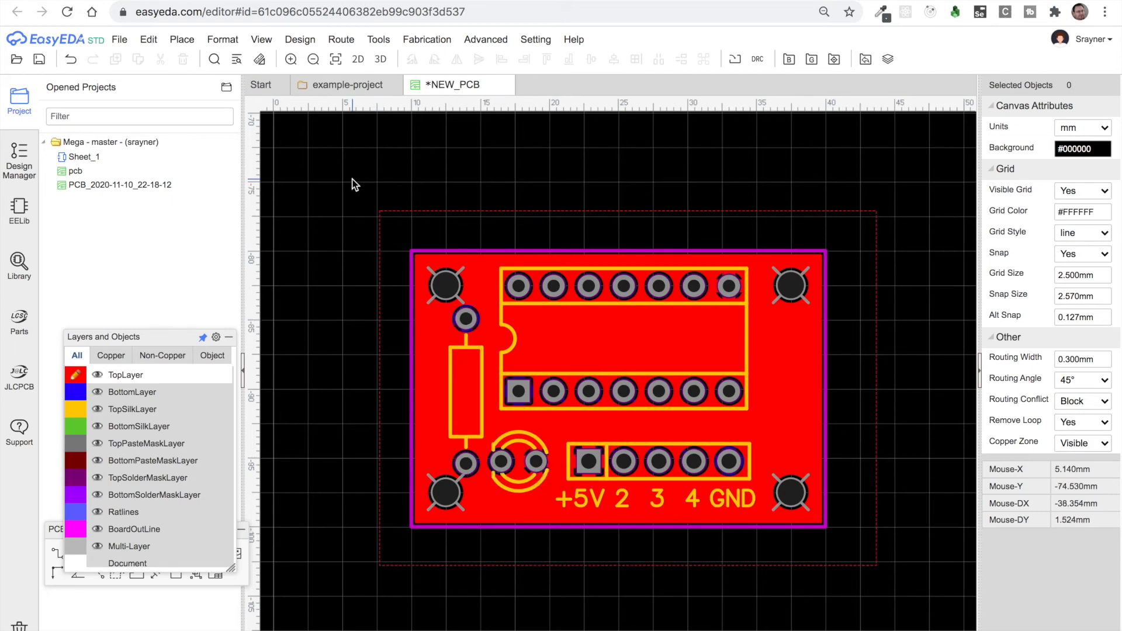
Step: Set up V-CUT panelization with 3 columns, 5 rows, and column and row spacing of 0 mm
{"action": "left_click", "coordinate": [377, 40]}
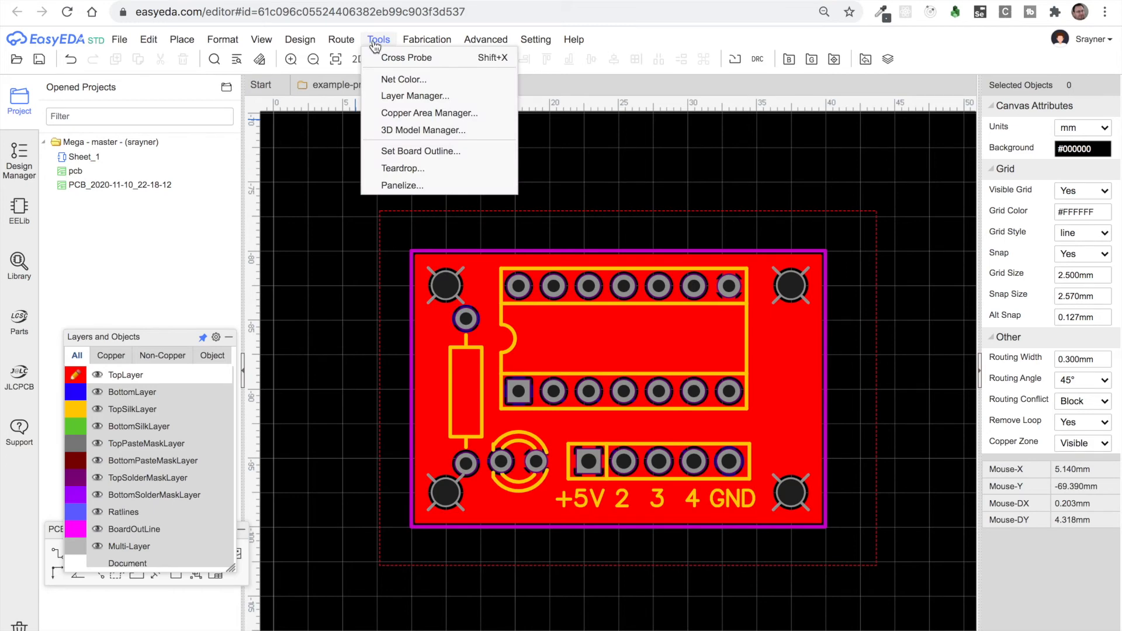
{"action": "left_click", "coordinate": [409, 186]}
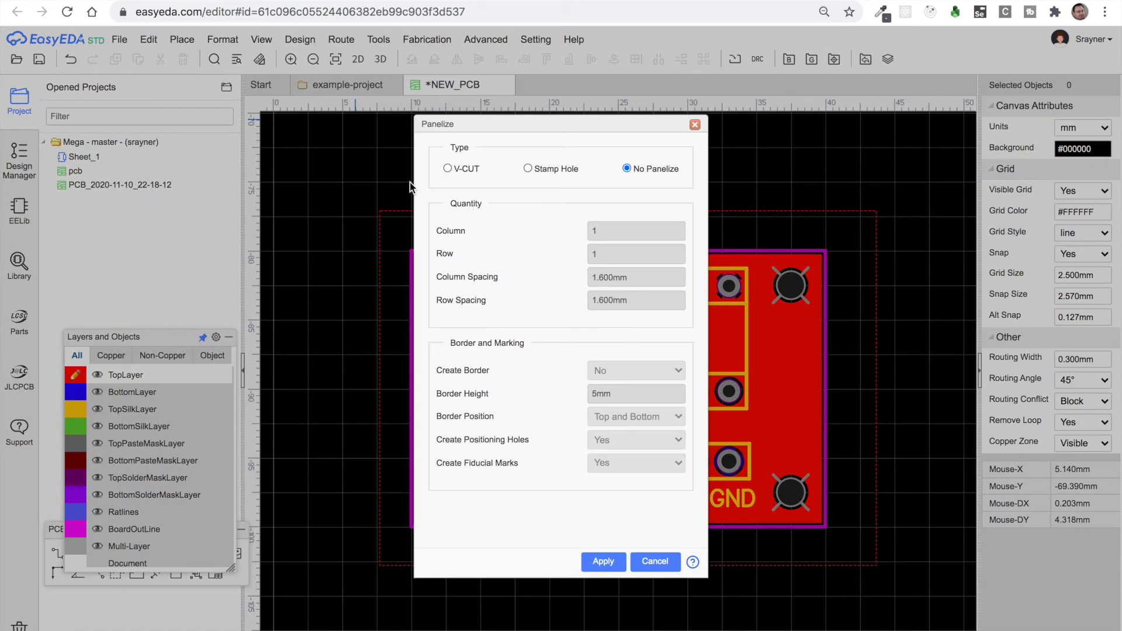
{"action": "left_click", "coordinate": [448, 169]}
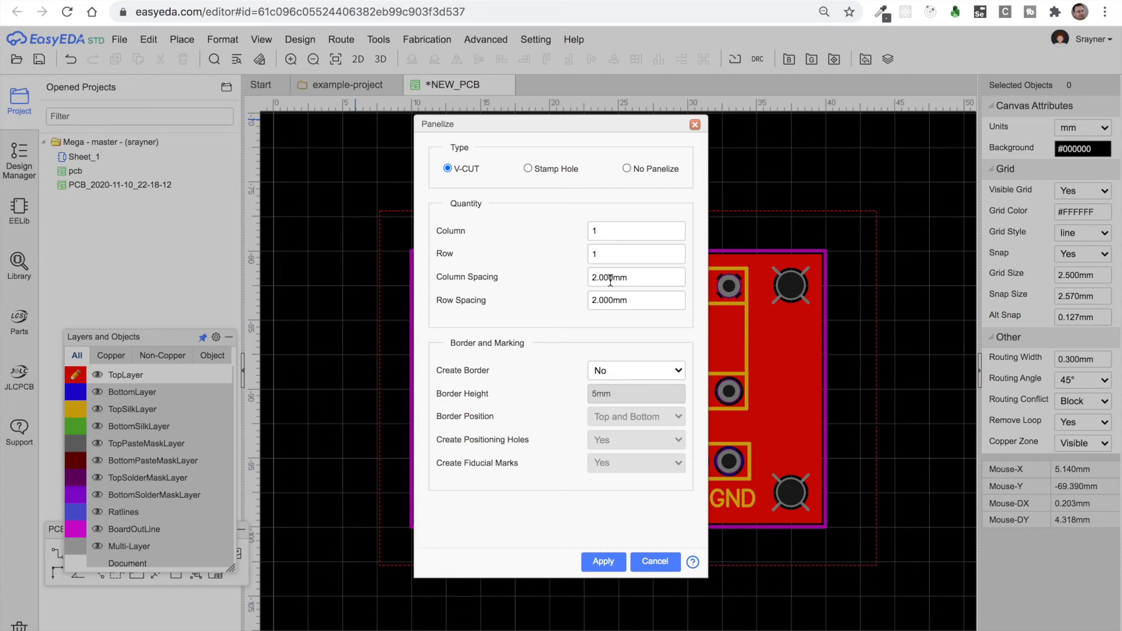
{"action": "double_click", "coordinate": [608, 232]}
{"action": "type", "text": "3"}
{"action": "double_click", "coordinate": [606, 253]}
{"action": "type", "text": "5"}
{"action": "double_click", "coordinate": [607, 277]}
{"action": "type", "text": "2"}
{"action": "double_click", "coordinate": [628, 300]}
{"action": "type", "text": "2"}
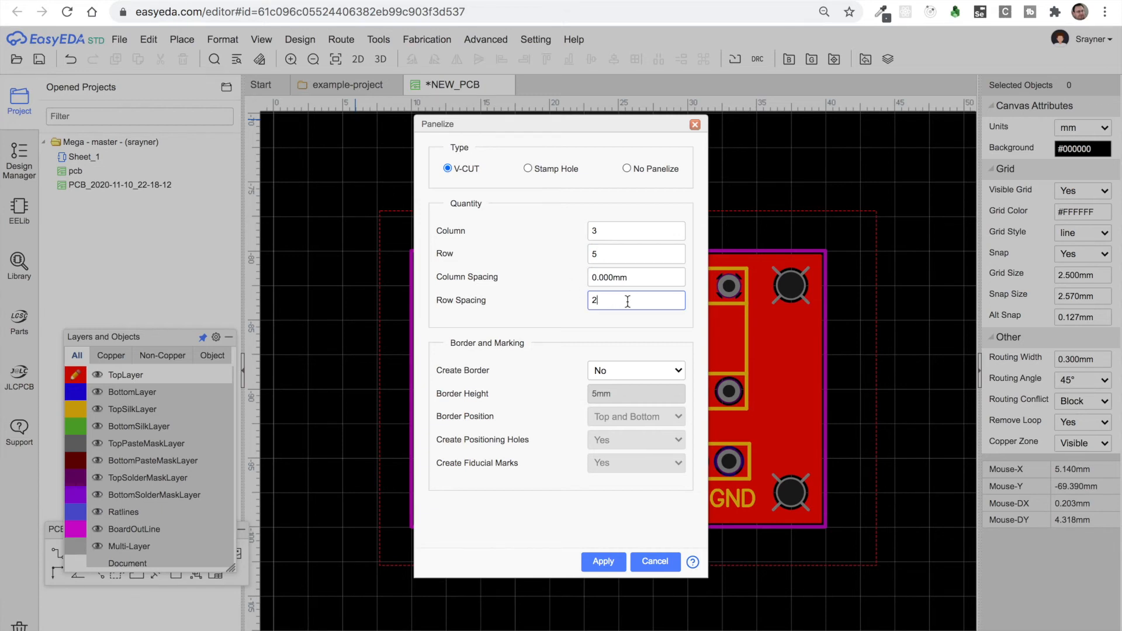
{"action": "type", "text": "0"}
Step: Enable a panel border positioned Left and Right, and apply the panelization
{"action": "left_click", "coordinate": [602, 371]}
{"action": "left_click", "coordinate": [608, 383]}
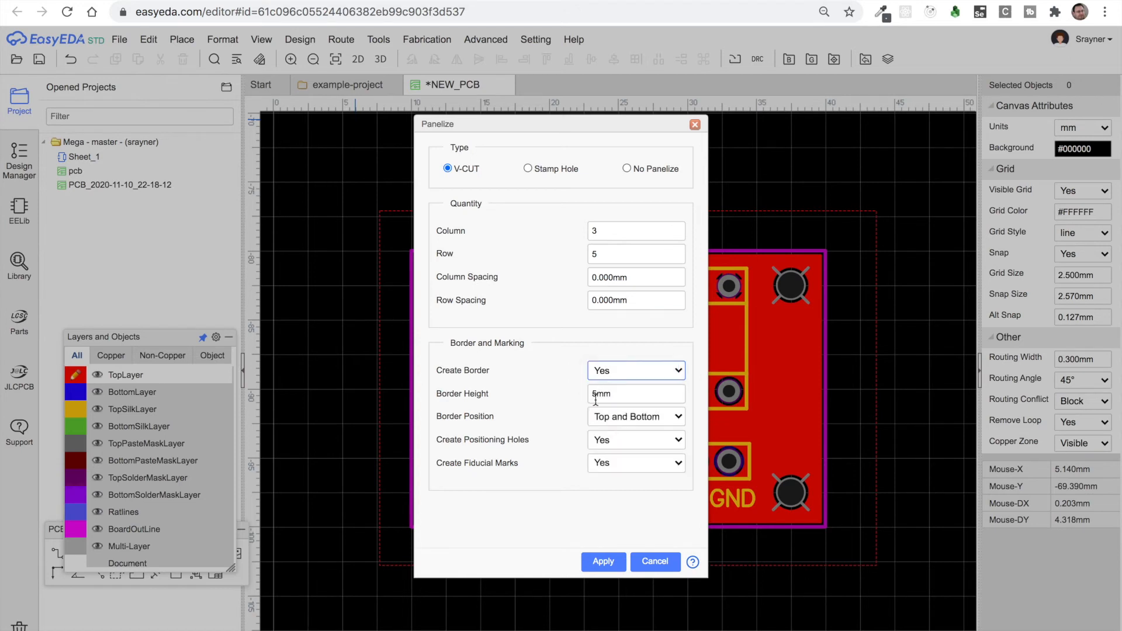
{"action": "left_click", "coordinate": [596, 415]}
{"action": "left_click", "coordinate": [602, 427]}
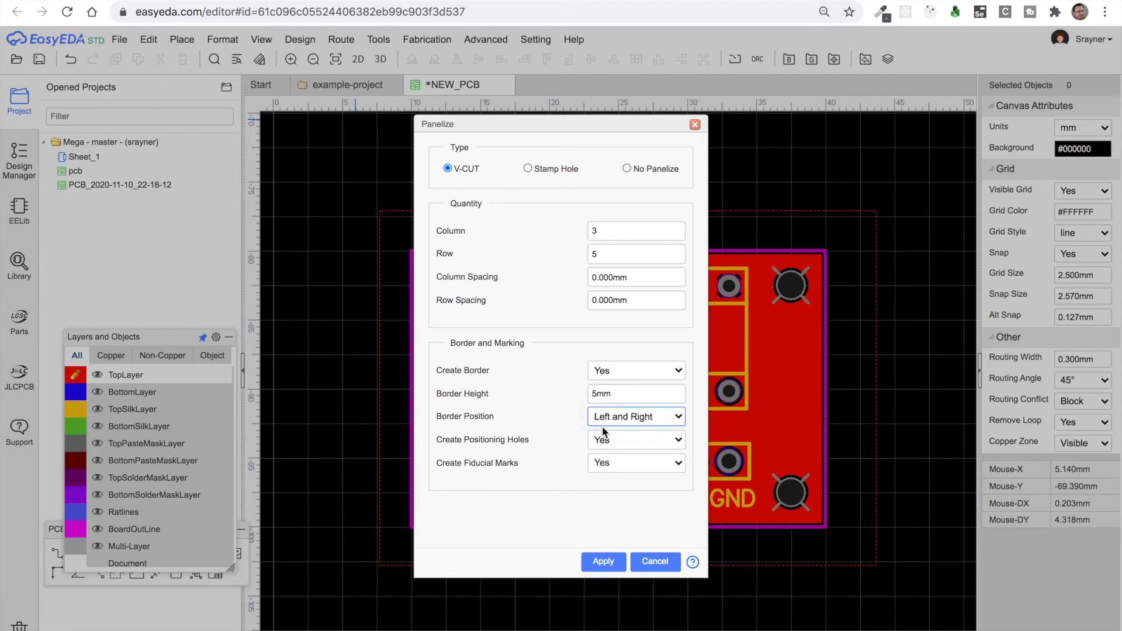
{"action": "left_click", "coordinate": [602, 561]}
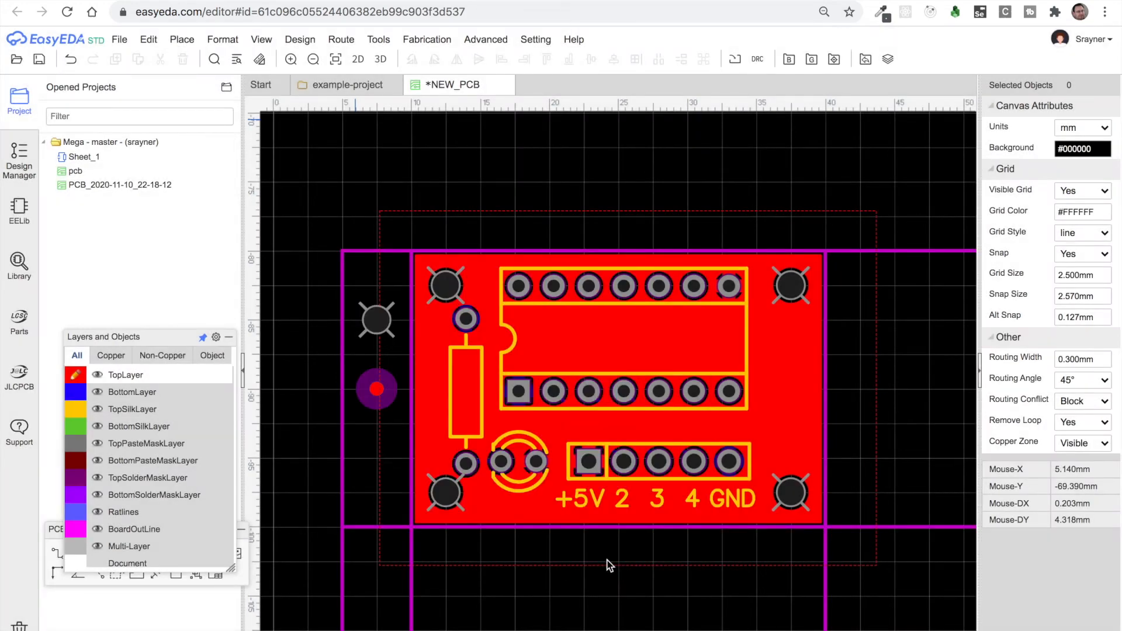
Step: Examine the complete panel layout with its borders and V-cut lines at 100% zoom
{"action": "left_click", "coordinate": [261, 39]}
{"action": "mouse_move", "coordinate": [384, 105]}
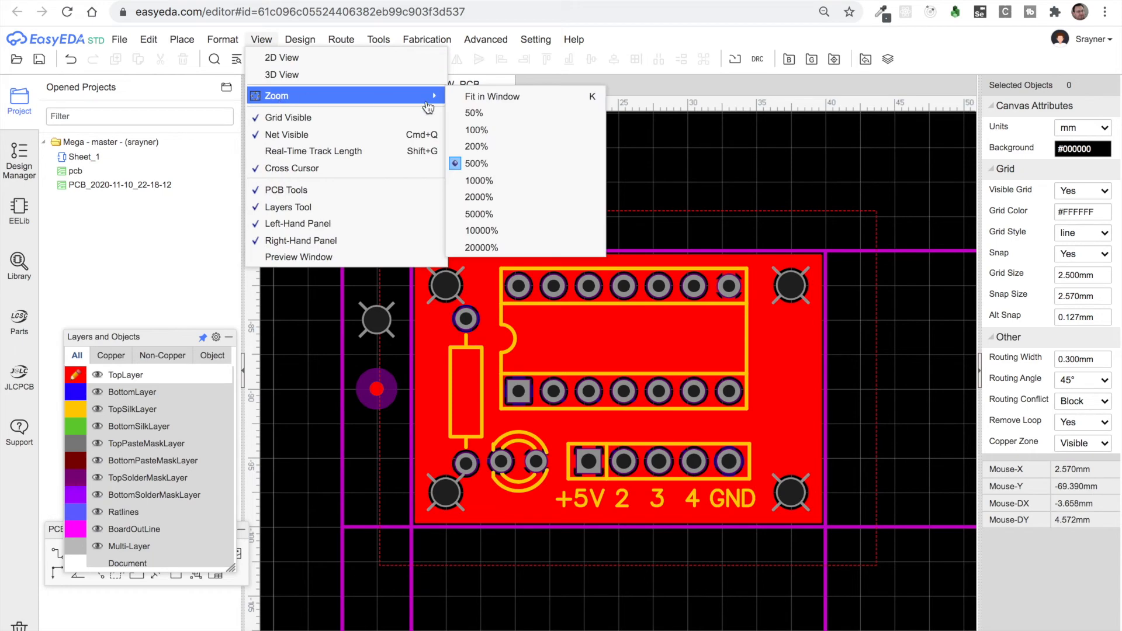
{"action": "left_click", "coordinate": [484, 97]}
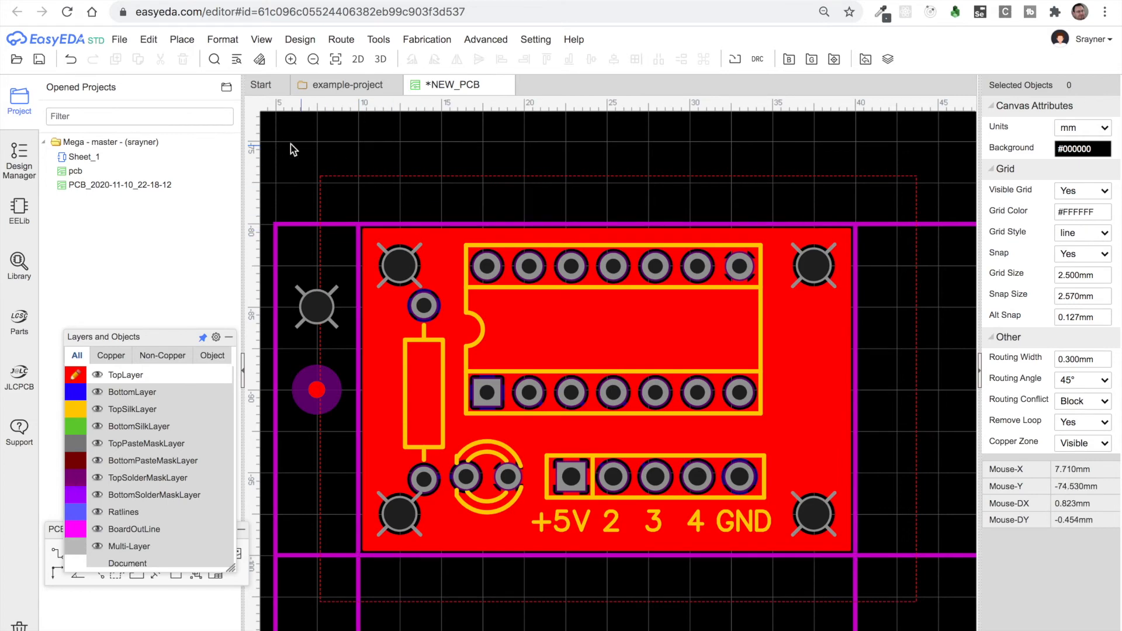
{"action": "mouse_move", "coordinate": [260, 41]}
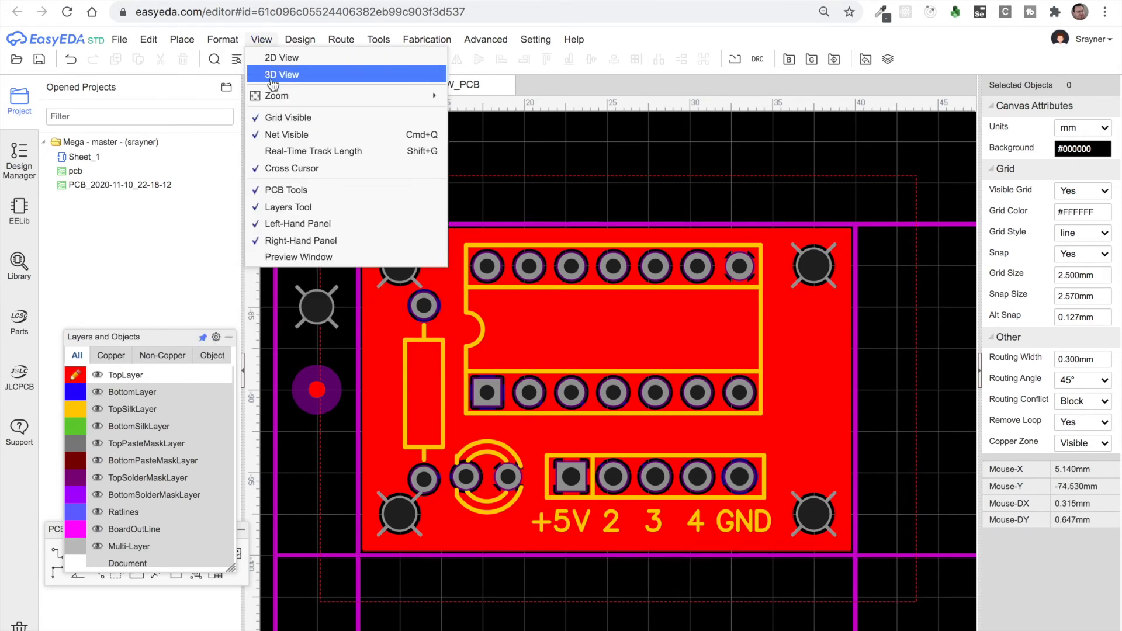
{"action": "mouse_move", "coordinate": [393, 96]}
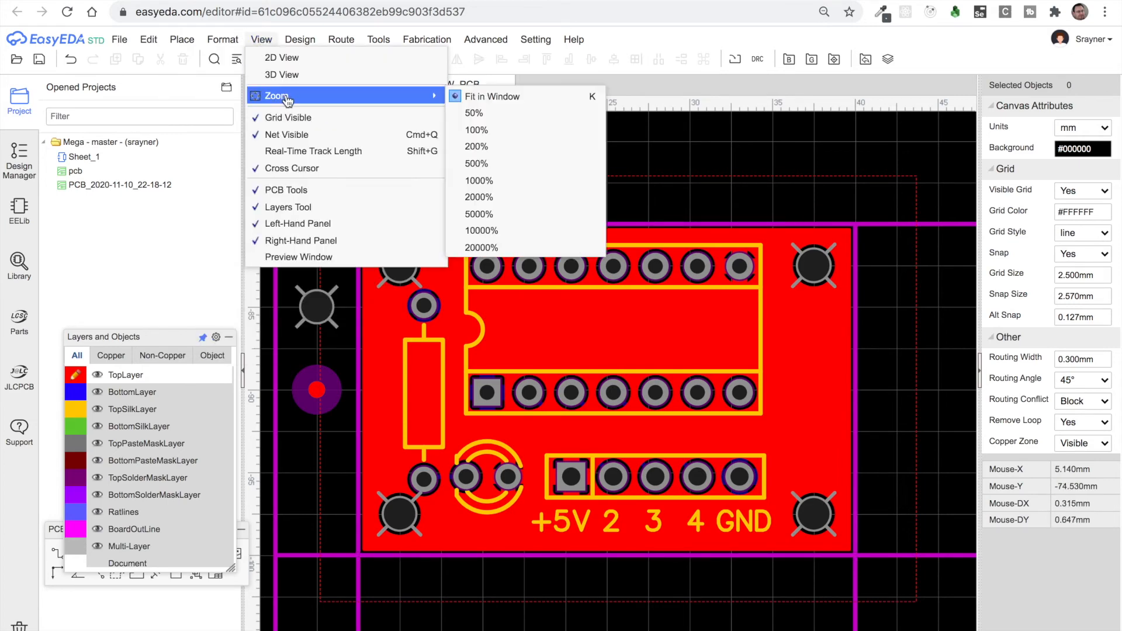
{"action": "left_click", "coordinate": [500, 134]}
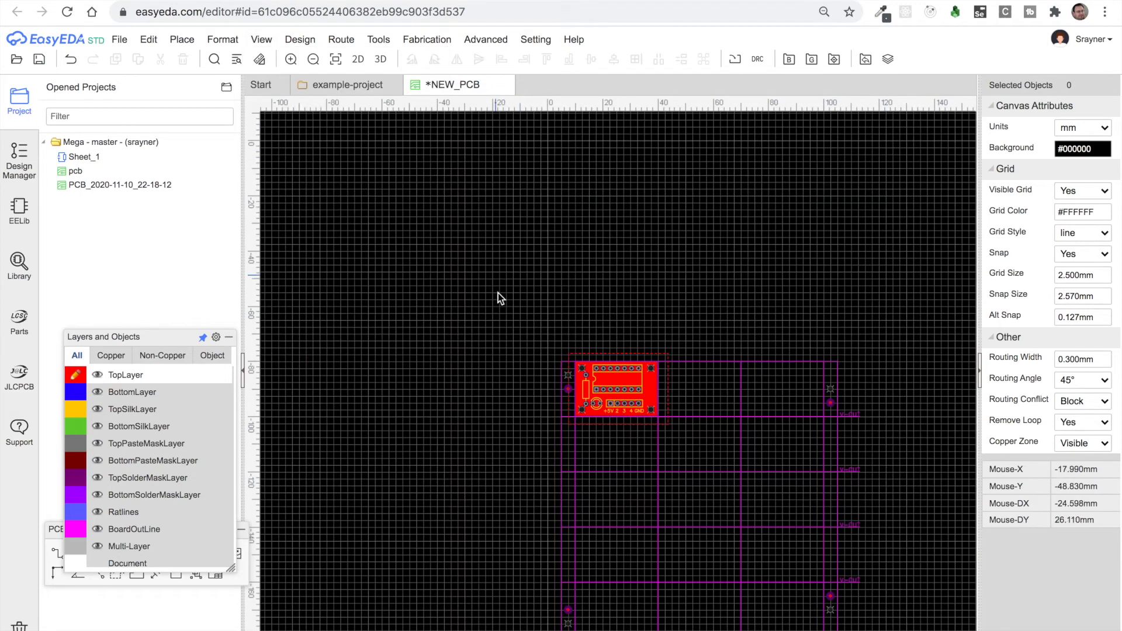
{"action": "scroll", "coordinate": [498, 321], "scroll_direction": "down", "scroll_amount": 2}
{"action": "scroll", "coordinate": [498, 321], "scroll_direction": "down", "scroll_amount": 1}
{"action": "scroll", "coordinate": [498, 321], "scroll_direction": "right", "scroll_amount": 3}
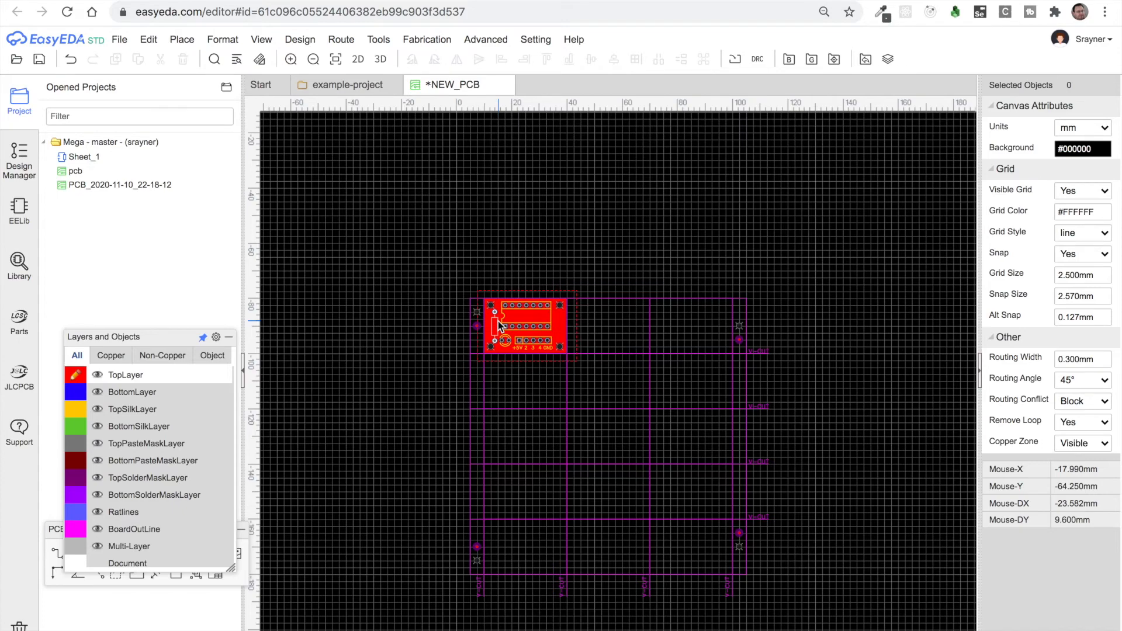
{"action": "scroll", "coordinate": [499, 321], "scroll_direction": "down", "scroll_amount": 1}
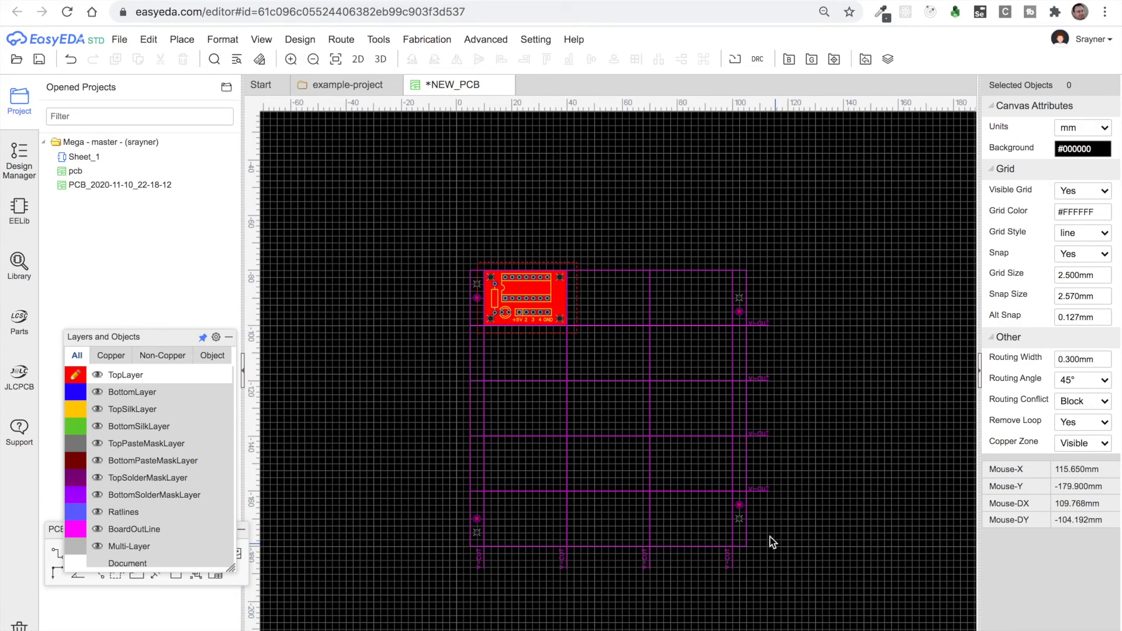
Step: Save the panelized PCB, and start generating its Gerber fabrication files with a design rule check first
{"action": "left_click", "coordinate": [119, 39]}
{"action": "left_click", "coordinate": [151, 115]}
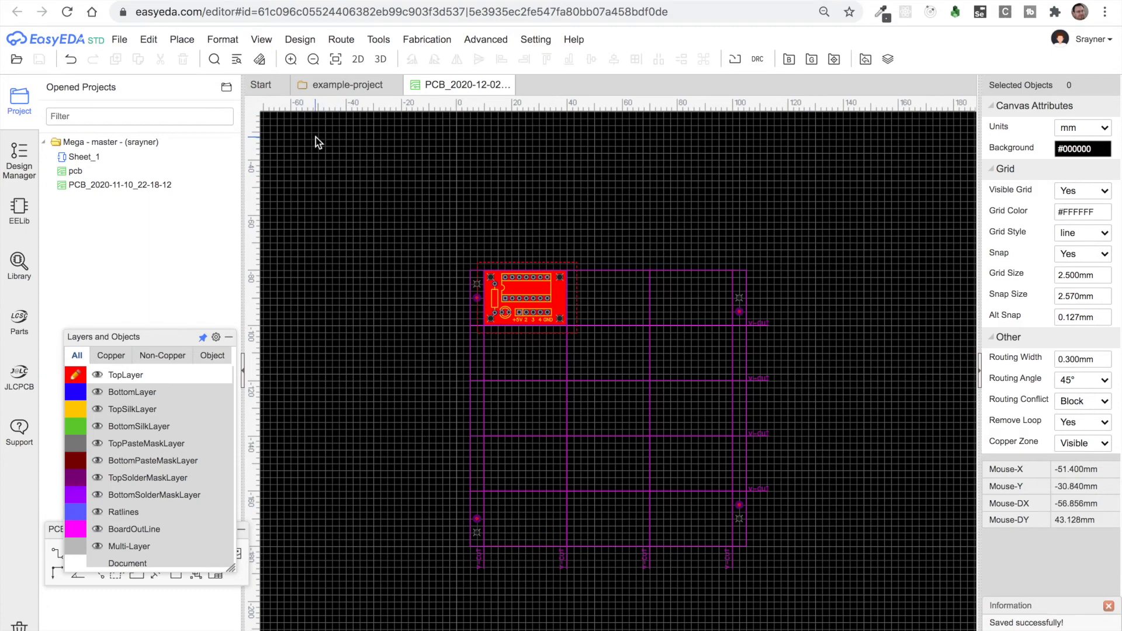
{"action": "left_click", "coordinate": [404, 41]}
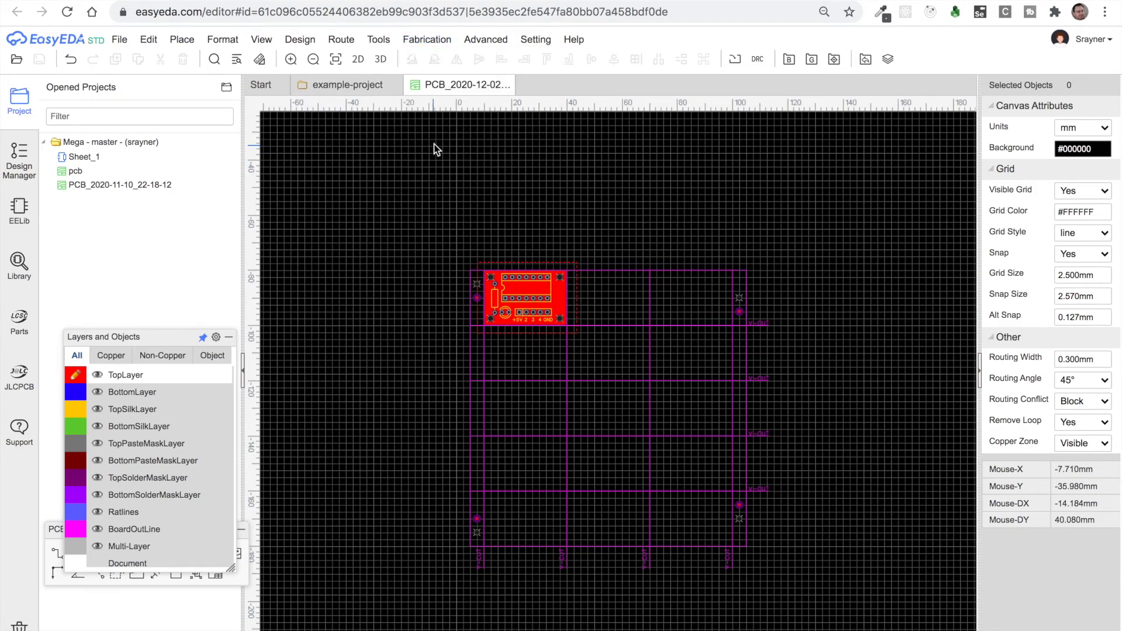
{"action": "left_click", "coordinate": [421, 39]}
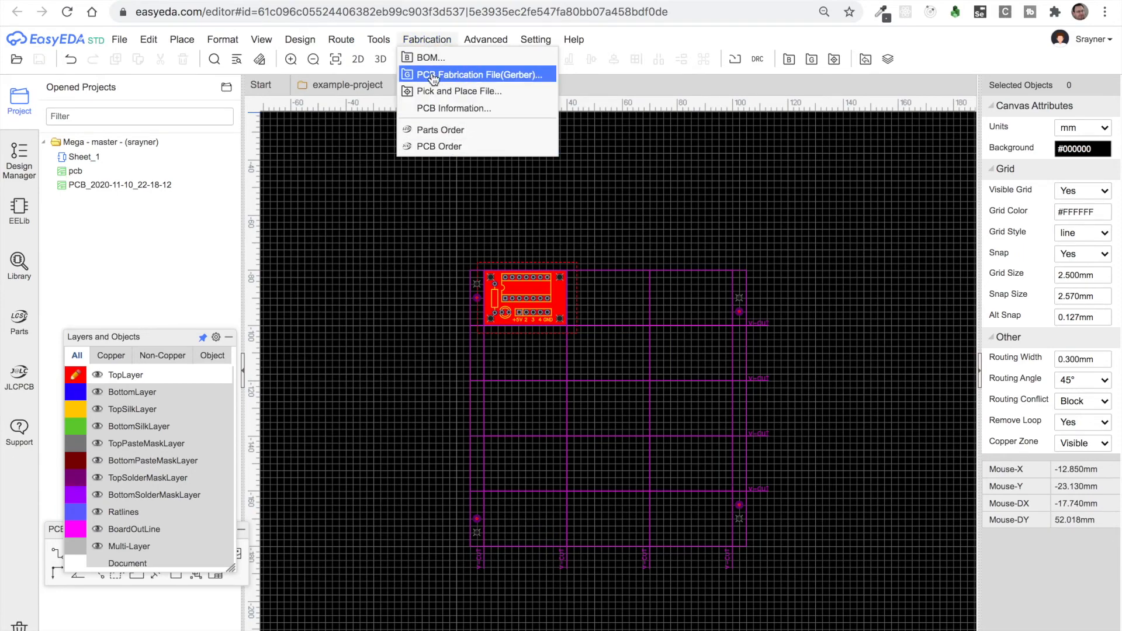
{"action": "left_click", "coordinate": [490, 76]}
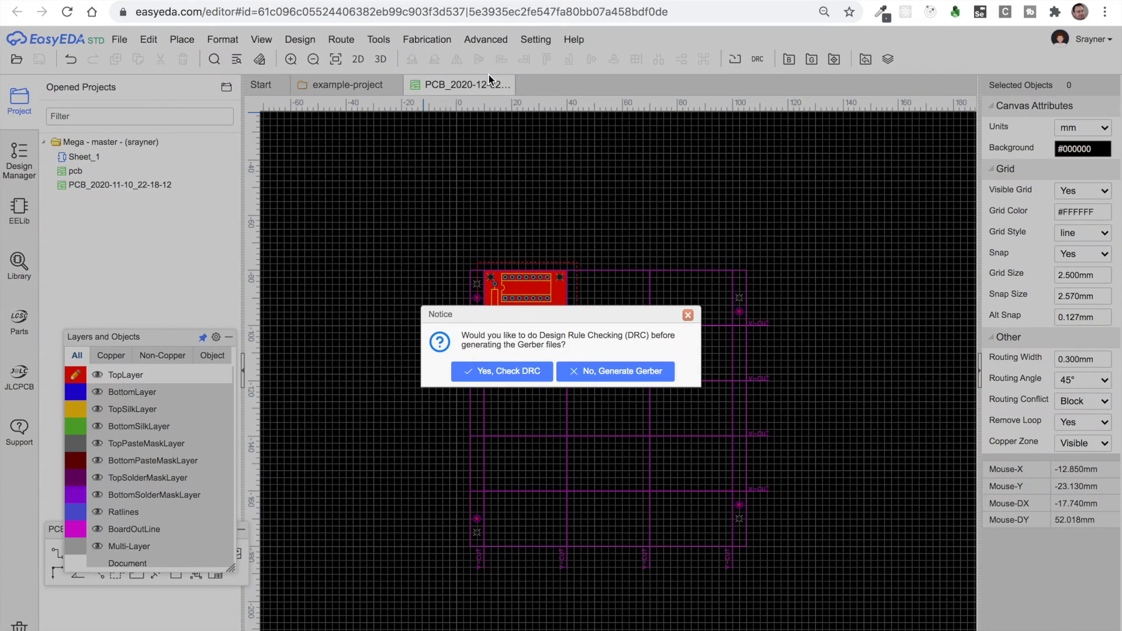
{"action": "left_click", "coordinate": [507, 372]}
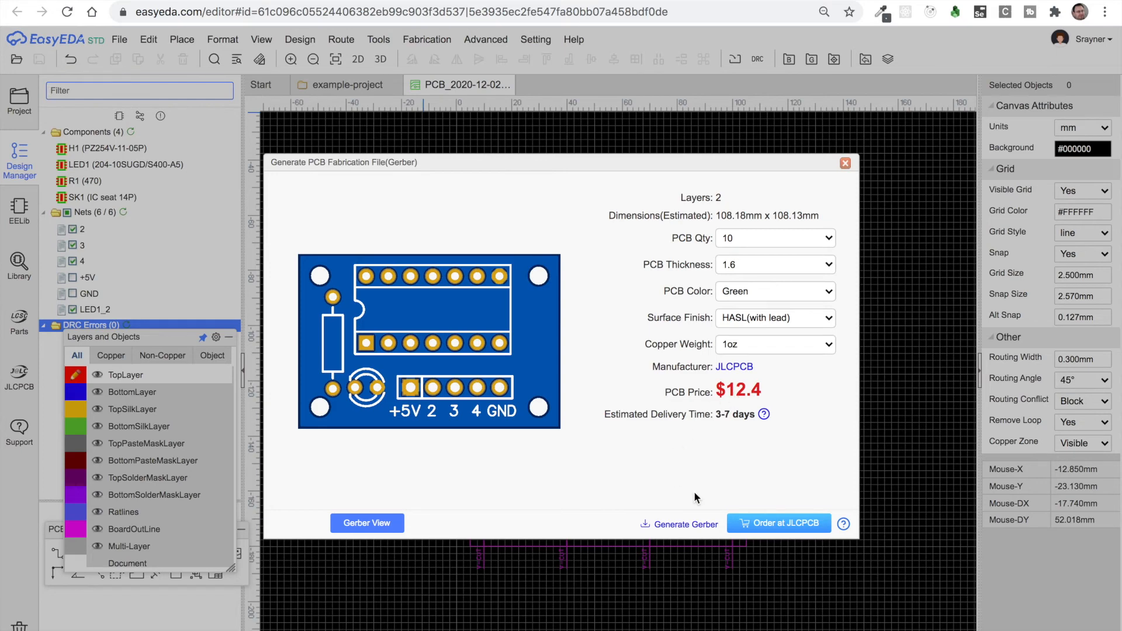
Step: Send the panelized board to JLCPCB for ordering and set the PCB quantity to 5
{"action": "left_click", "coordinate": [787, 527]}
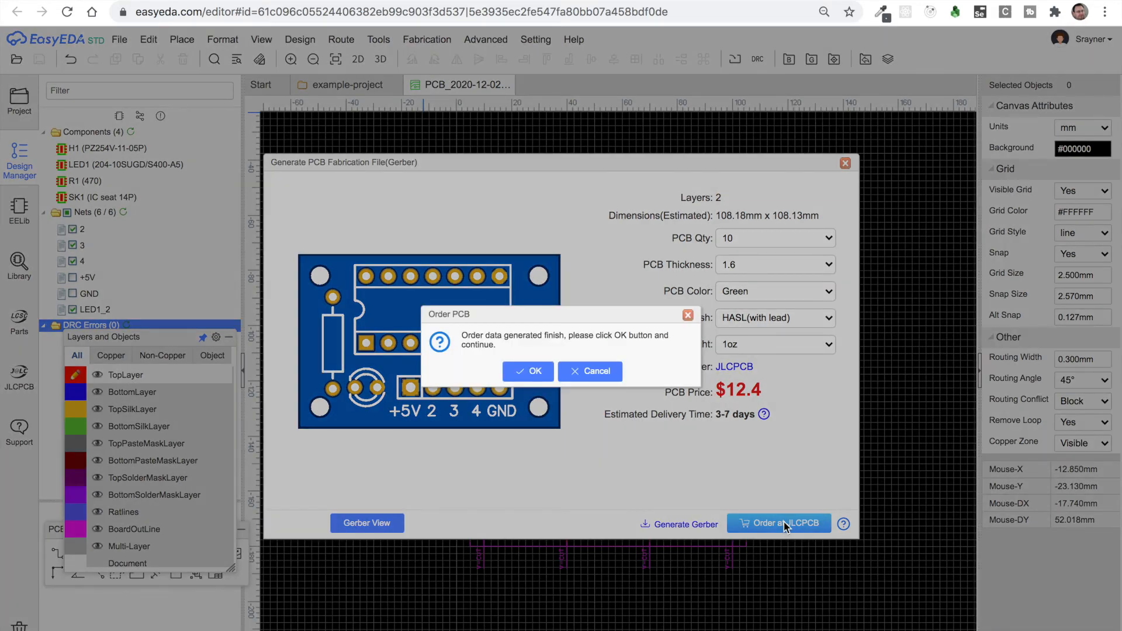
{"action": "left_click", "coordinate": [529, 370]}
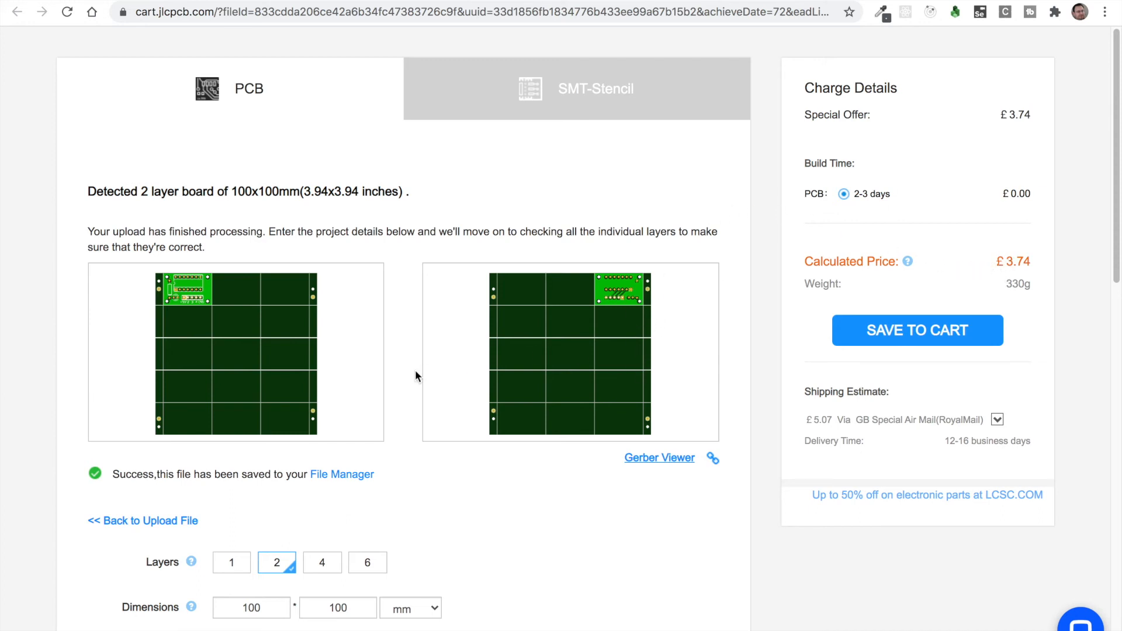
{"action": "scroll", "coordinate": [416, 375], "scroll_direction": "down", "scroll_amount": 3}
{"action": "scroll", "coordinate": [415, 371], "scroll_direction": "down", "scroll_amount": 1}
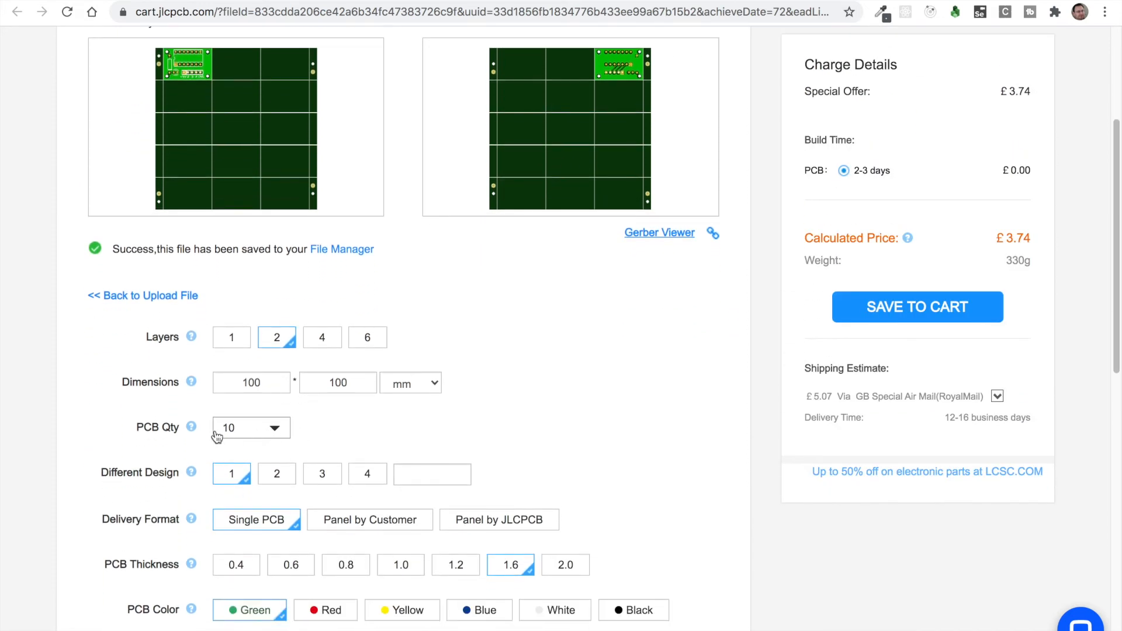
{"action": "left_click", "coordinate": [276, 433]}
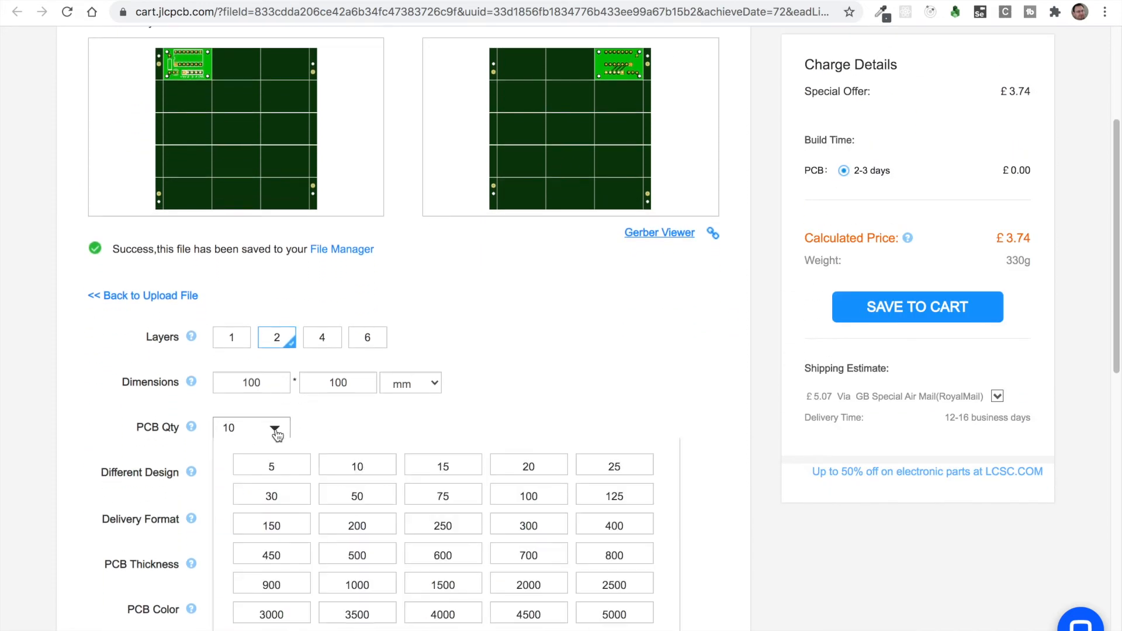
{"action": "left_click", "coordinate": [280, 467]}
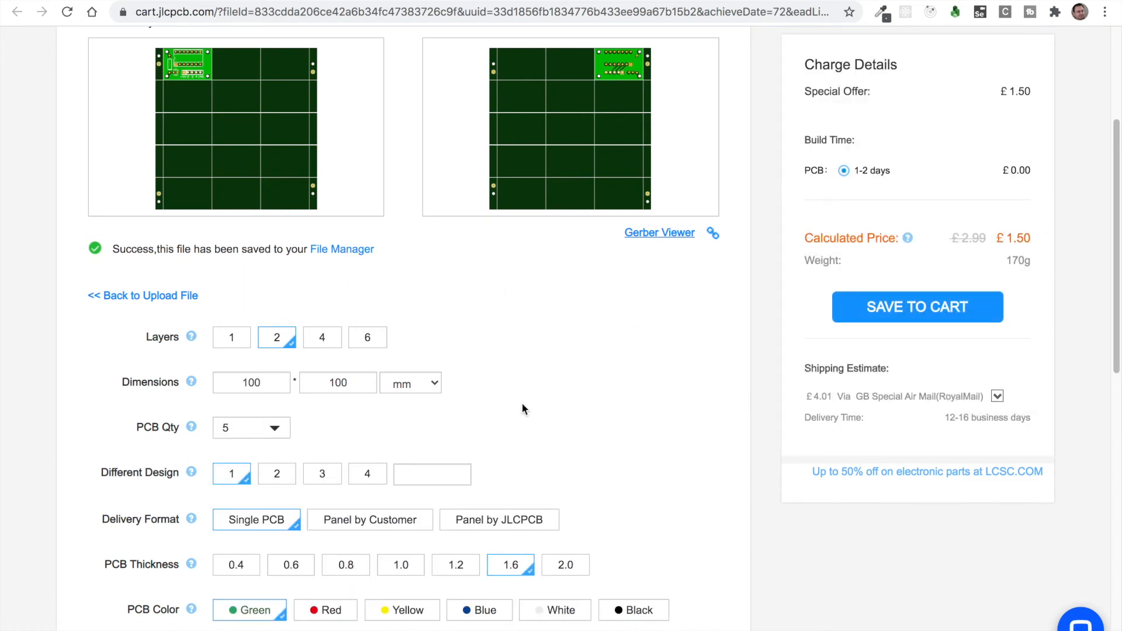
Step: Review the JLCPCB quote's board previews, dimensions, PCB options, price and shipping estimate
{"action": "scroll", "coordinate": [524, 408], "scroll_direction": "up", "scroll_amount": 3}
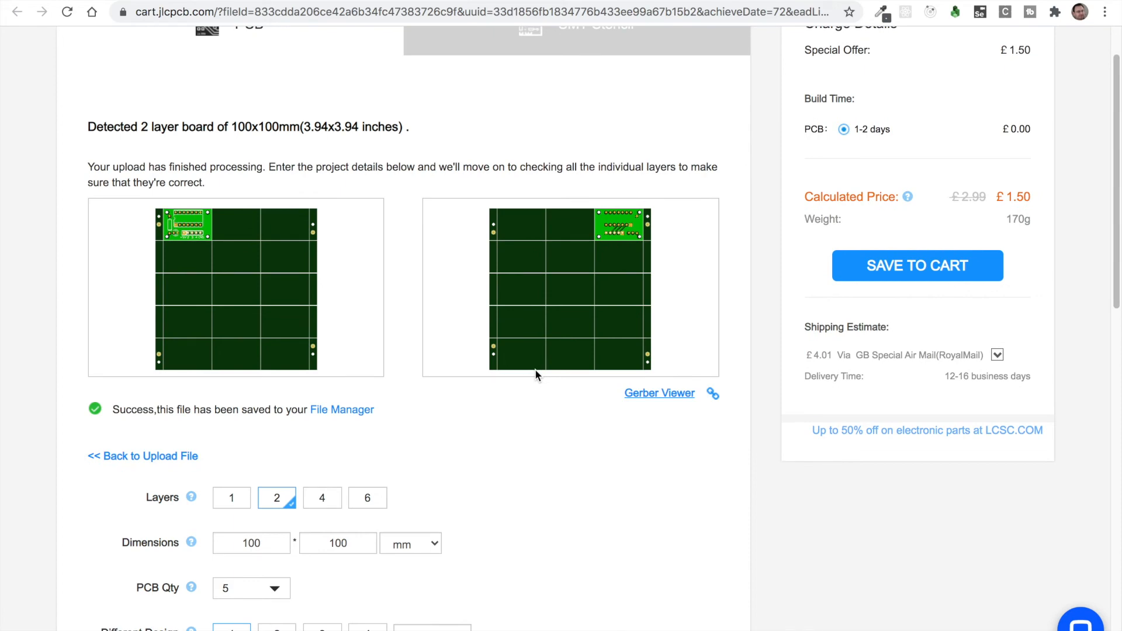
{"action": "scroll", "coordinate": [536, 374], "scroll_direction": "down", "scroll_amount": 3}
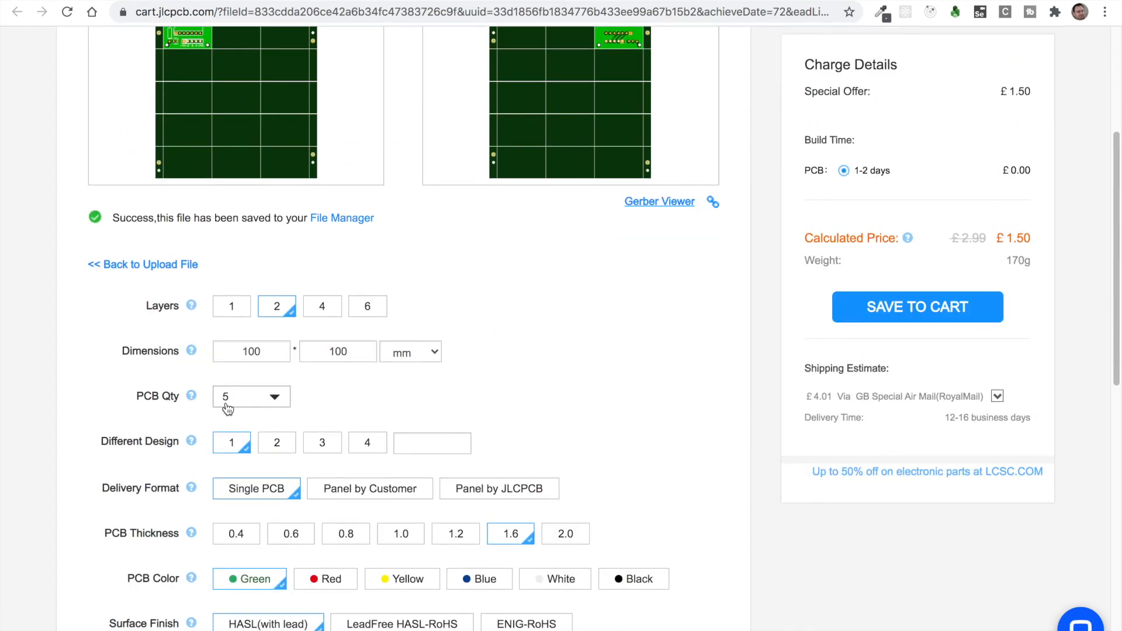
{"action": "scroll", "coordinate": [430, 307], "scroll_direction": "up", "scroll_amount": 2}
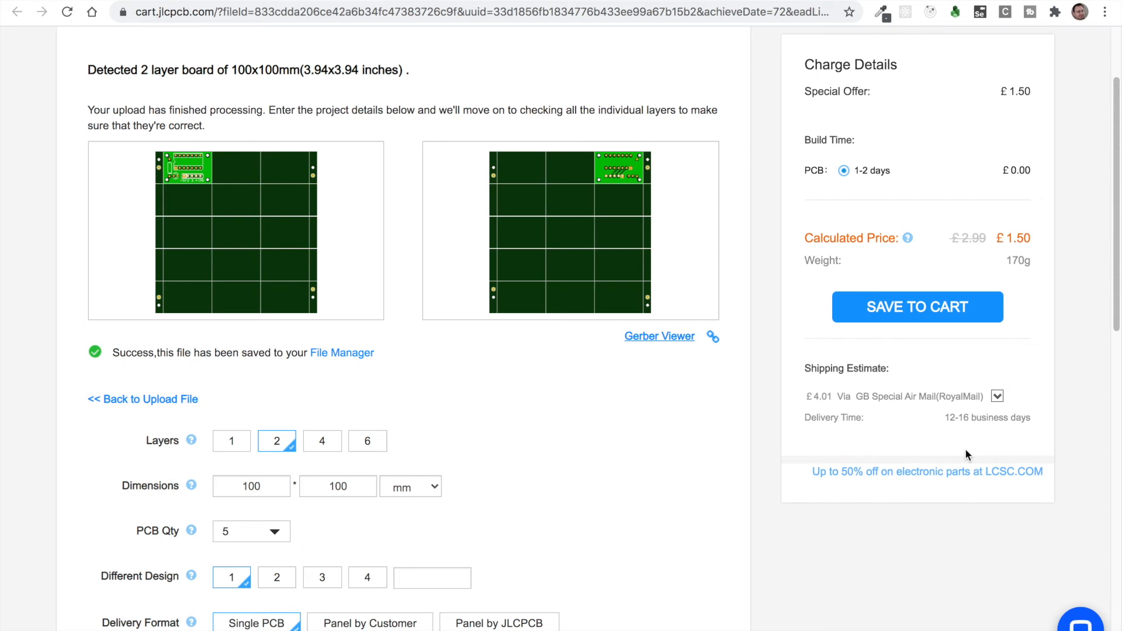
{"action": "scroll", "coordinate": [598, 497], "scroll_direction": "down", "scroll_amount": 2}
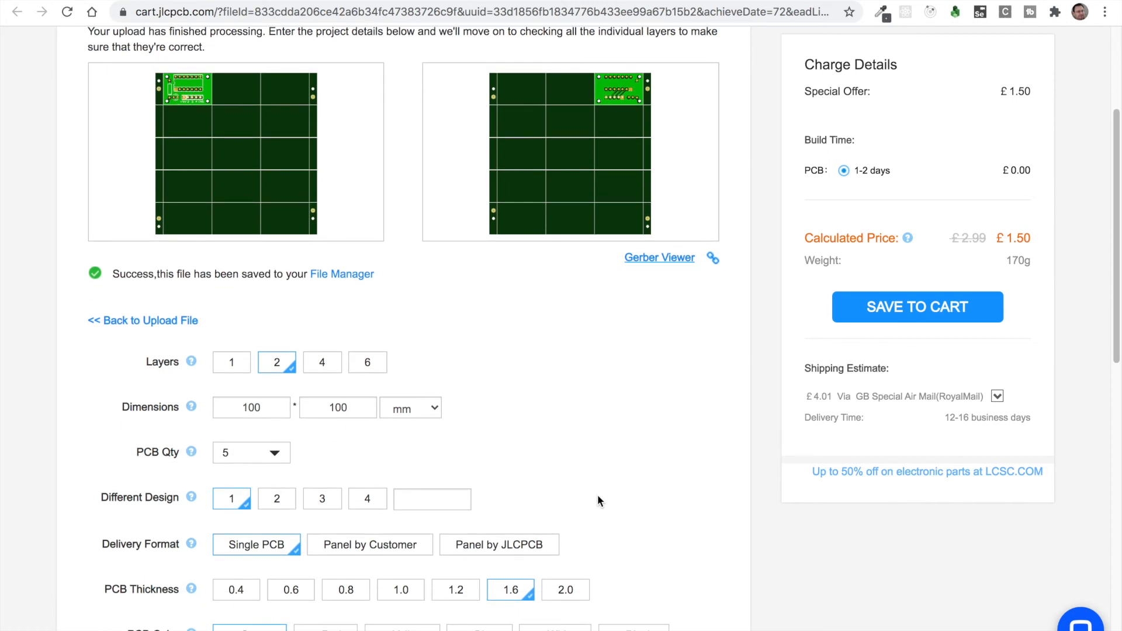
{"action": "scroll", "coordinate": [598, 501], "scroll_direction": "up", "scroll_amount": 1}
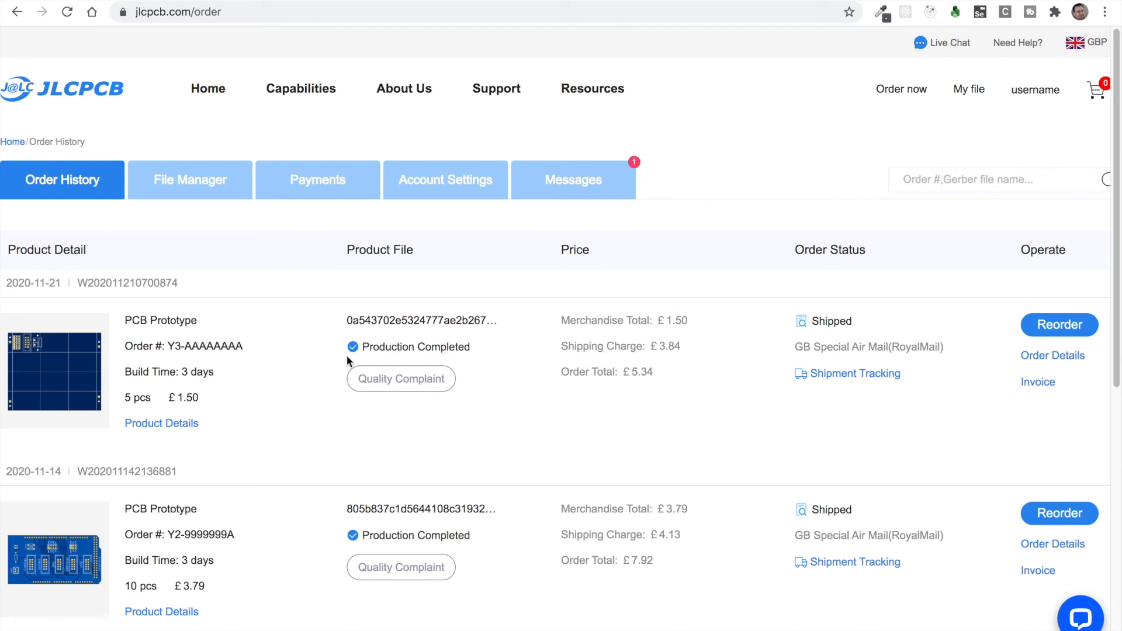
Step: View the production progress of the 2020-11-21 order, playing the Drilling, Image the outer layers and Automatic Optical Inspection videos
{"action": "left_click", "coordinate": [448, 347]}
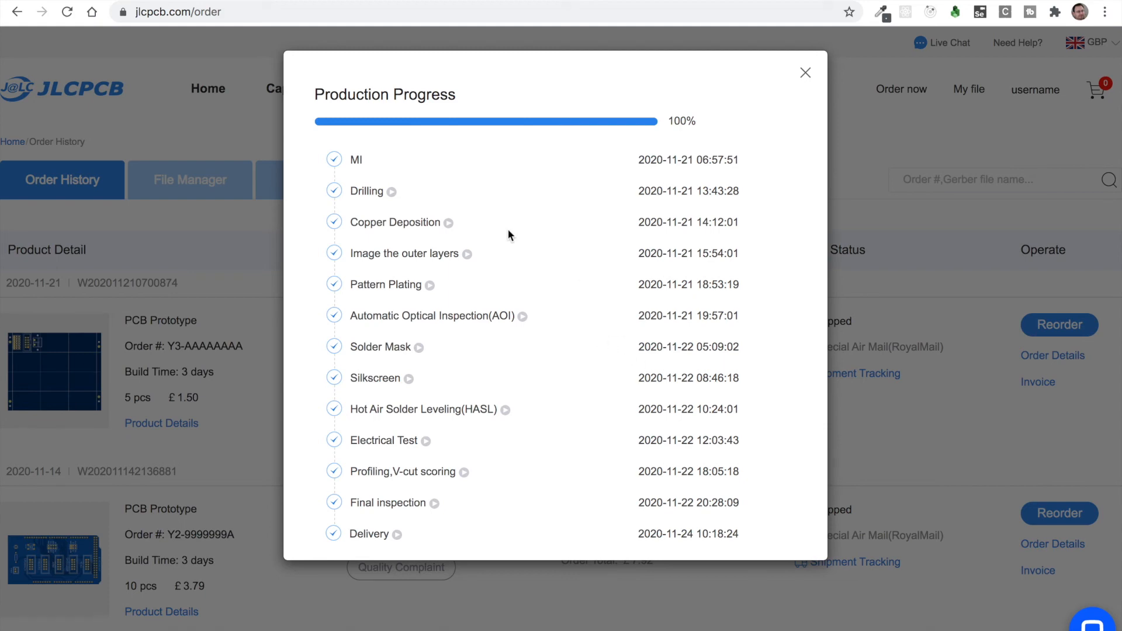
{"action": "left_click", "coordinate": [390, 193]}
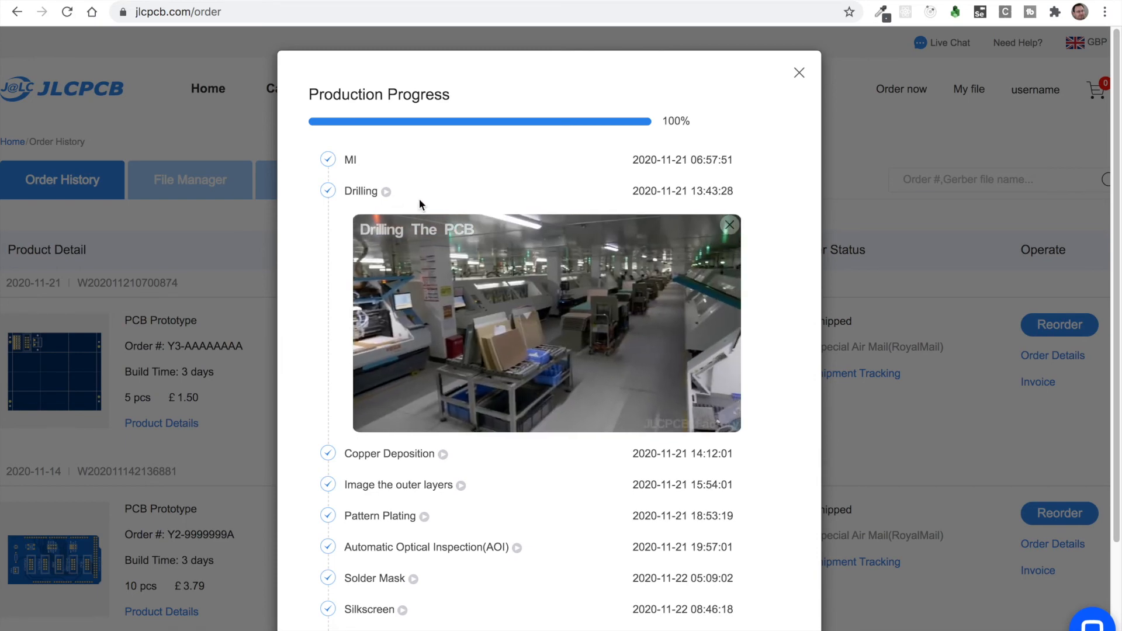
{"action": "left_click", "coordinate": [730, 225]}
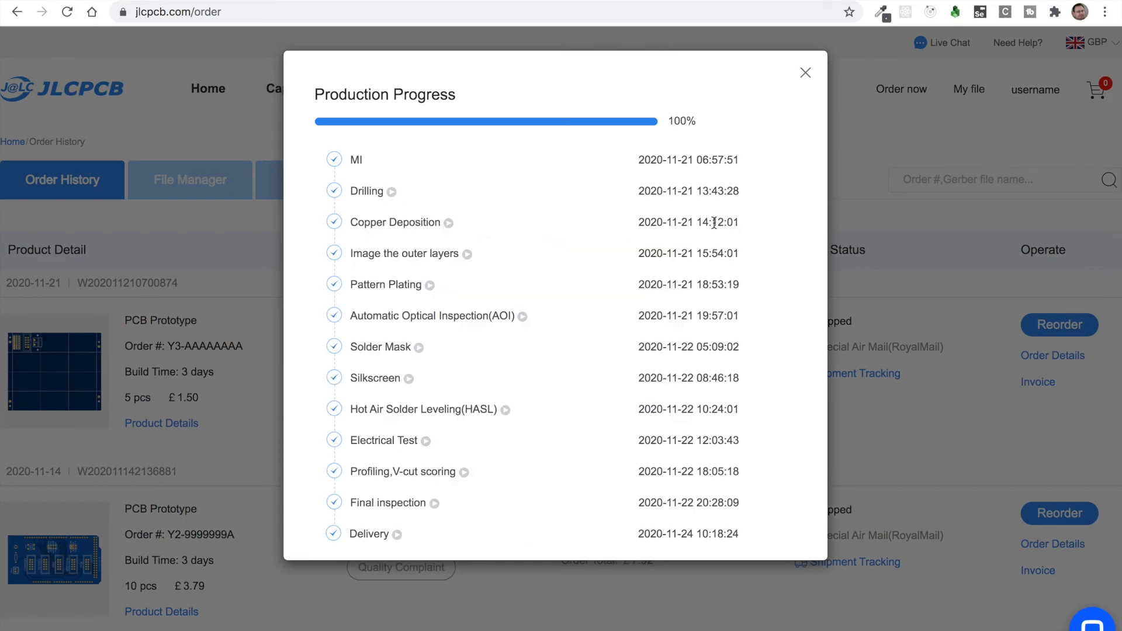
{"action": "left_click", "coordinate": [468, 254]}
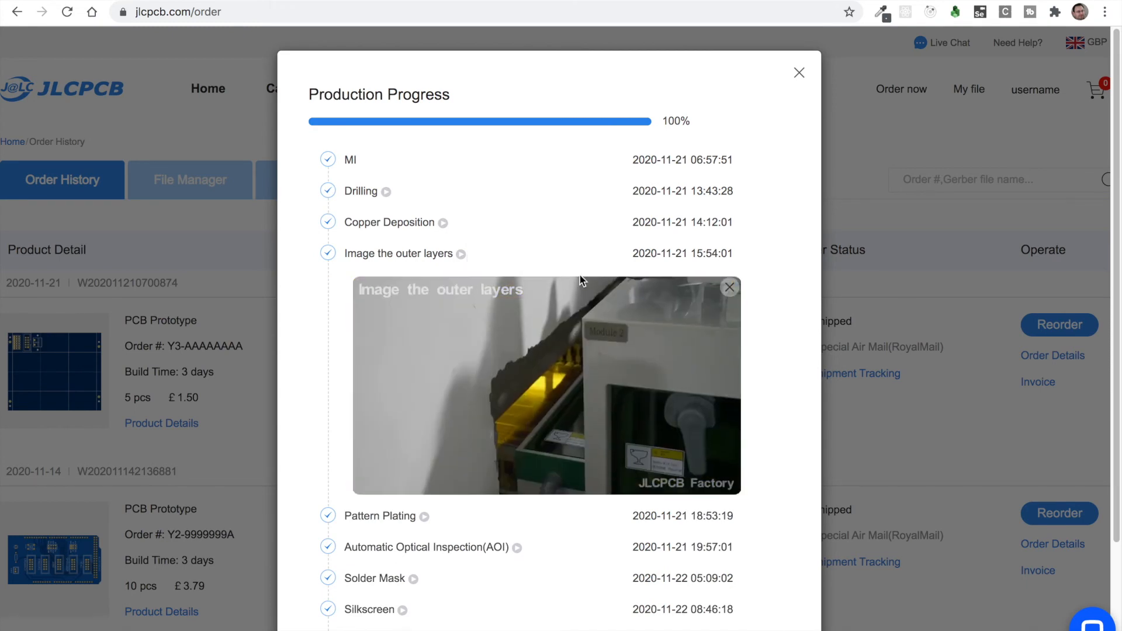
{"action": "left_click", "coordinate": [729, 287]}
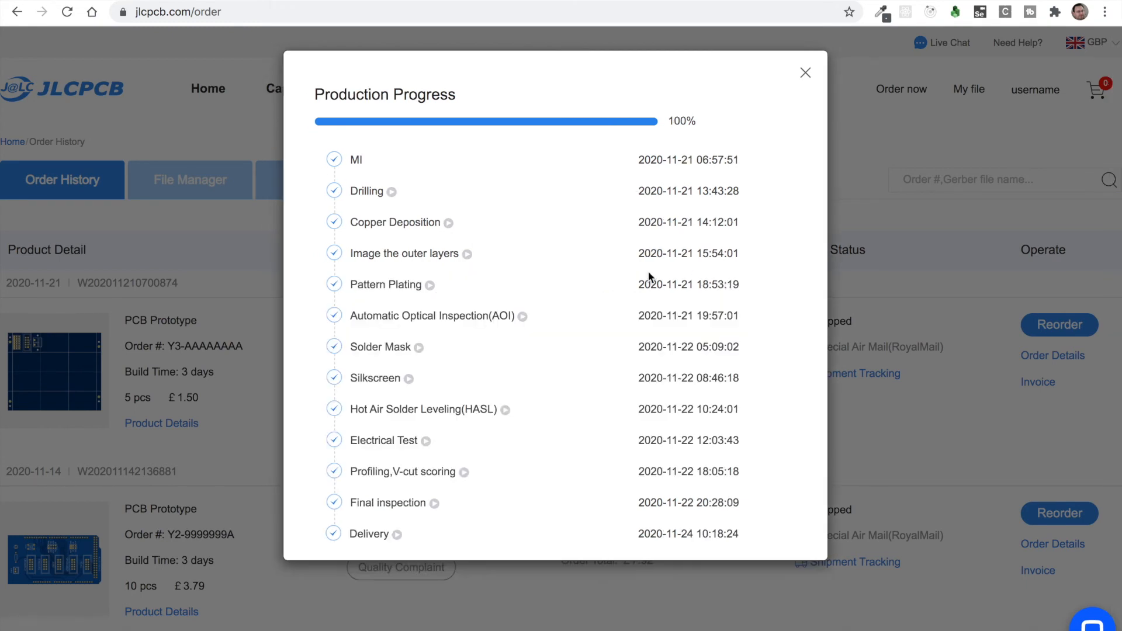
{"action": "left_click", "coordinate": [523, 316]}
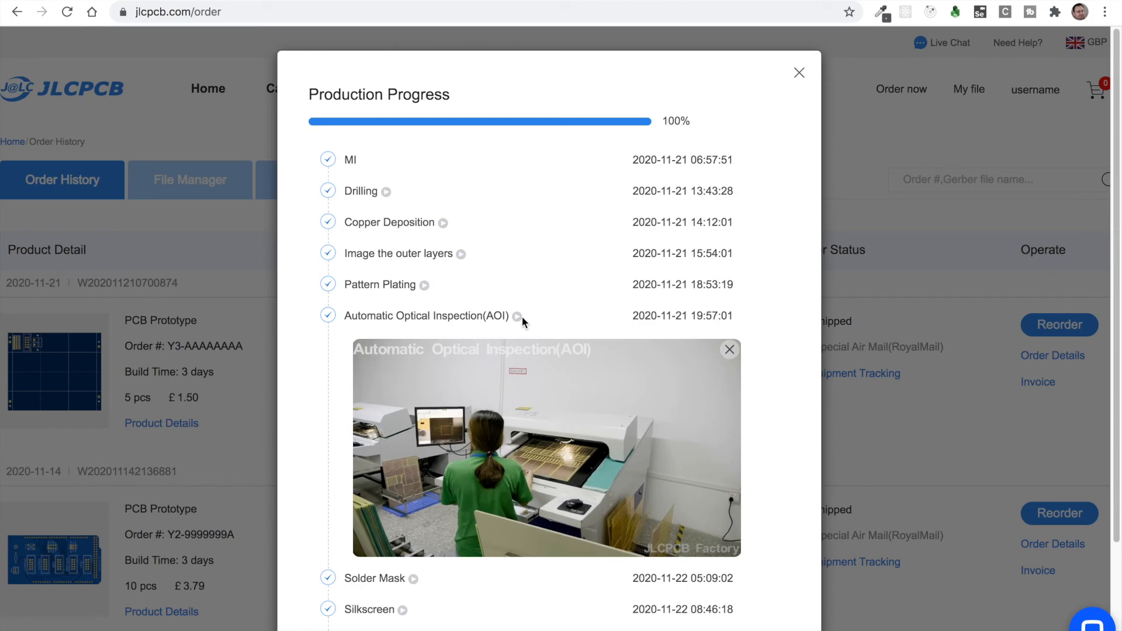
{"action": "left_click", "coordinate": [730, 350]}
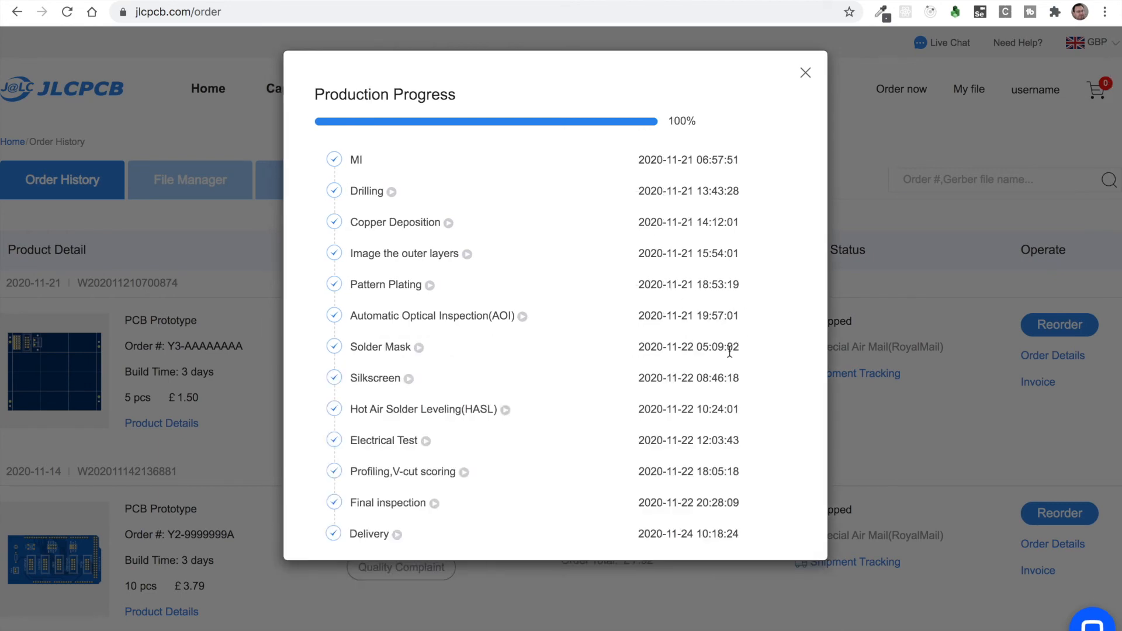
Step: Play the Electrical Test and Delivery stage videos, and close the production progress
{"action": "left_click", "coordinate": [425, 441]}
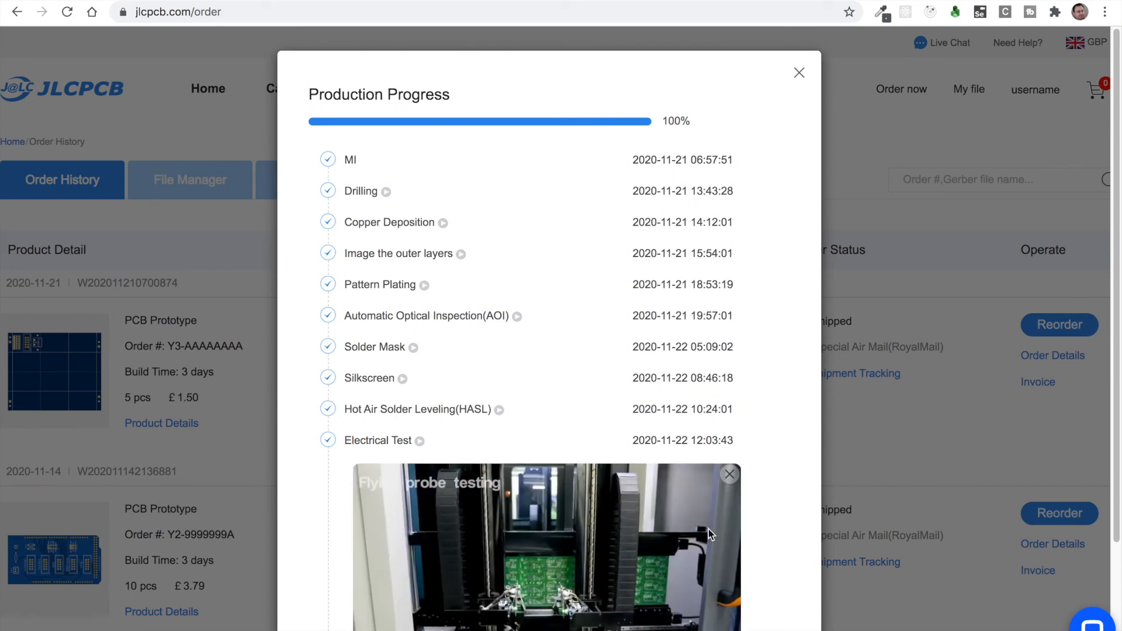
{"action": "left_click", "coordinate": [730, 474]}
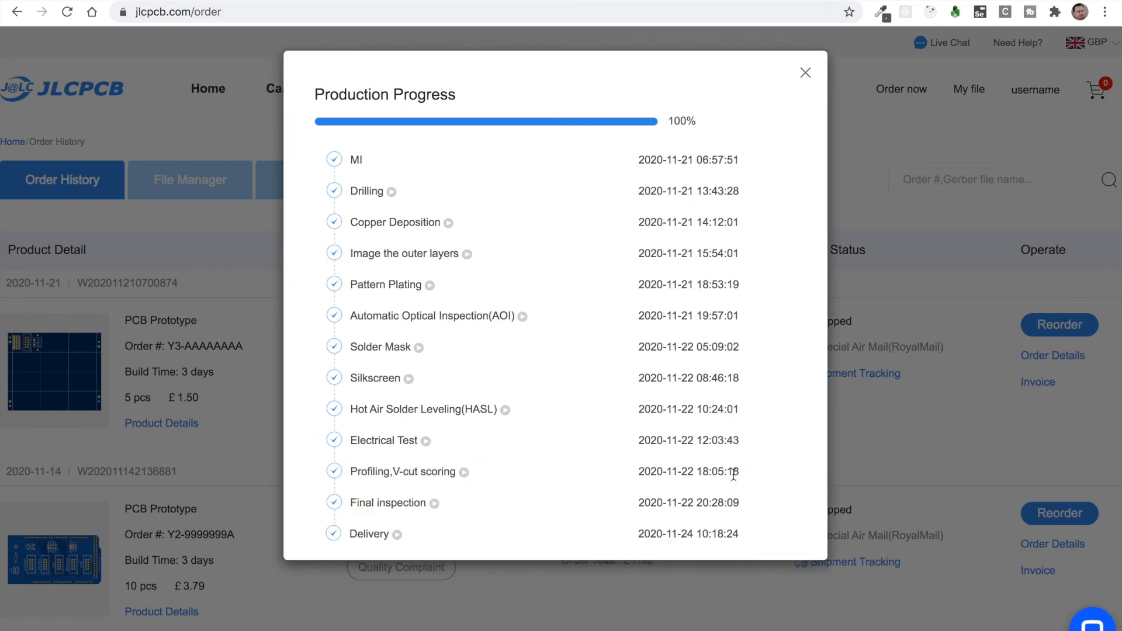
{"action": "left_click", "coordinate": [398, 535]}
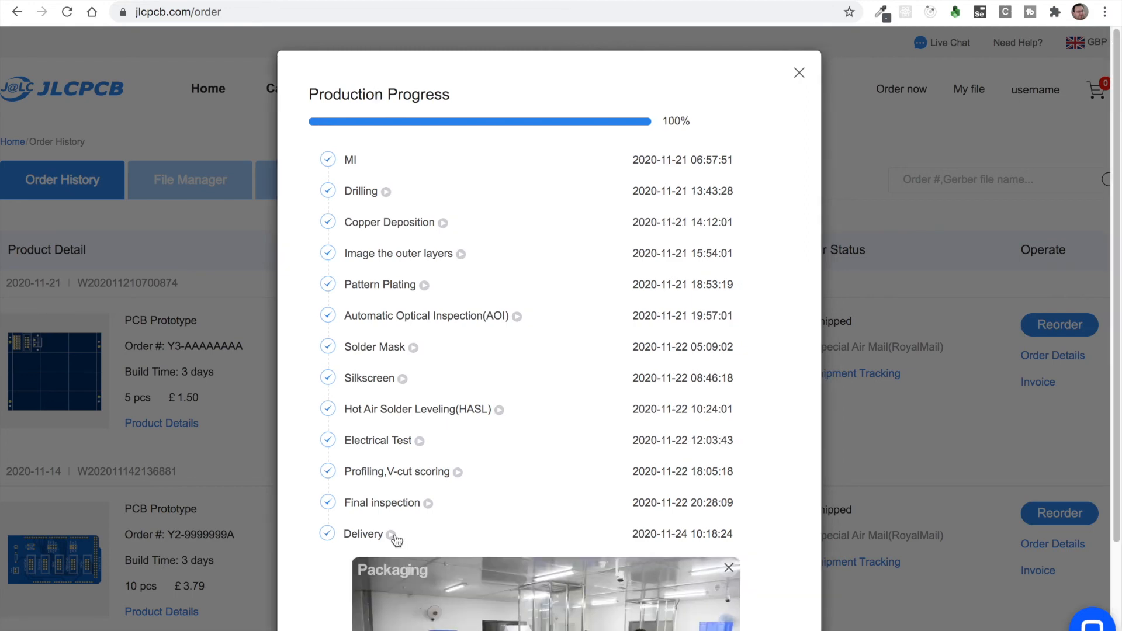
{"action": "scroll", "coordinate": [397, 538], "scroll_direction": "down", "scroll_amount": 3}
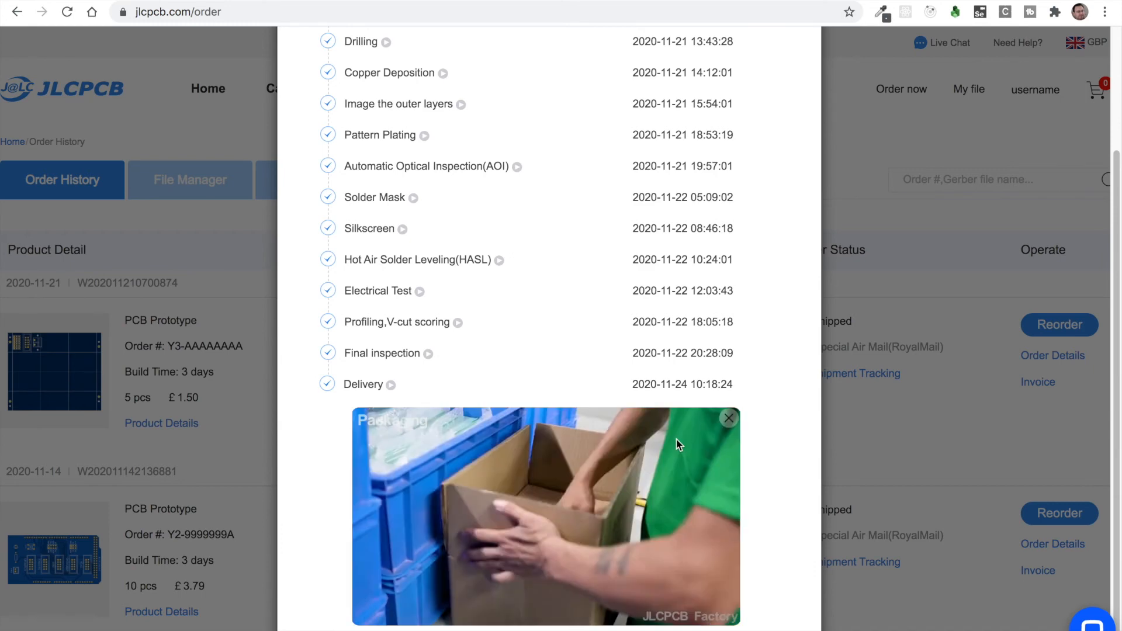
{"action": "left_click", "coordinate": [728, 418]}
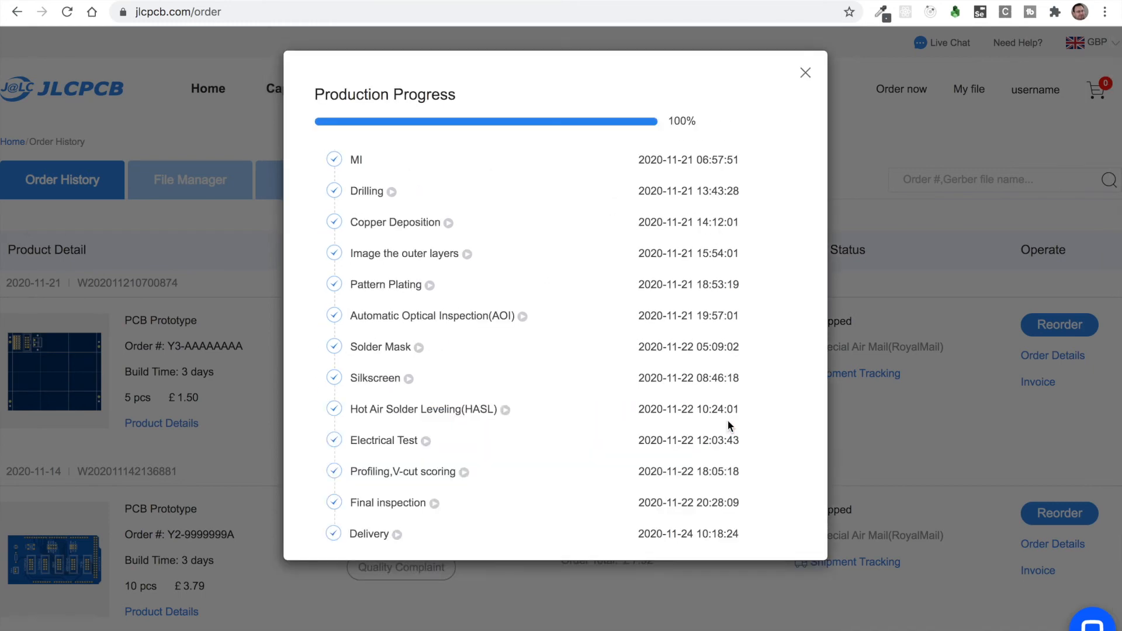
{"action": "left_click", "coordinate": [806, 73]}
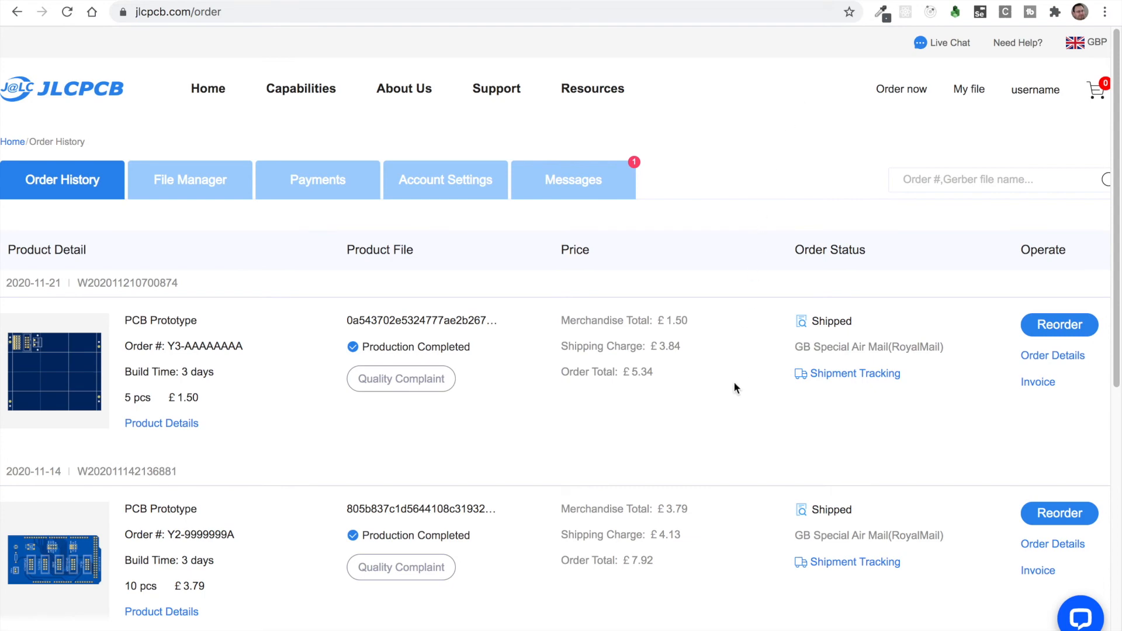
Step: Examine the shipment tracking history of the 2020-11-14 PCB order from carrier pickup to delivery, and close it
{"action": "left_click", "coordinate": [845, 567]}
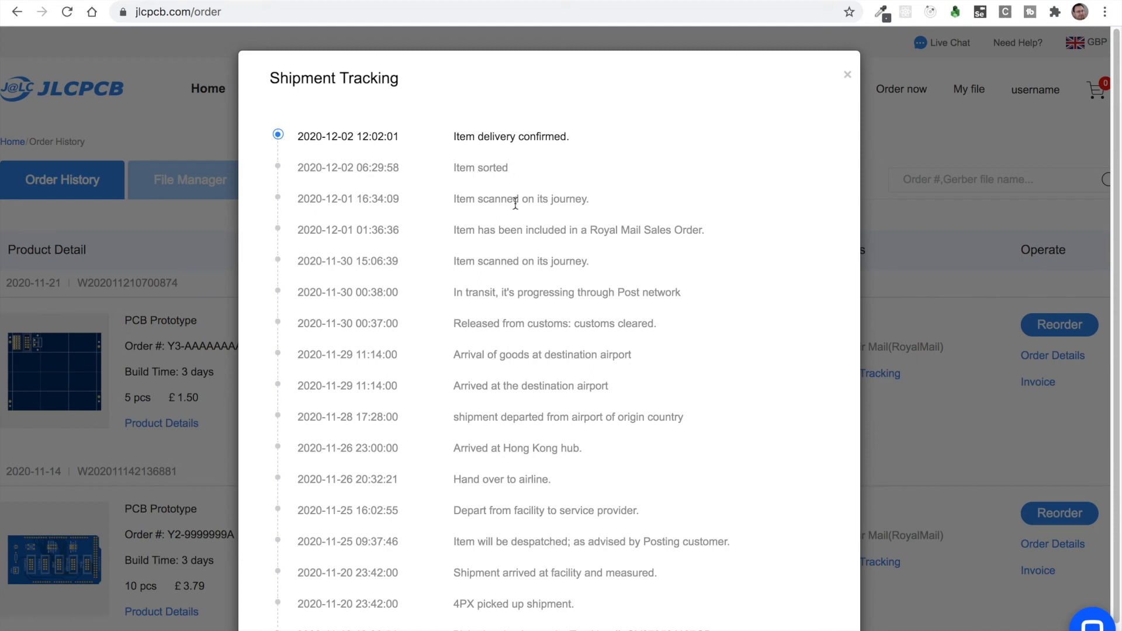
{"action": "scroll", "coordinate": [531, 321], "scroll_direction": "down", "scroll_amount": 1}
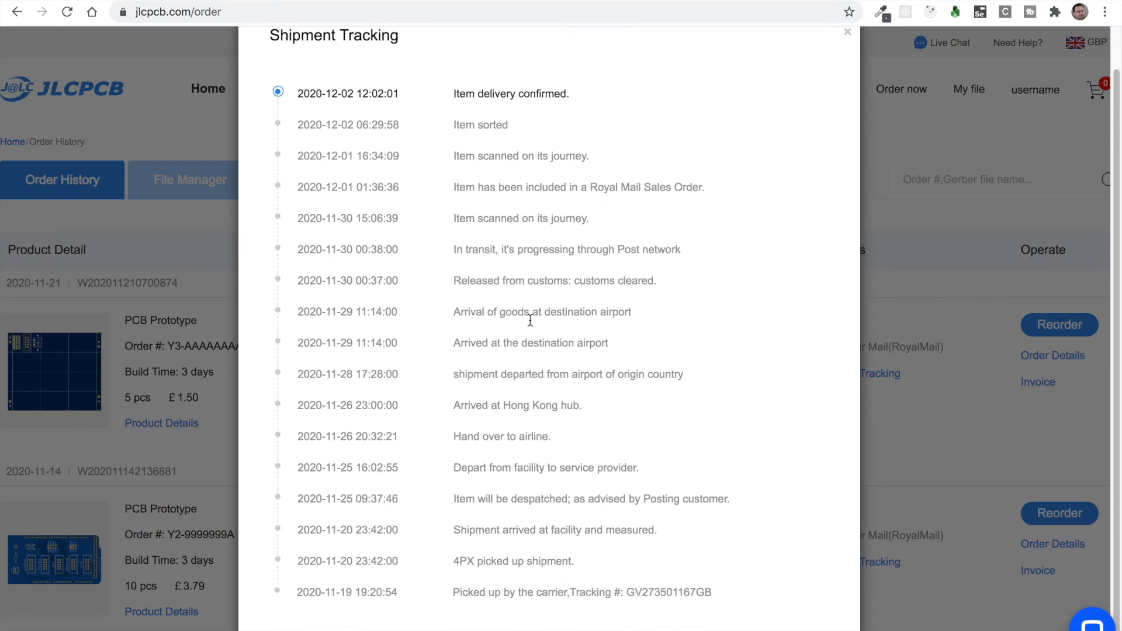
{"action": "scroll", "coordinate": [530, 320], "scroll_direction": "up", "scroll_amount": 1}
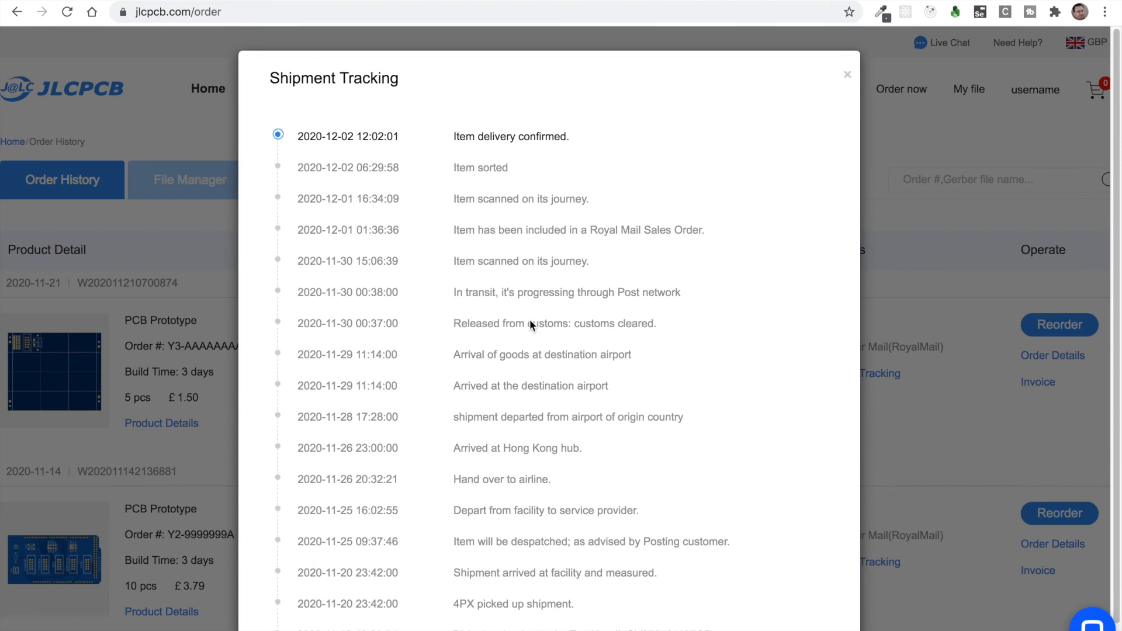
{"action": "scroll", "coordinate": [530, 320], "scroll_direction": "down", "scroll_amount": 1}
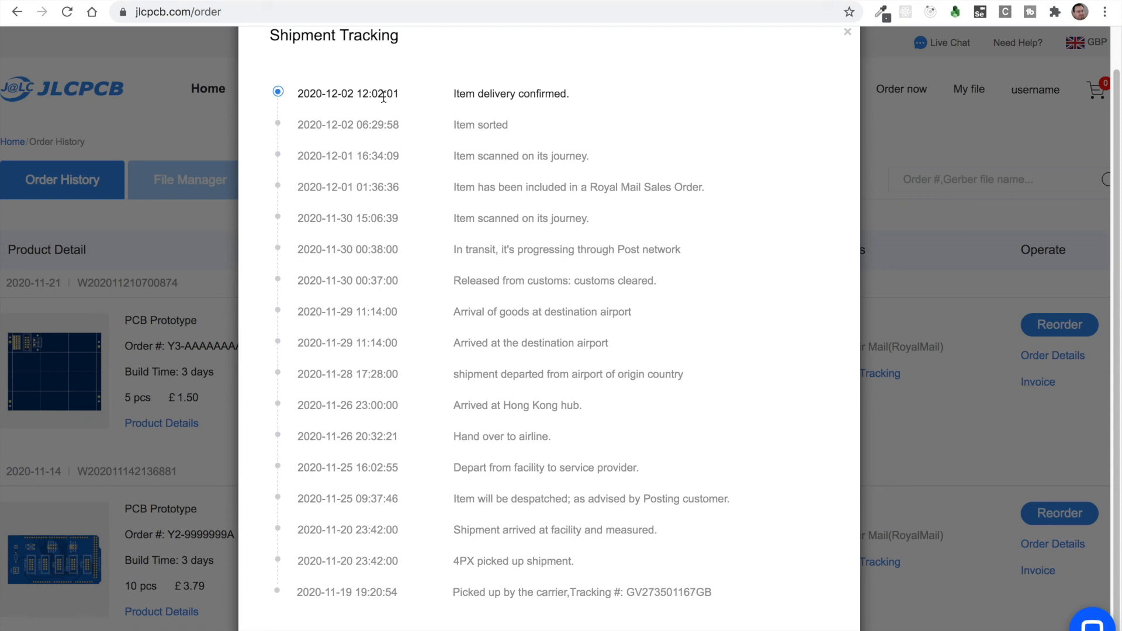
{"action": "left_click", "coordinate": [848, 33]}
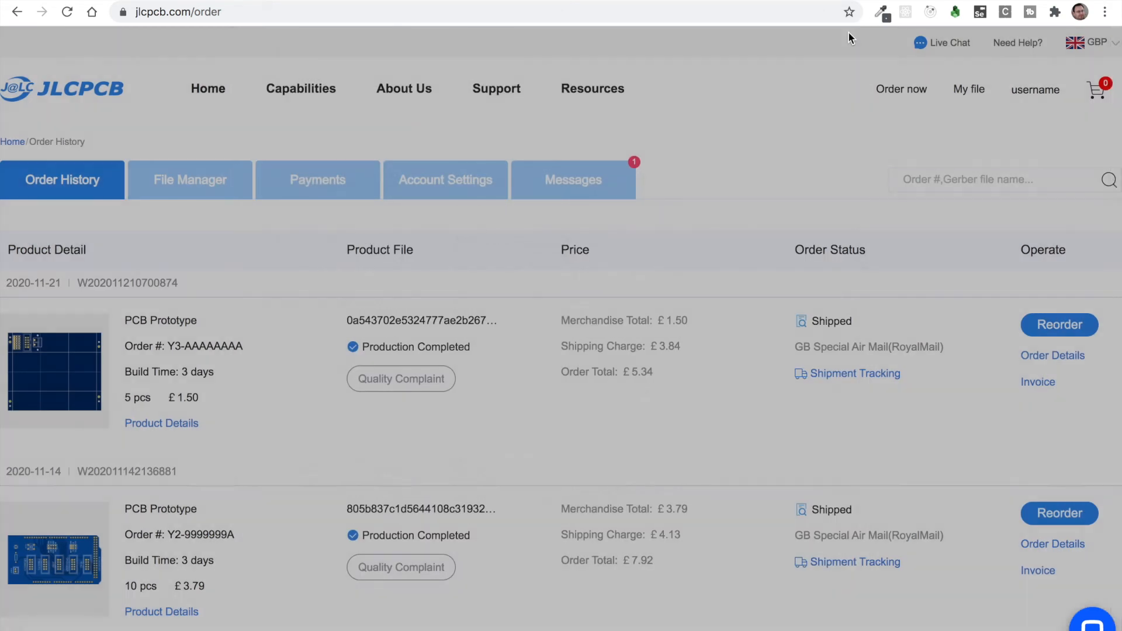